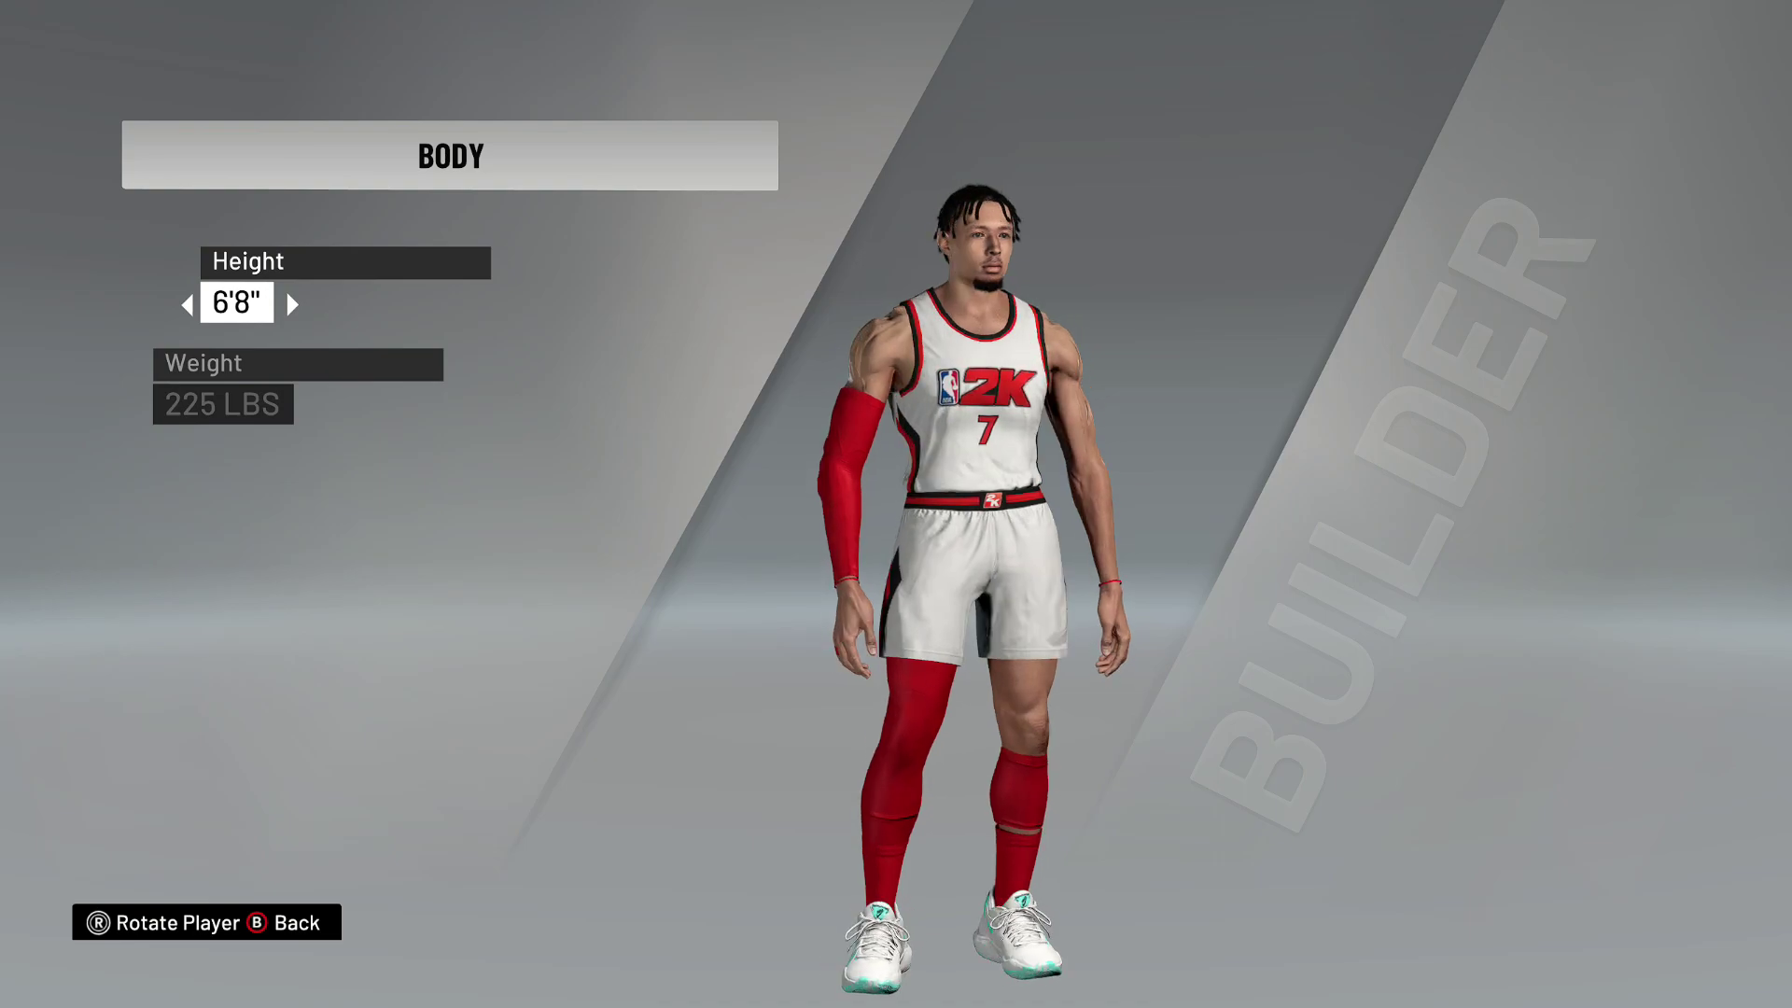
# Turn the player model to view his back, then leave NBA 2K21 for the desktop.
pyautogui.press('Right')
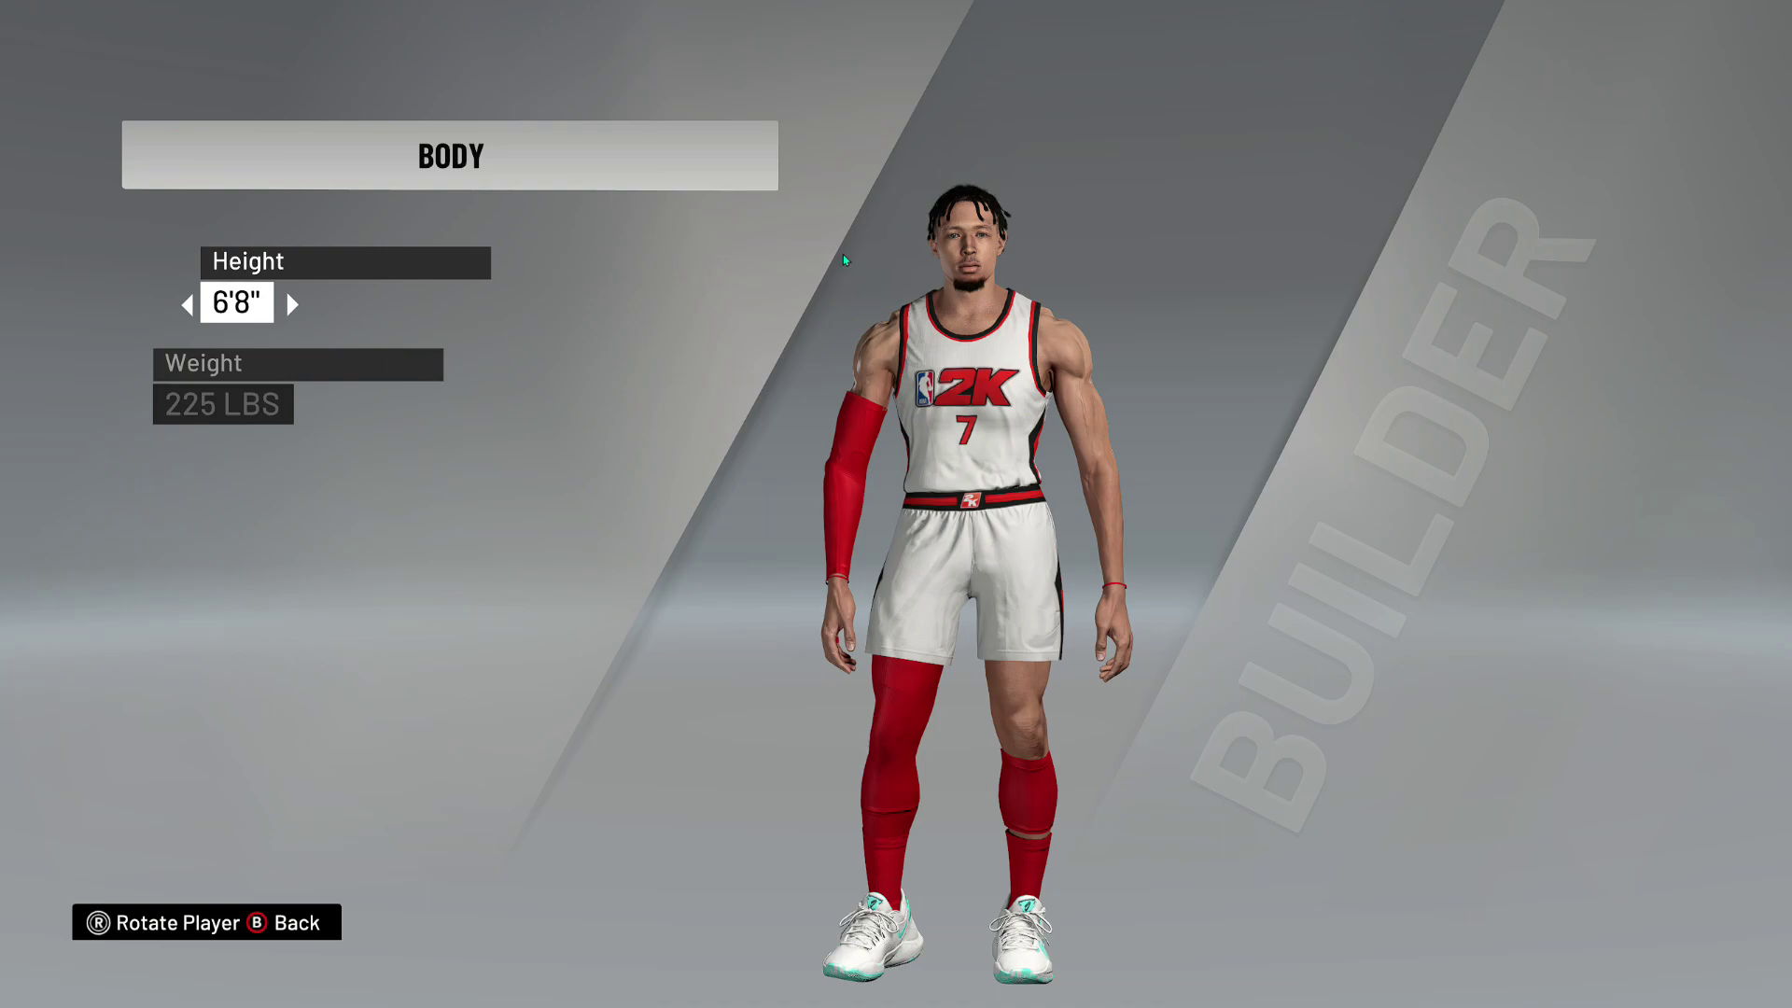
pyautogui.hotkey('alt', 'Tab')
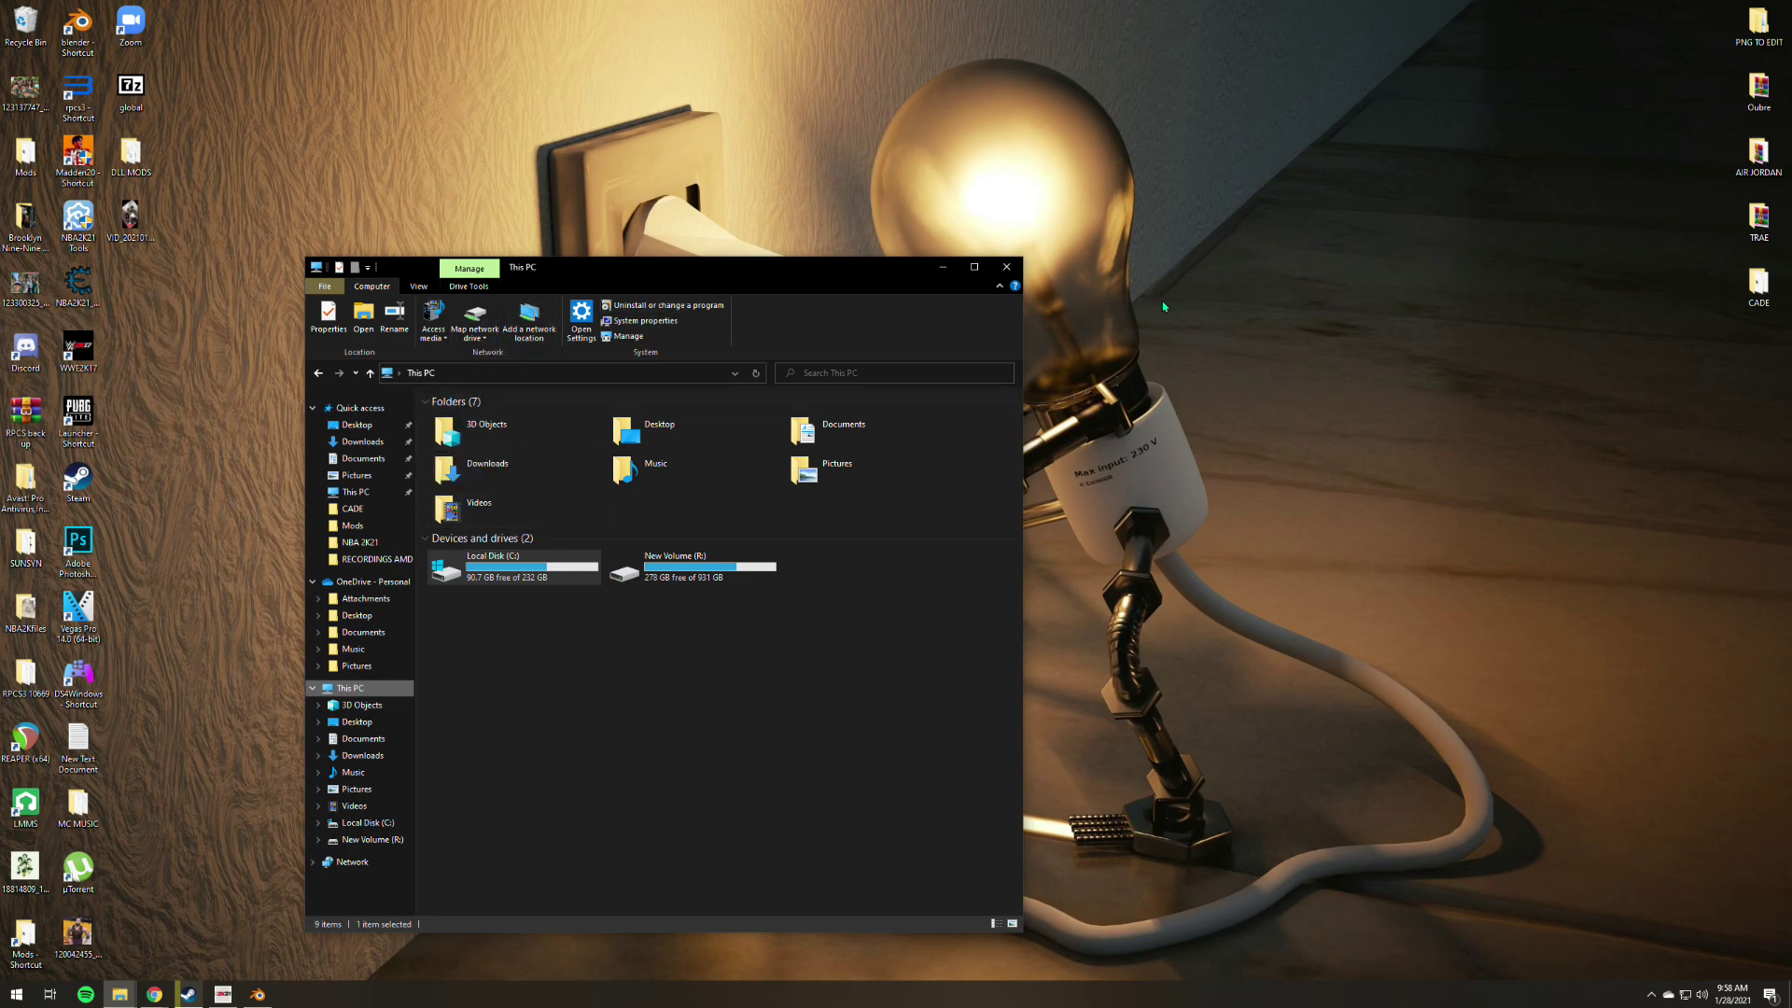
# Navigate from Local Disk (C:) through Users and the home folder into nba2K3D_tool.
pyautogui.doubleClick(526, 585)
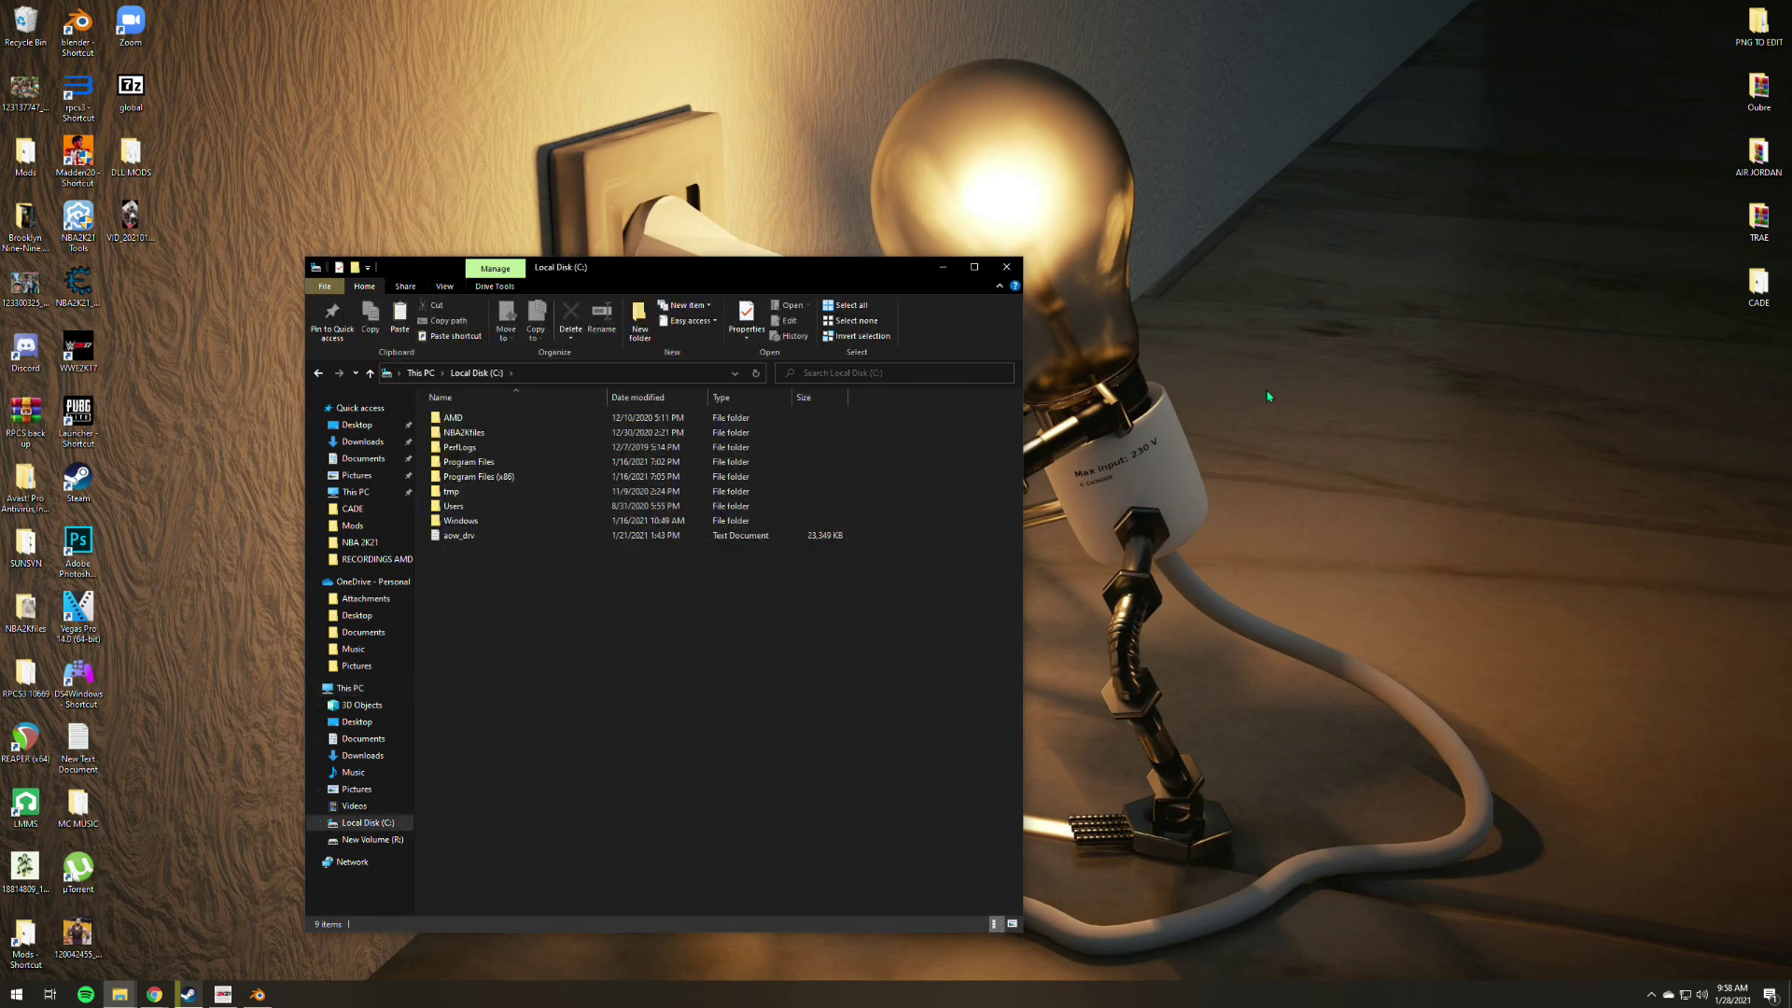
pyautogui.doubleClick(490, 506)
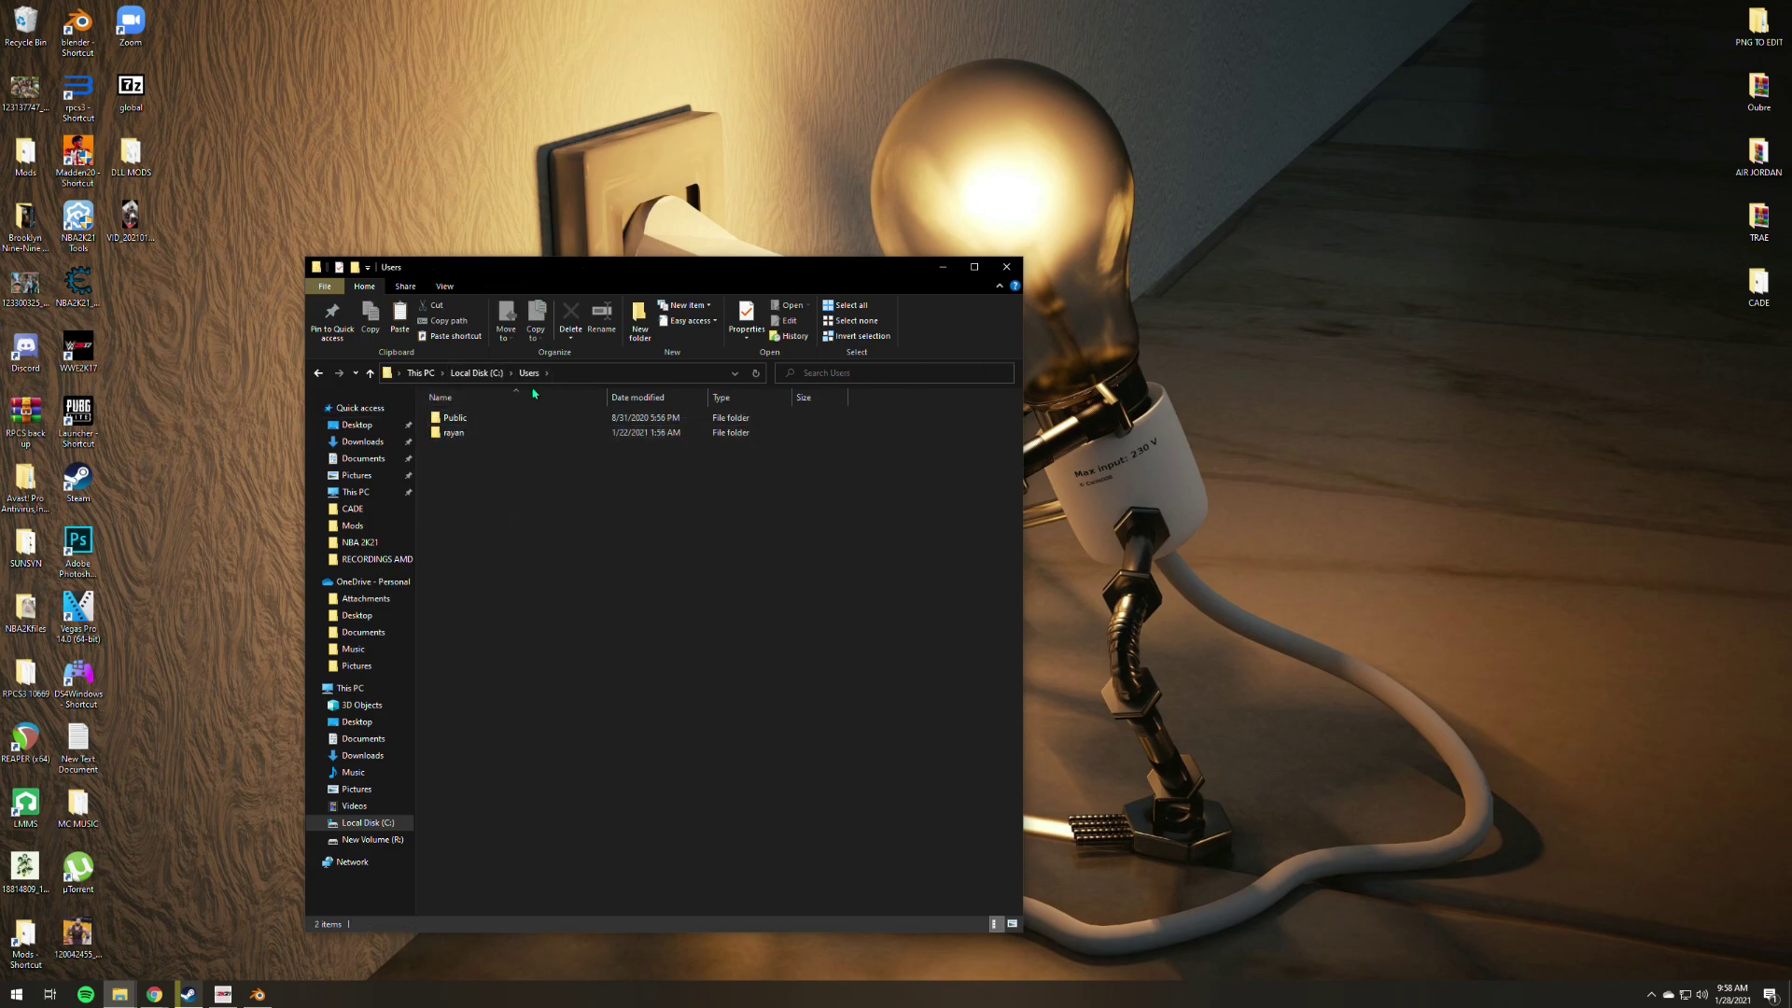
pyautogui.doubleClick(457, 434)
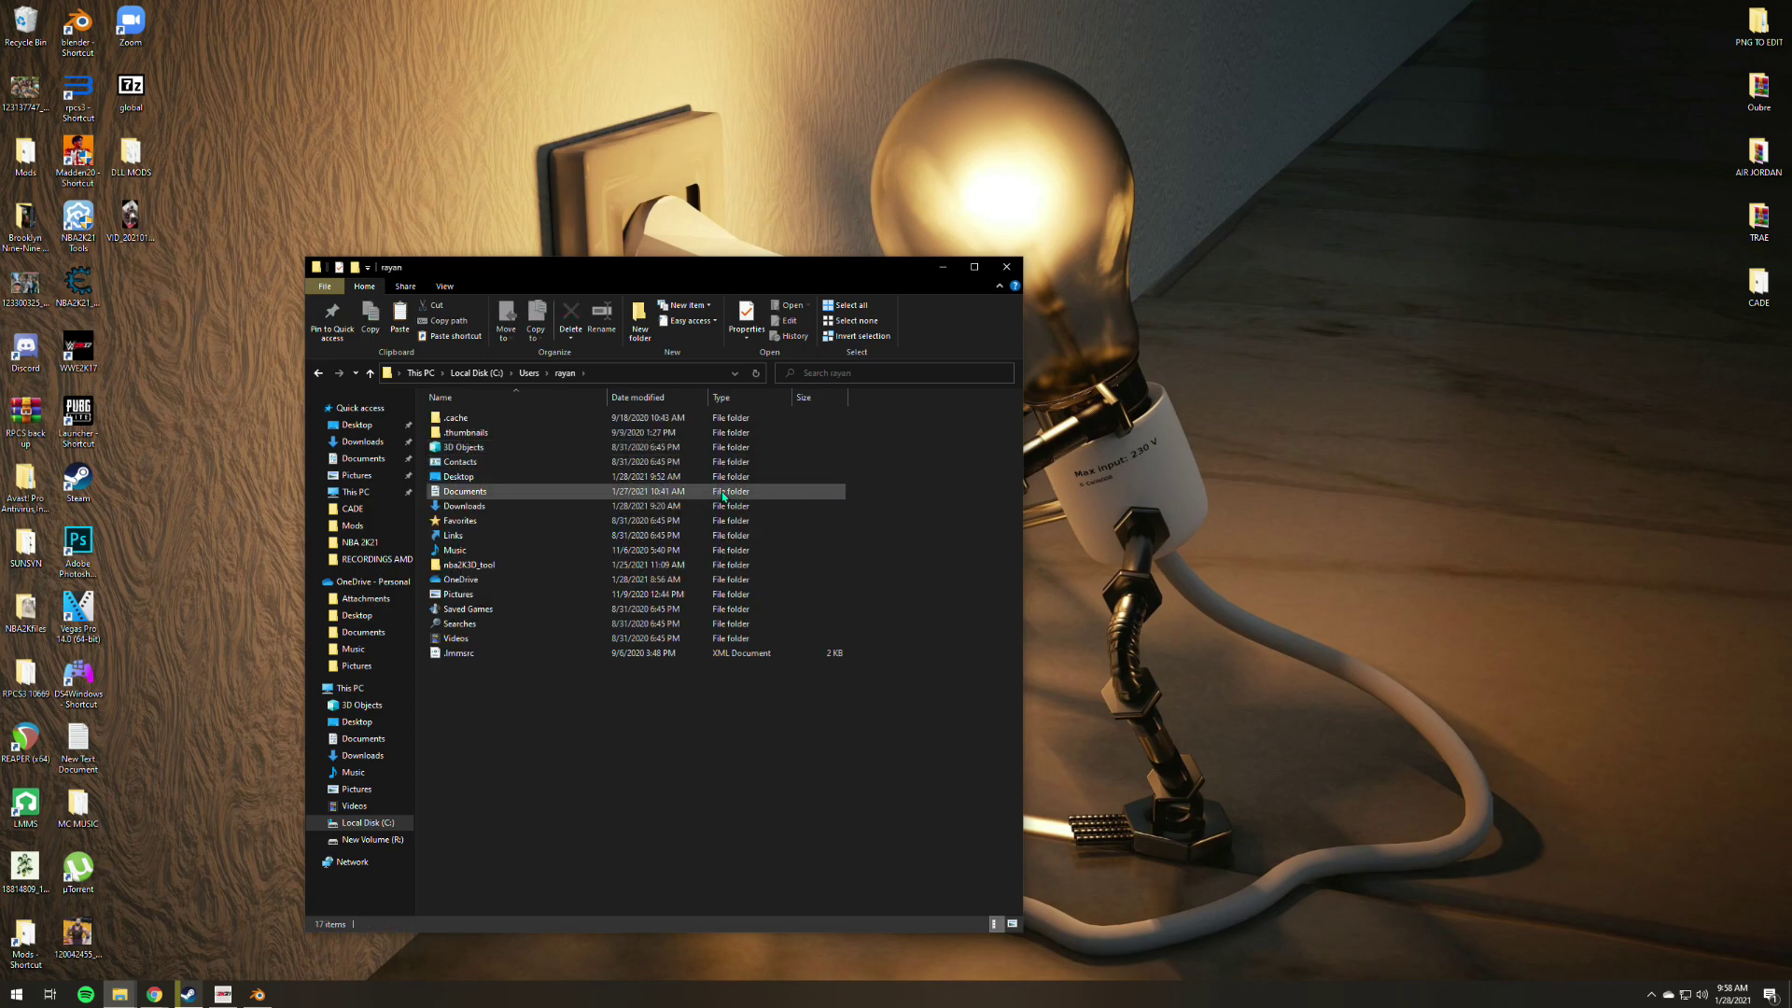
pyautogui.click(492, 567)
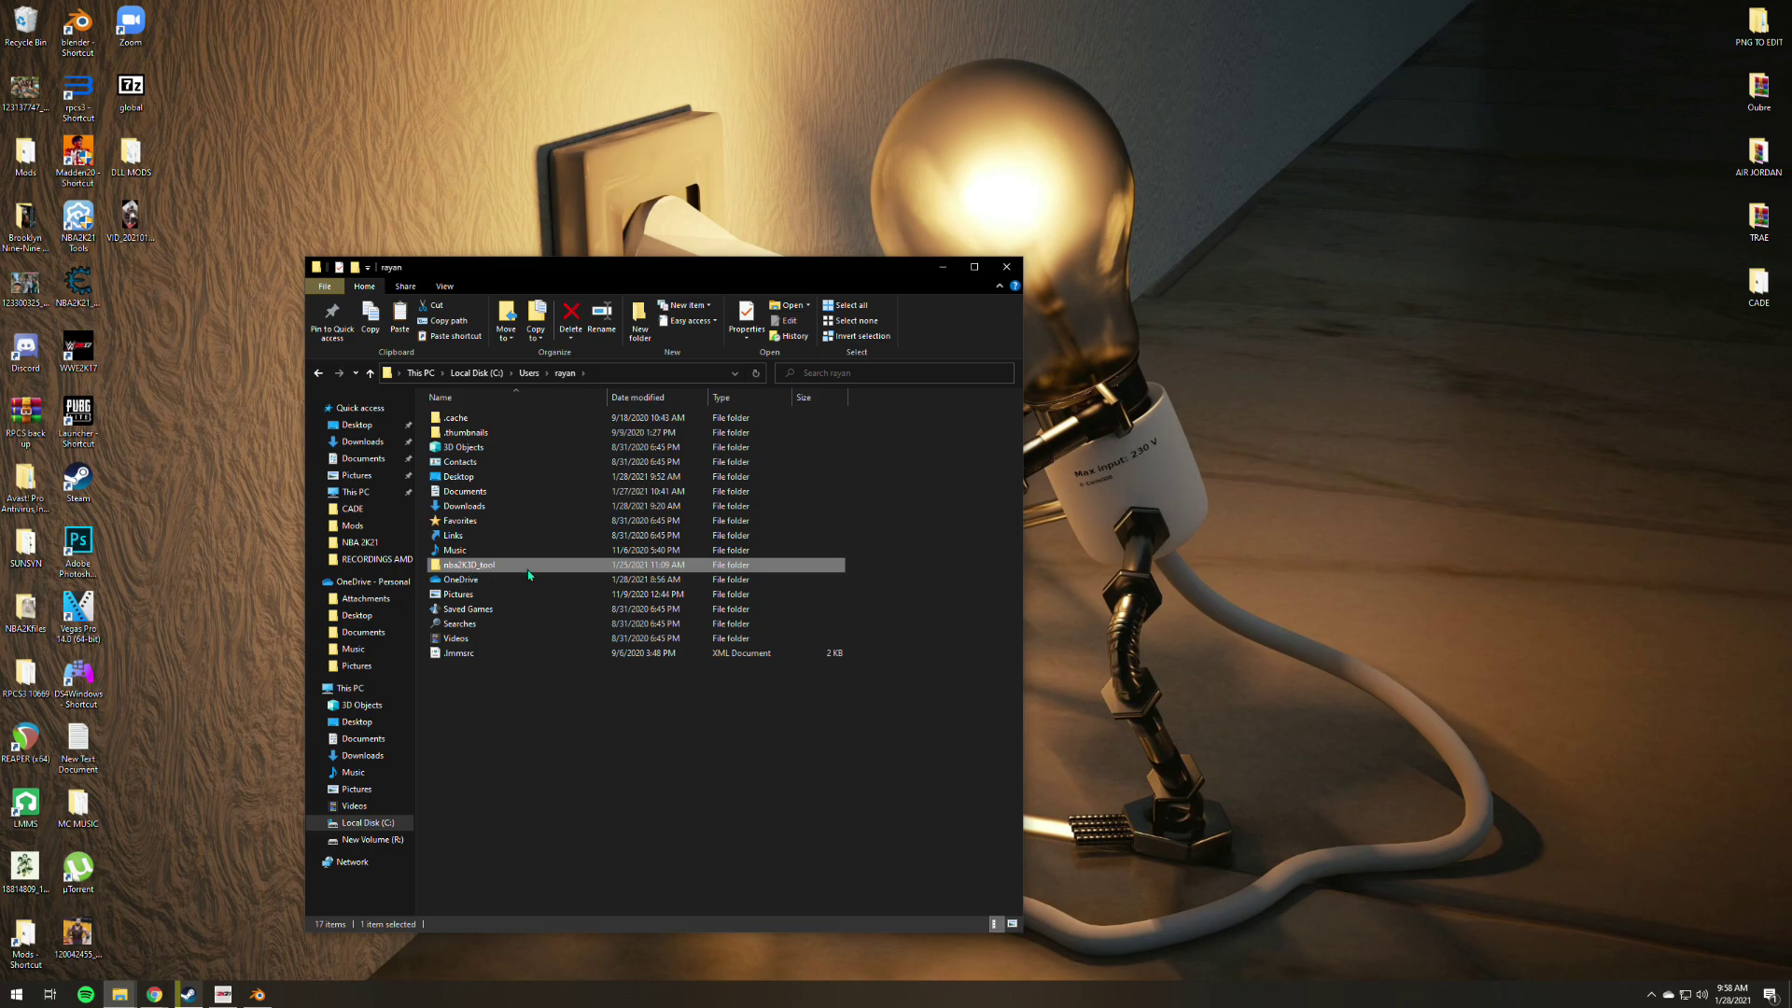
pyautogui.moveTo(690, 288); pyautogui.dragTo(595, 195)
pyautogui.doubleClick(369, 473)
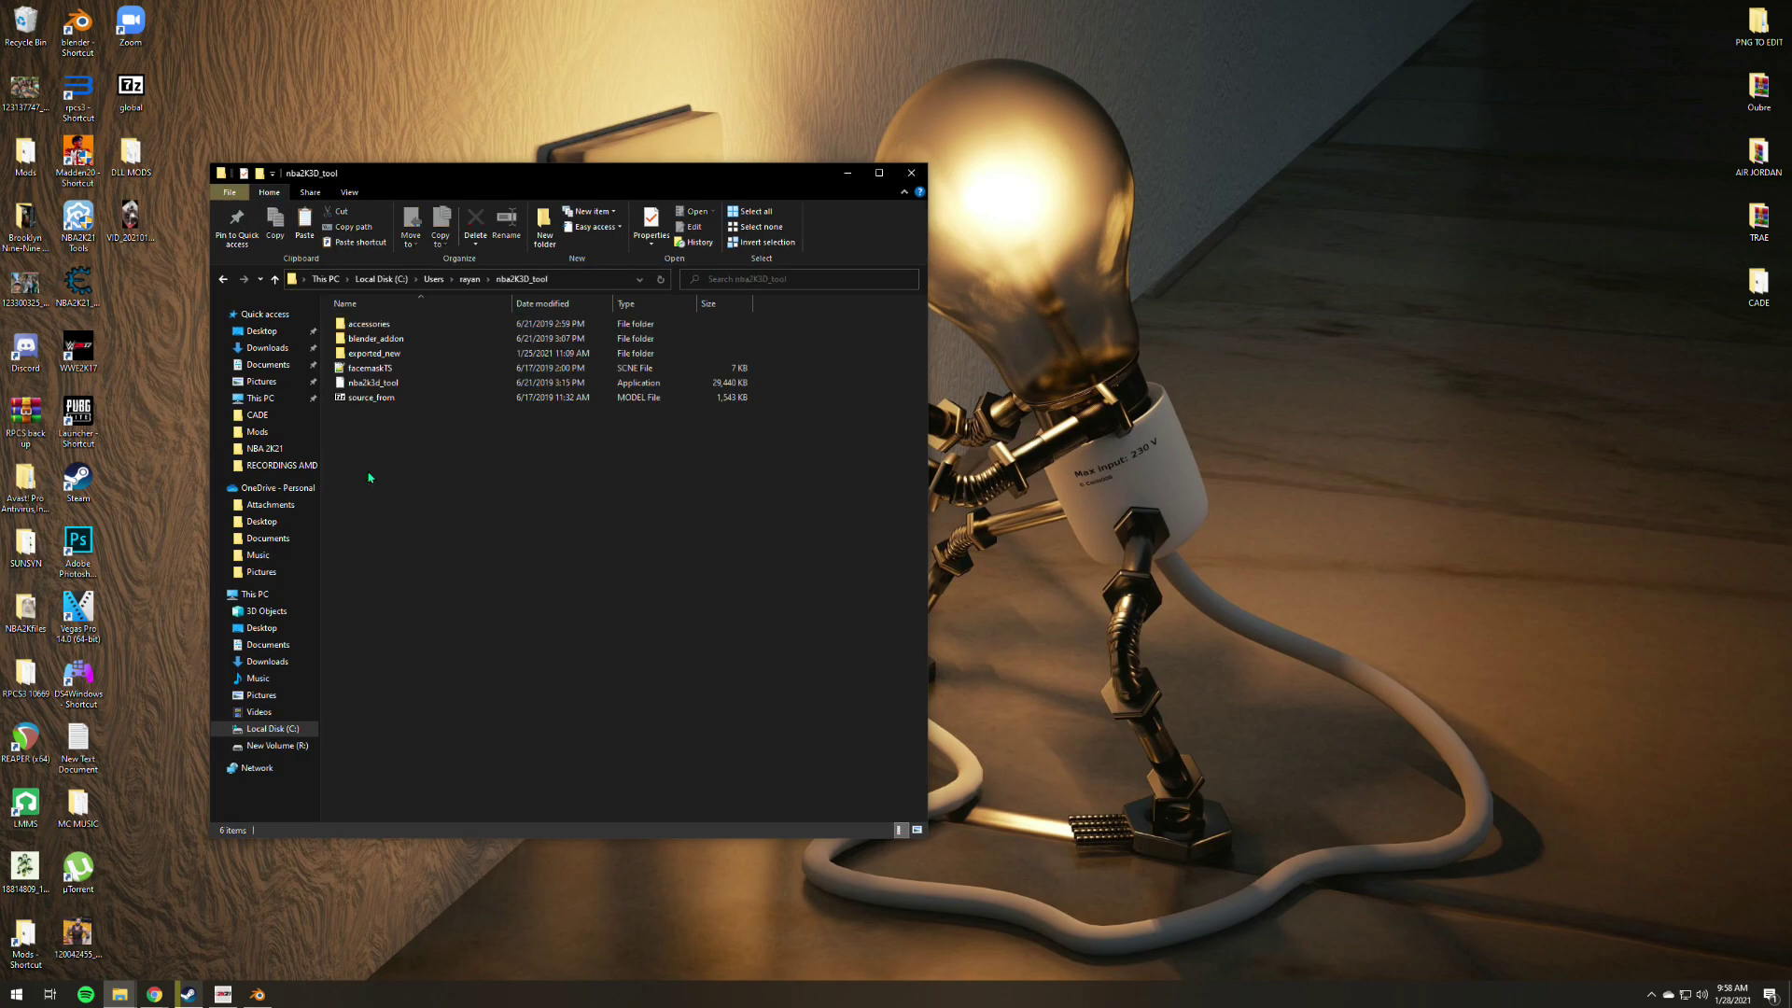
# Permanently delete the facemaskTS and source_from files.
pyautogui.click(382, 368)
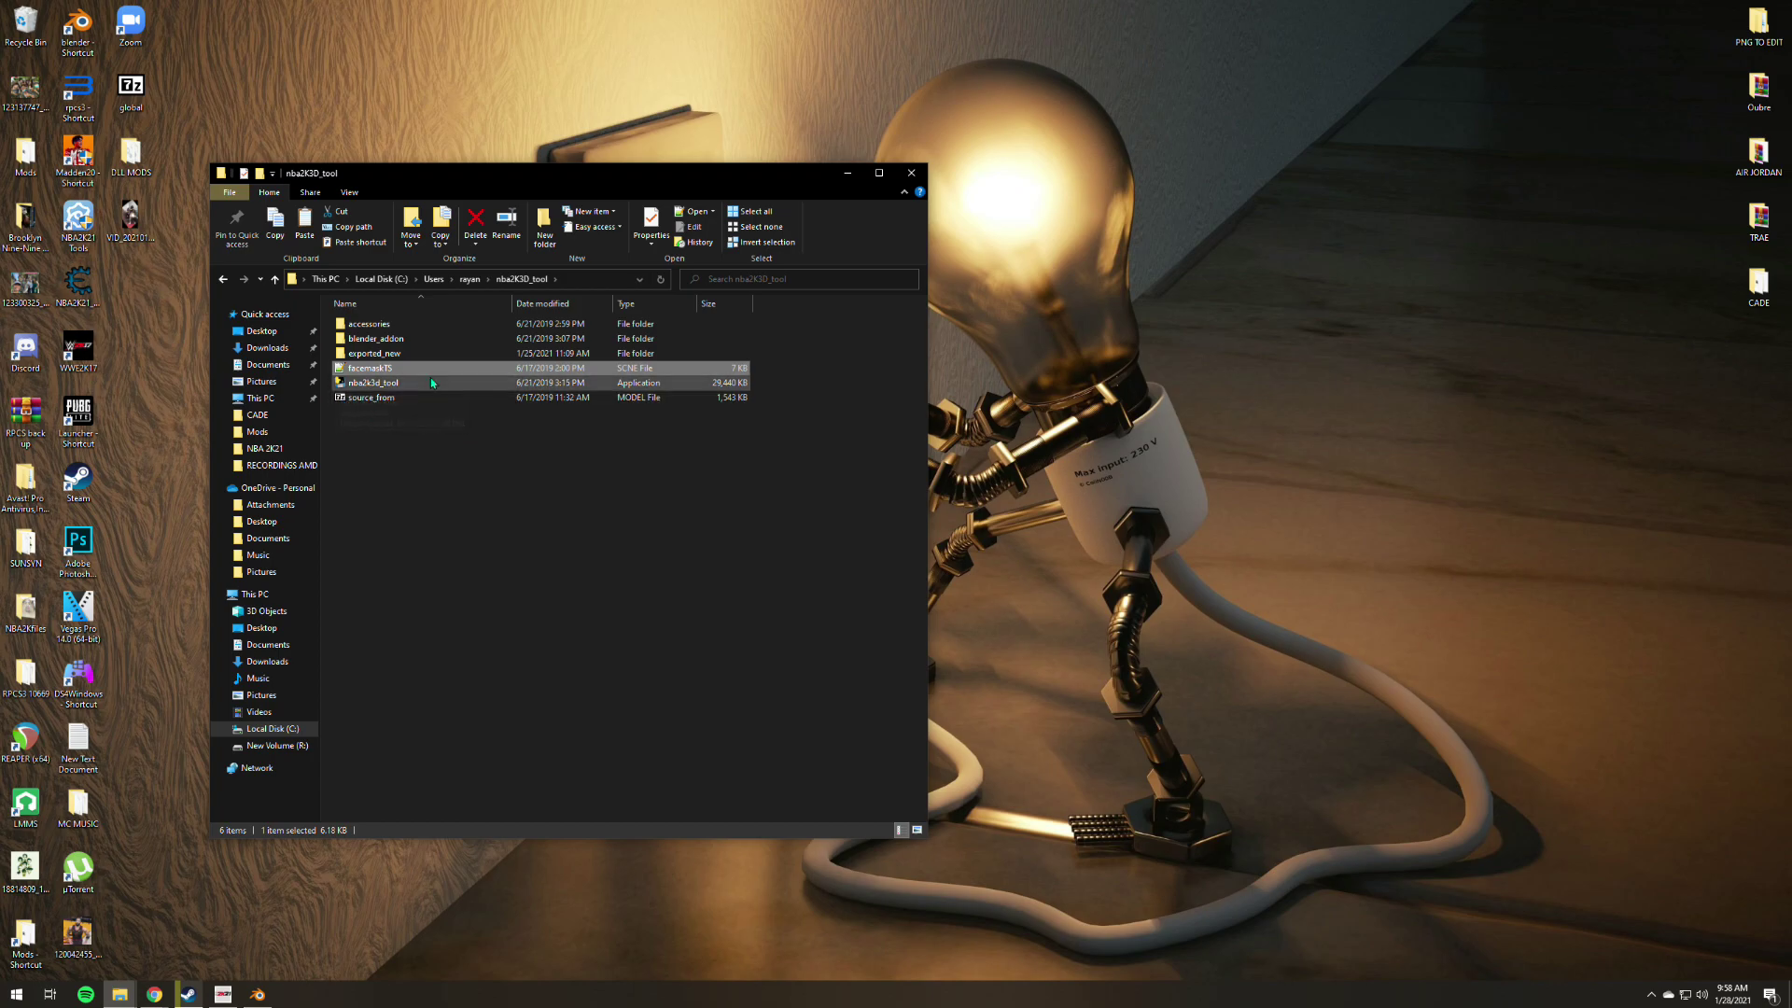
pyautogui.keyDown('ctrl'); pyautogui.click(382, 398); pyautogui.keyUp('ctrl')
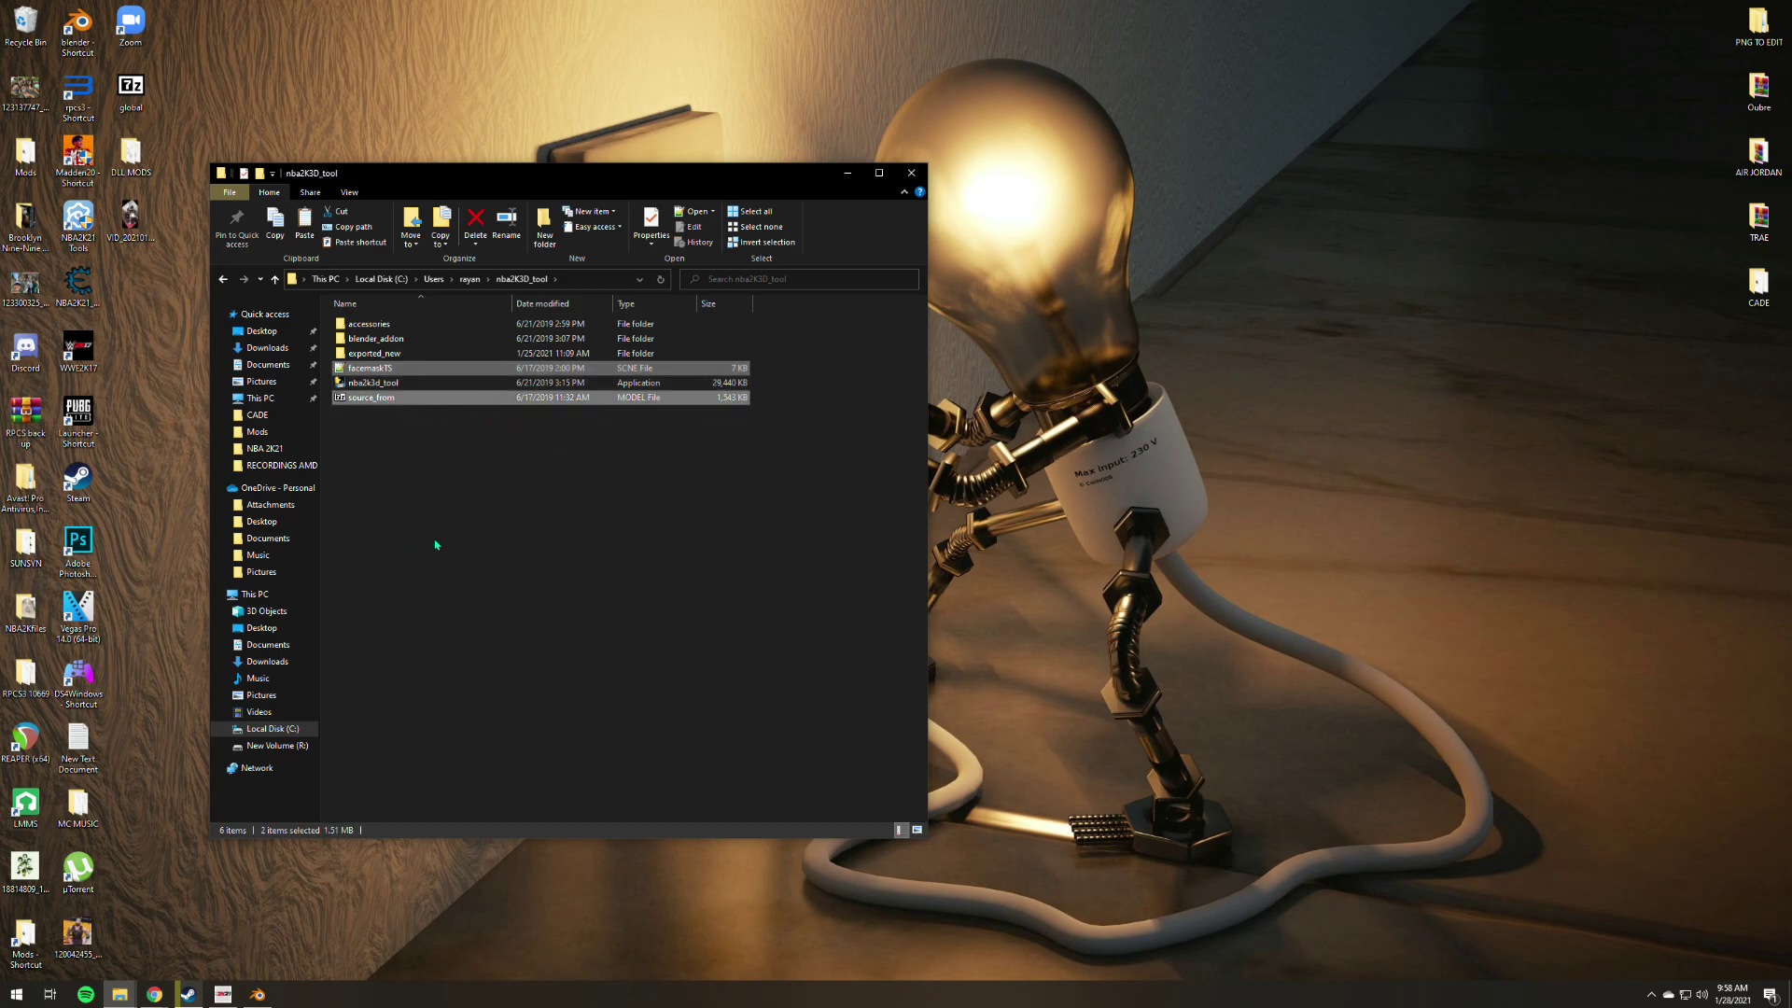
pyautogui.hotkey('shift', 'Delete')
pyautogui.press('Return')
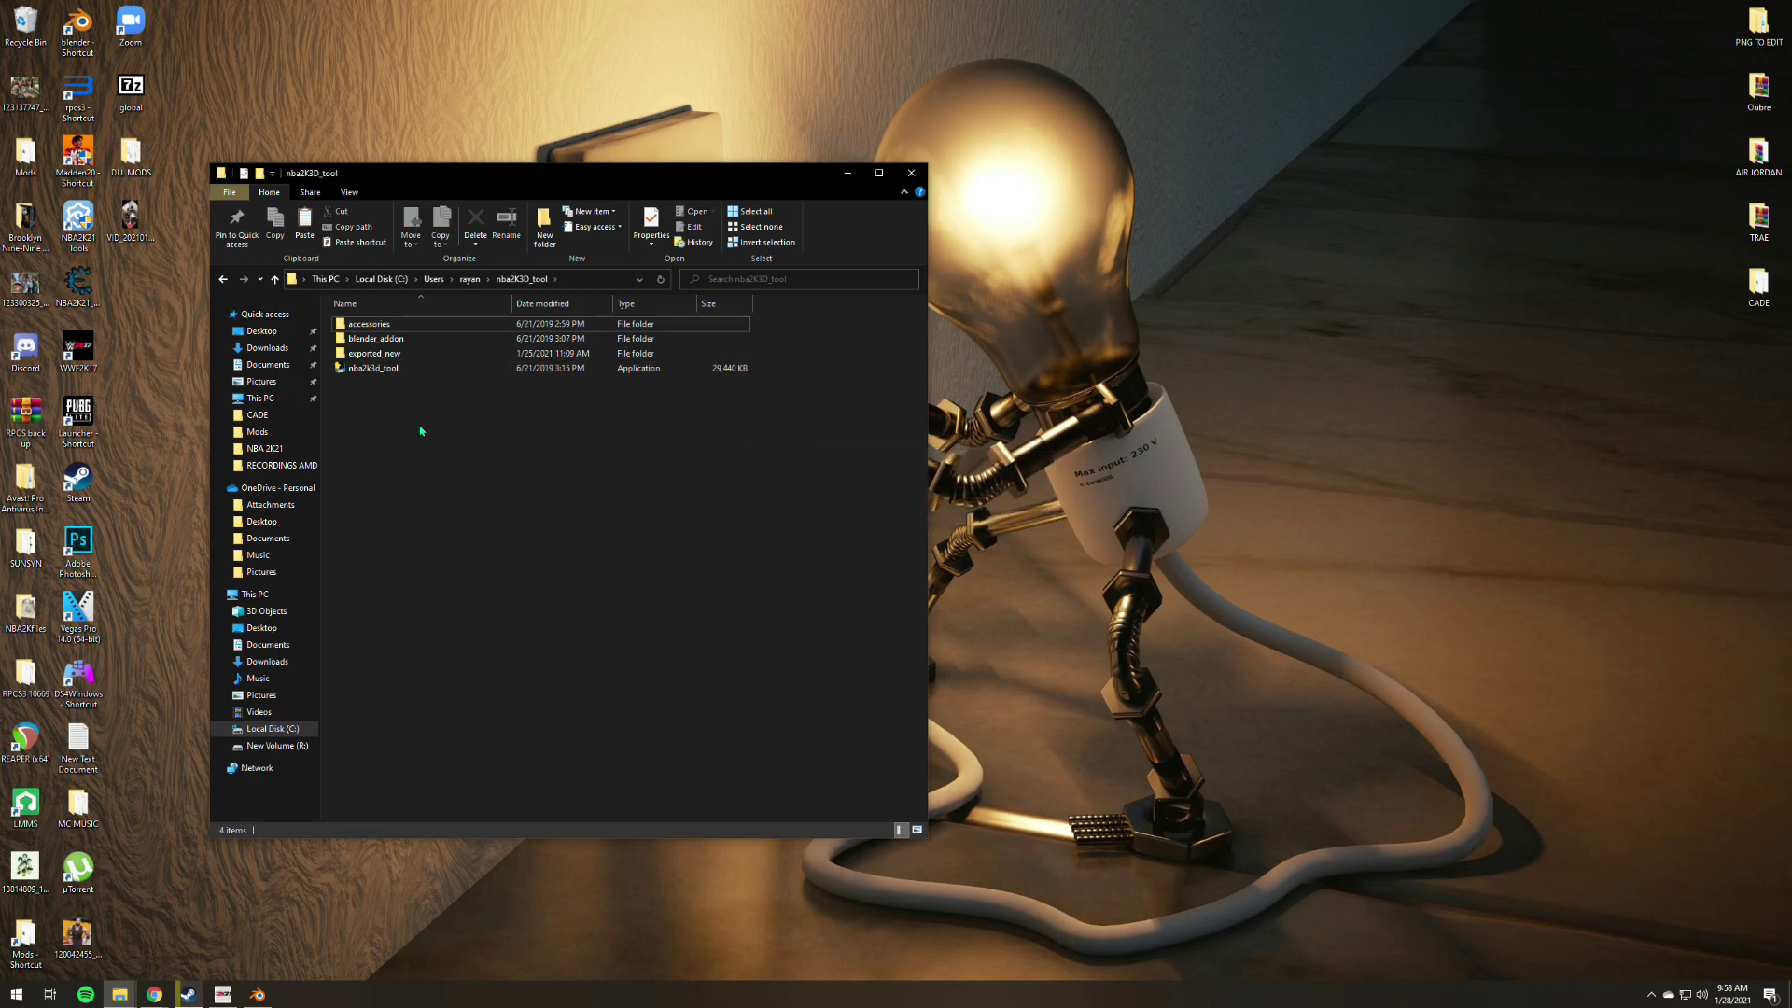
# Open accessories > GLOBAL_ACCESSORIES > facemask_twoStraps and select both of its files.
pyautogui.doubleClick(371, 327)
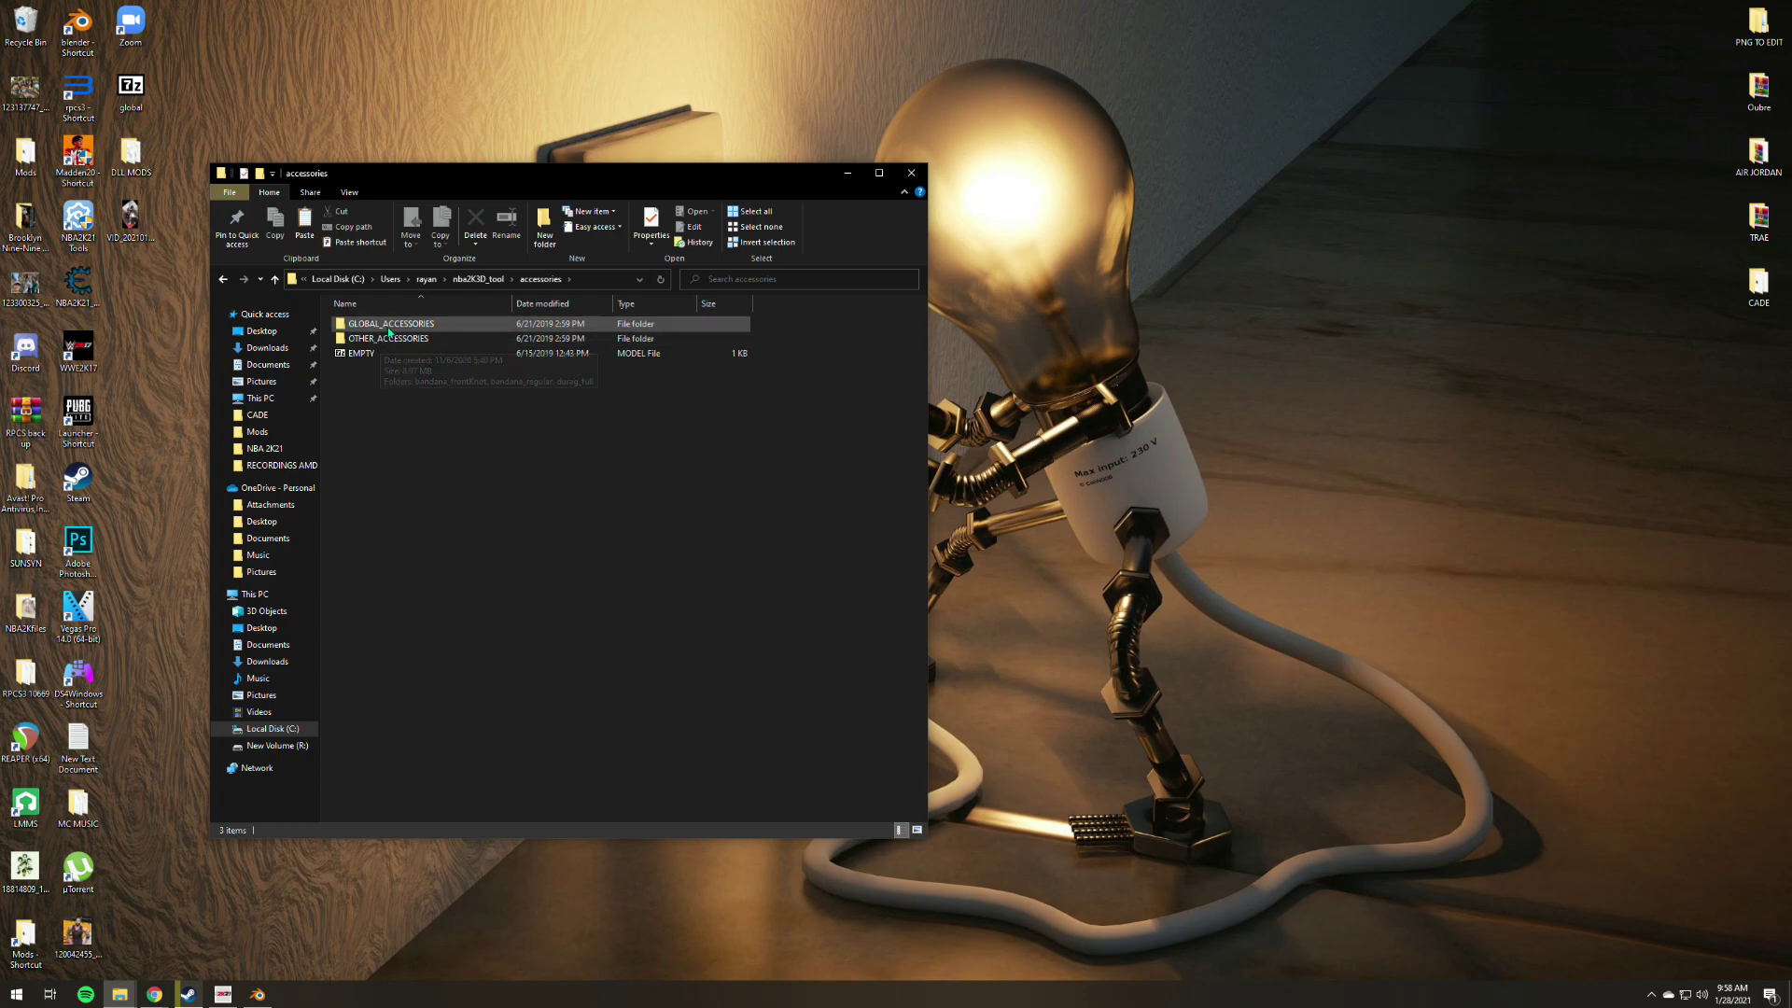
pyautogui.doubleClick(373, 325)
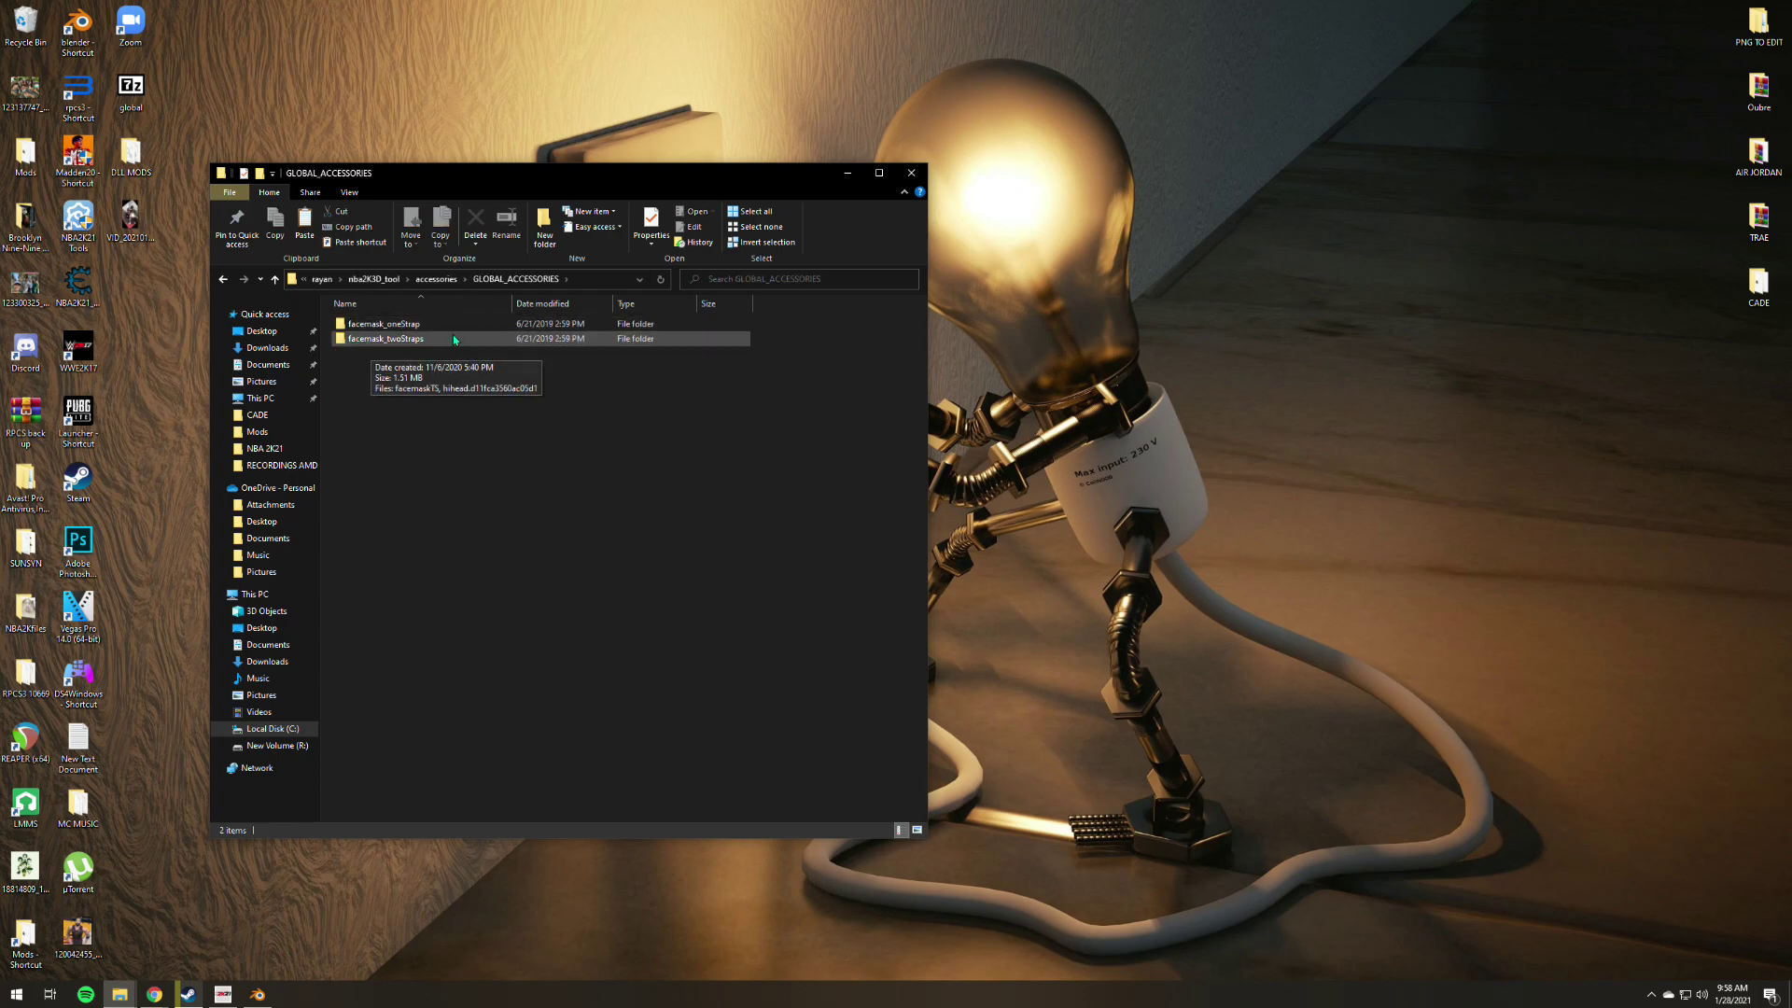
pyautogui.click(365, 329)
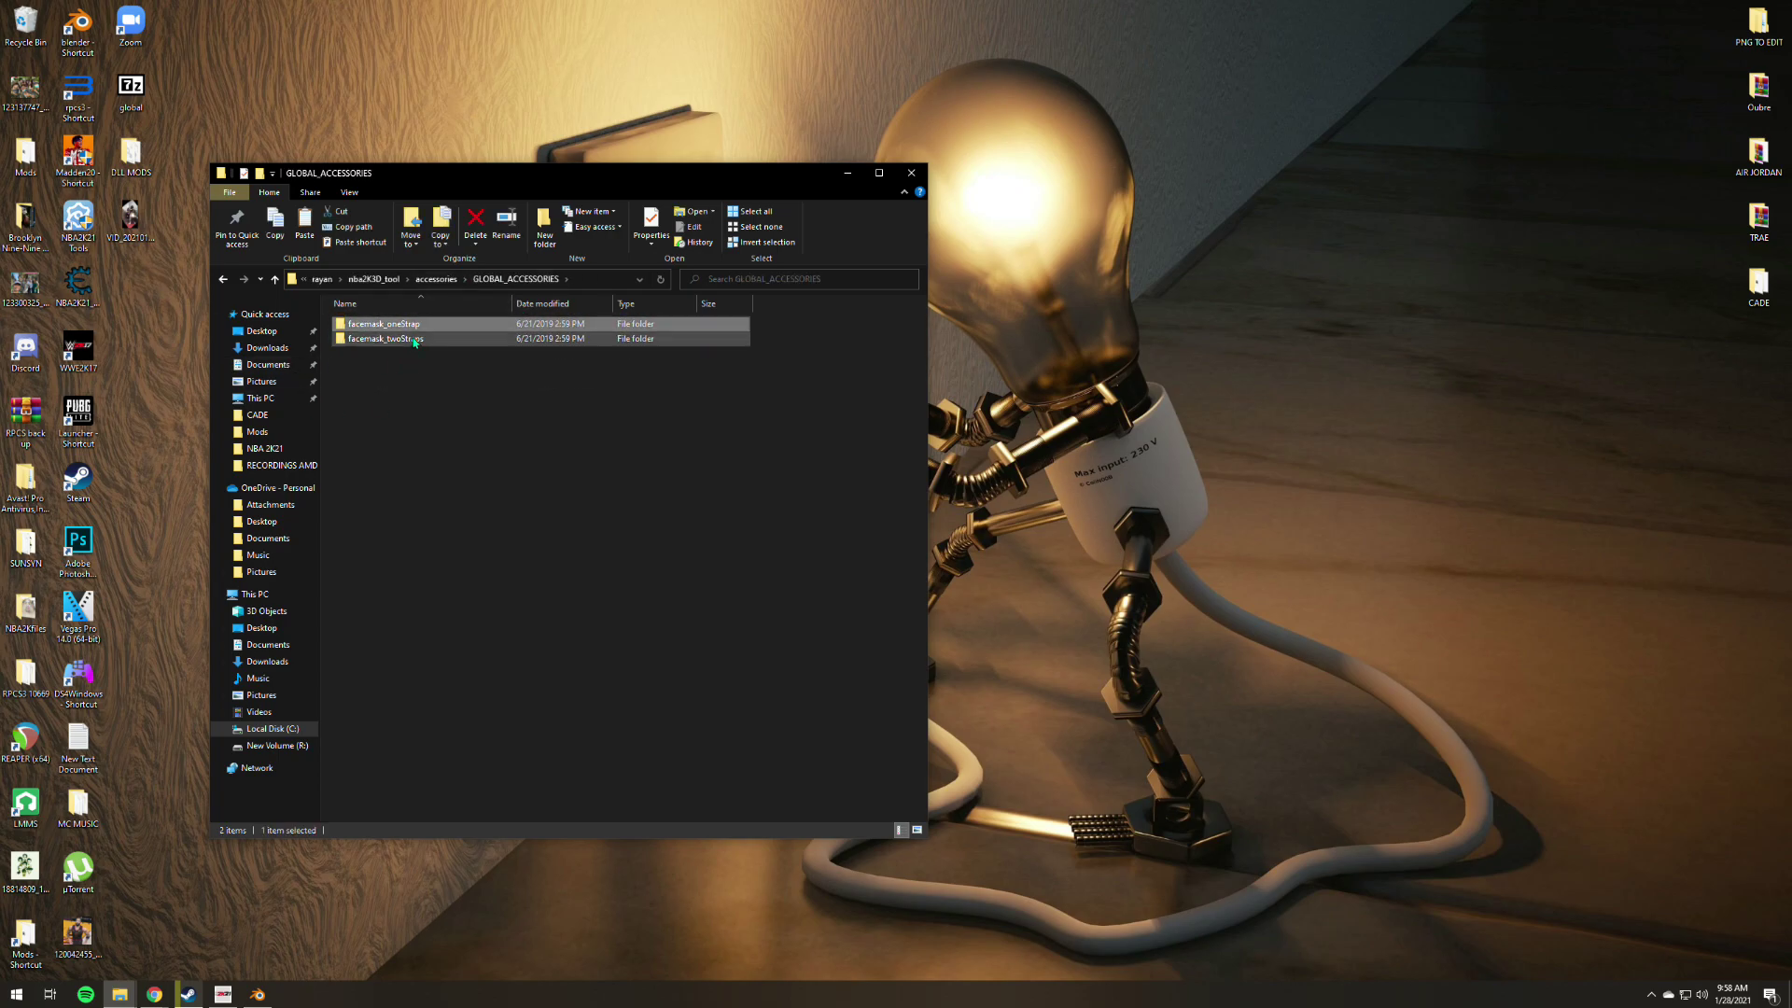
pyautogui.click(401, 341)
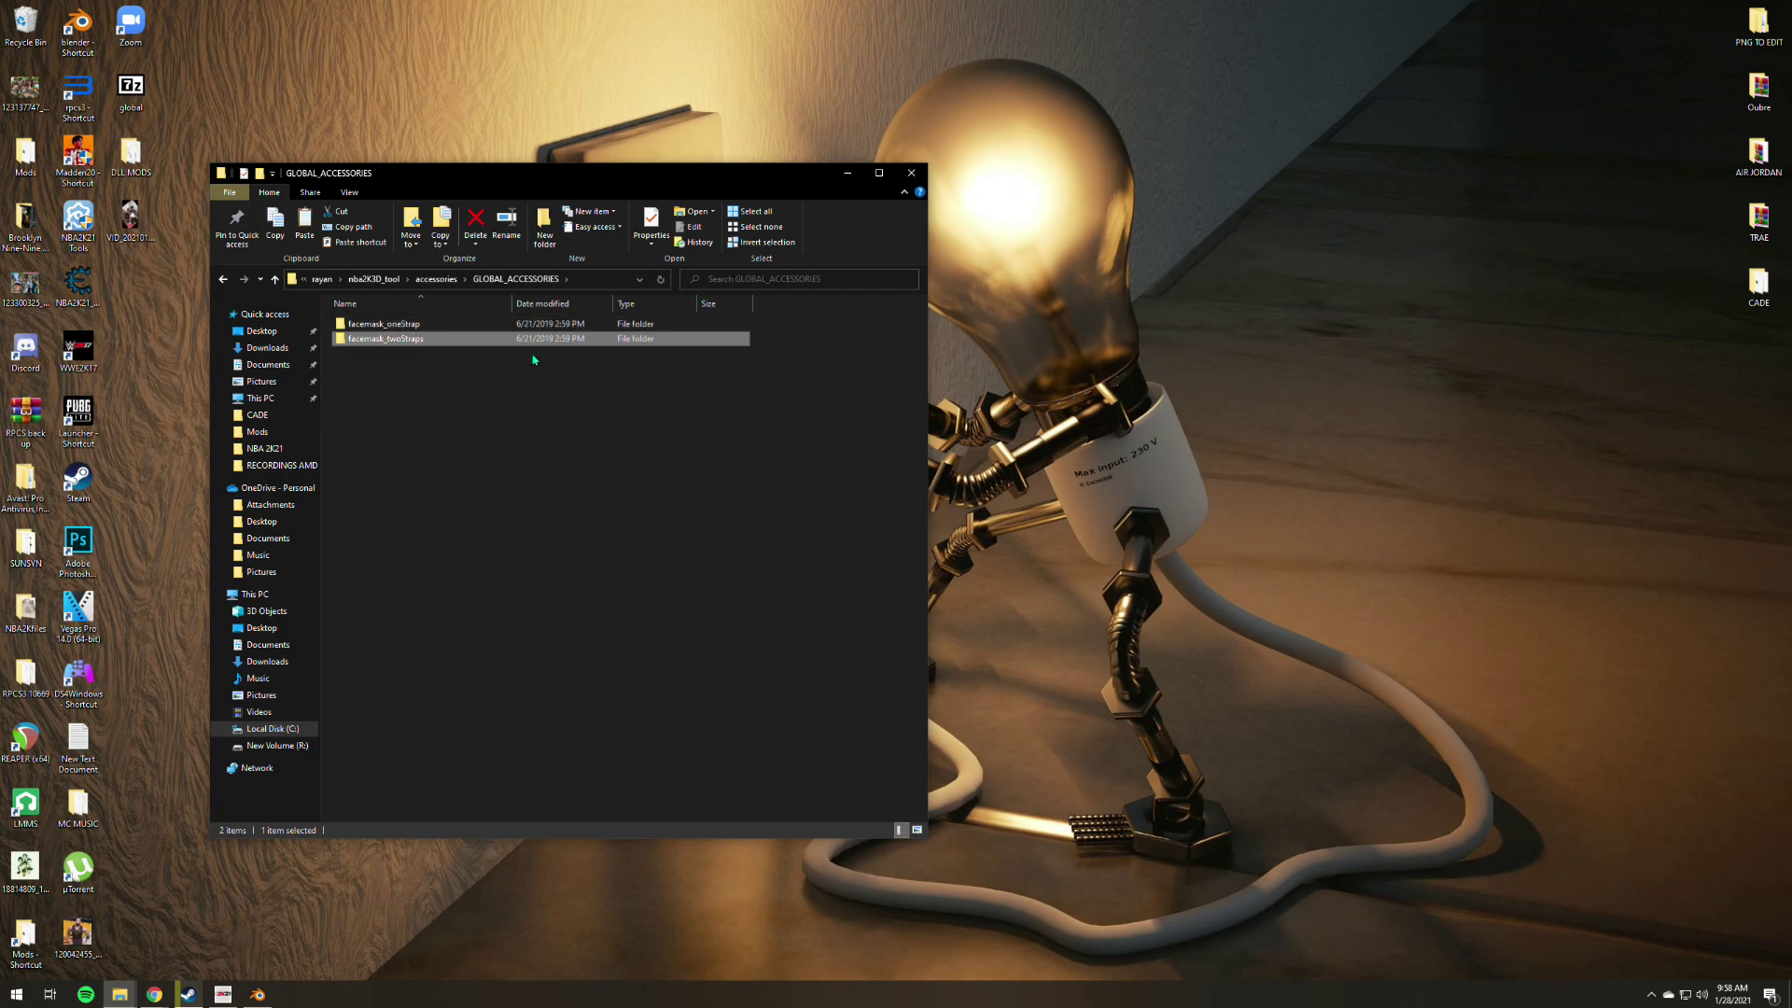
pyautogui.doubleClick(386, 341)
pyautogui.click(376, 324)
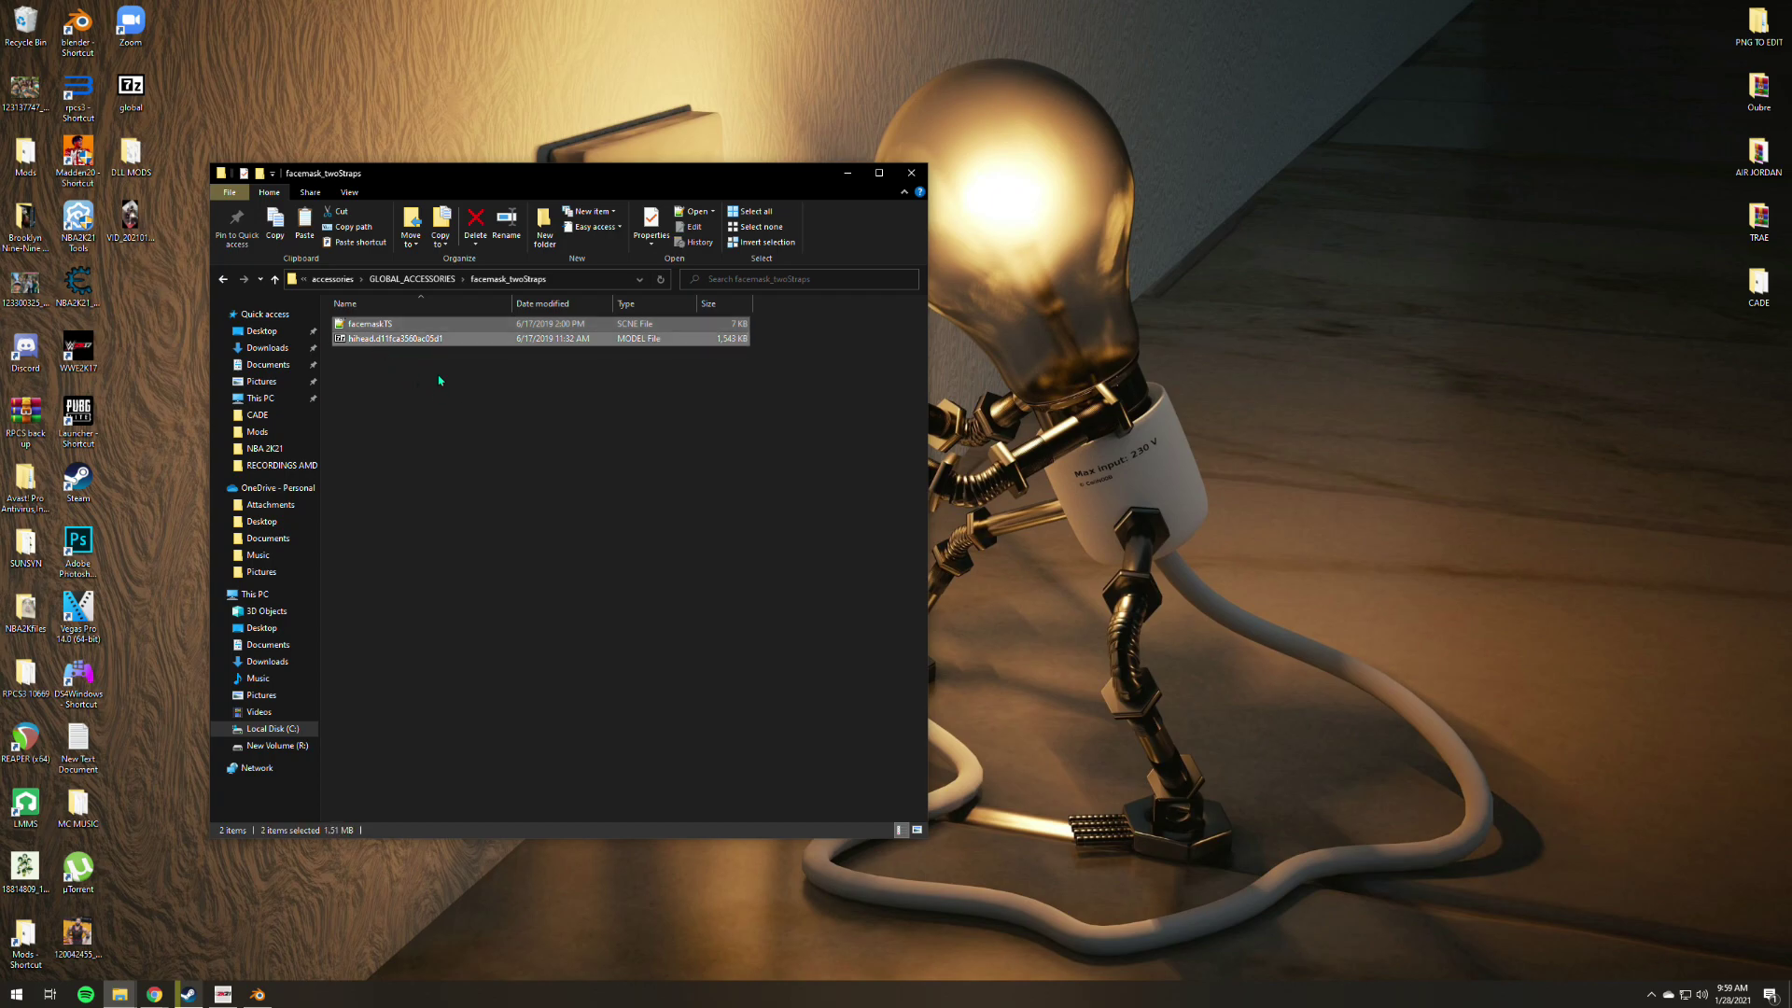
pyautogui.moveTo(456, 390); pyautogui.dragTo(371, 315)
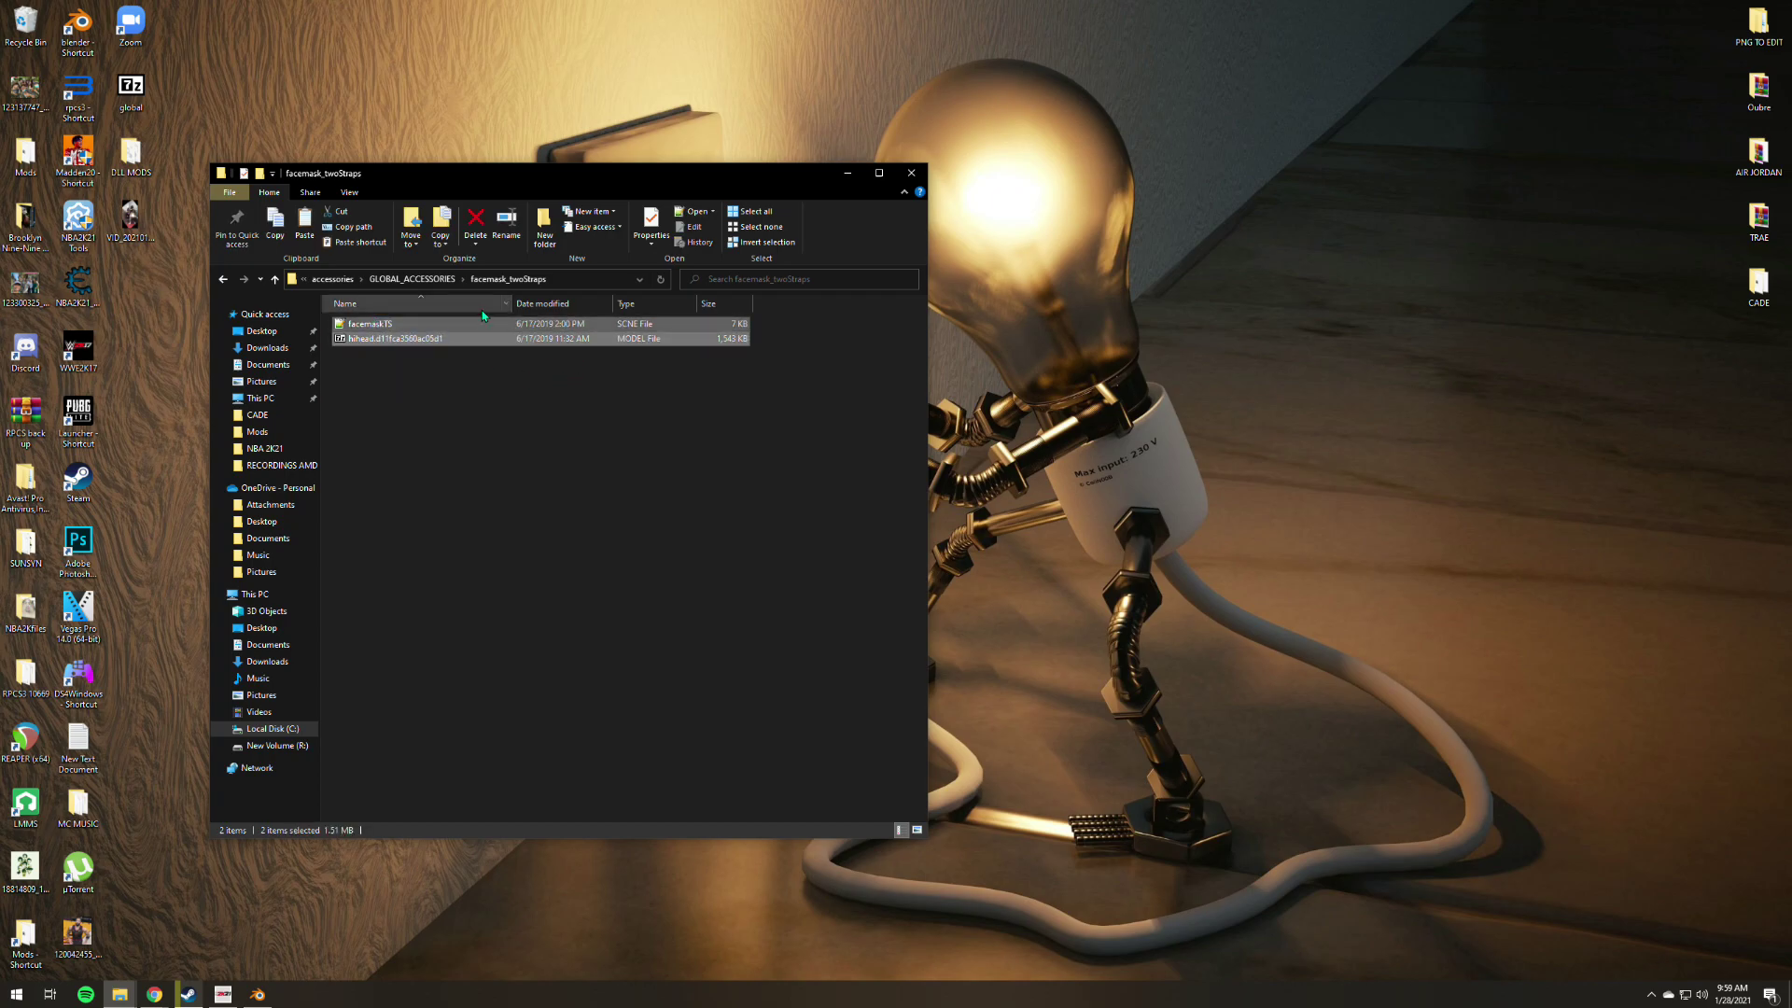
# Paste the two facemask_twoStraps files into the nba2K3D_tool folder.
pyautogui.click(335, 281)
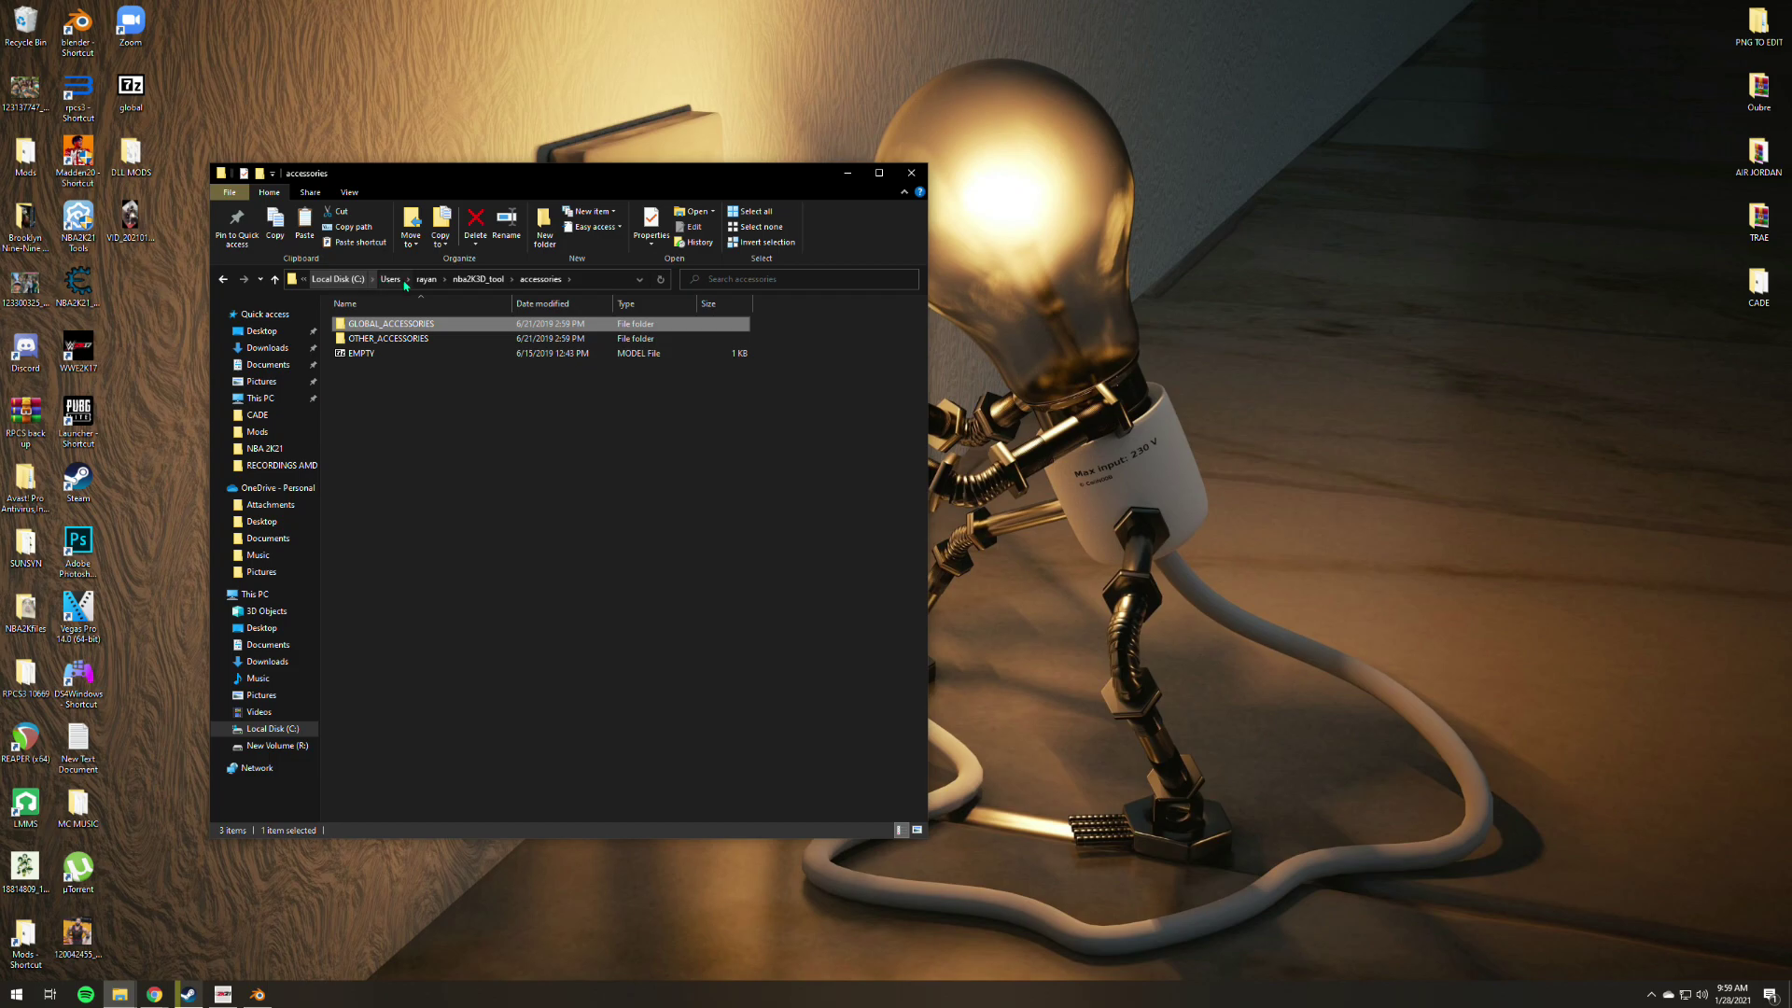
pyautogui.click(478, 279)
pyautogui.click(469, 372)
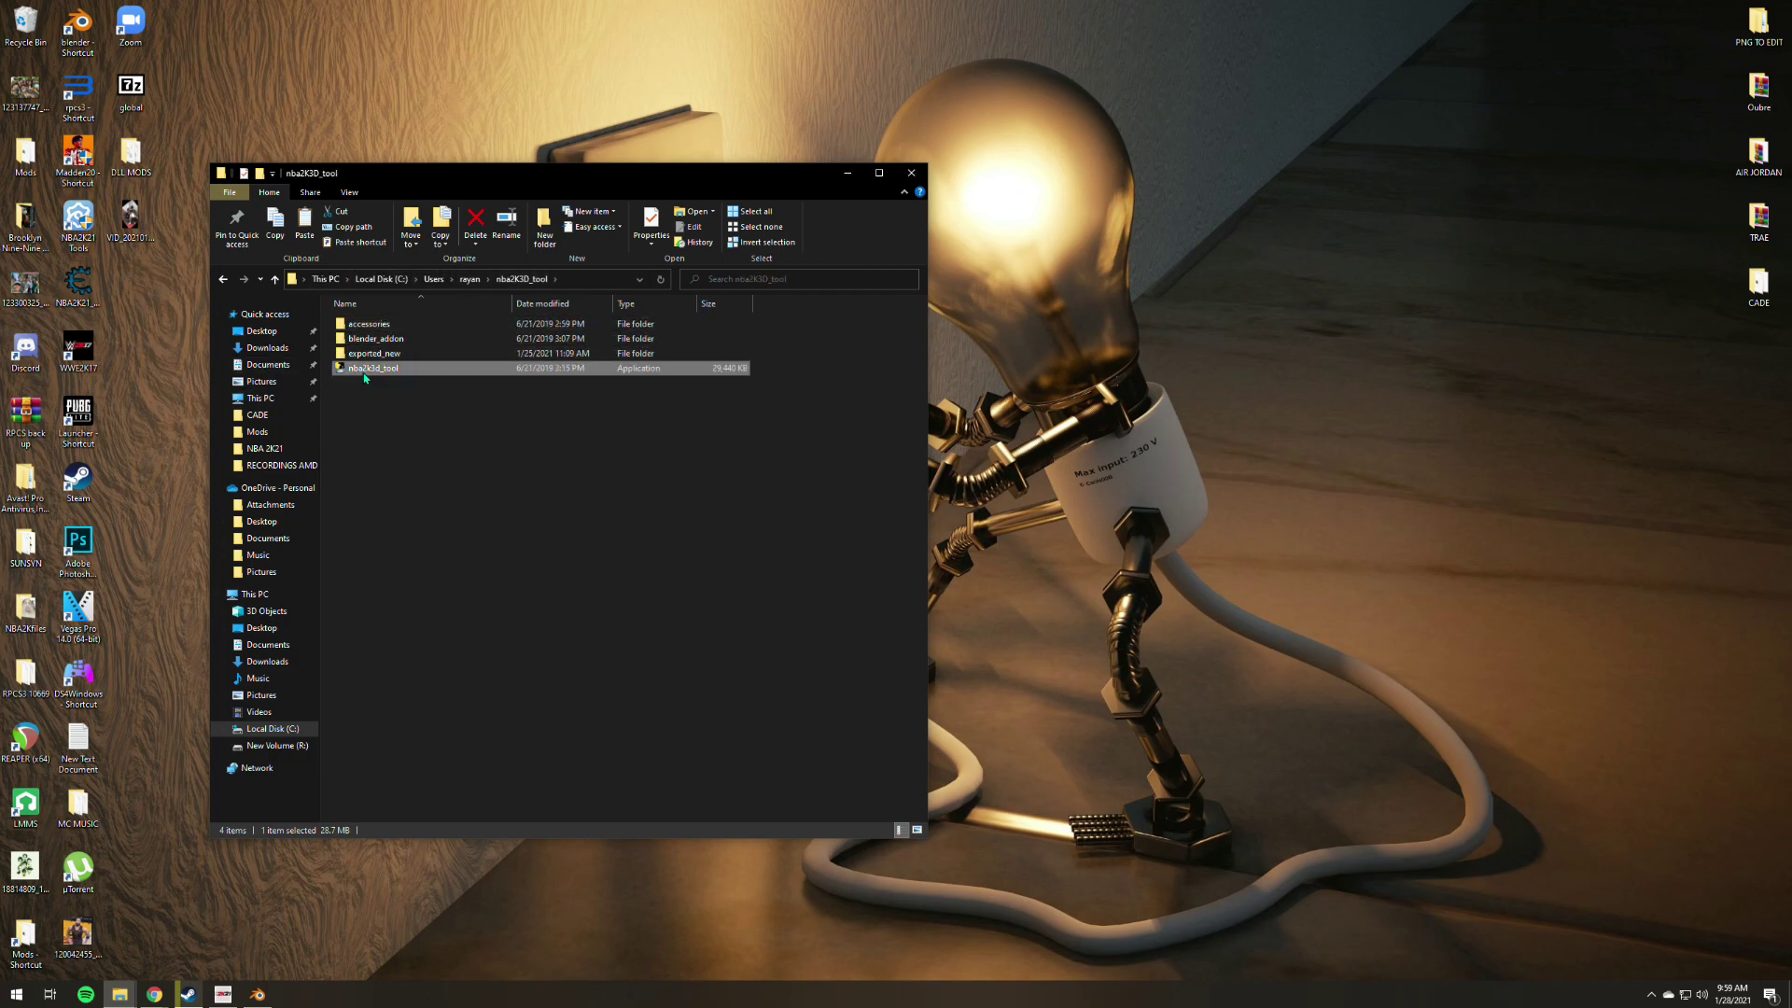
pyautogui.click(502, 443)
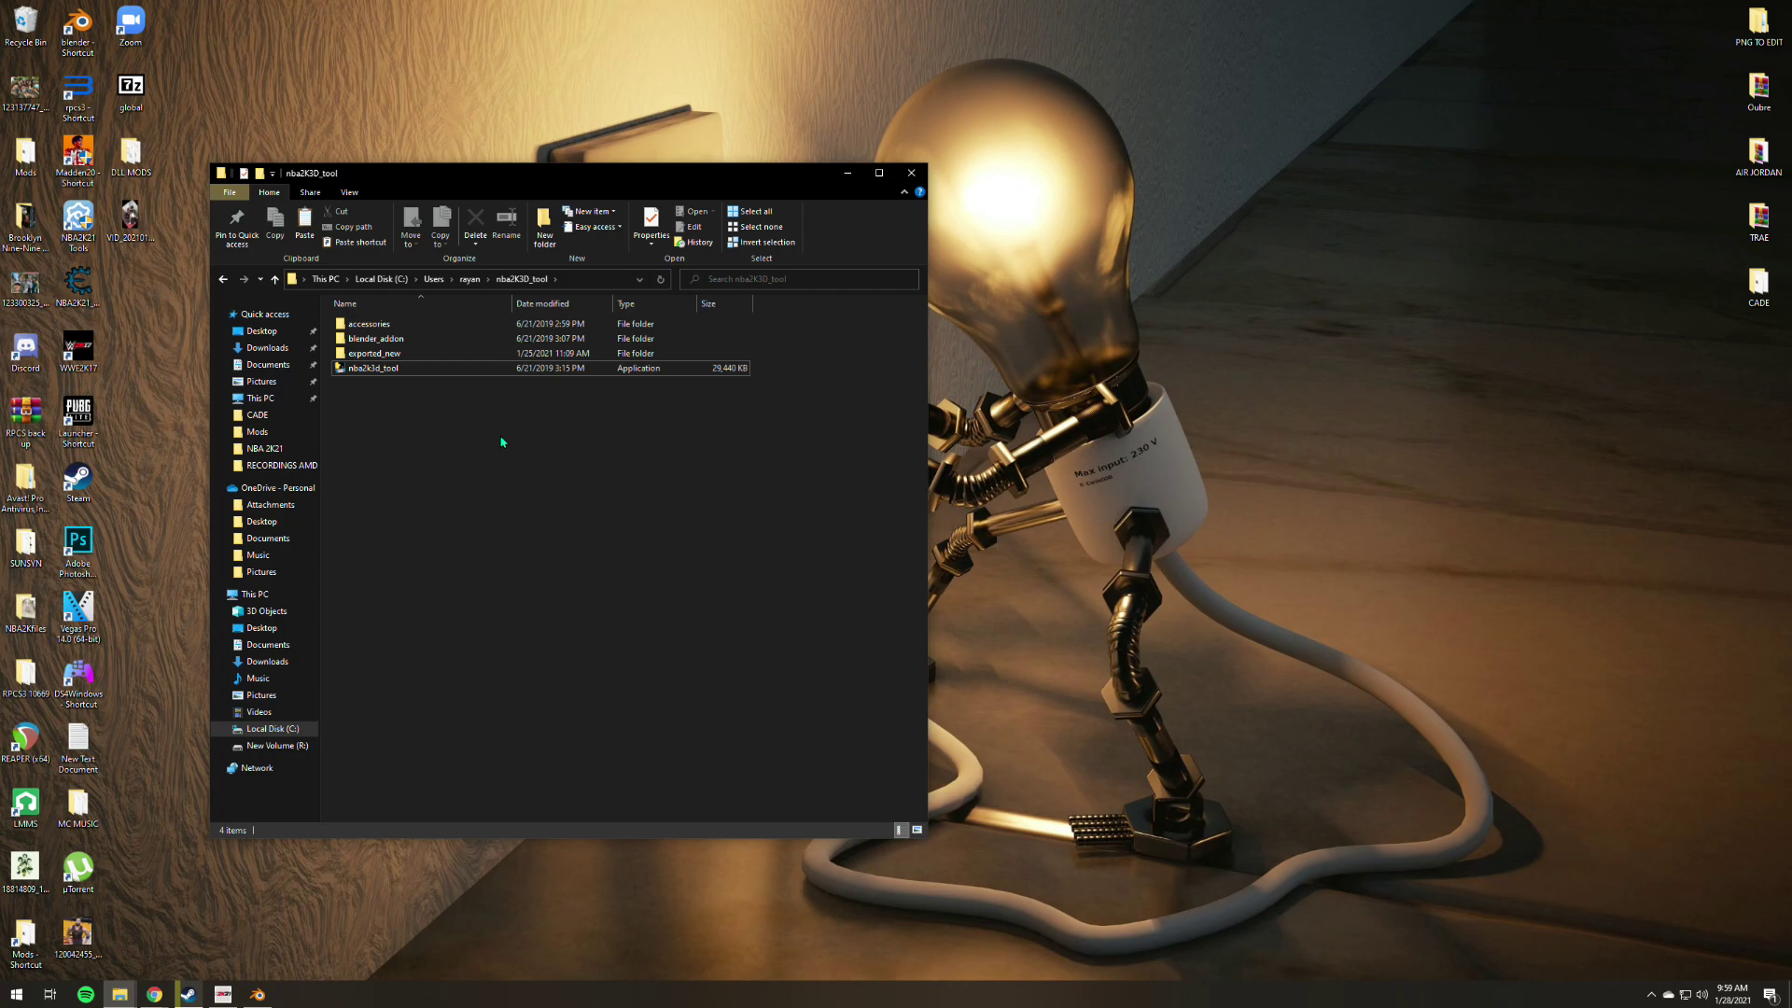
pyautogui.hotkey('ctrl', 'v')
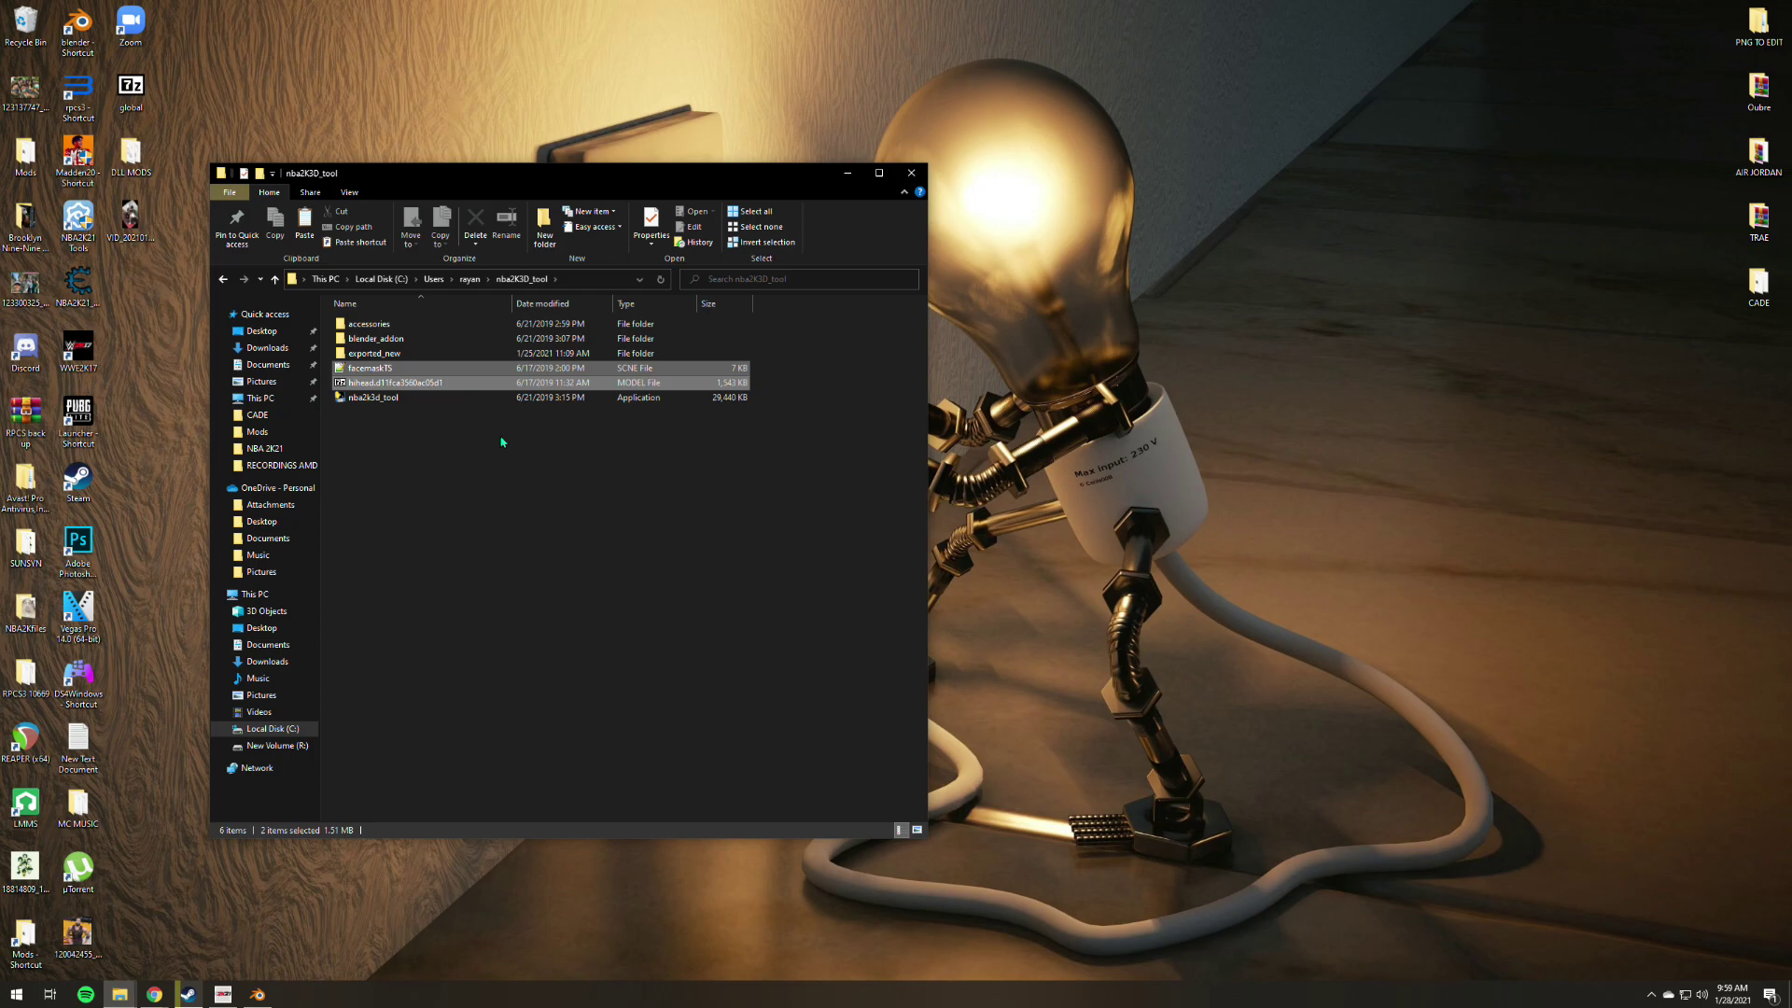
pyautogui.click(509, 456)
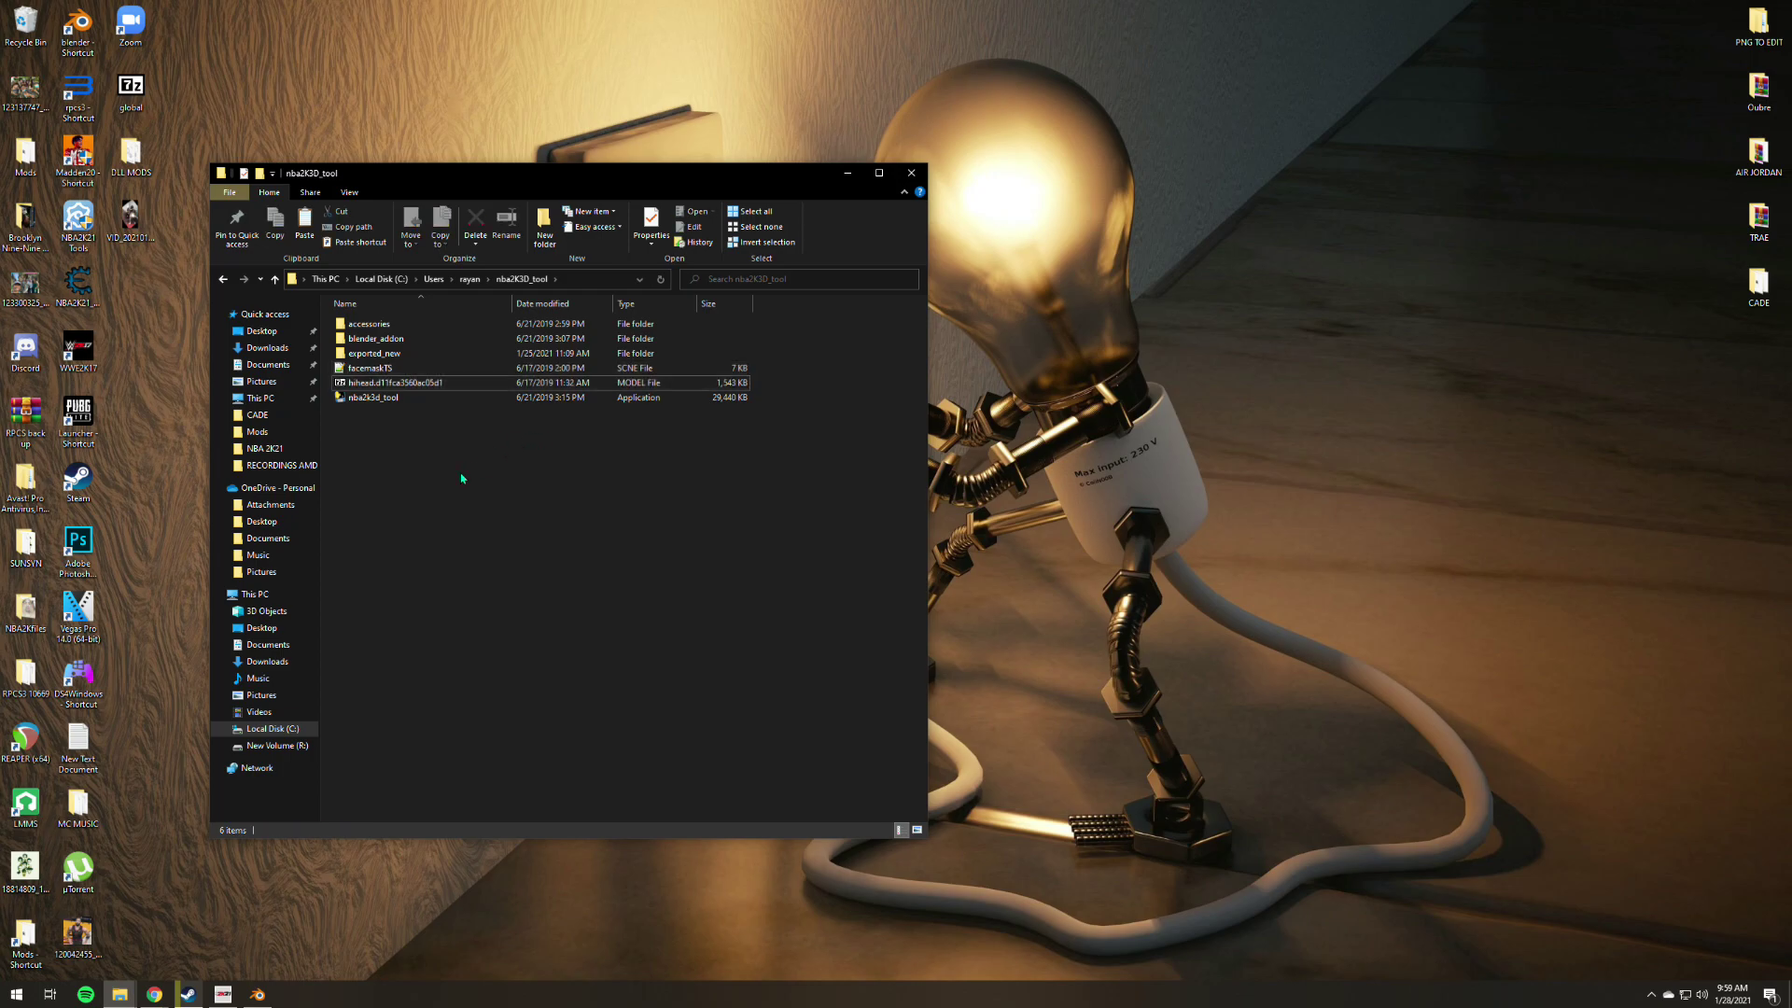
# Rename the pasted hihead model file to 'source_from'.
pyautogui.rightClick(385, 389)
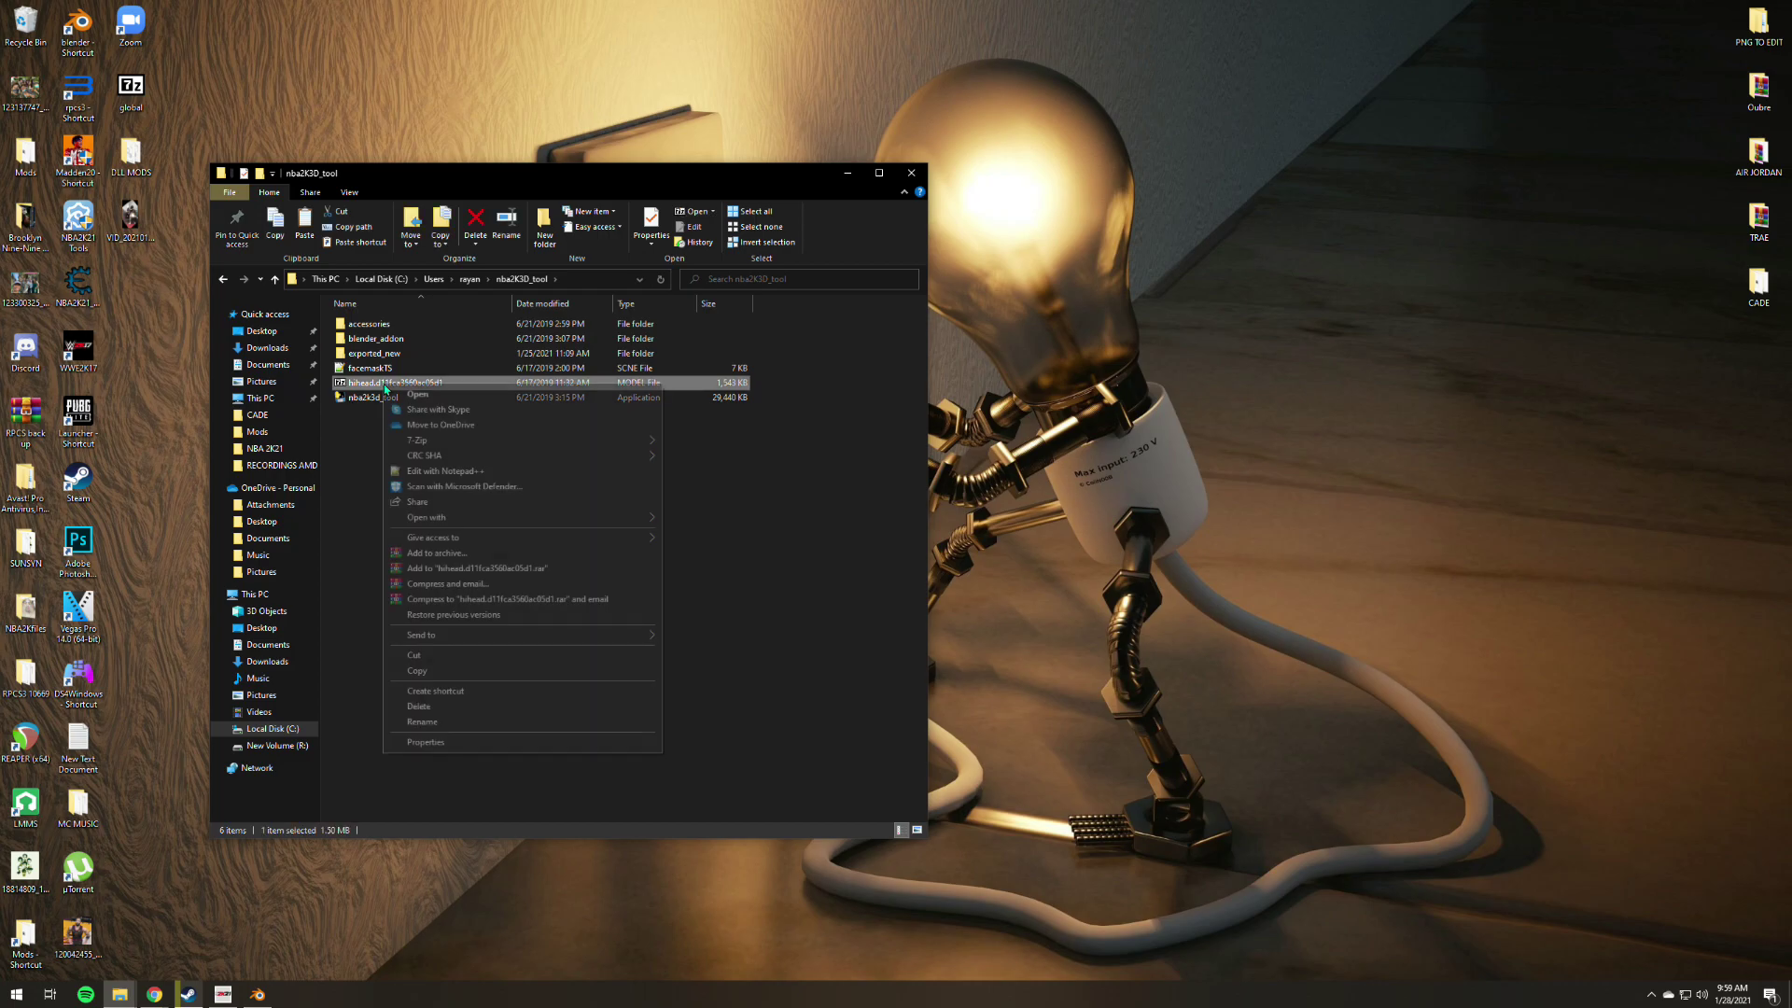
pyautogui.click(446, 722)
pyautogui.write('sour')
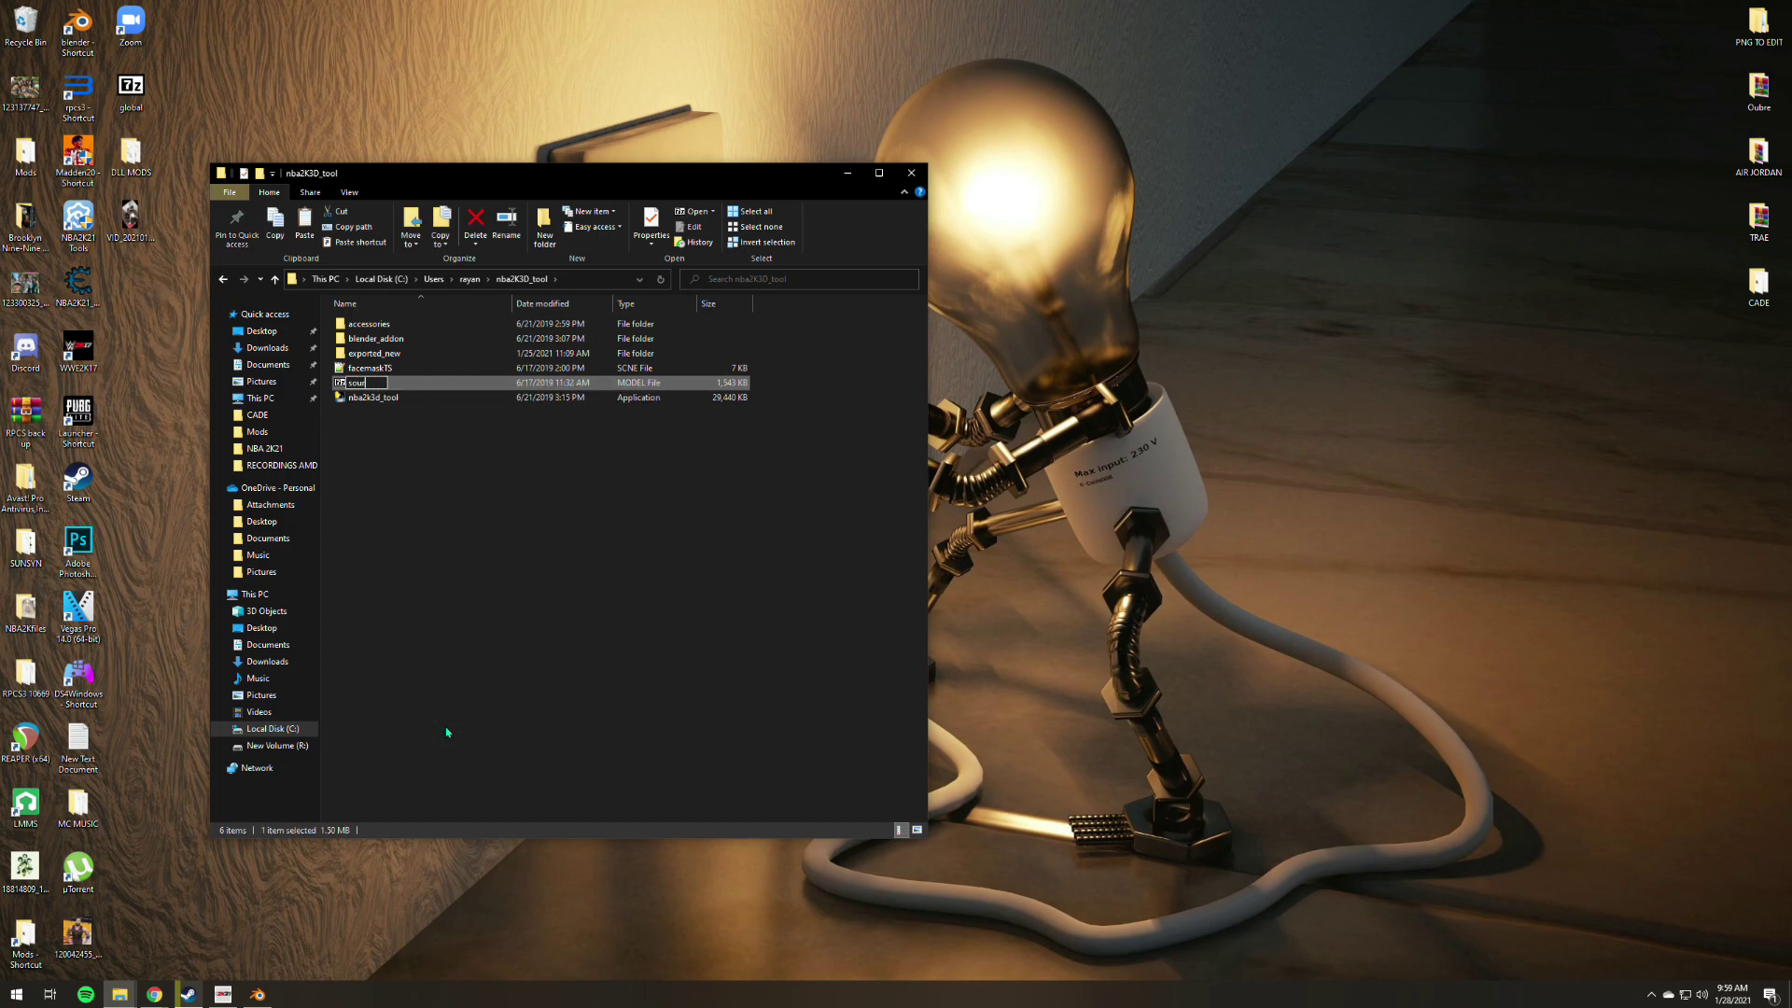
pyautogui.write('ce_from')
pyautogui.press('Return')
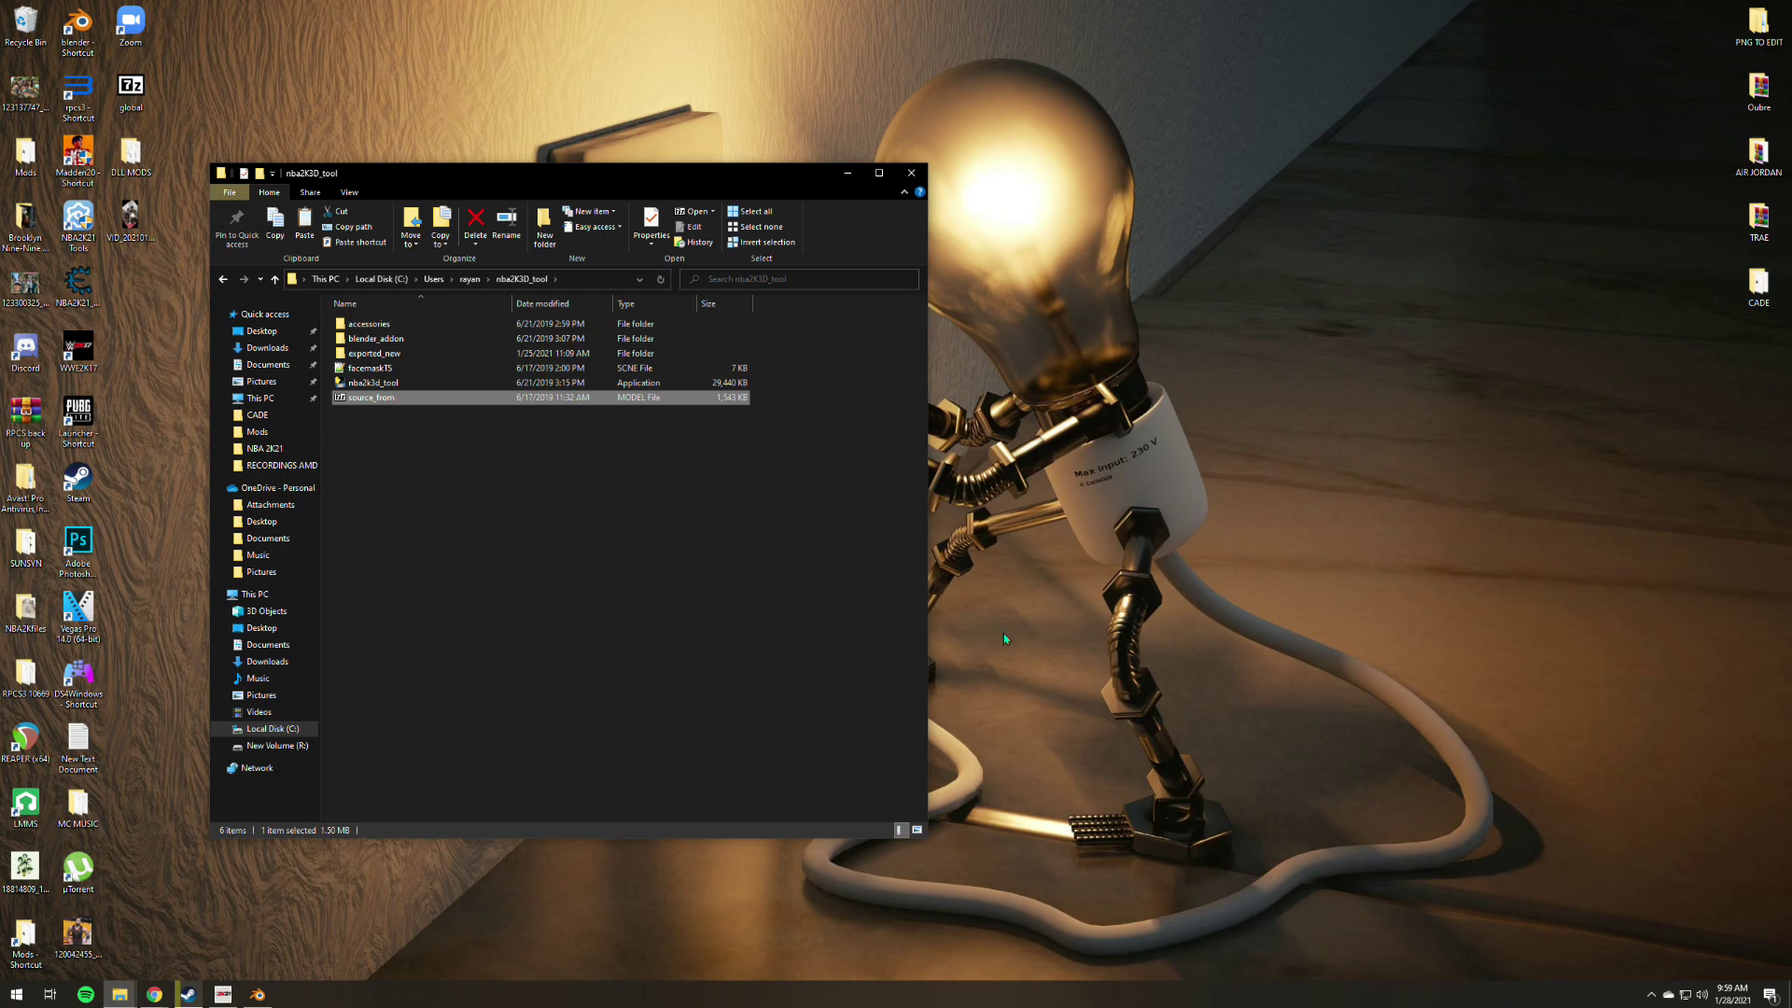
# Copy hihead.cadelj and the hihead scene file from CADE's New folder into nba2K3D_tool.
pyautogui.doubleClick(1758, 282)
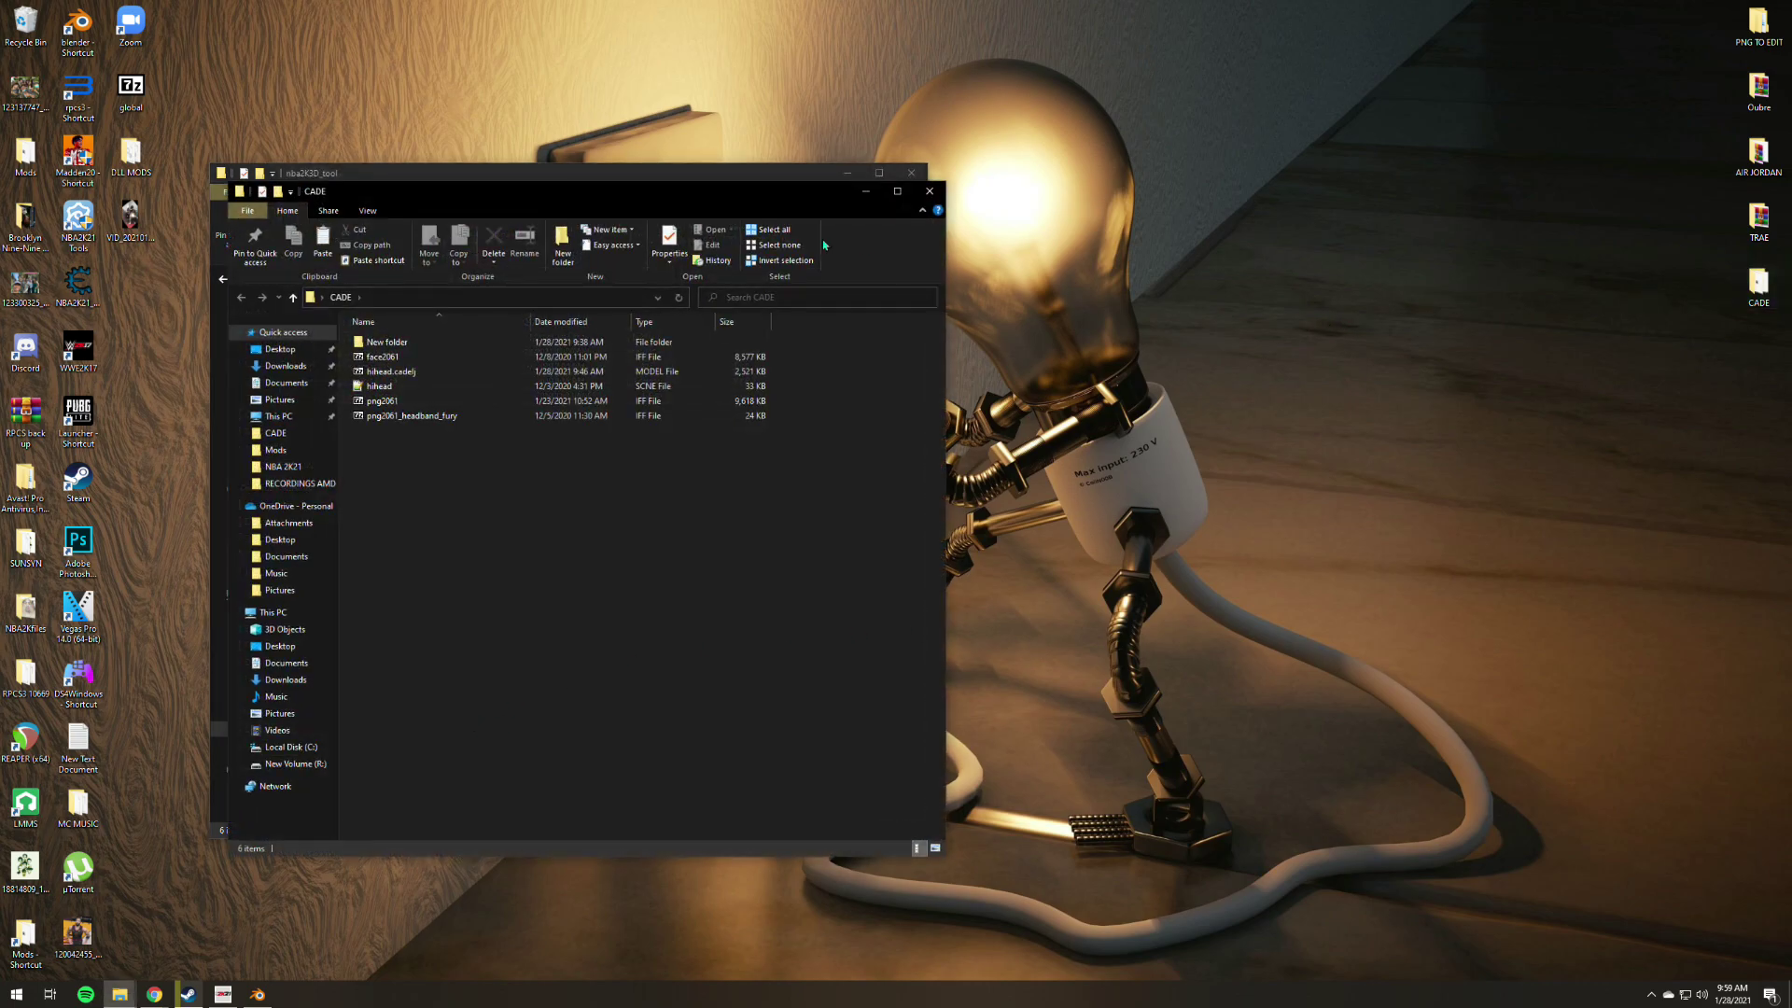
pyautogui.moveTo(773, 194); pyautogui.dragTo(1568, 315)
pyautogui.doubleClick(1189, 463)
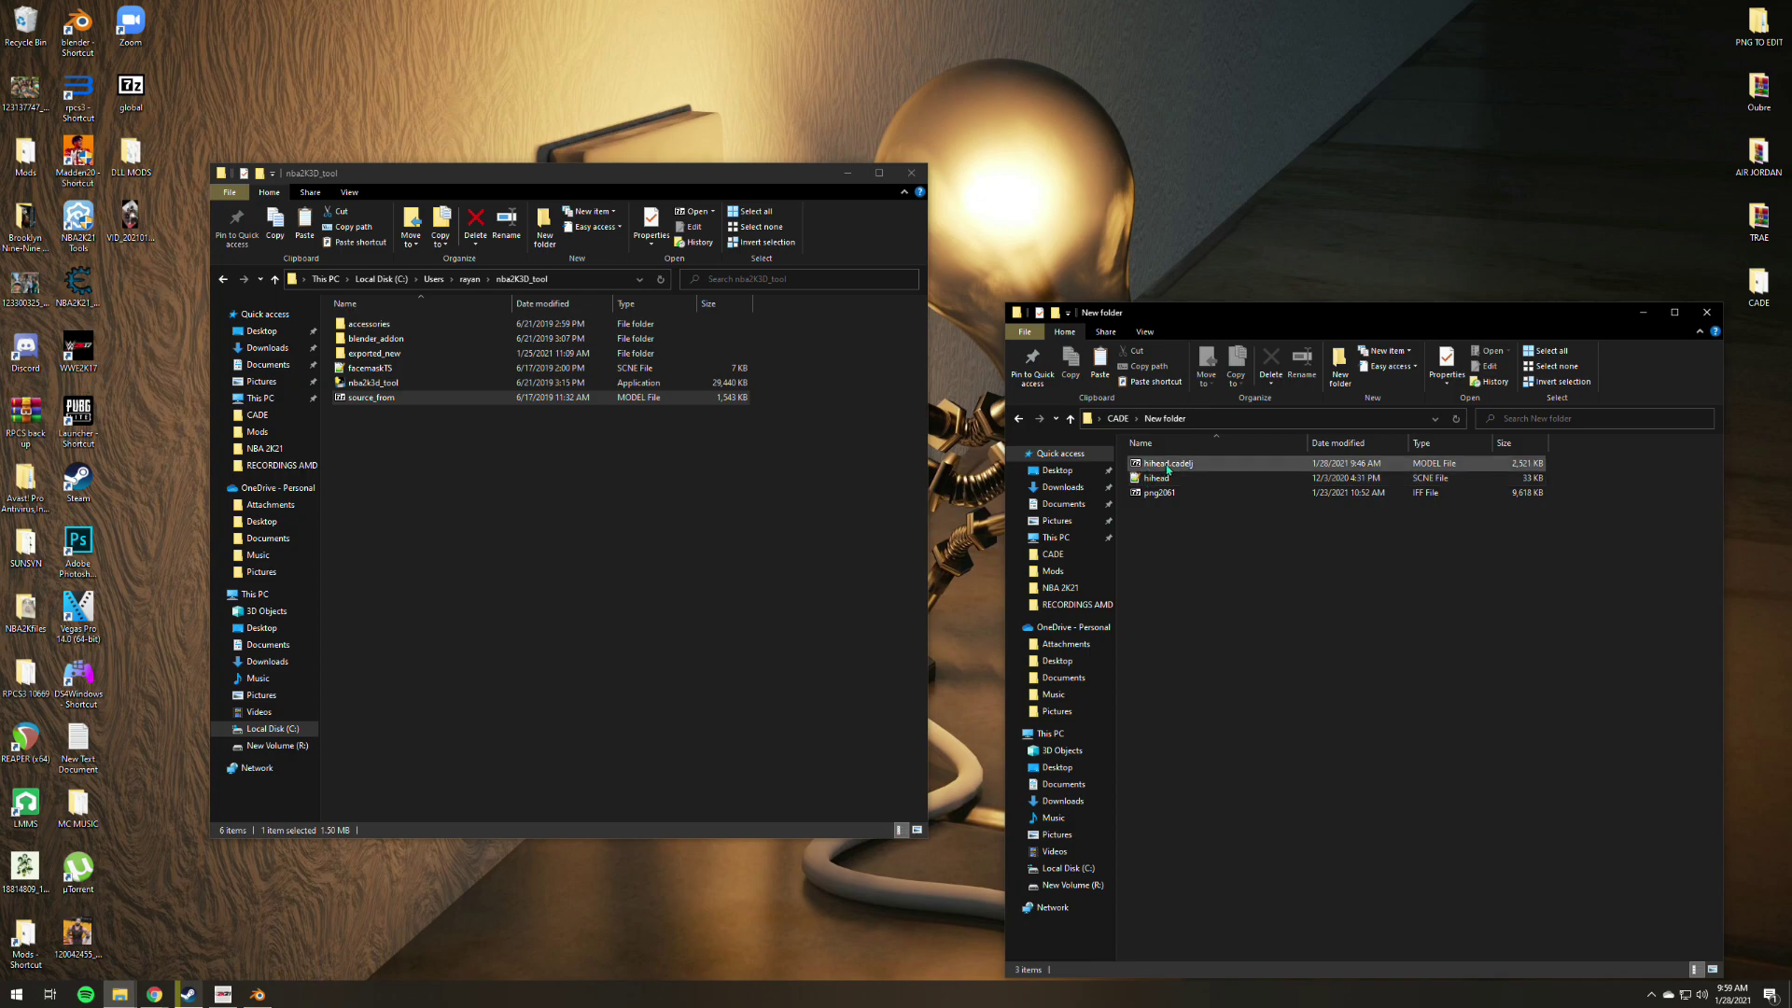
pyautogui.click(1189, 469)
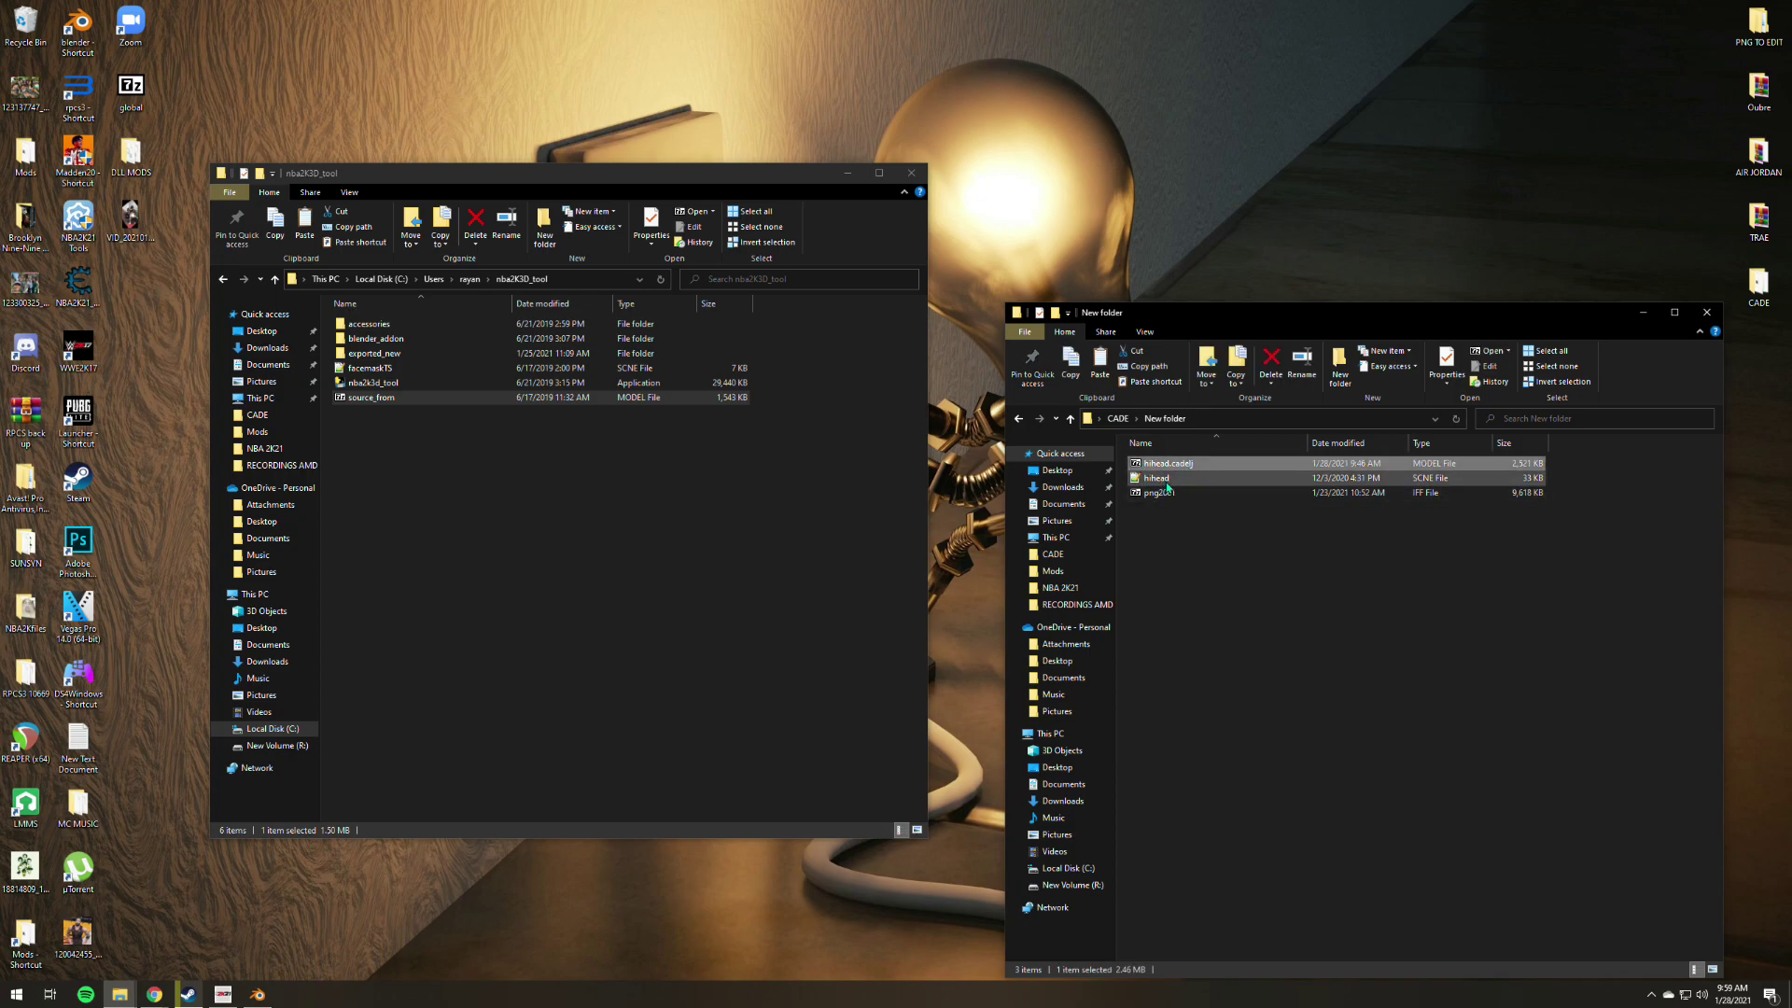
pyautogui.keyDown('ctrl'); pyautogui.click(1178, 480); pyautogui.keyUp('ctrl')
pyautogui.hotkey('ctrl', 'c')
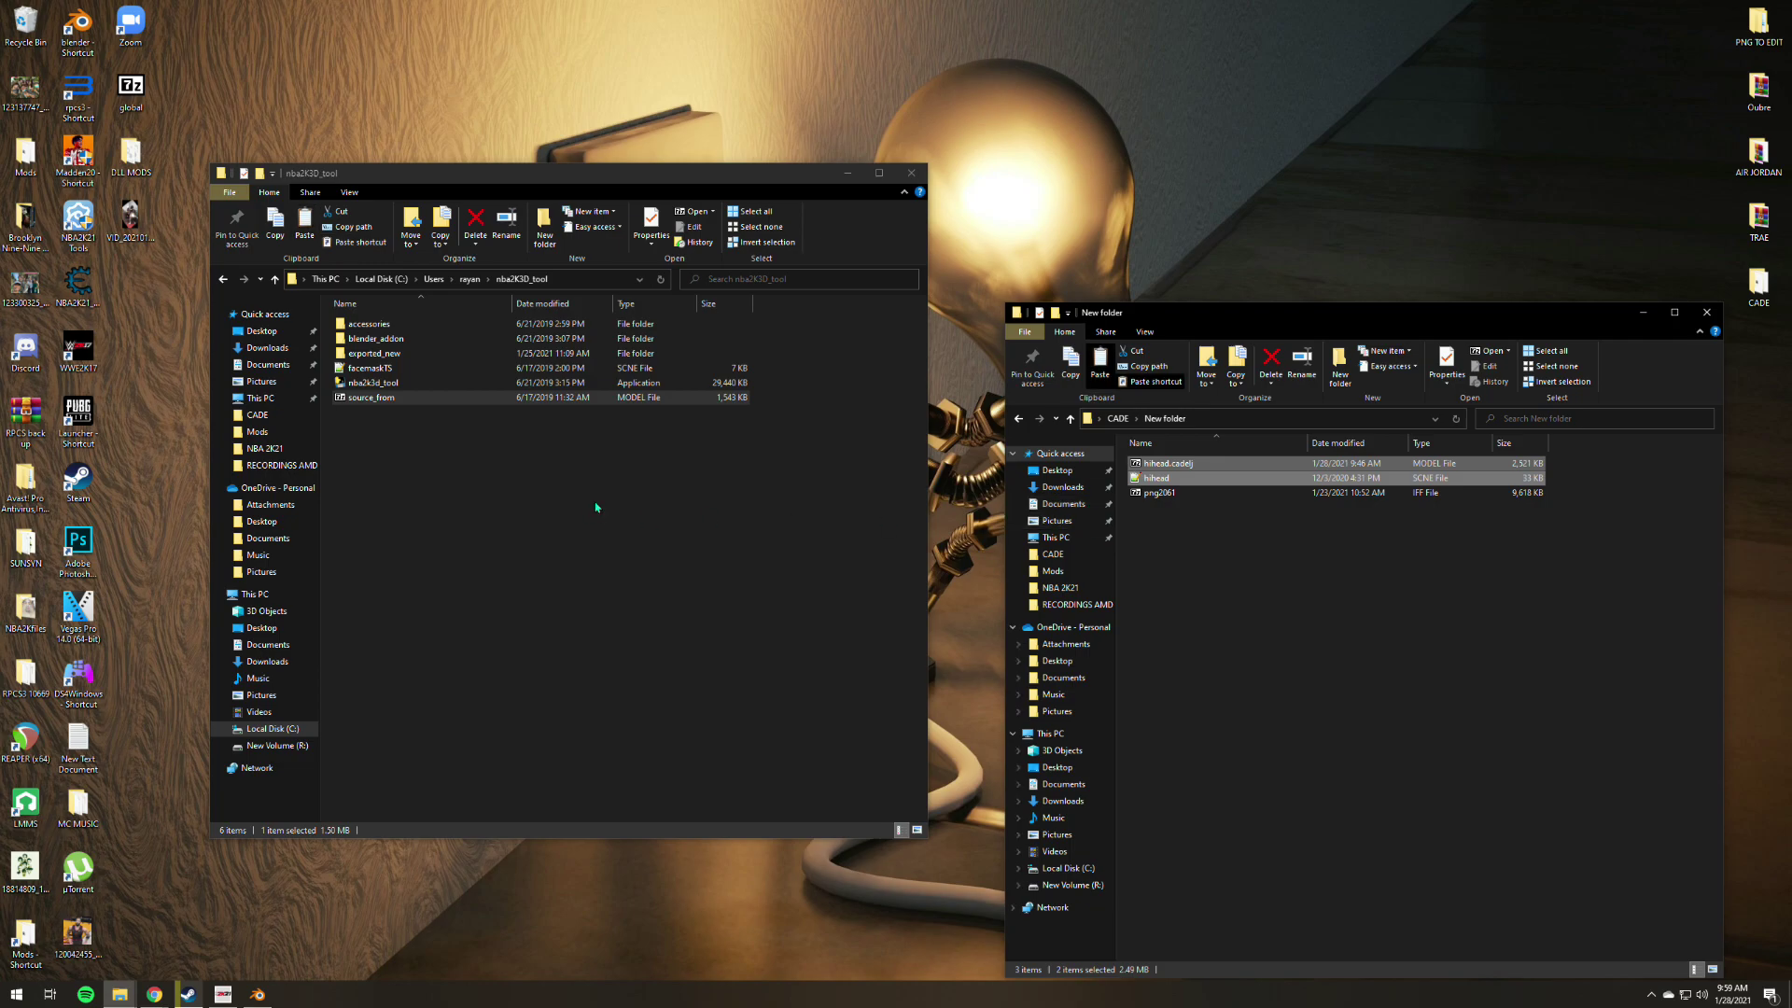
pyautogui.click(597, 508)
pyautogui.hotkey('ctrl', 'v')
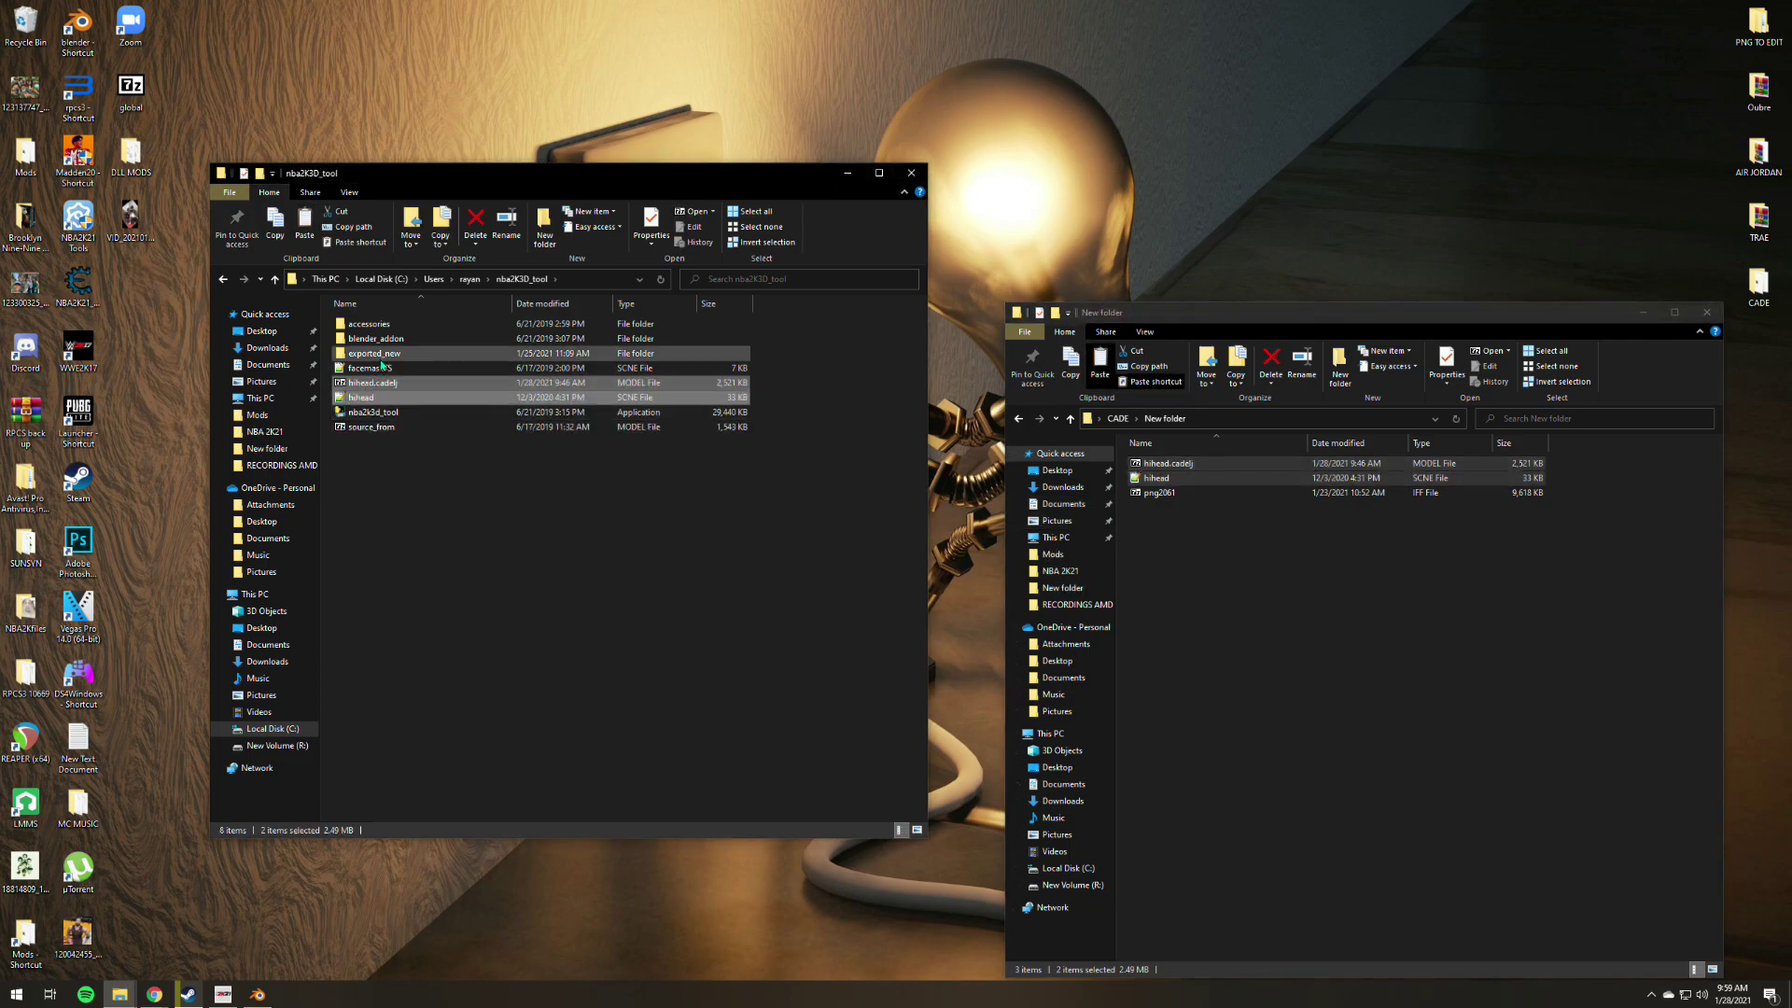
# Look inside exported_new, then select the facemaskTS and hihead scene files in nba2K3D_tool.
pyautogui.click(382, 355)
pyautogui.doubleClick(381, 358)
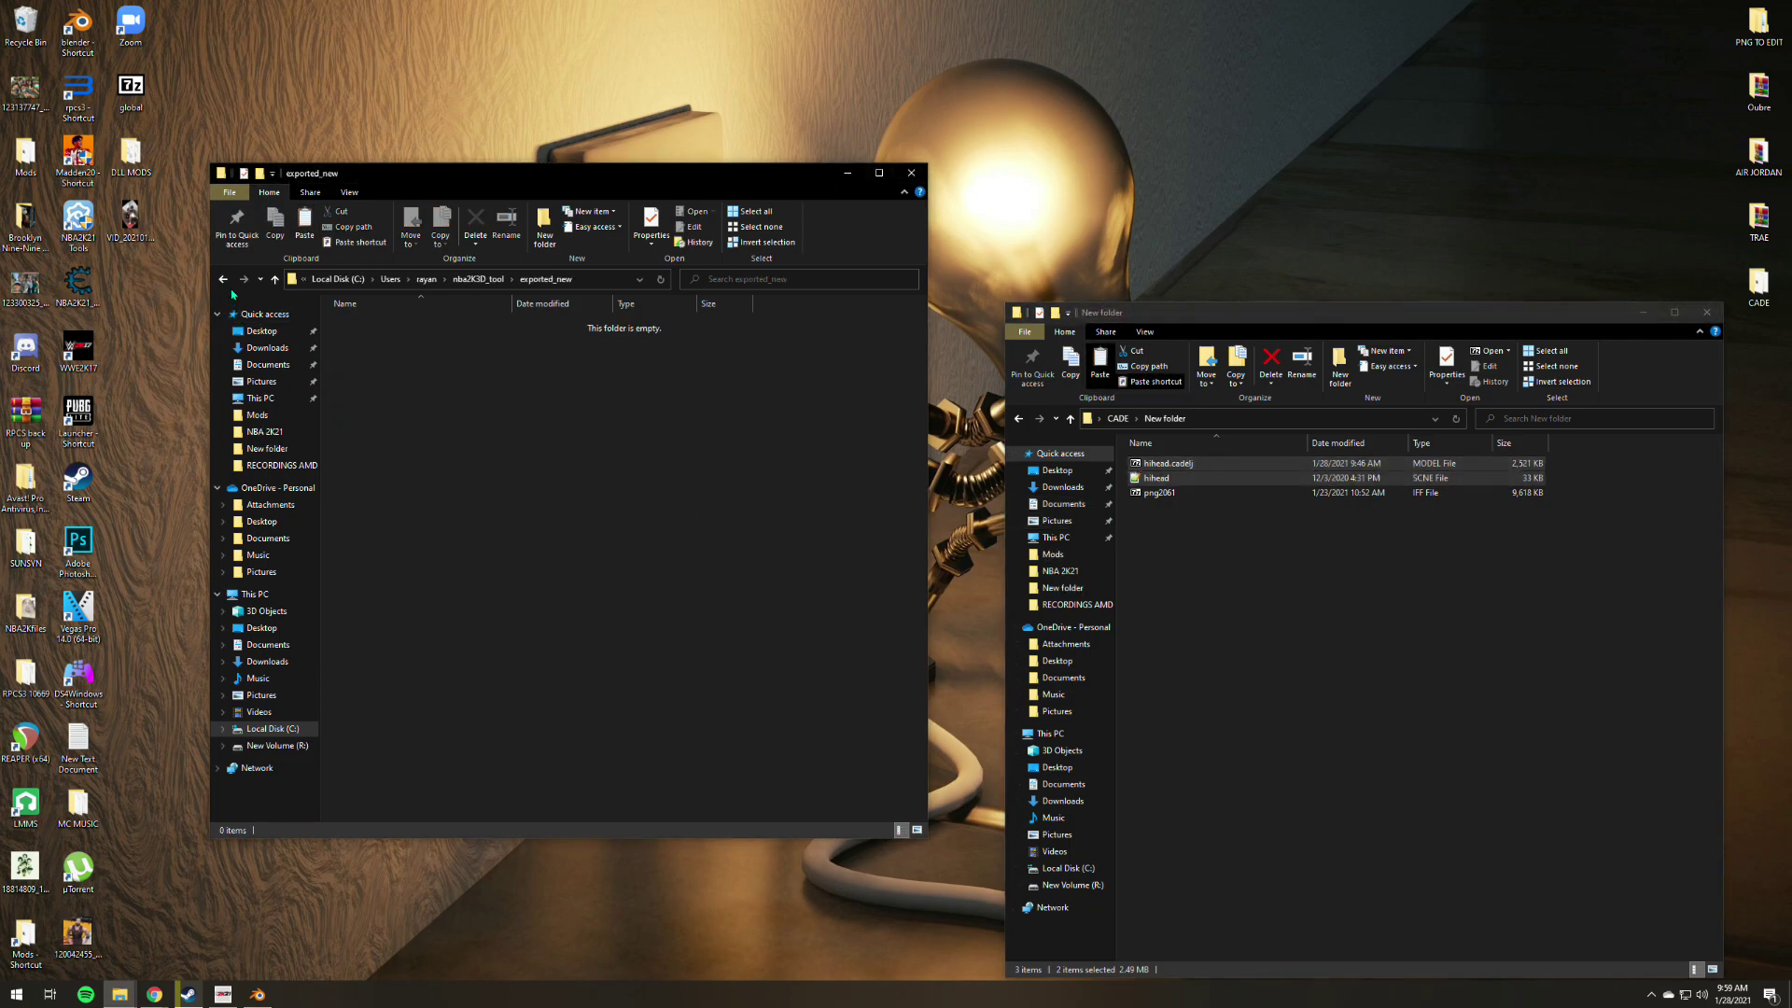
pyautogui.click(223, 279)
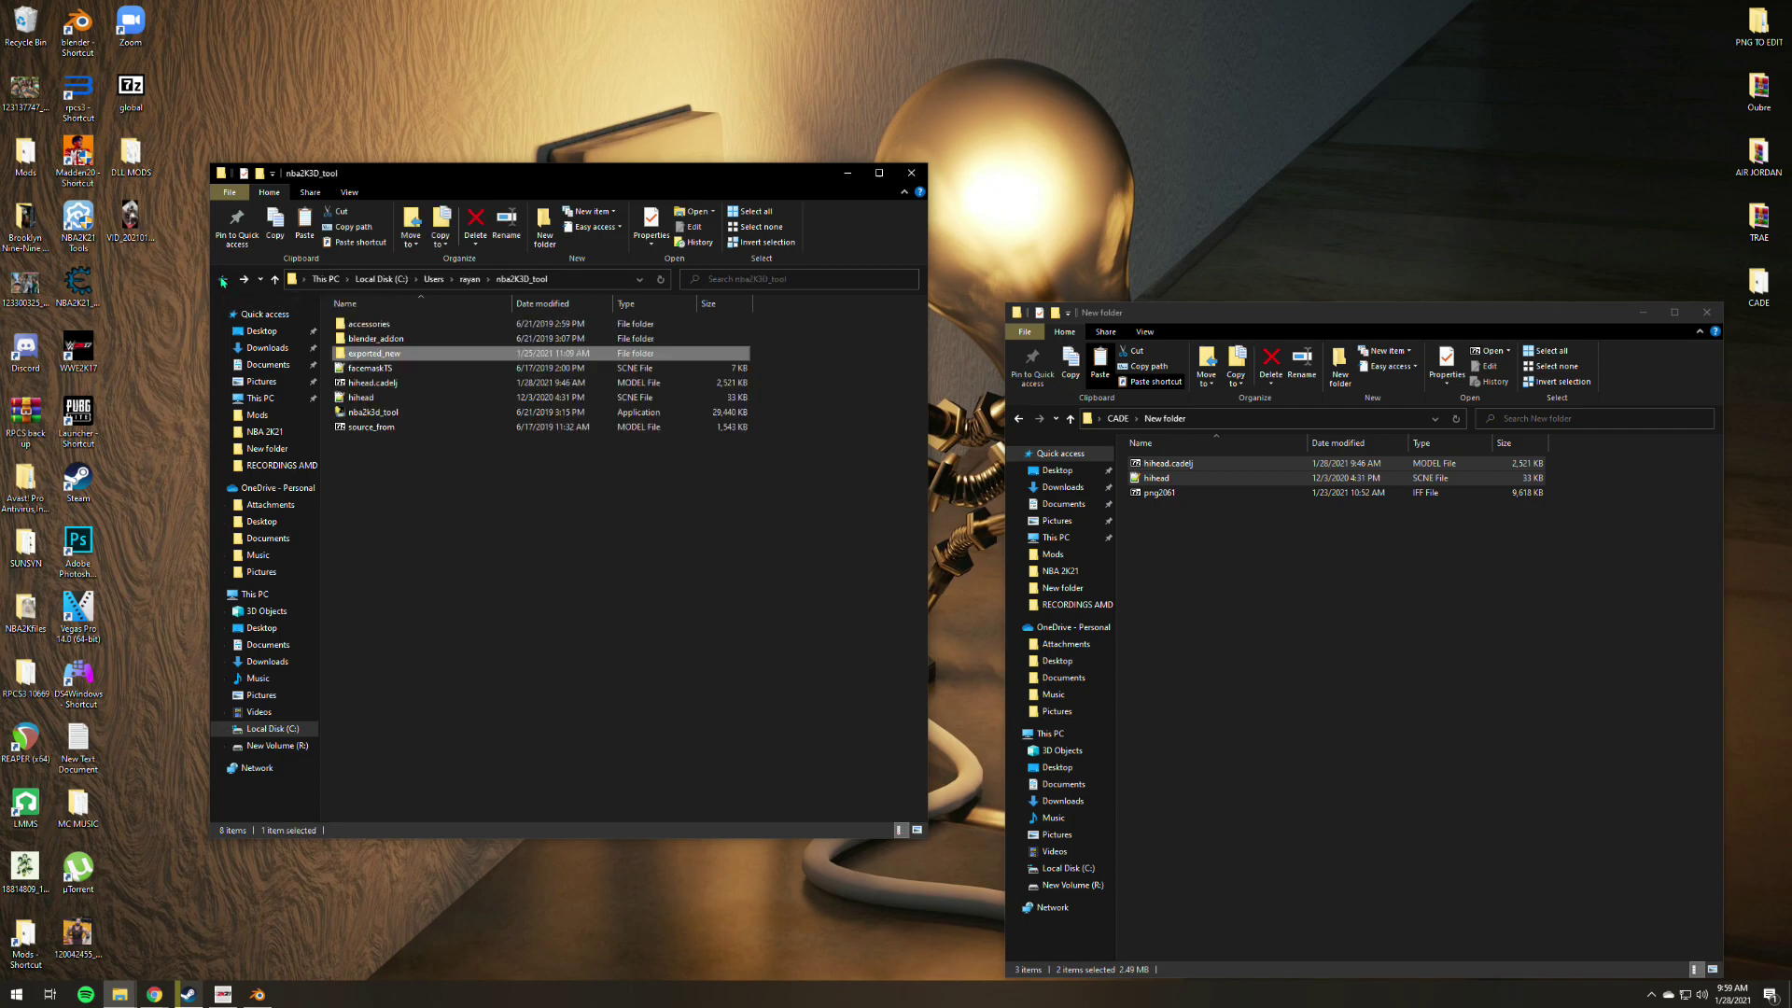
pyautogui.click(370, 370)
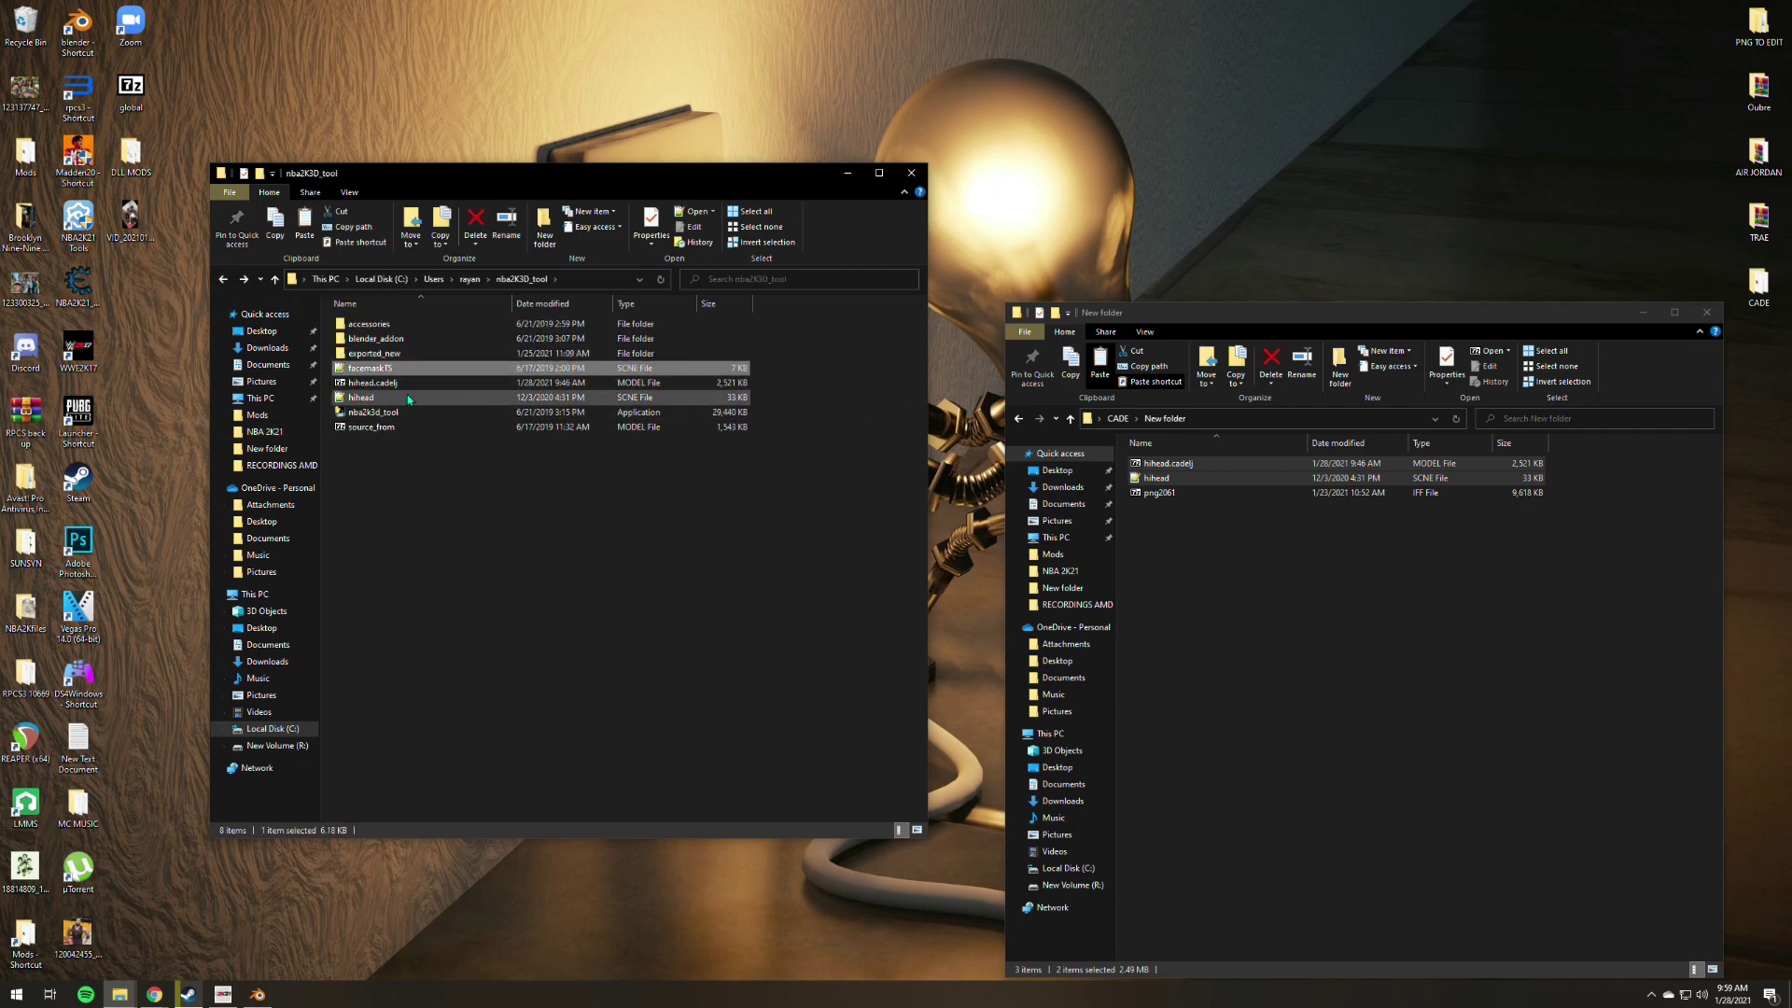
pyautogui.keyDown('ctrl'); pyautogui.click(444, 398); pyautogui.keyUp('ctrl')
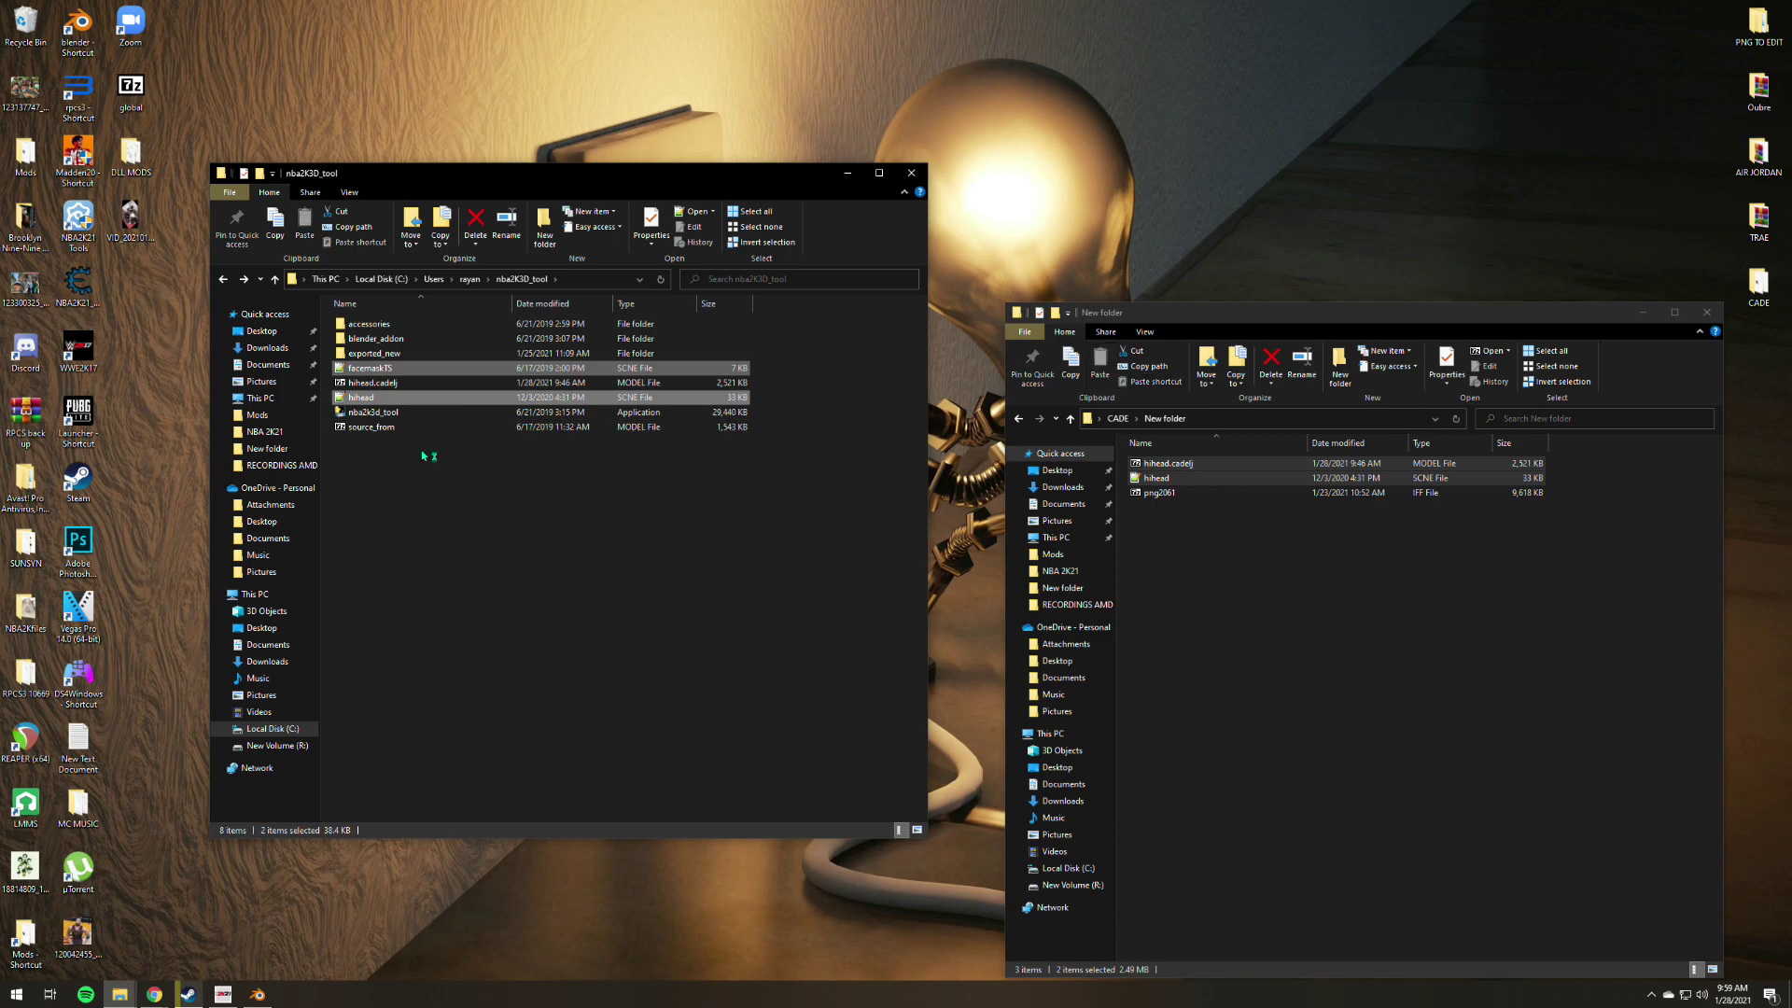
# Open the selected scene files in Notepad++, then close them and the editor again.
pyautogui.doubleClick(445, 404)
pyautogui.click(691, 128)
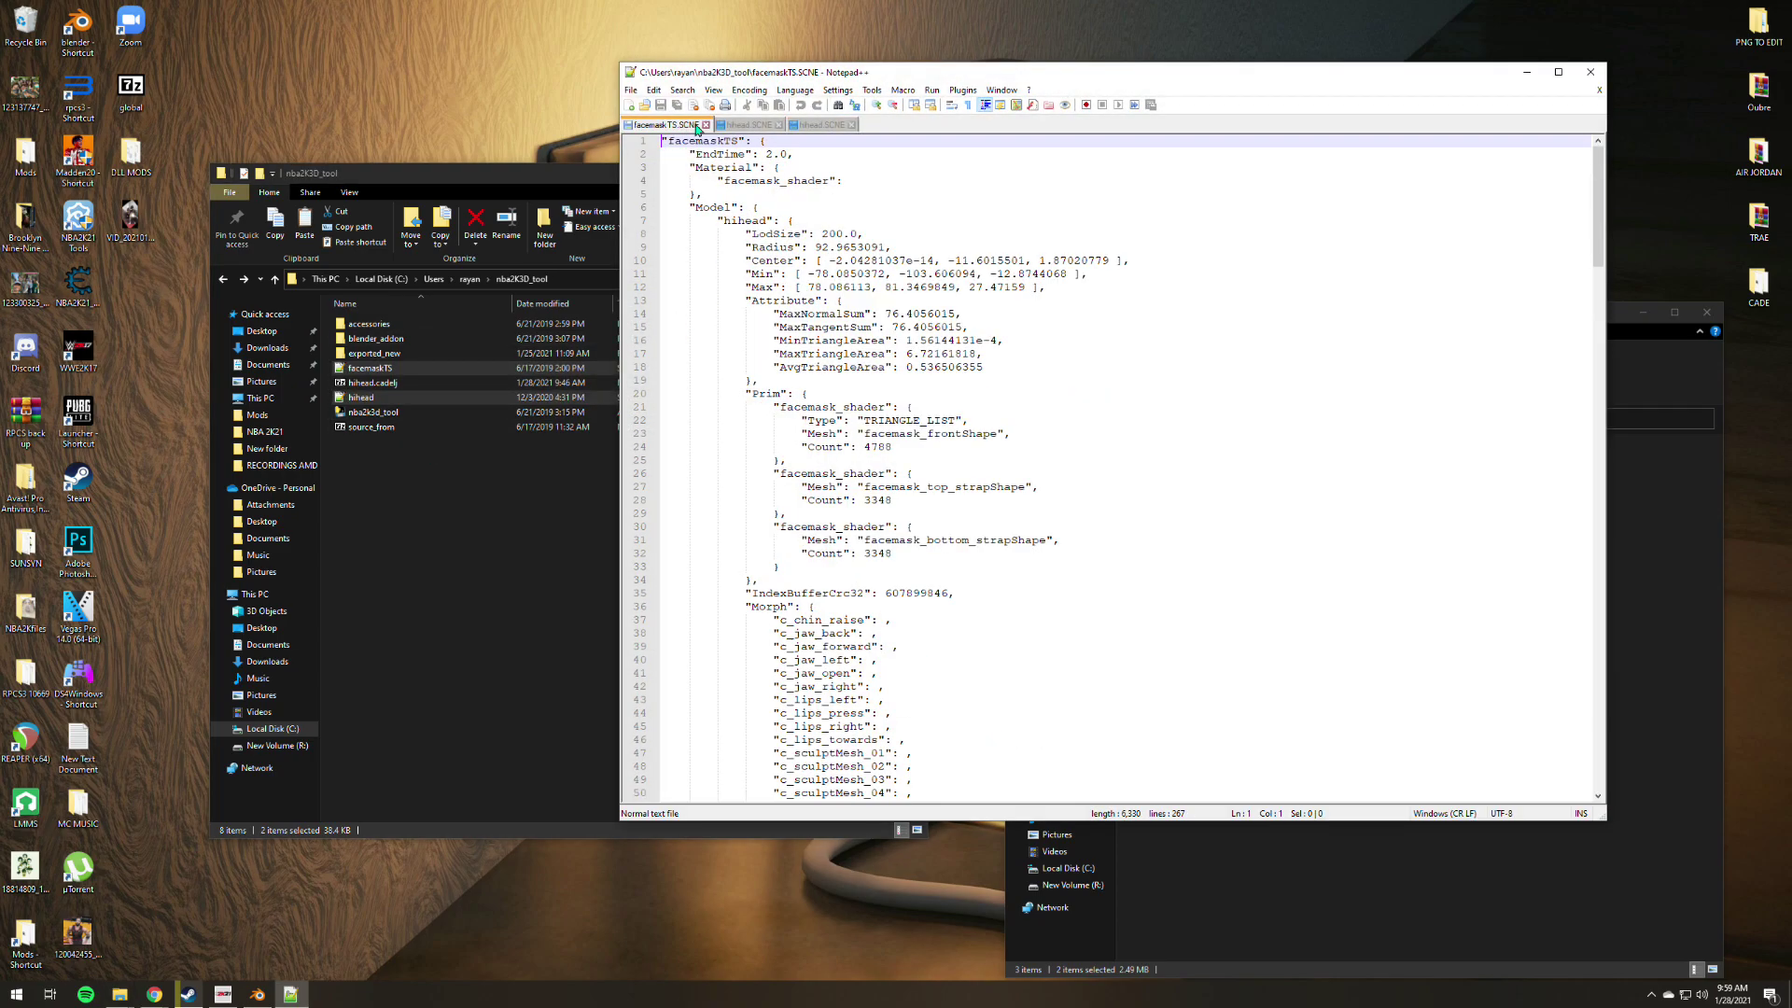
pyautogui.click(705, 125)
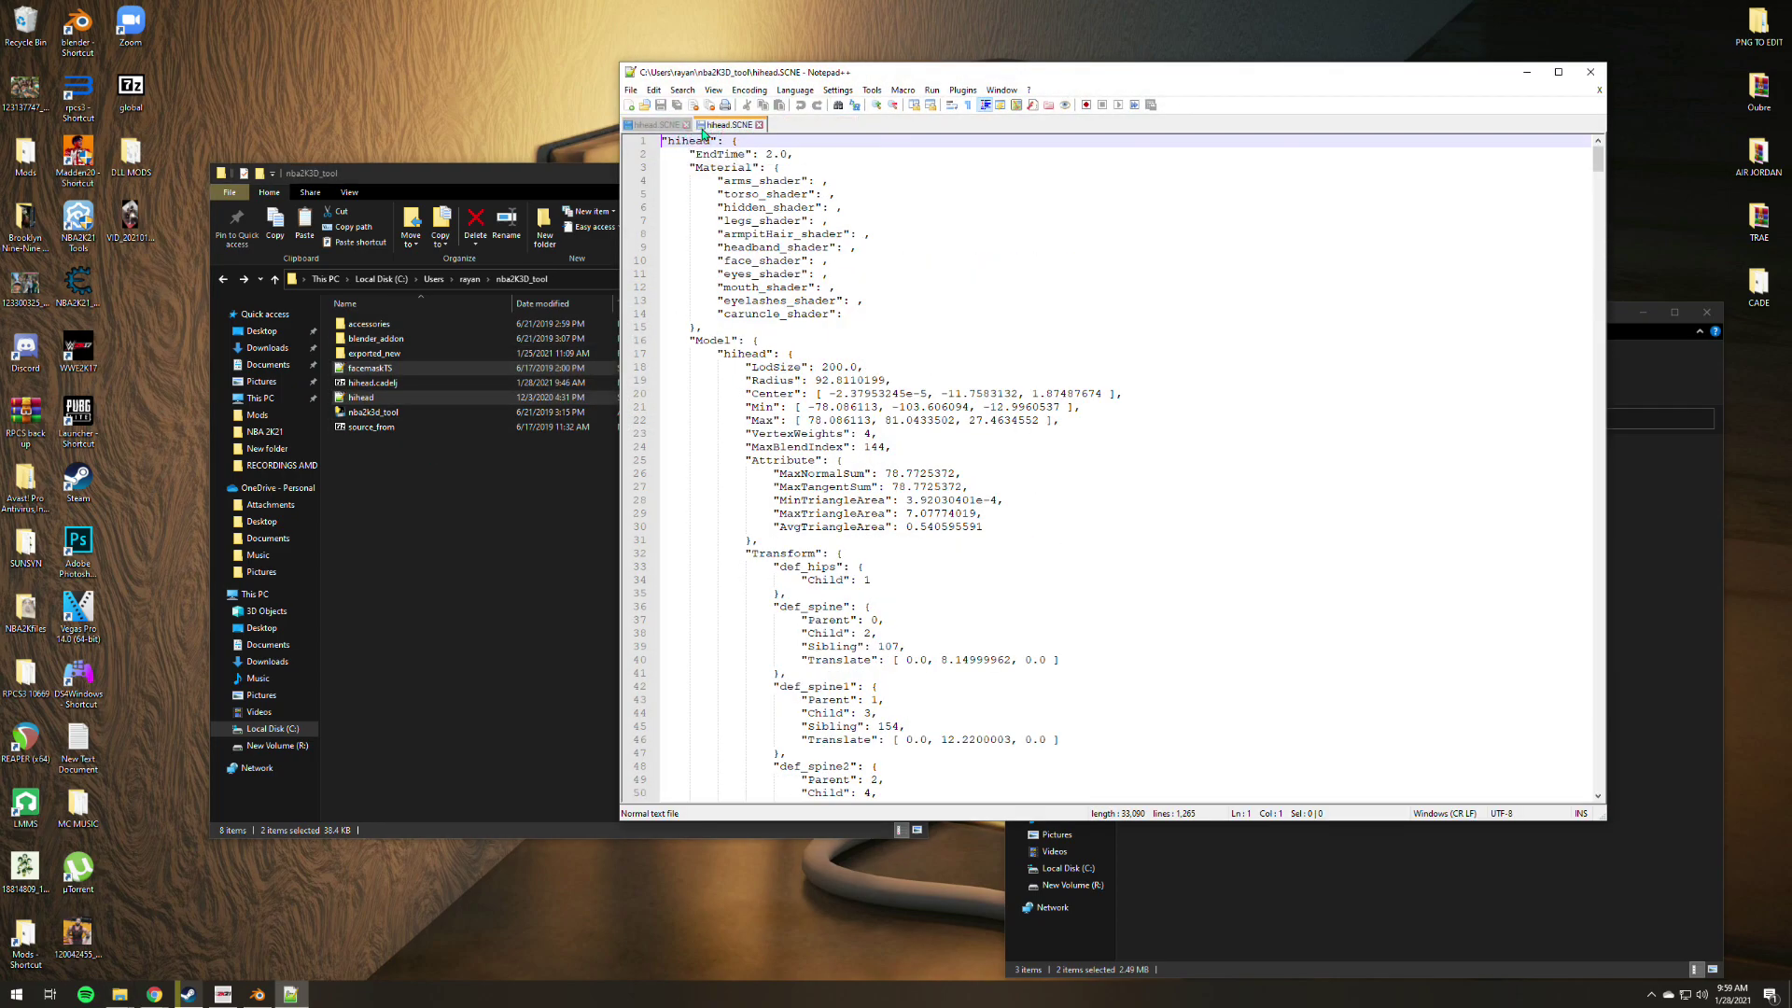
pyautogui.click(672, 131)
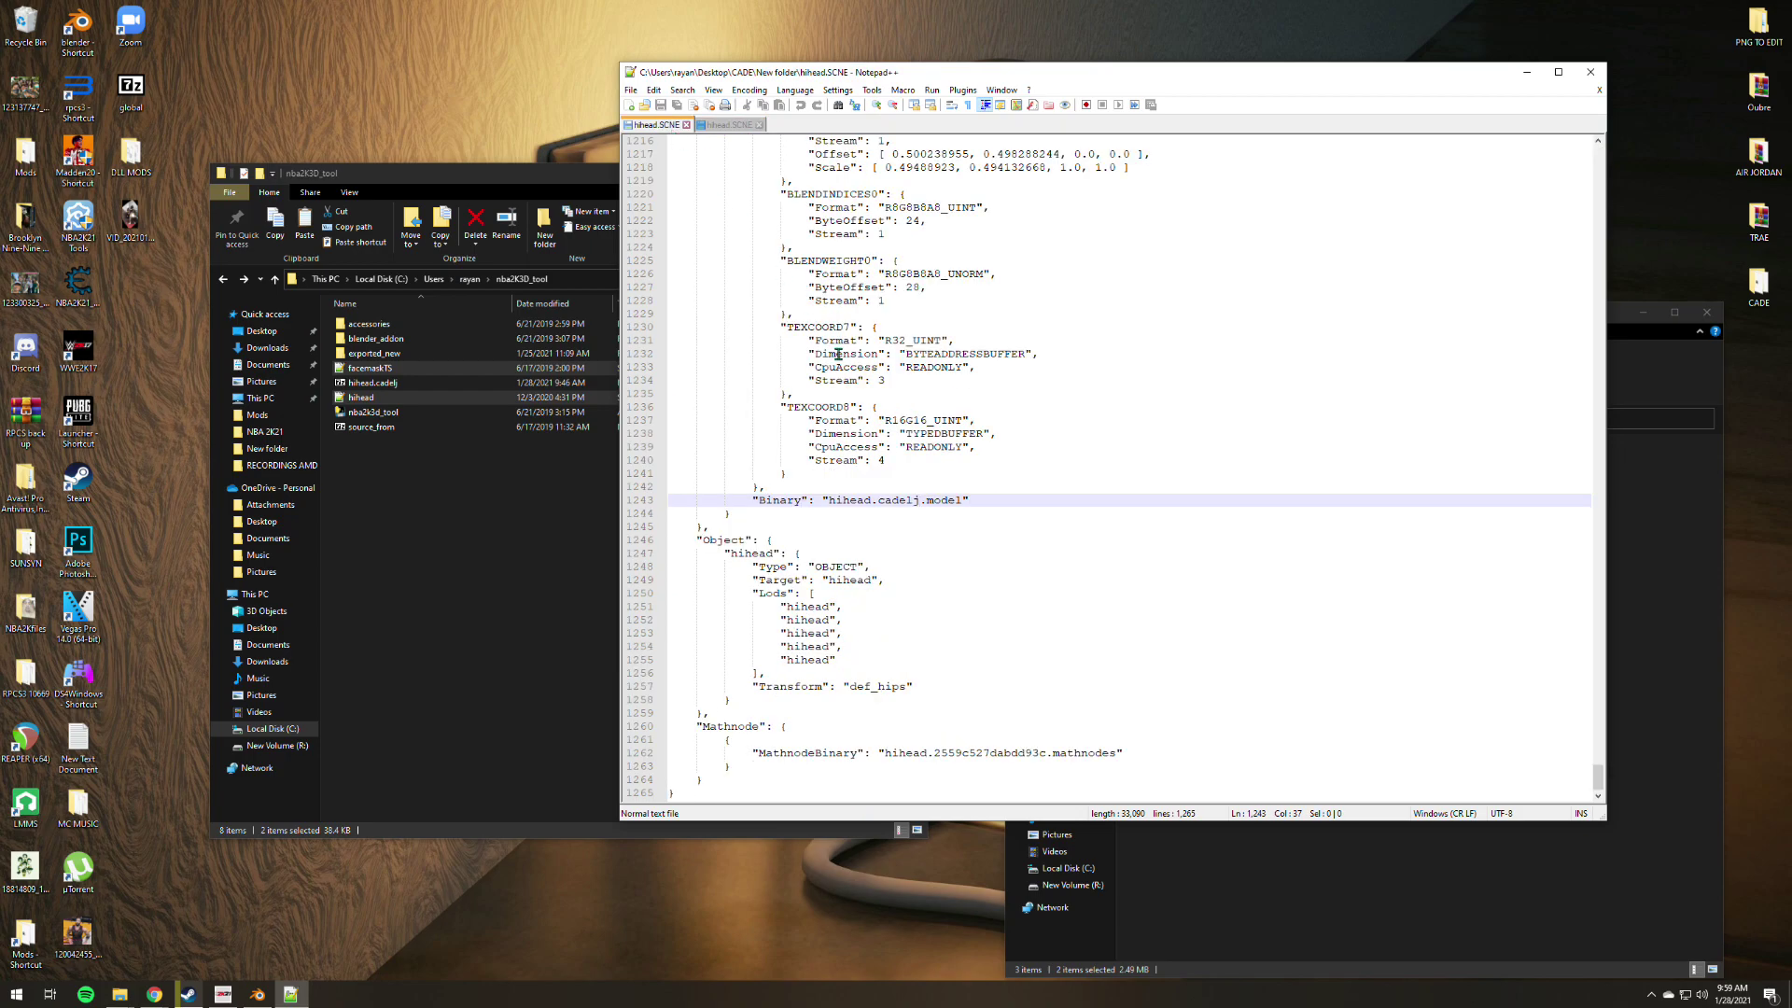
pyautogui.scroll(20, 765, 298)
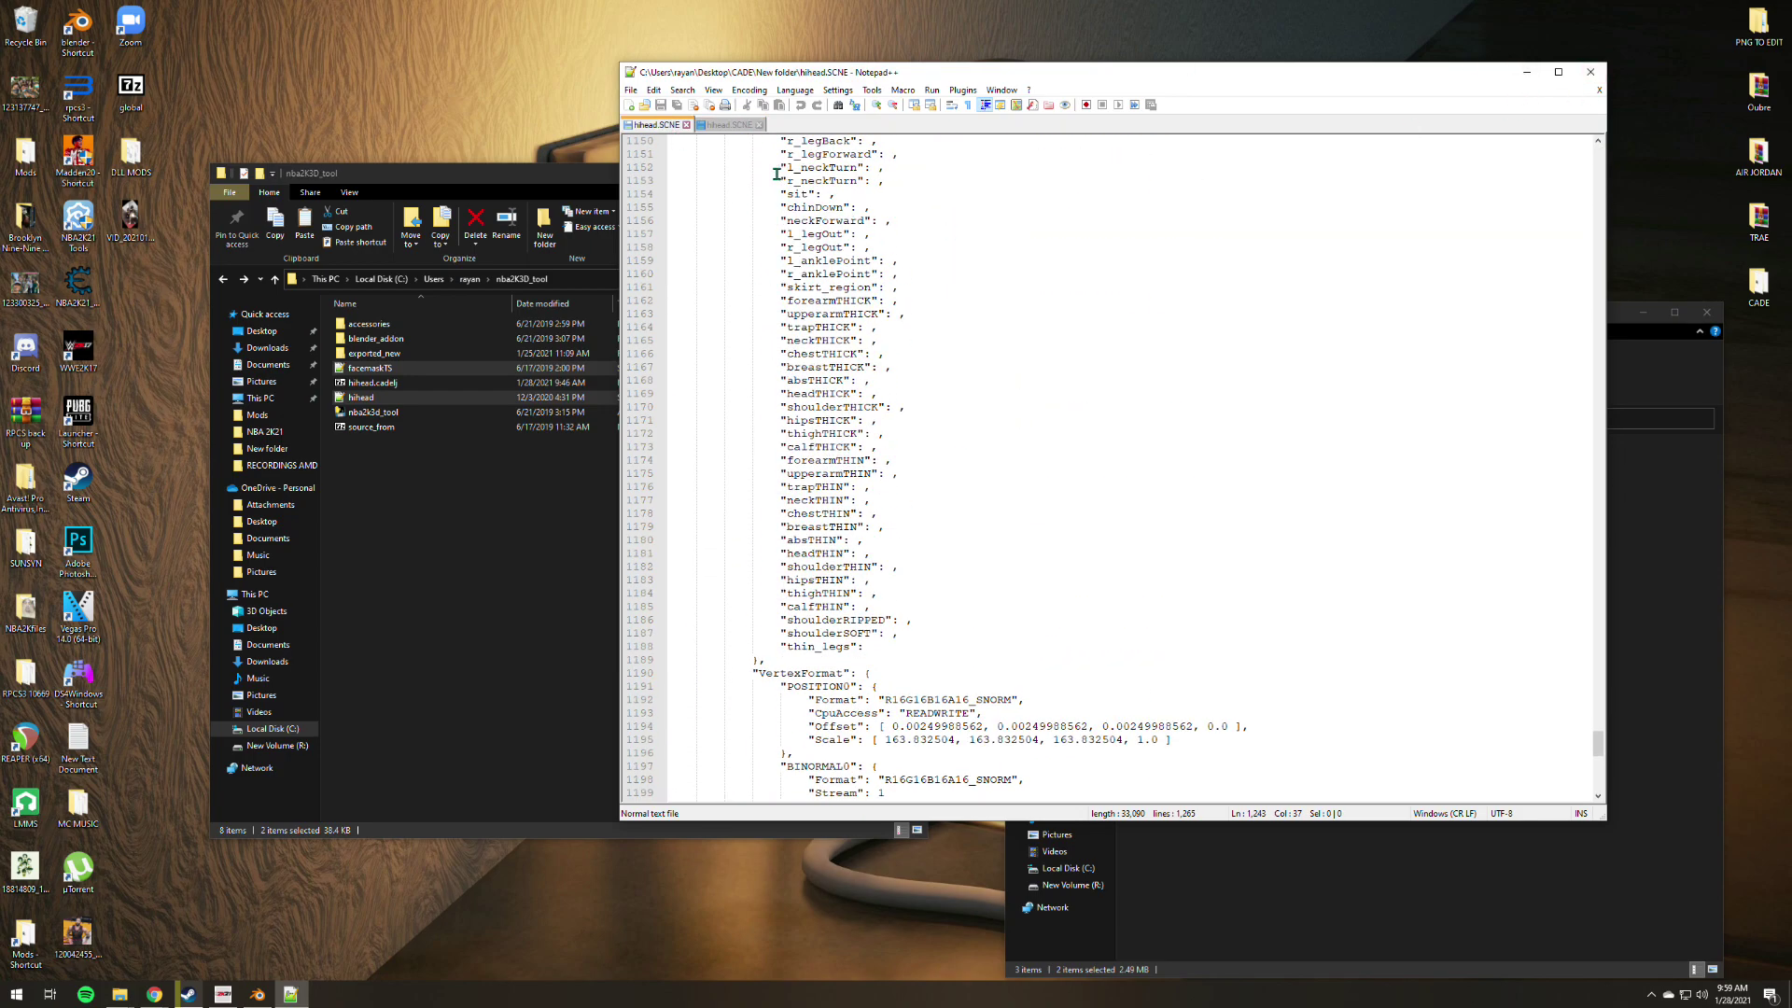
pyautogui.click(759, 125)
pyautogui.click(687, 125)
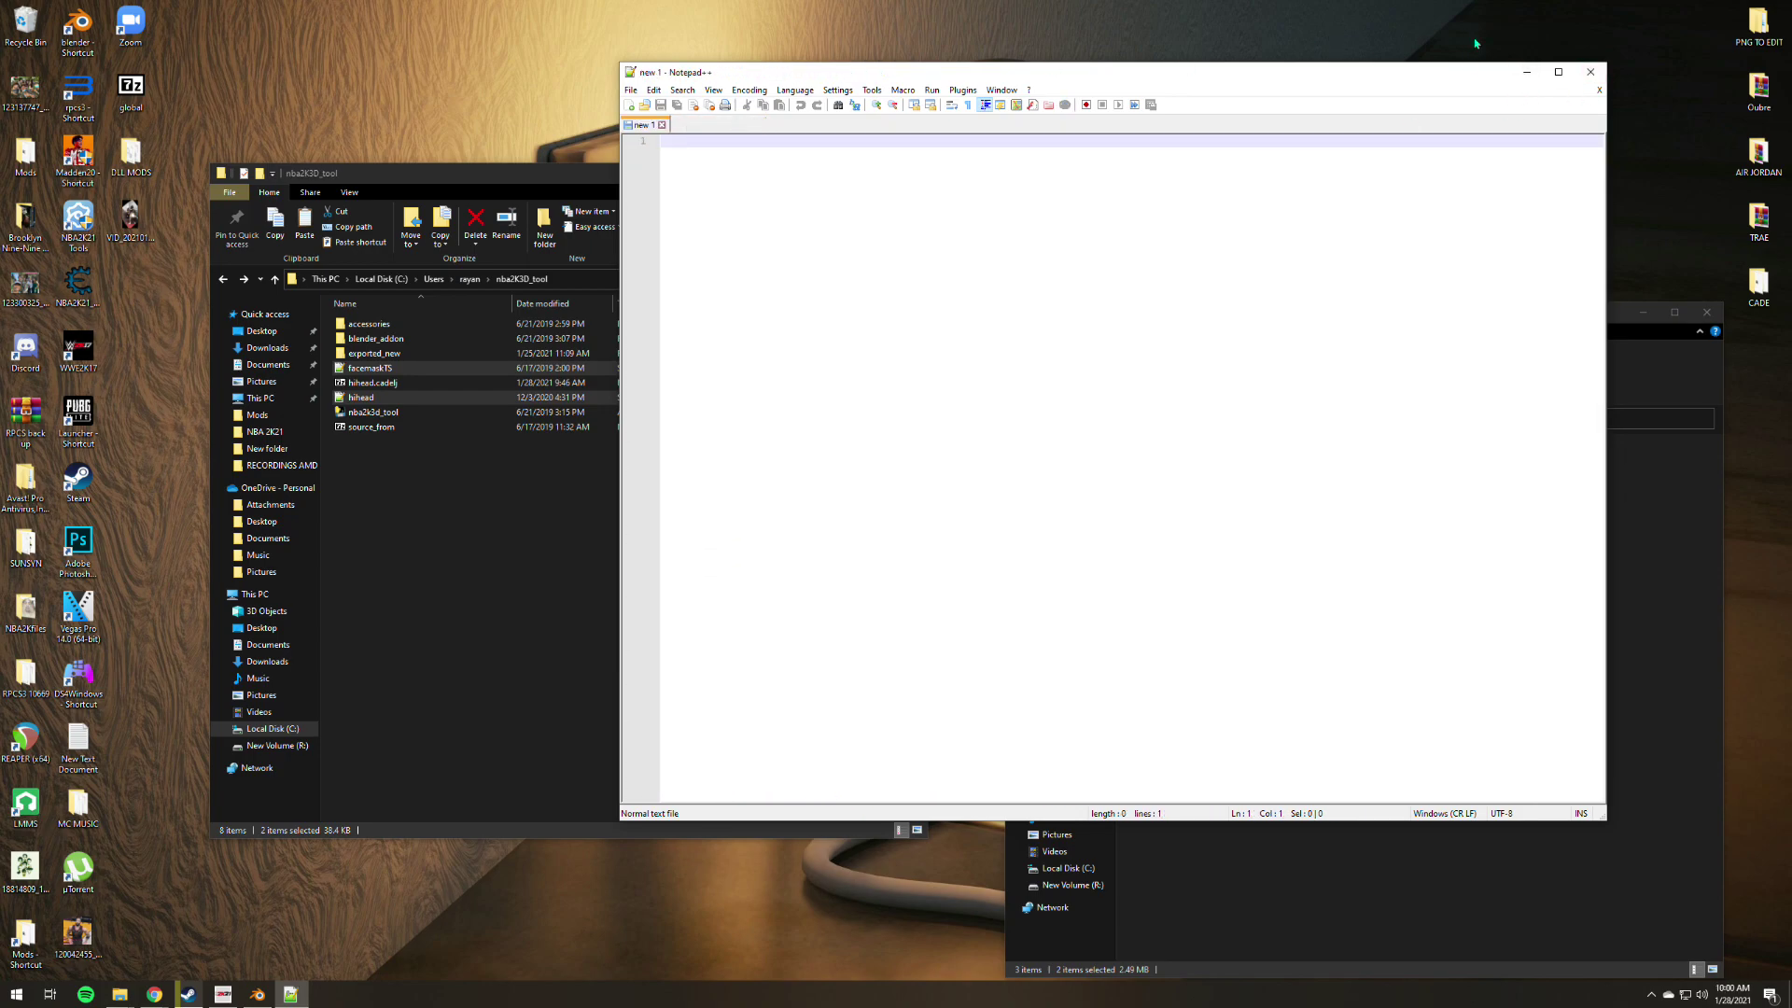
pyautogui.click(1591, 72)
# Open facemaskTS and hihead side by side in split view and widen the editor window.
pyautogui.click(467, 448)
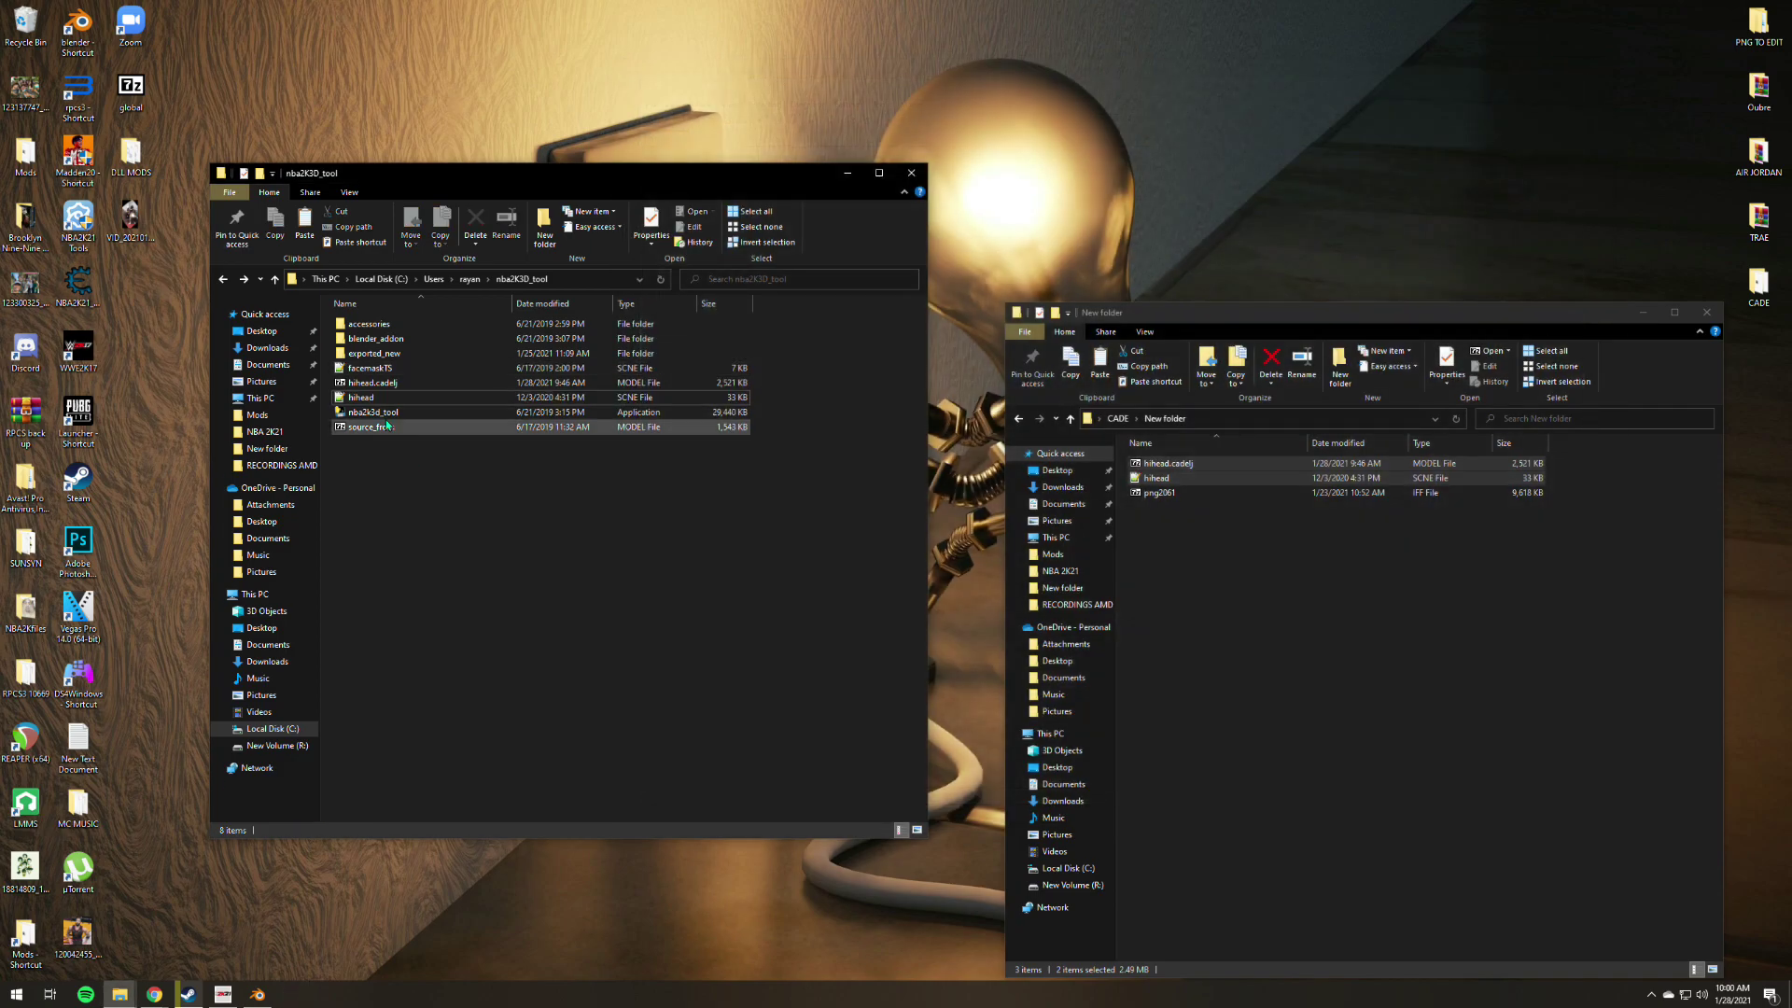
pyautogui.doubleClick(378, 371)
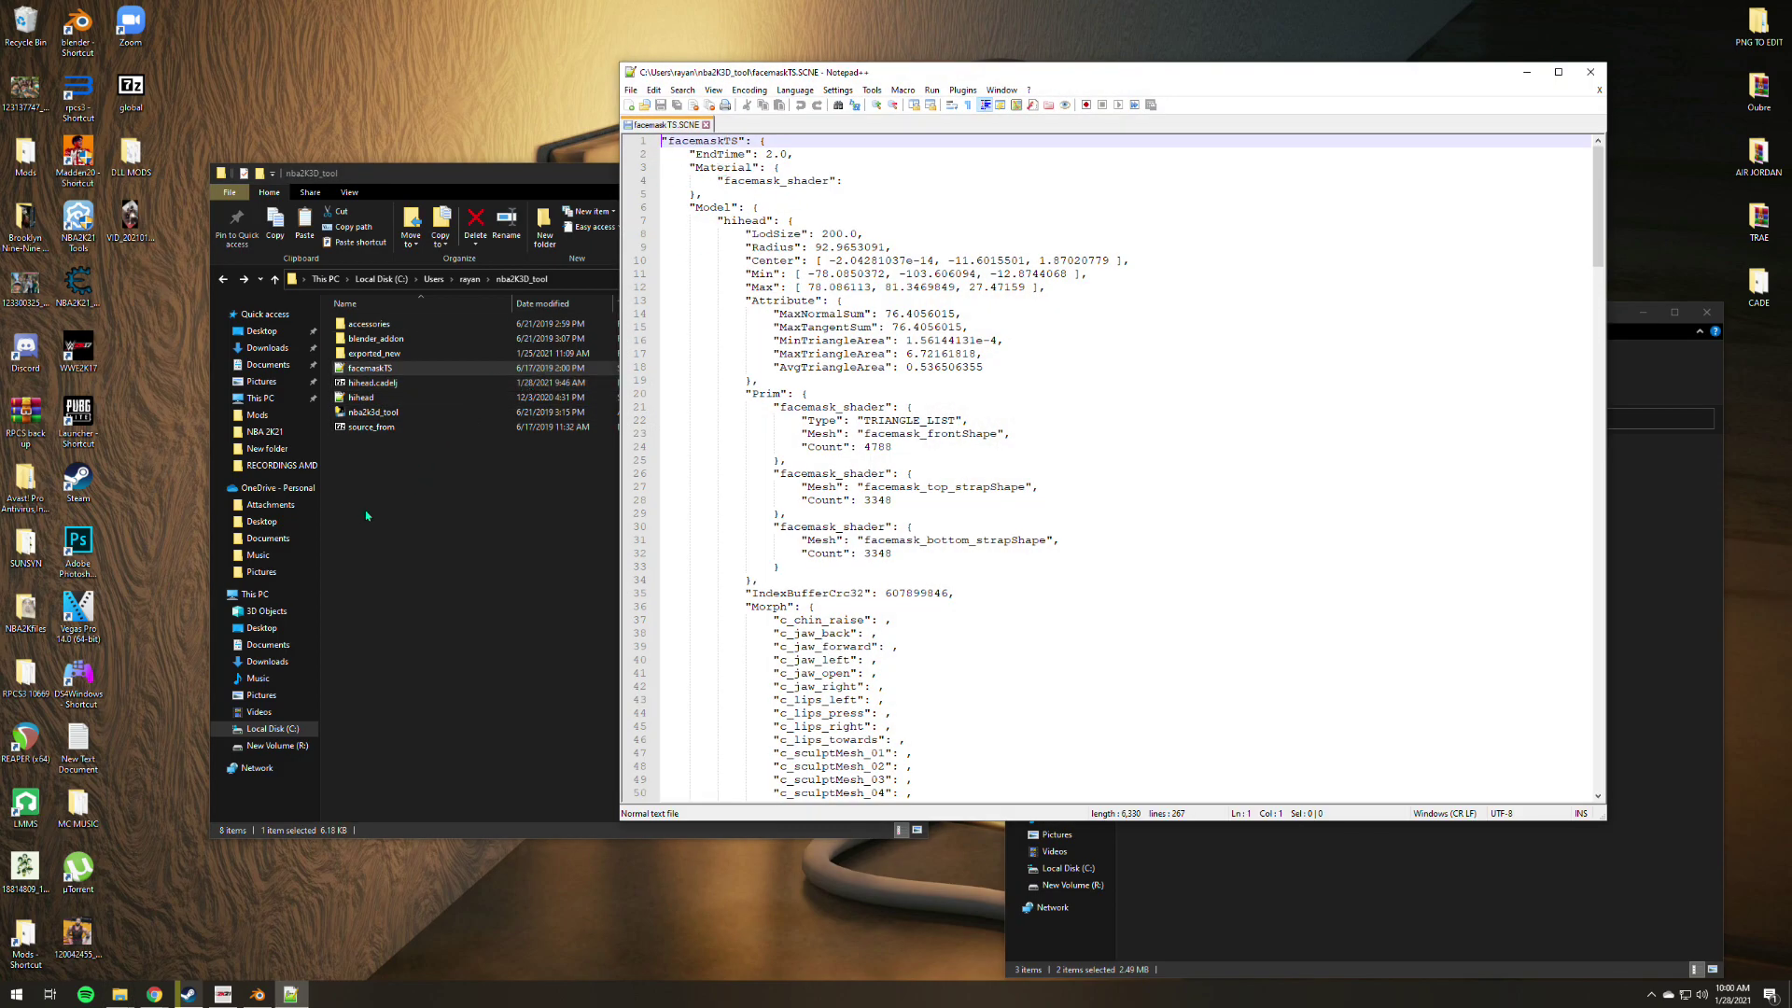
pyautogui.click(366, 515)
pyautogui.doubleClick(358, 400)
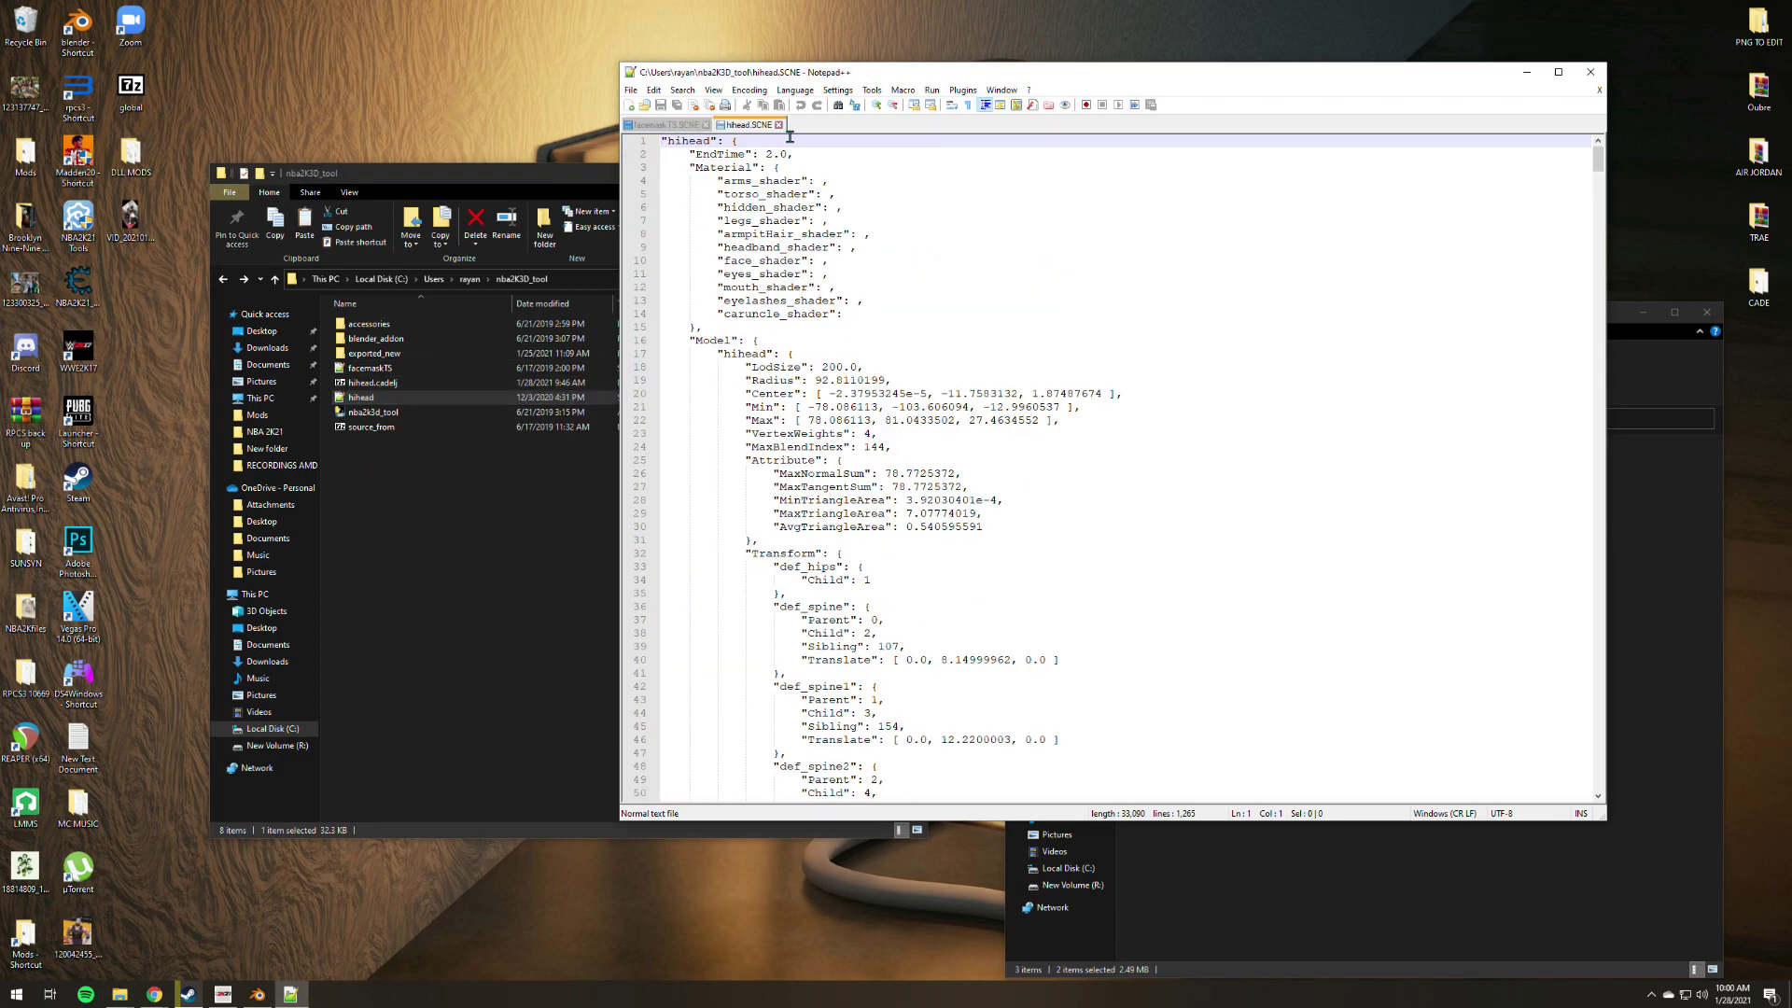
pyautogui.moveTo(756, 129); pyautogui.dragTo(1405, 245)
pyautogui.click(1456, 244)
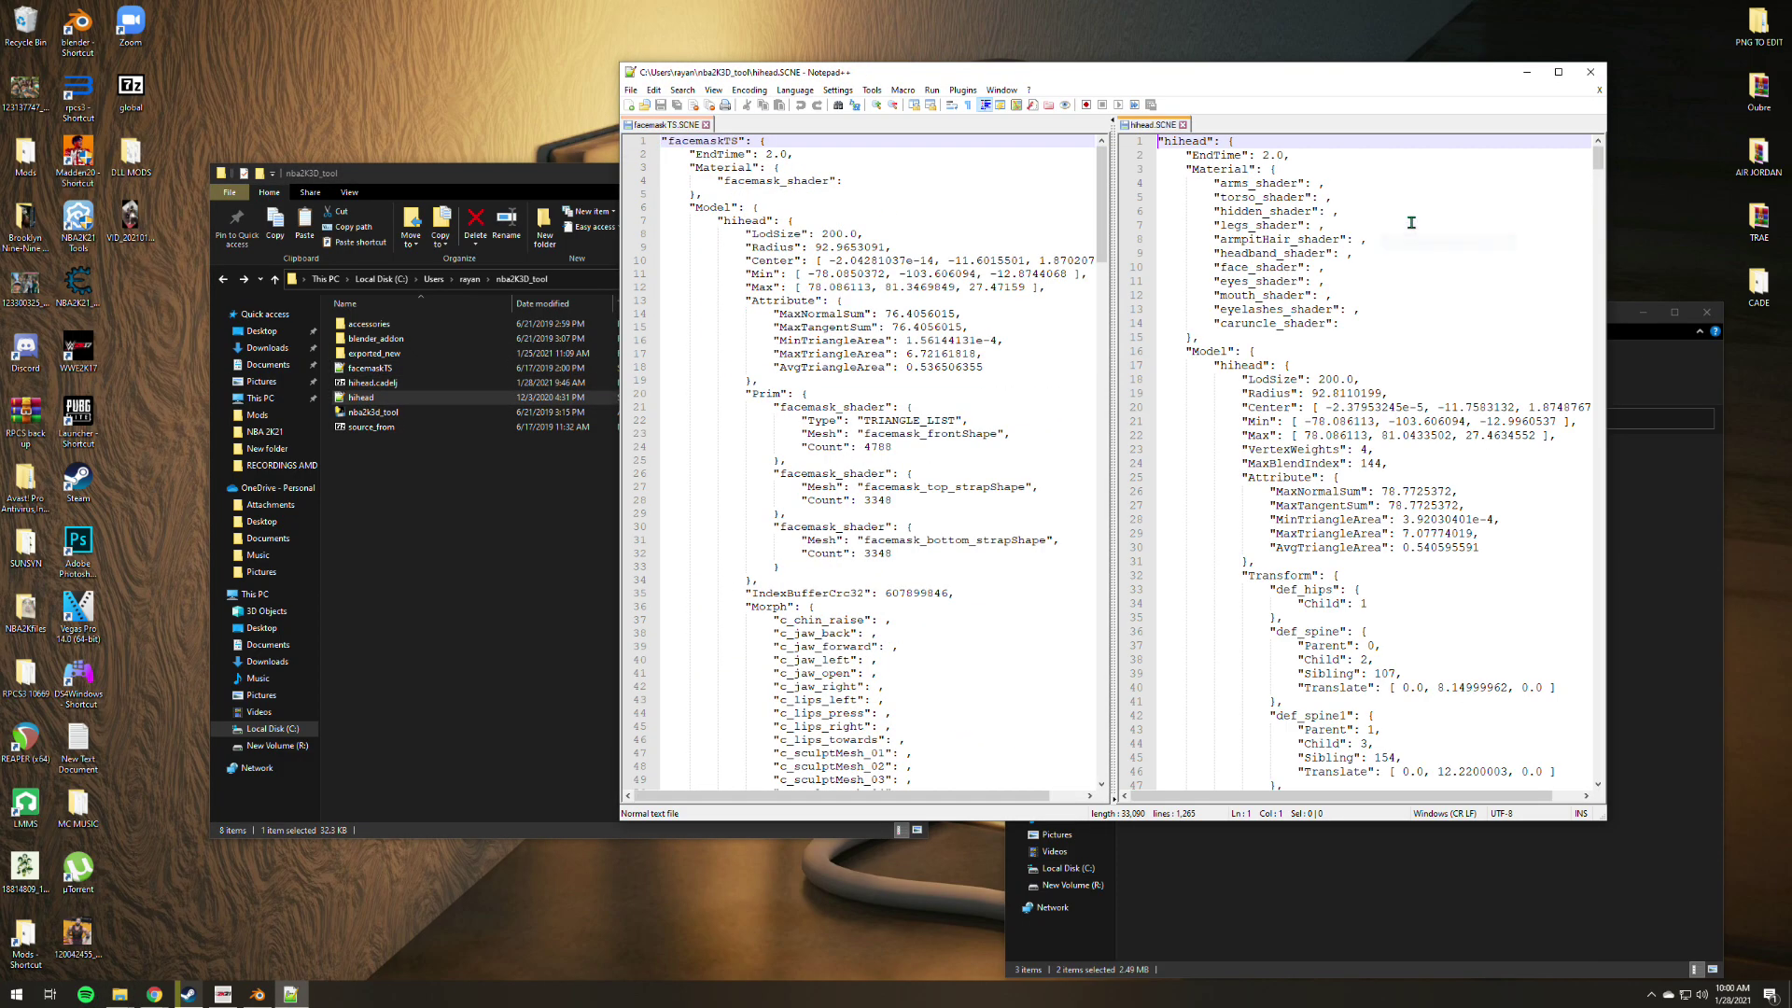
pyautogui.moveTo(1348, 77); pyautogui.dragTo(1151, 196)
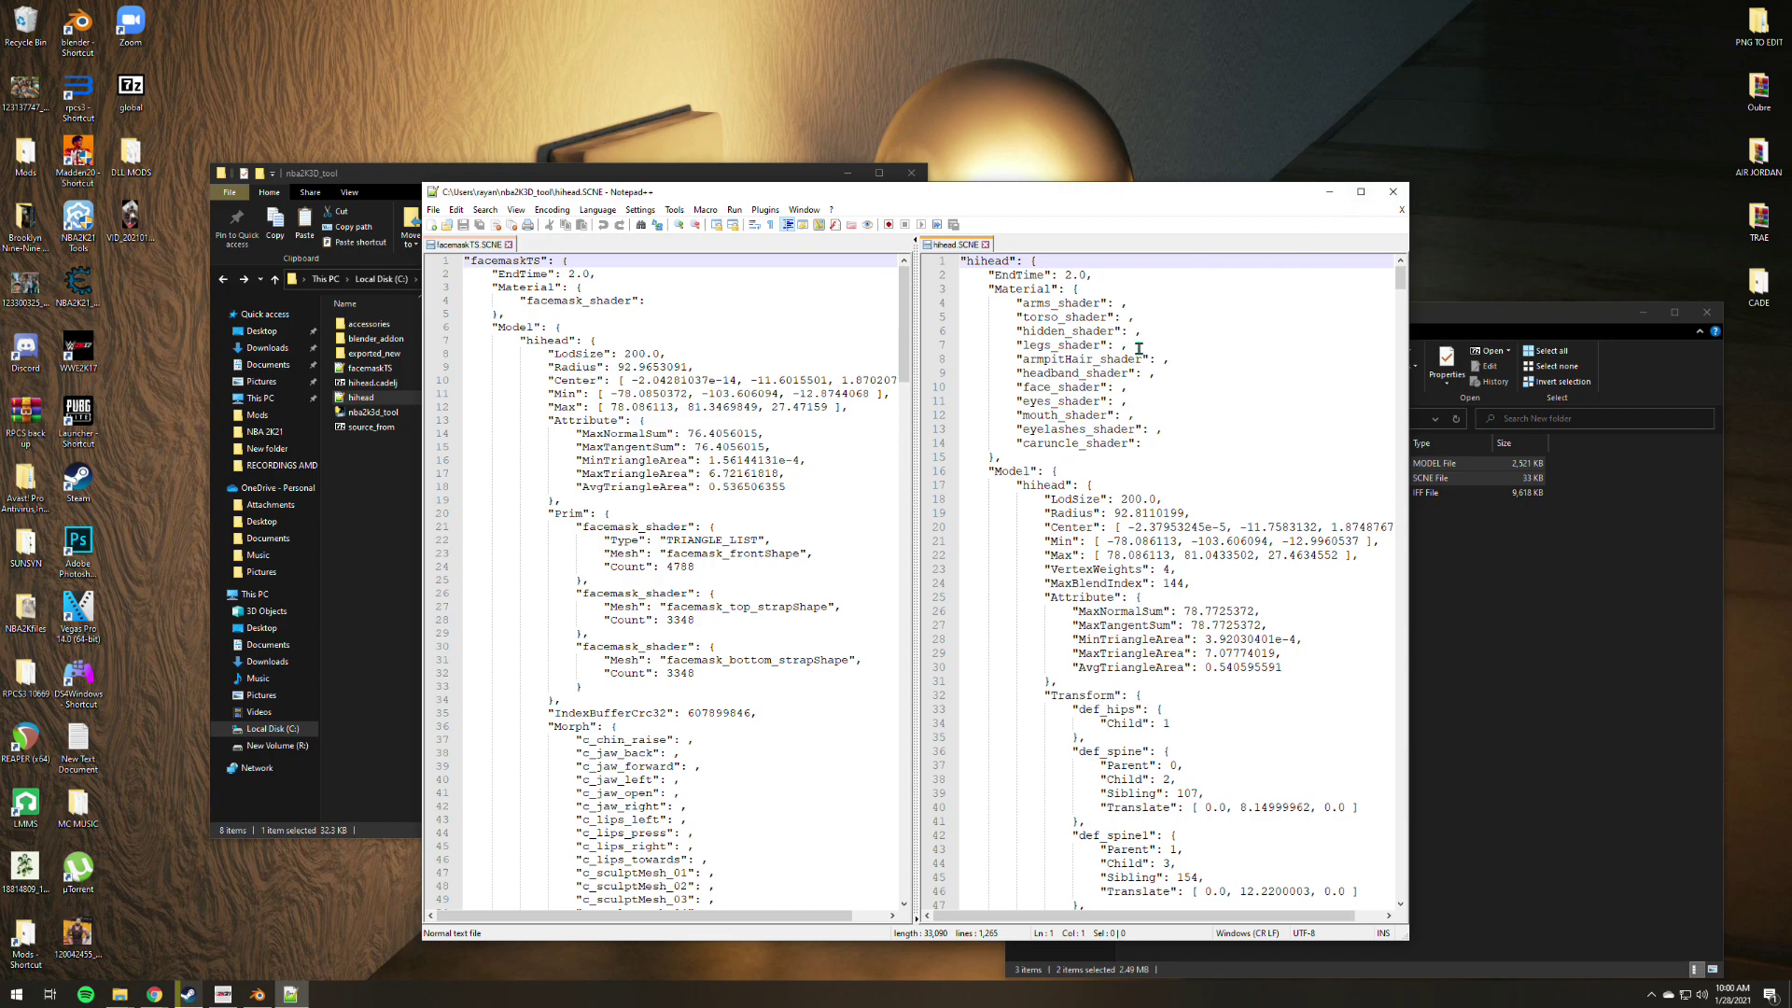
pyautogui.moveTo(423, 399); pyautogui.dragTo(202, 399)
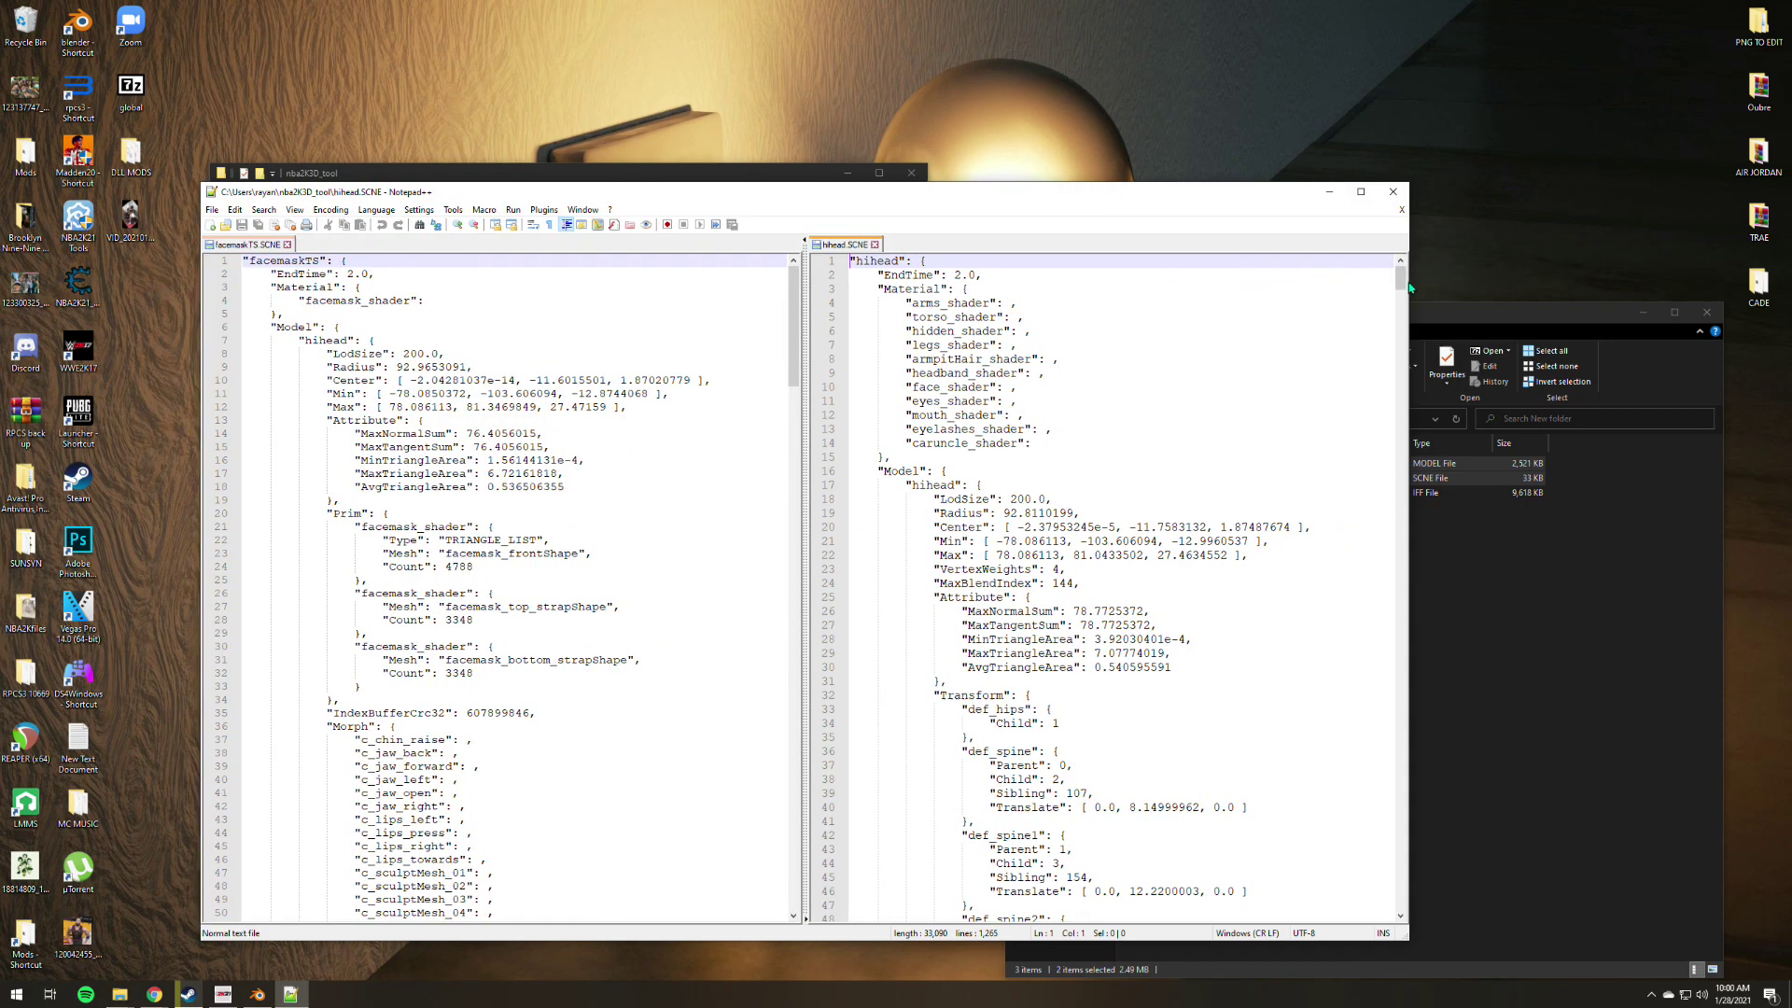
pyautogui.moveTo(1408, 296); pyautogui.dragTo(1531, 295)
# Copy facemask_shader from facemaskTS and add it after caruncle_shader in hihead's Material list.
pyautogui.click(377, 280)
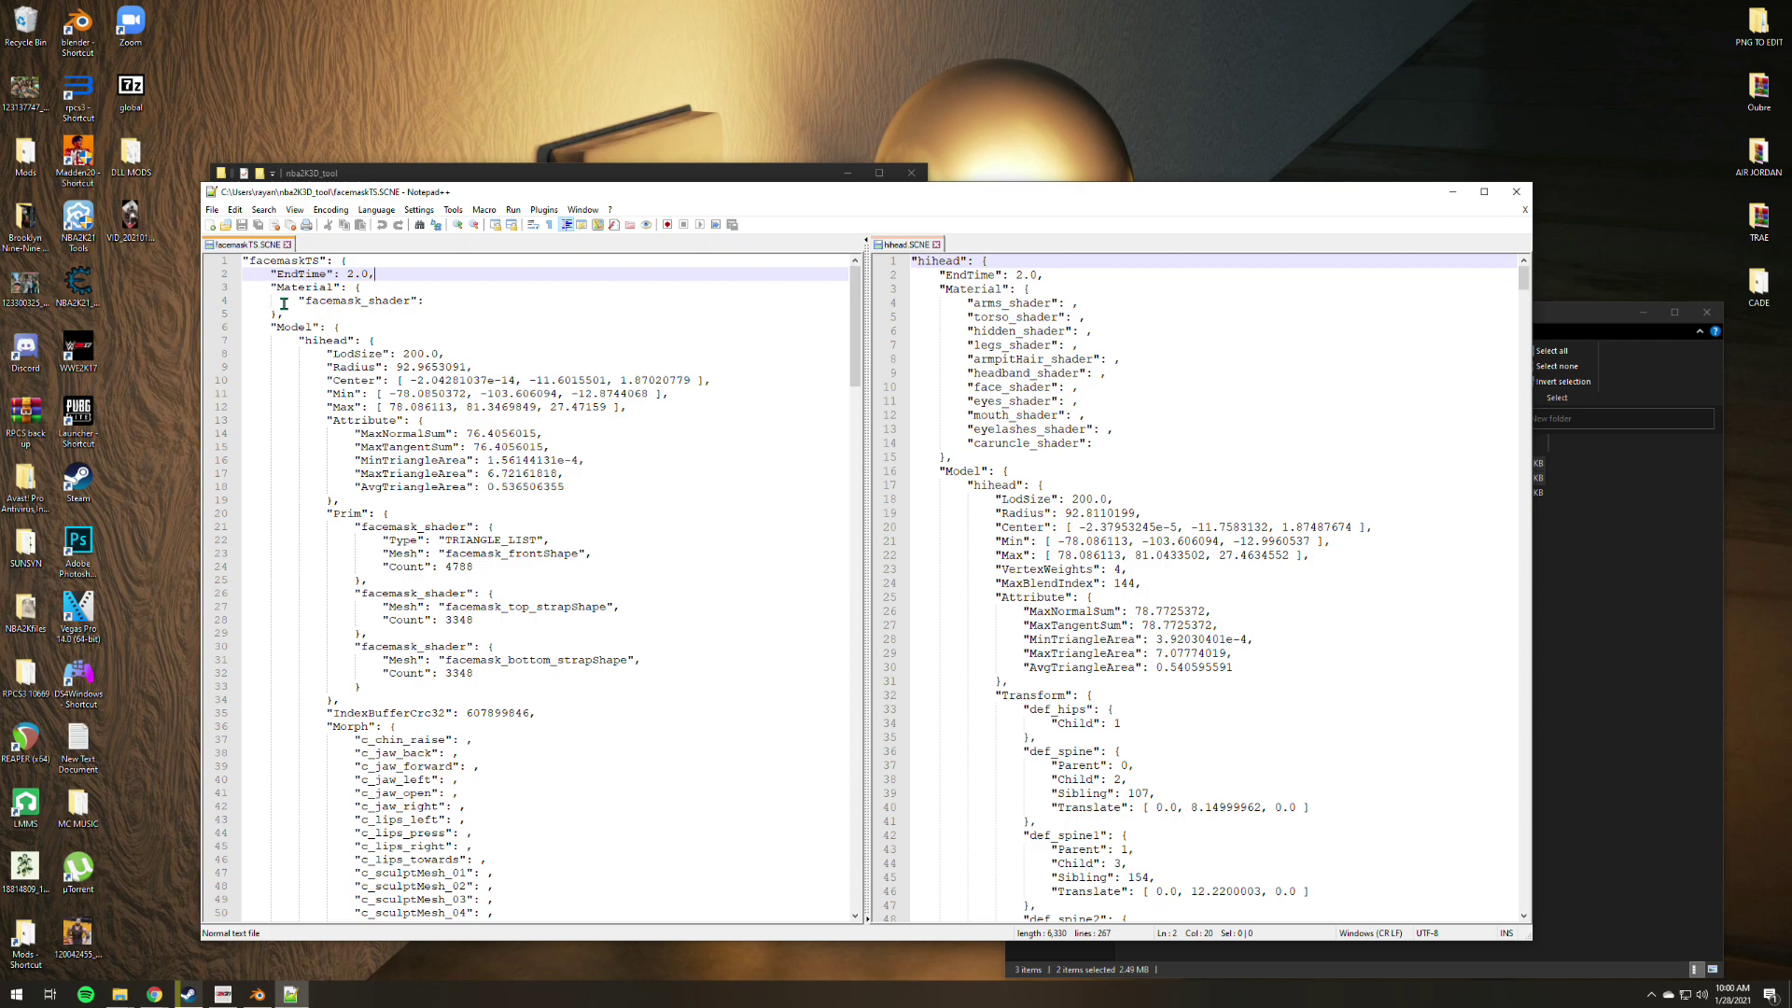
pyautogui.click(418, 301)
pyautogui.moveTo(244, 301); pyautogui.dragTo(436, 302)
pyautogui.hotkey('ctrl', 'c')
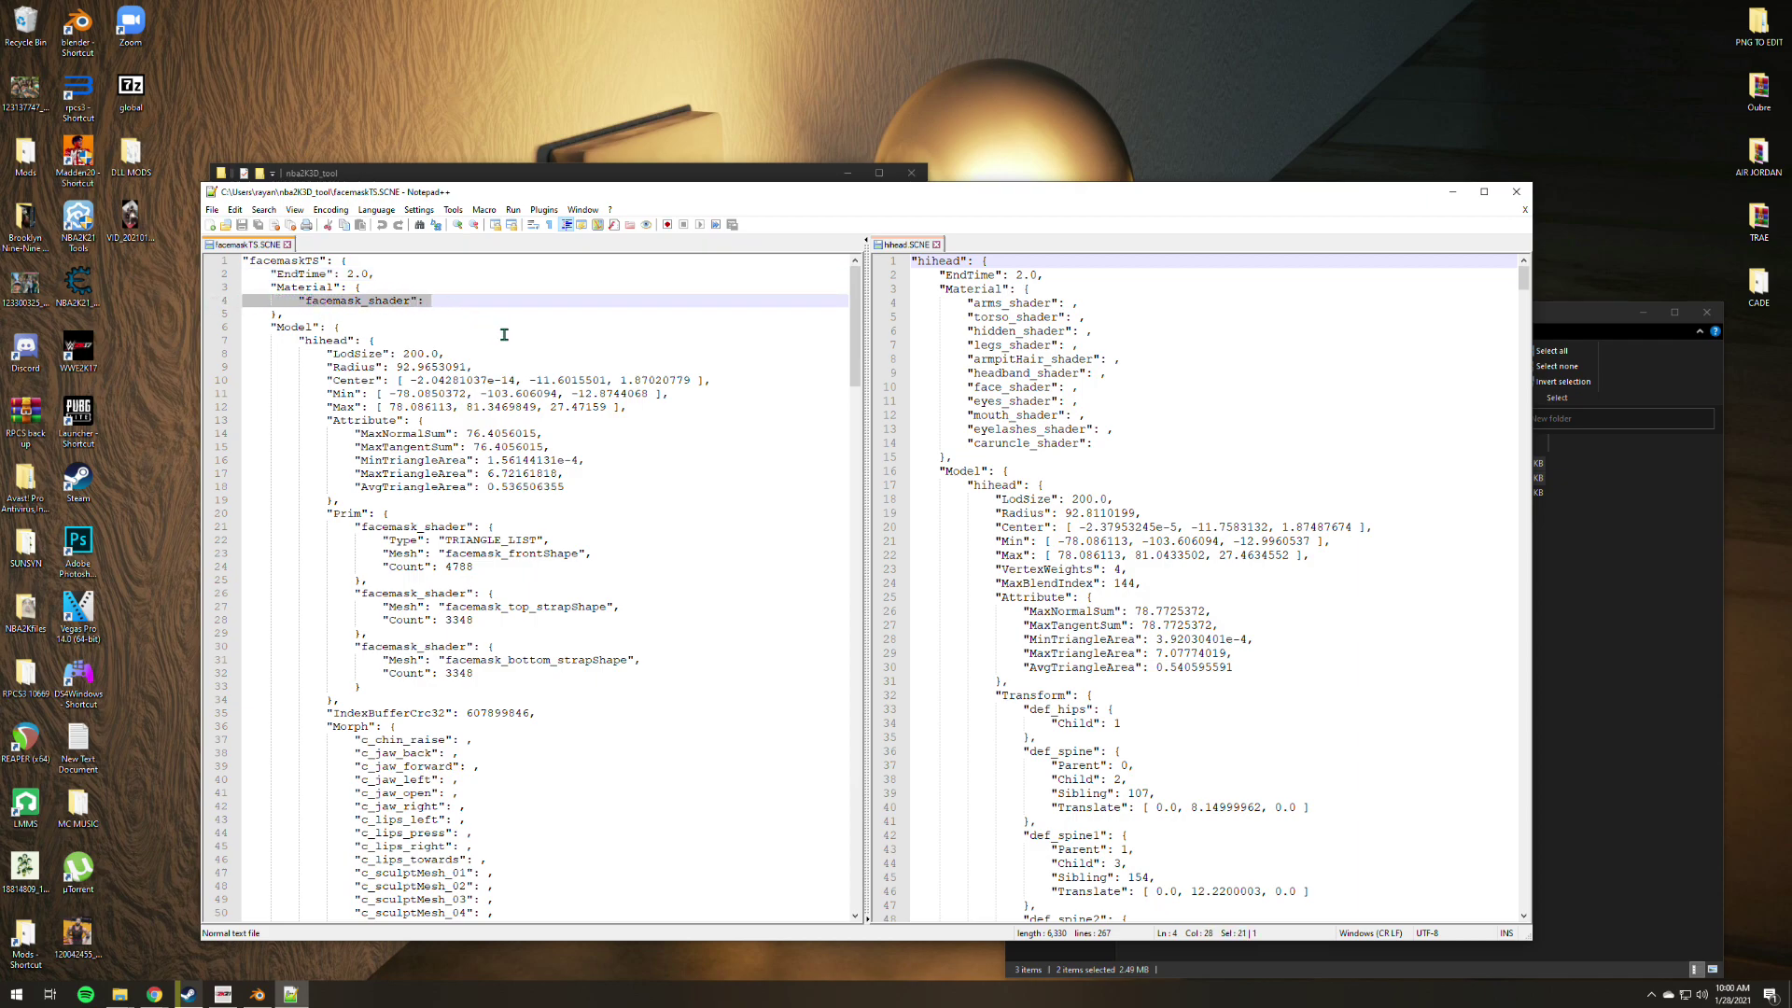
pyautogui.click(1103, 443)
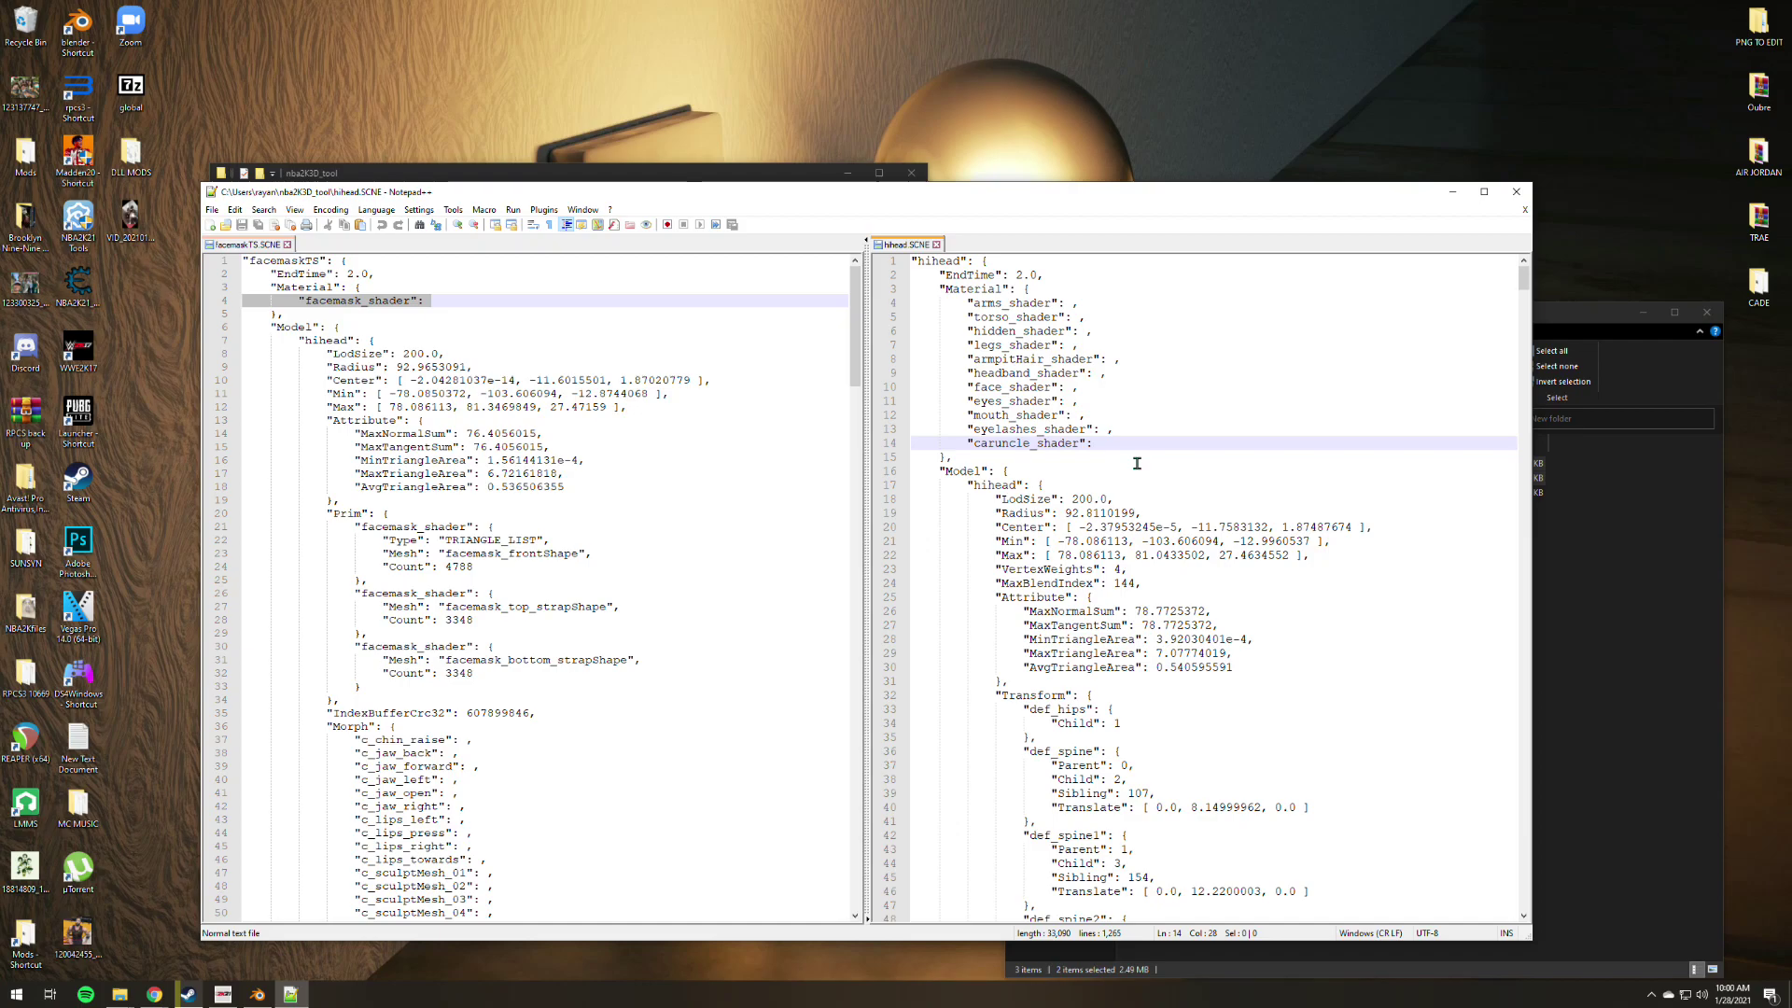
pyautogui.press('Right')
pyautogui.press('Up')
pyautogui.press('End')
pyautogui.press('BackSpace')
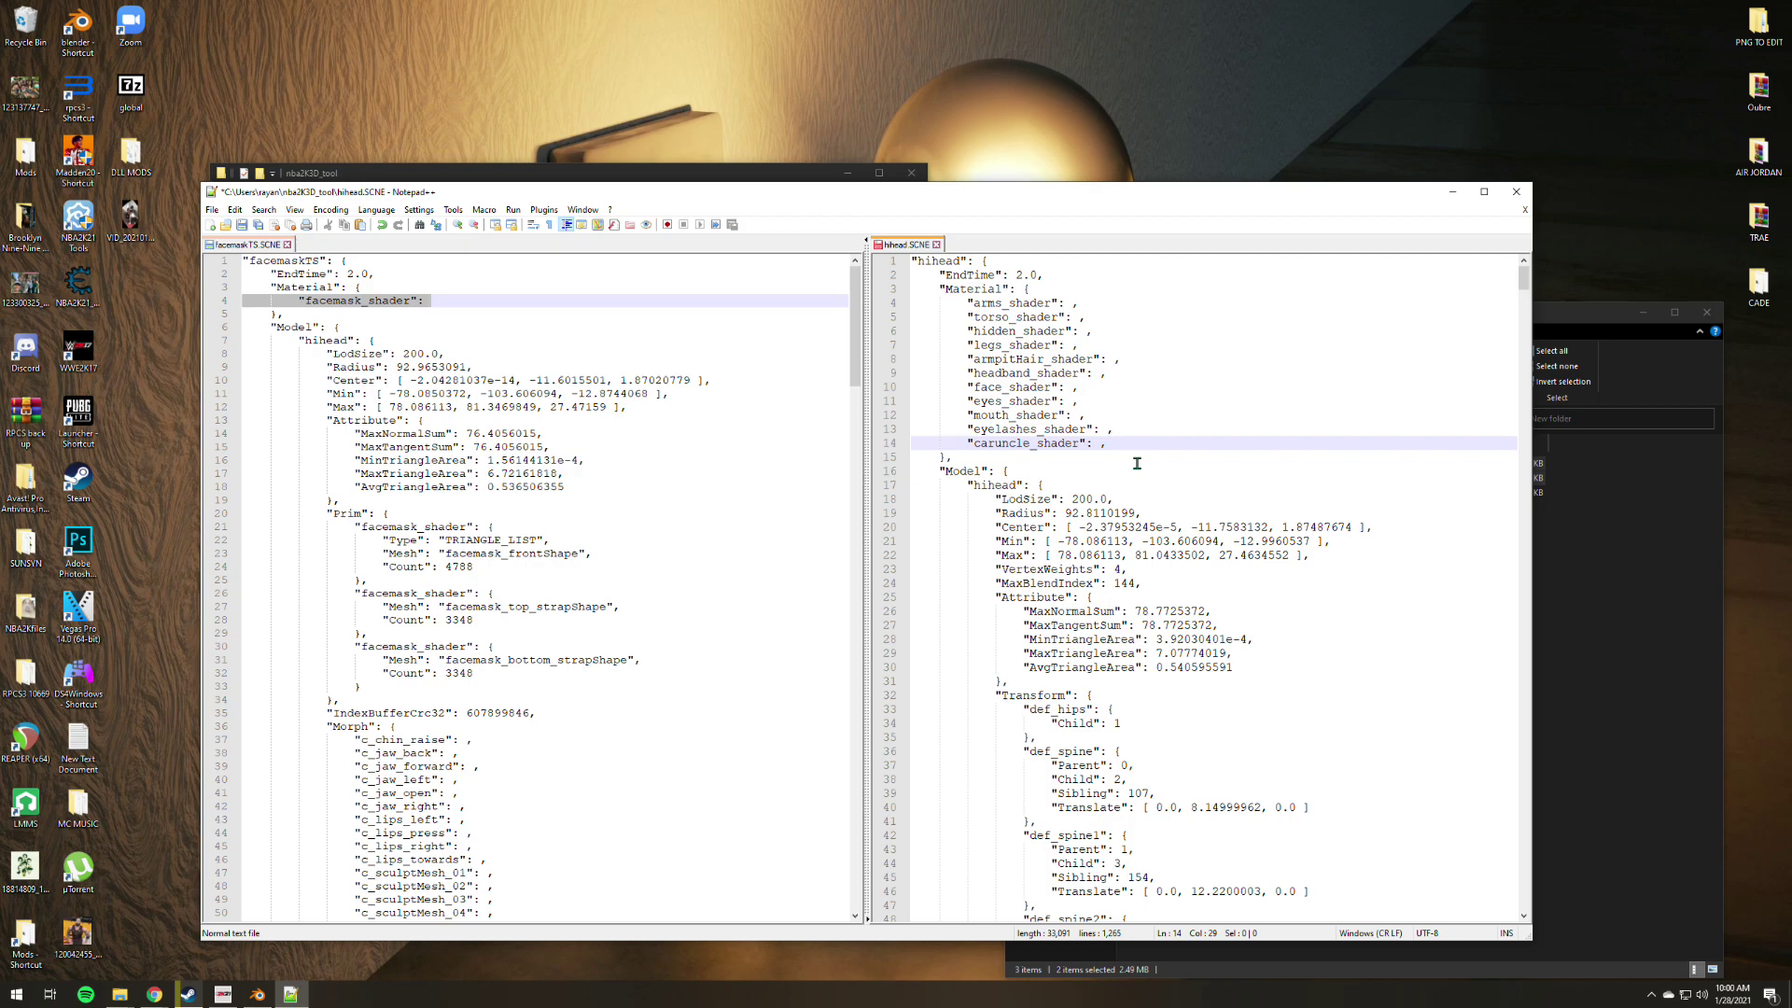
pyautogui.press('Return')
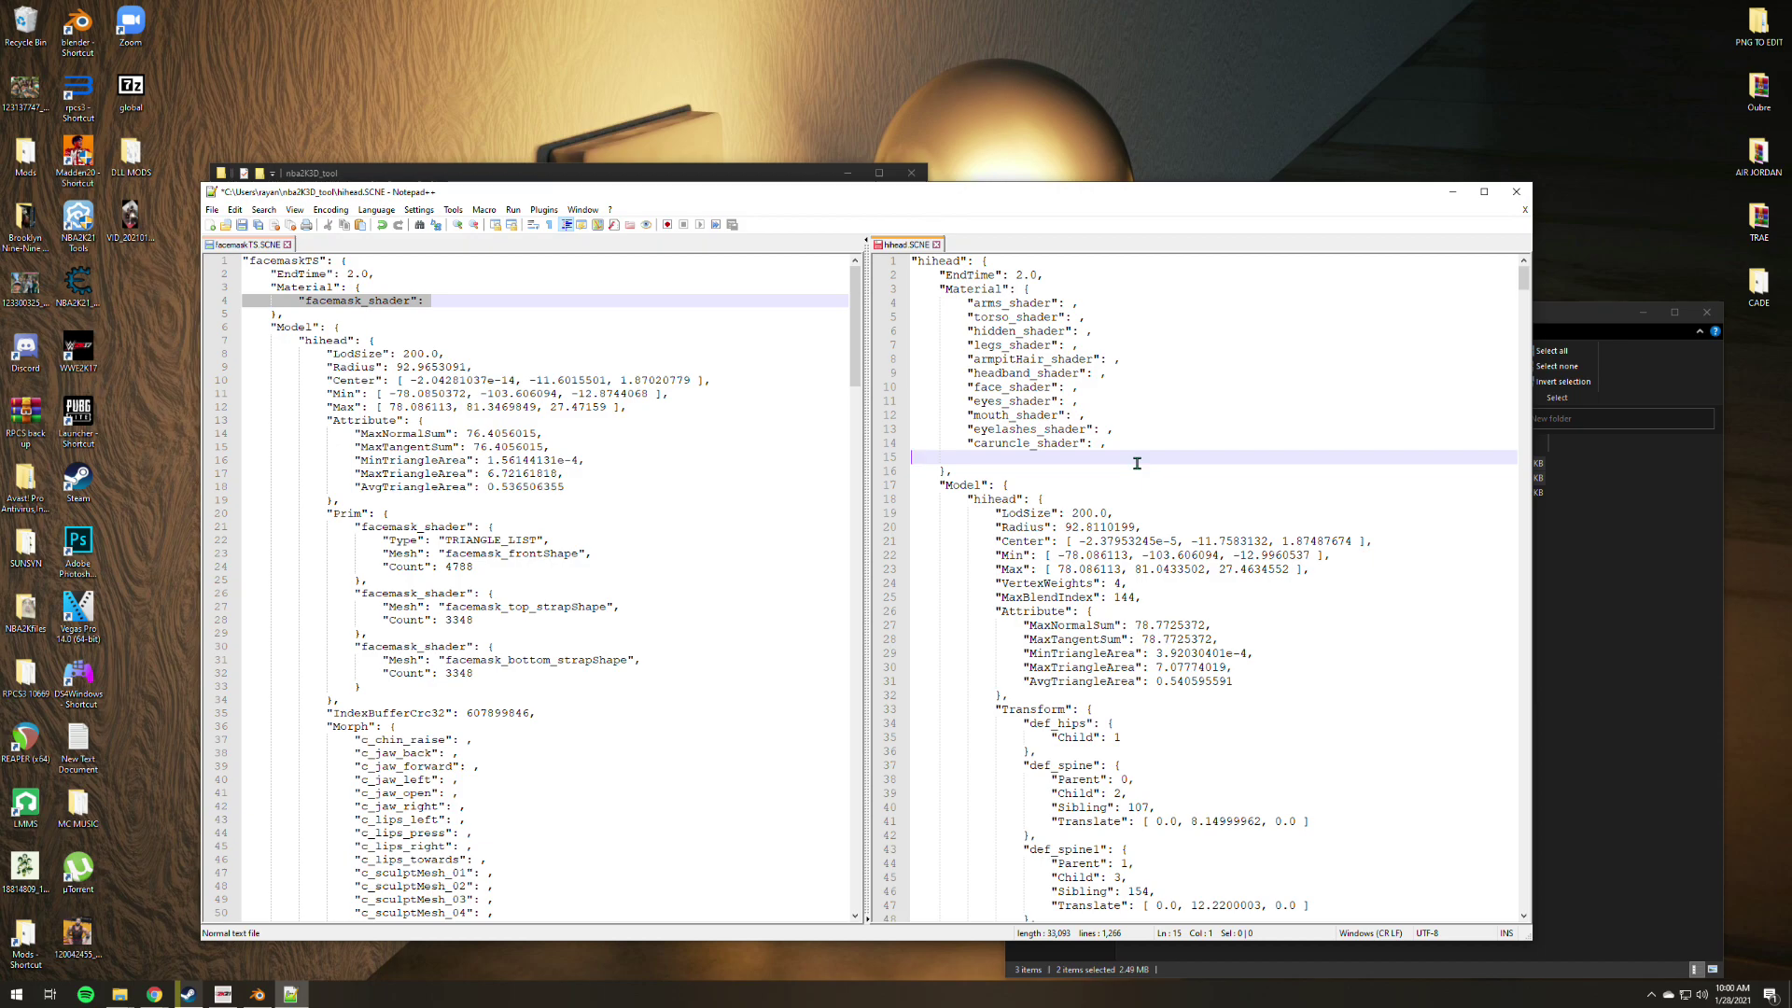
pyautogui.hotkey('ctrl', 'v')
pyautogui.press('Left')
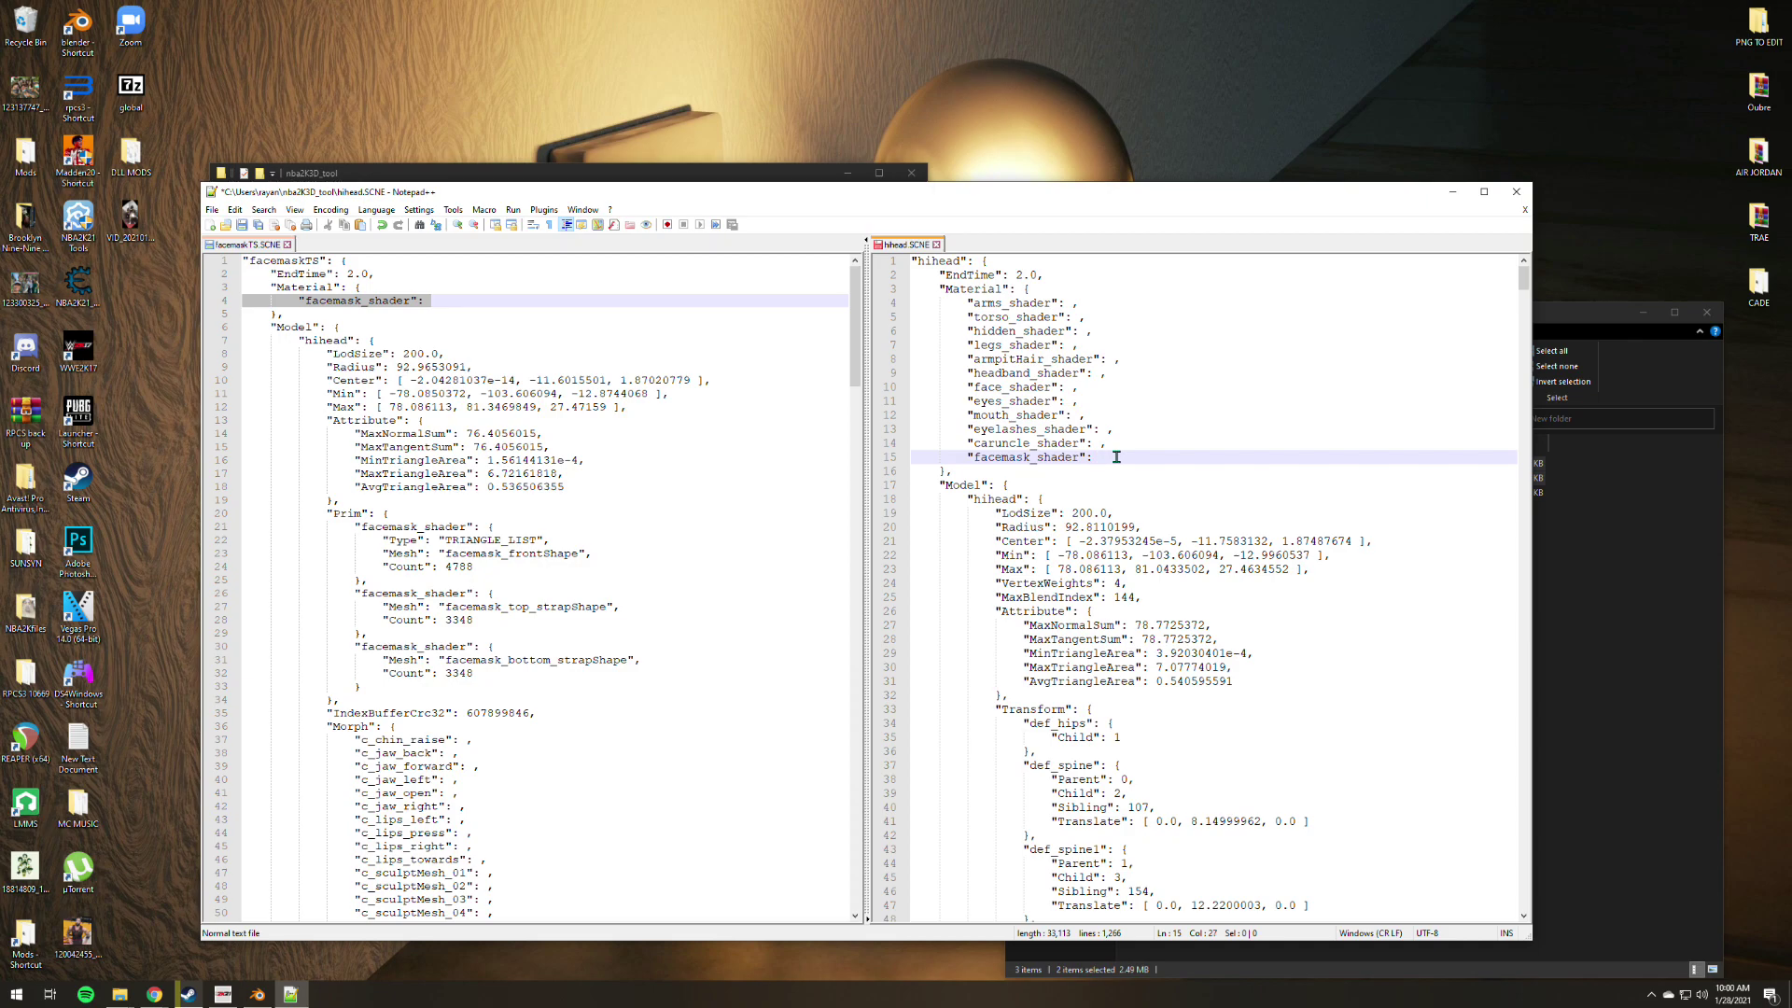
pyautogui.click(1083, 485)
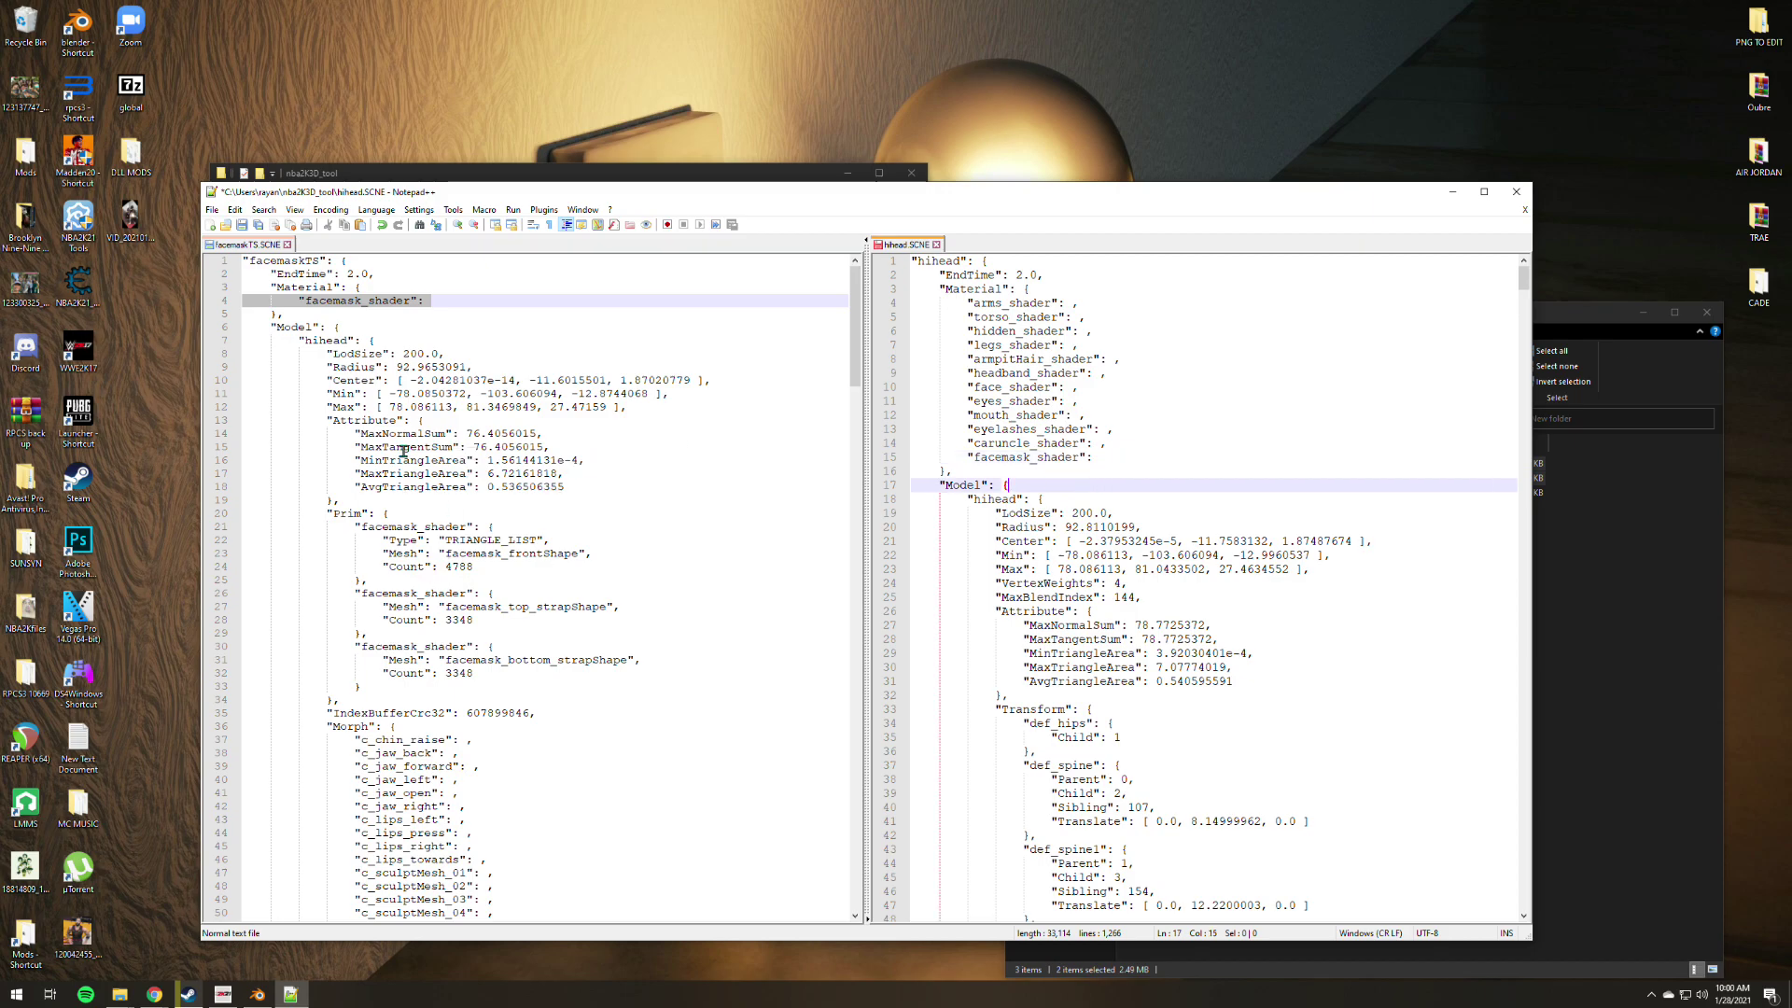
pyautogui.click(325, 514)
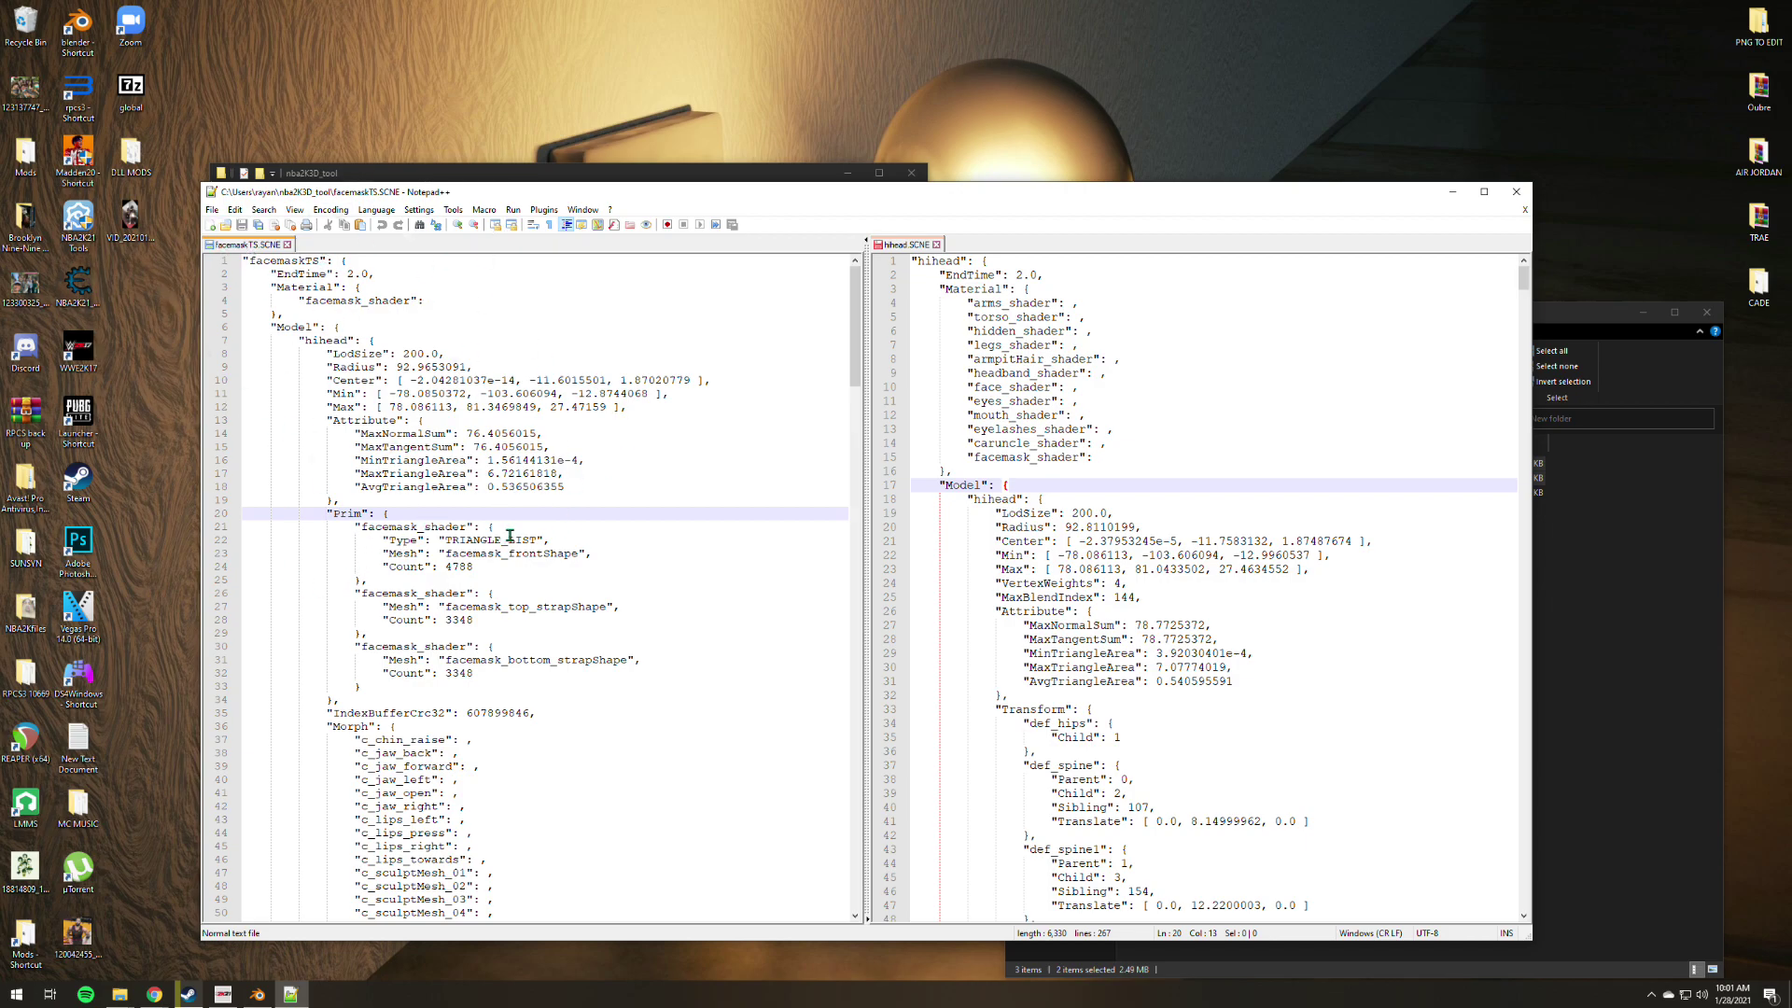
# Take the three facemask_shader Prim blocks from facemaskTS and place the caret after hihead's last face_shader block.
pyautogui.moveTo(243, 528); pyautogui.dragTo(609, 686)
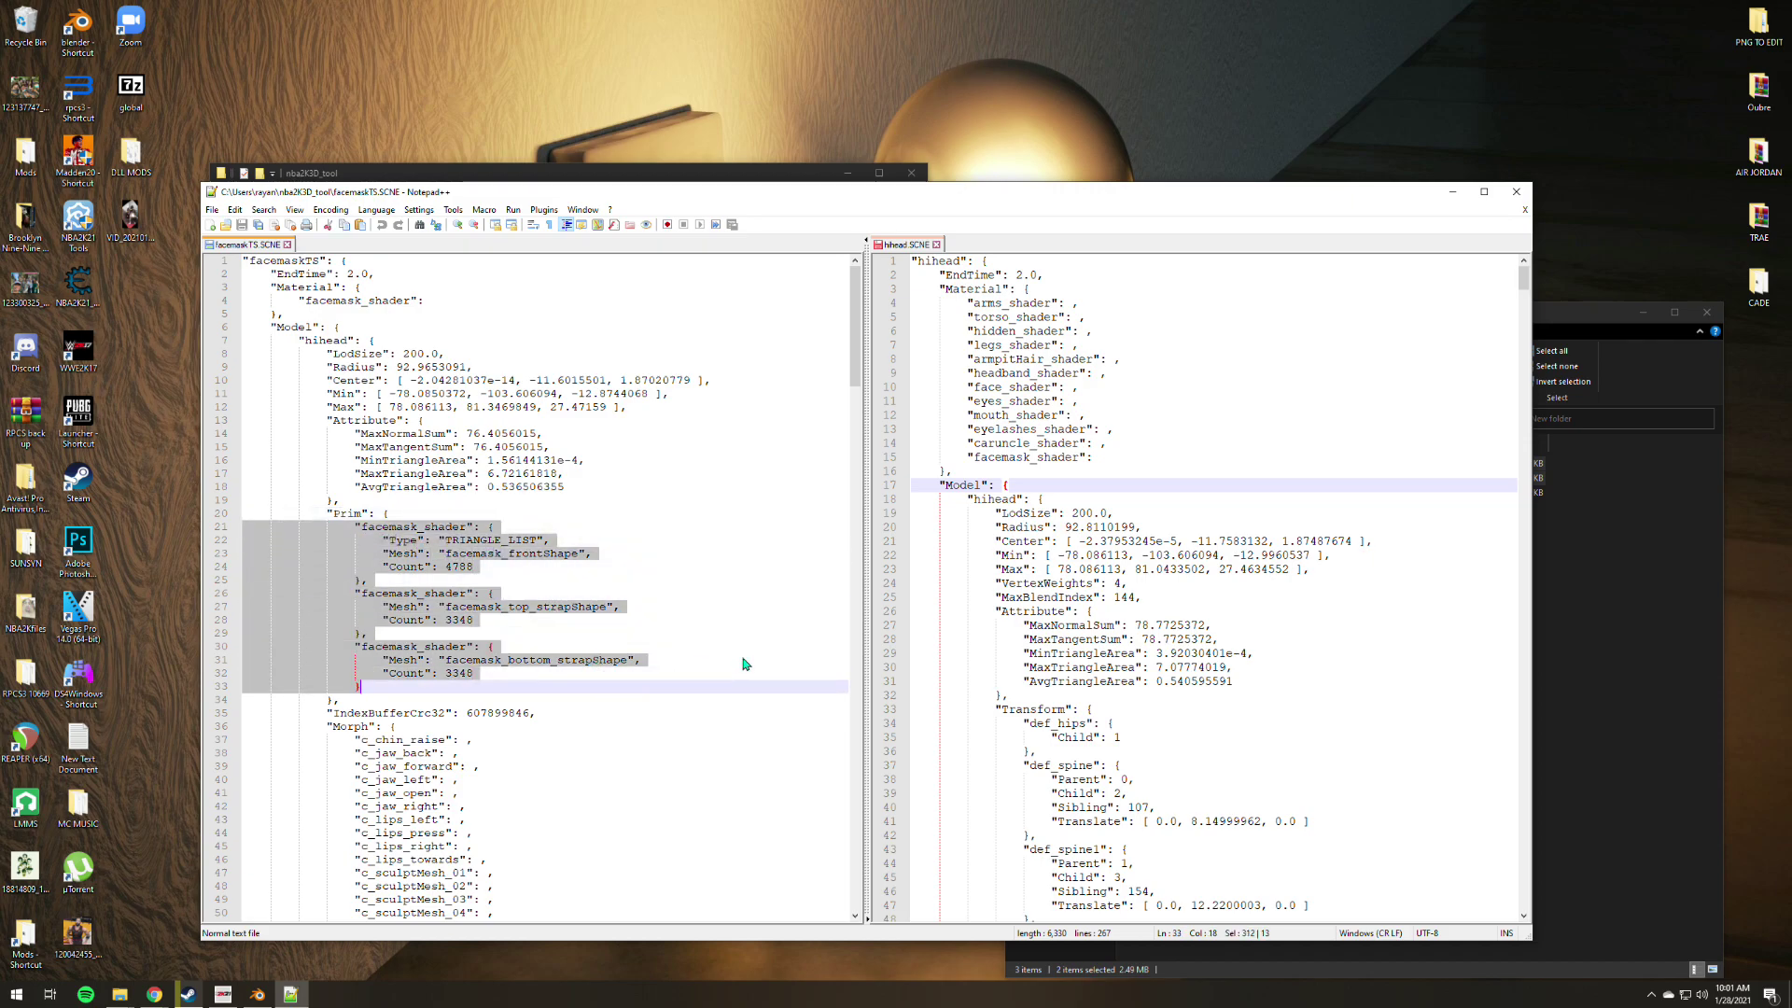
pyautogui.click(1258, 539)
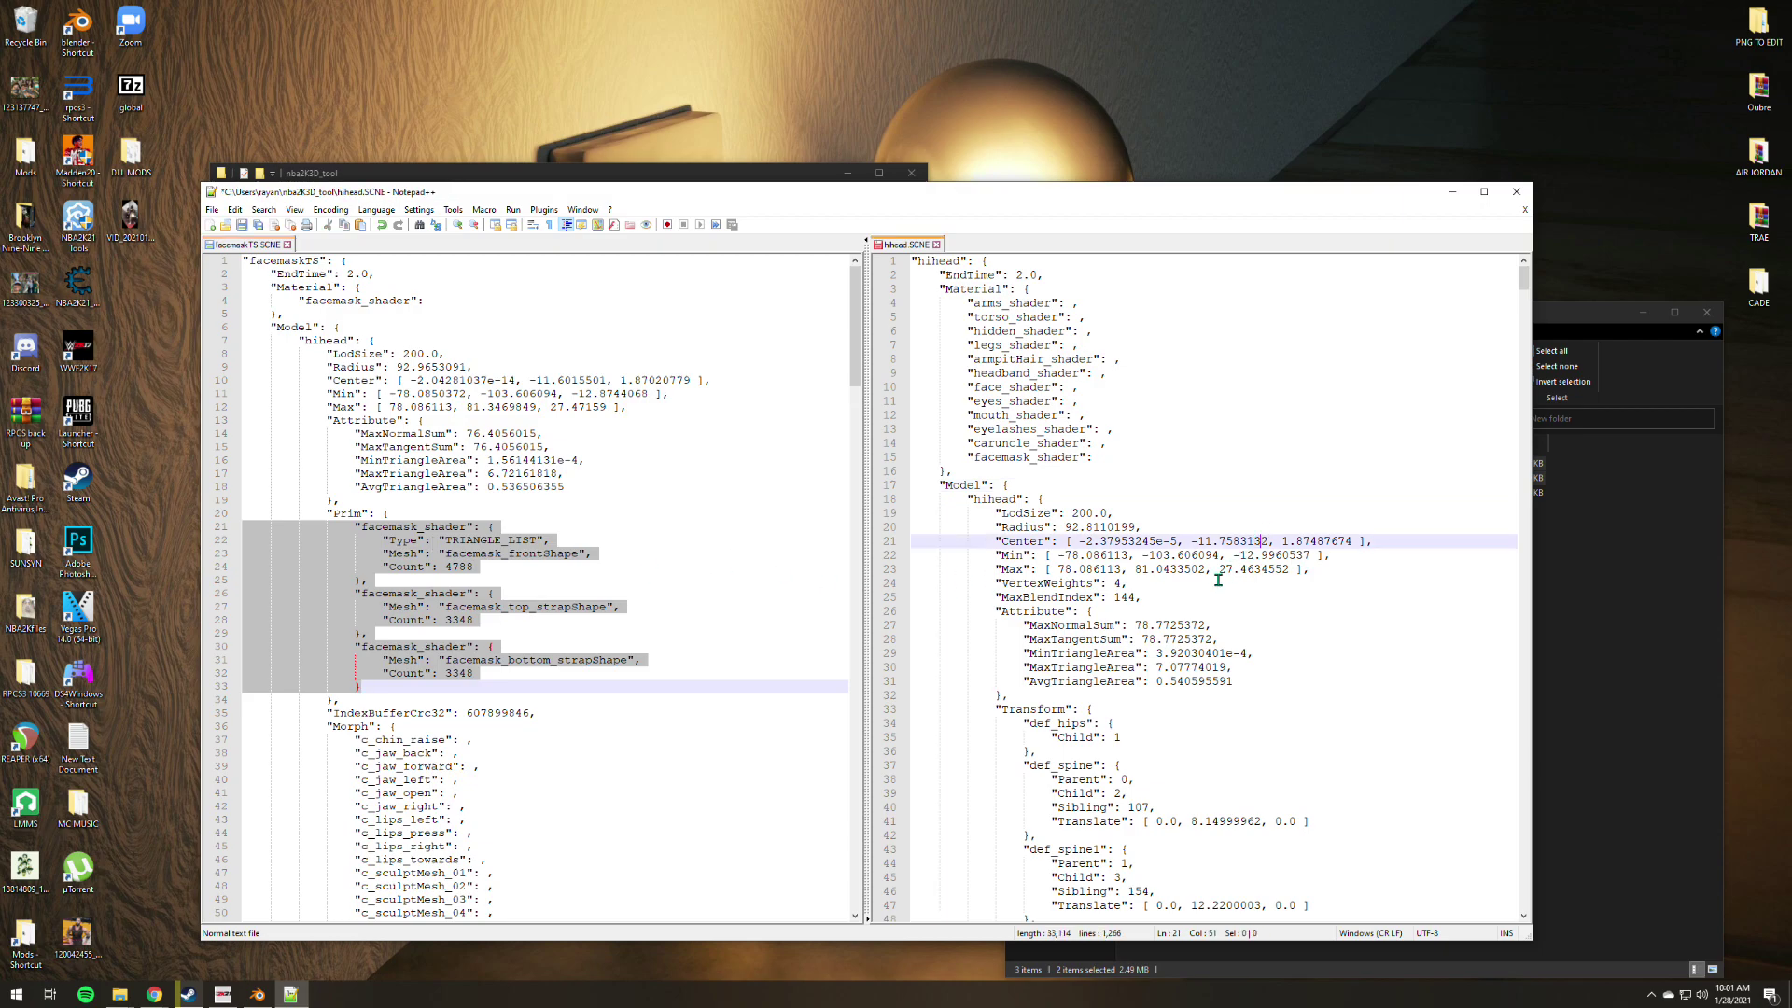
pyautogui.scroll(-20, 1218, 580)
pyautogui.scroll(-20, 1191, 588)
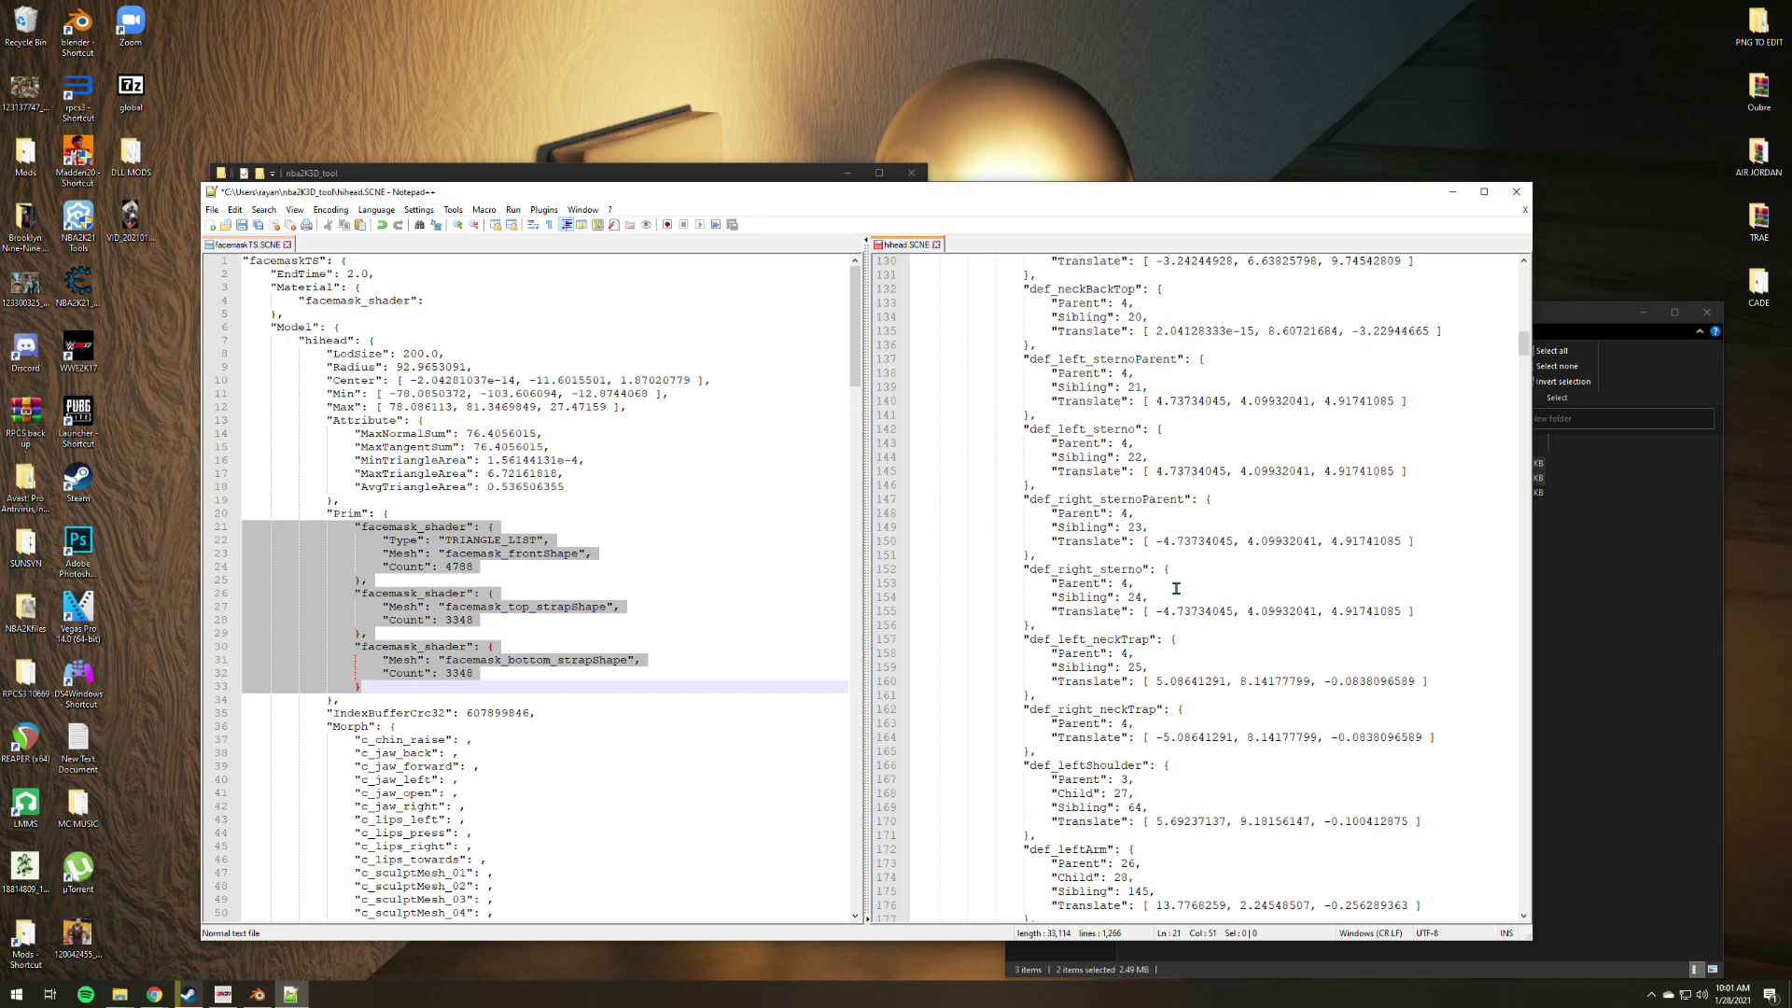
pyautogui.scroll(-20, 1170, 596)
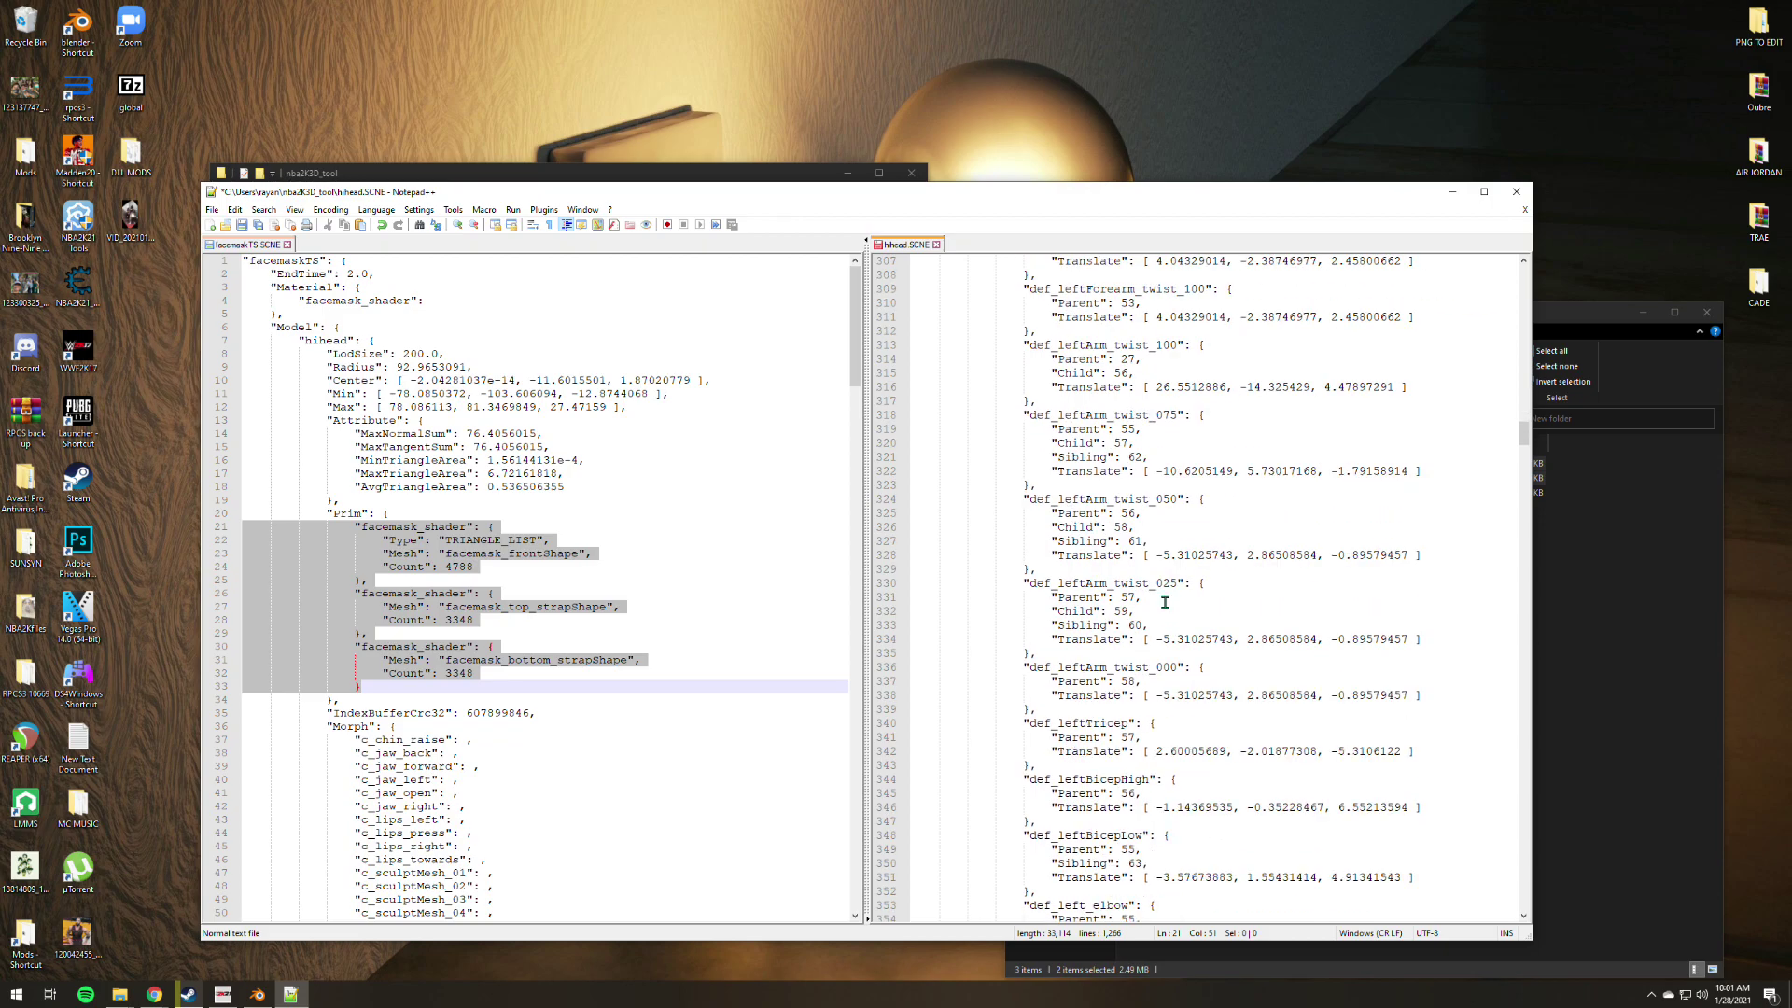
pyautogui.scroll(-20, 1143, 599)
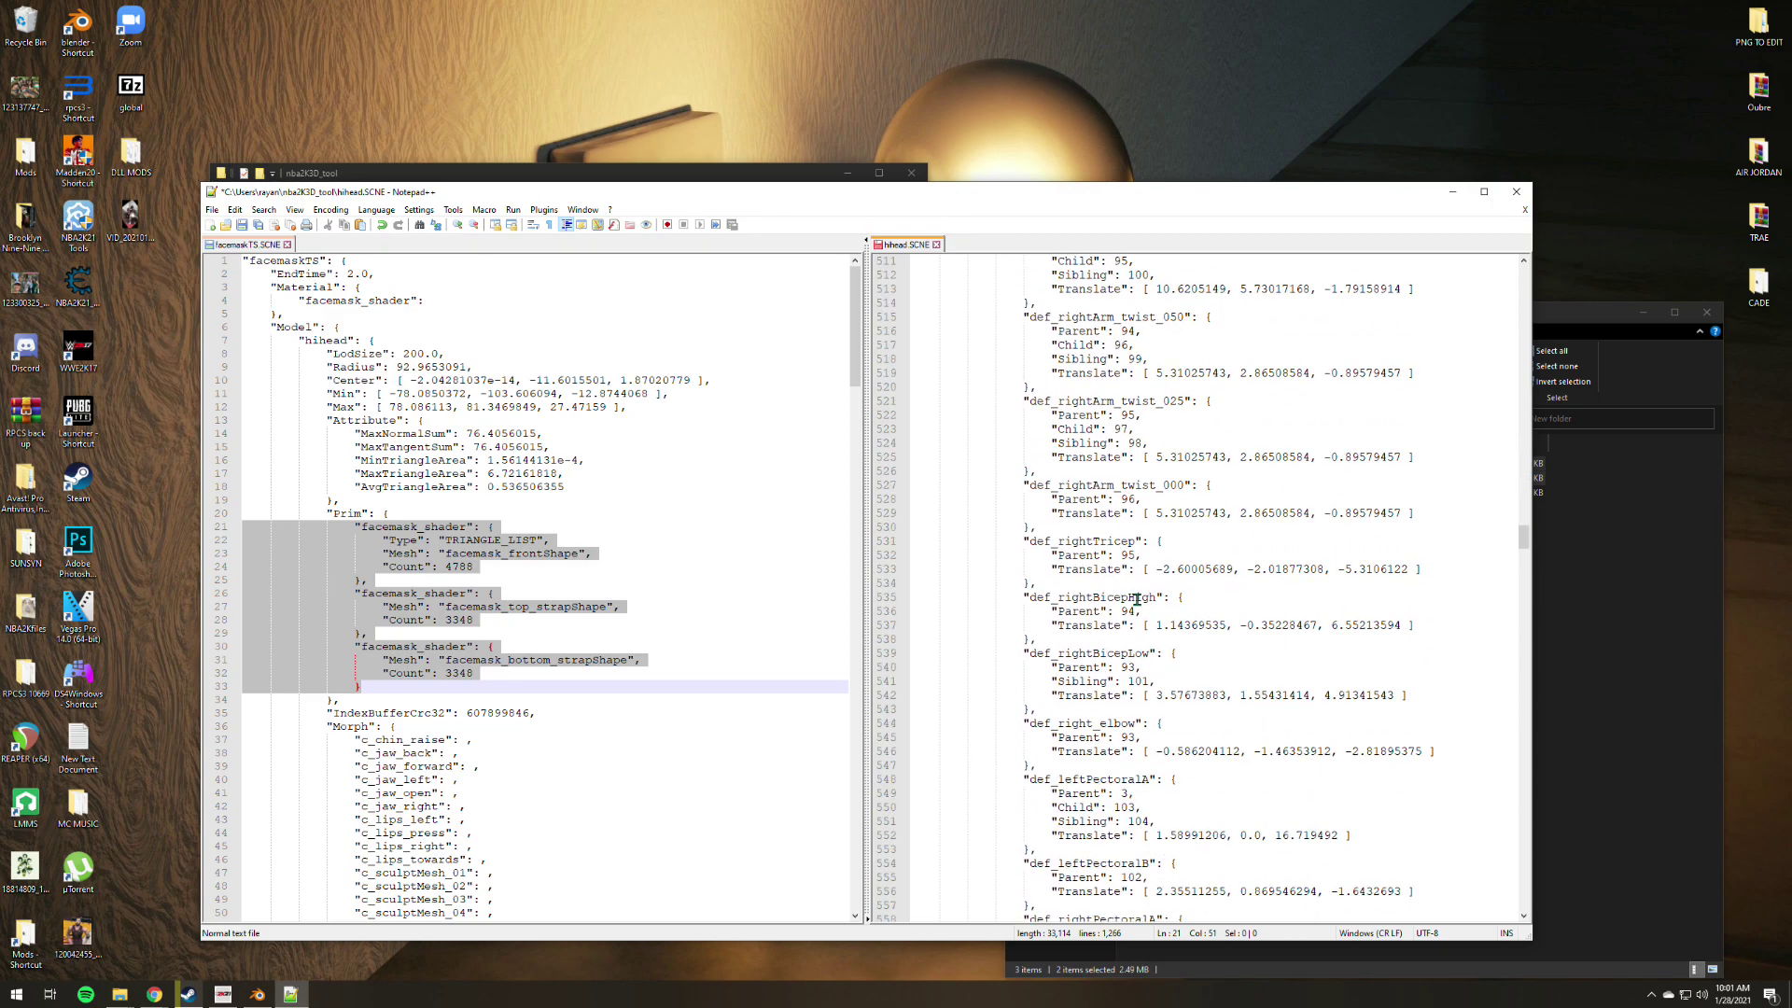
pyautogui.scroll(-20, 1097, 610)
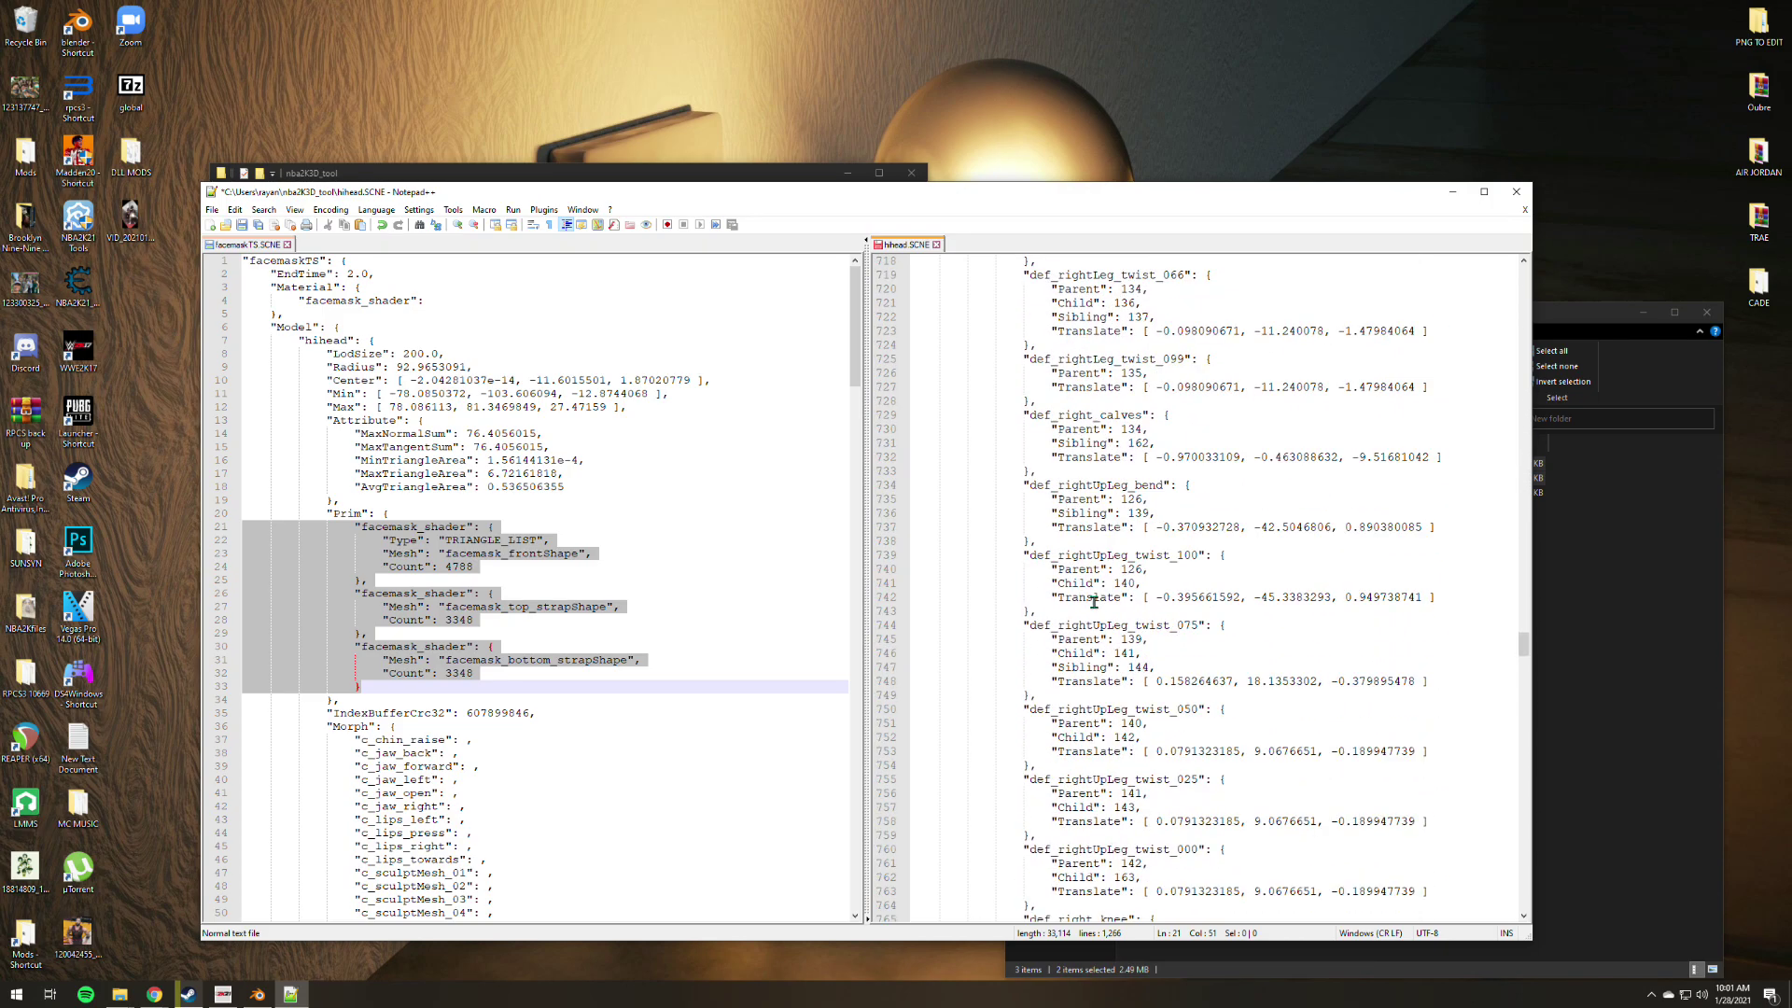
pyautogui.scroll(-20, 1082, 605)
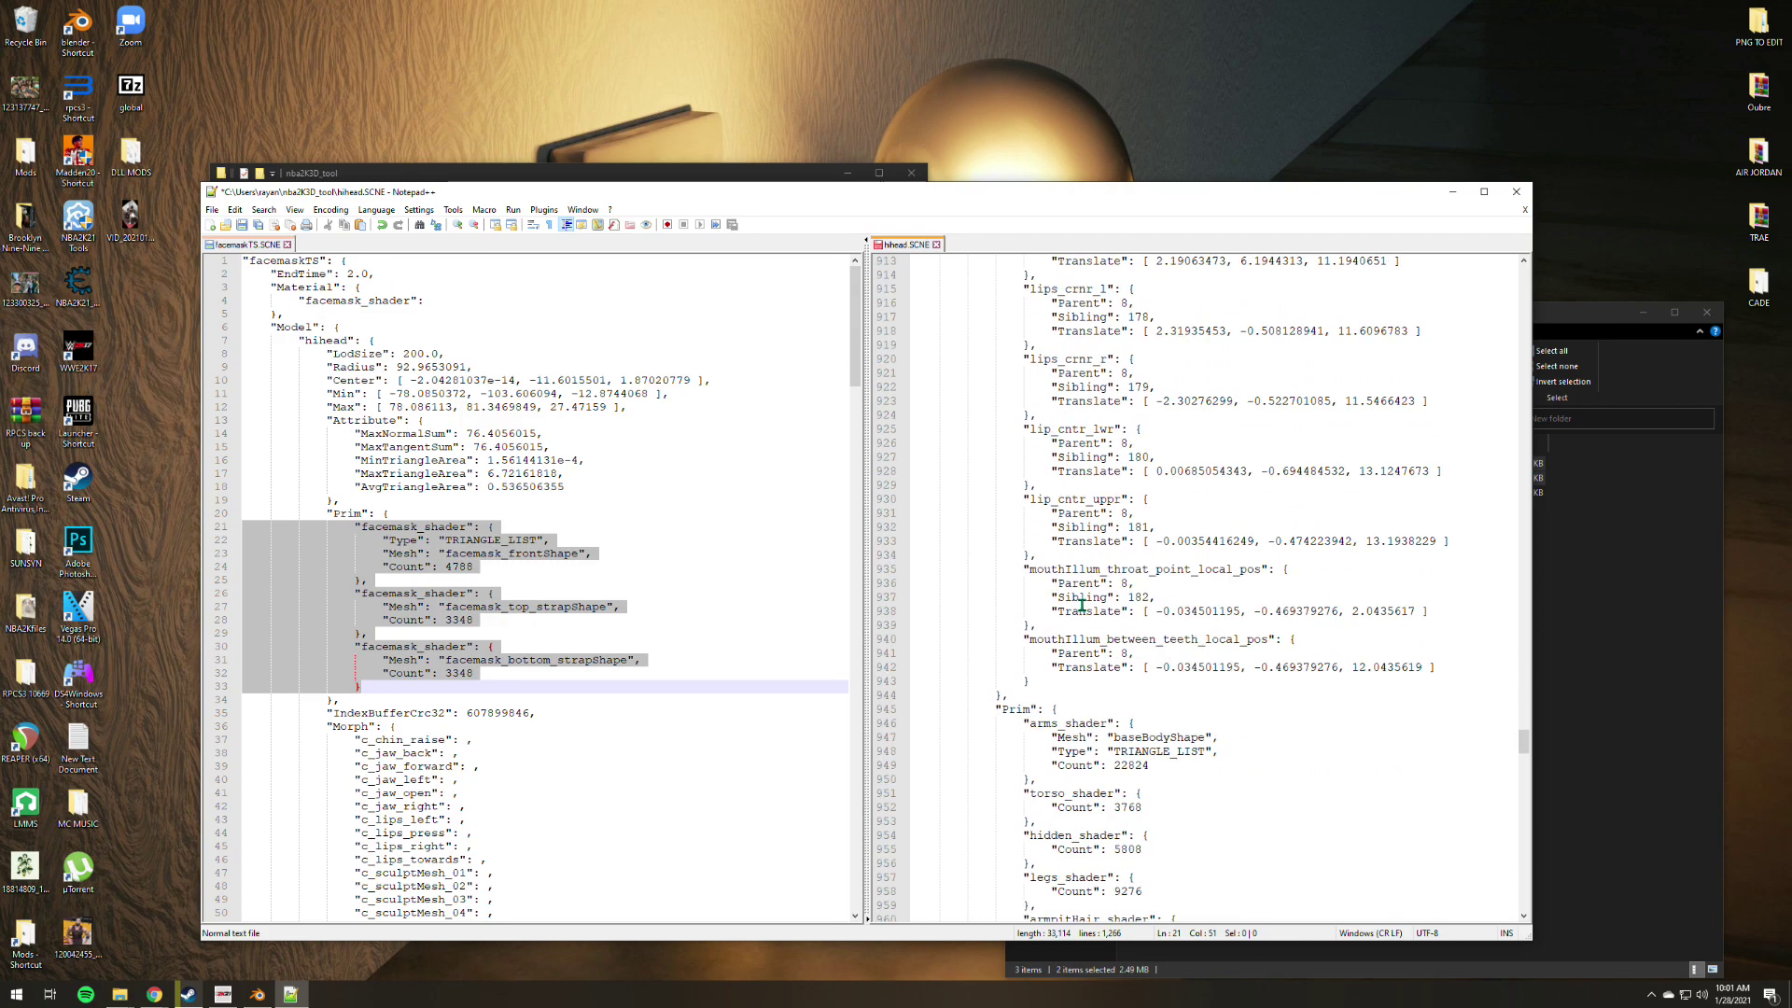
pyautogui.click(1054, 470)
pyautogui.scroll(-14, 1125, 579)
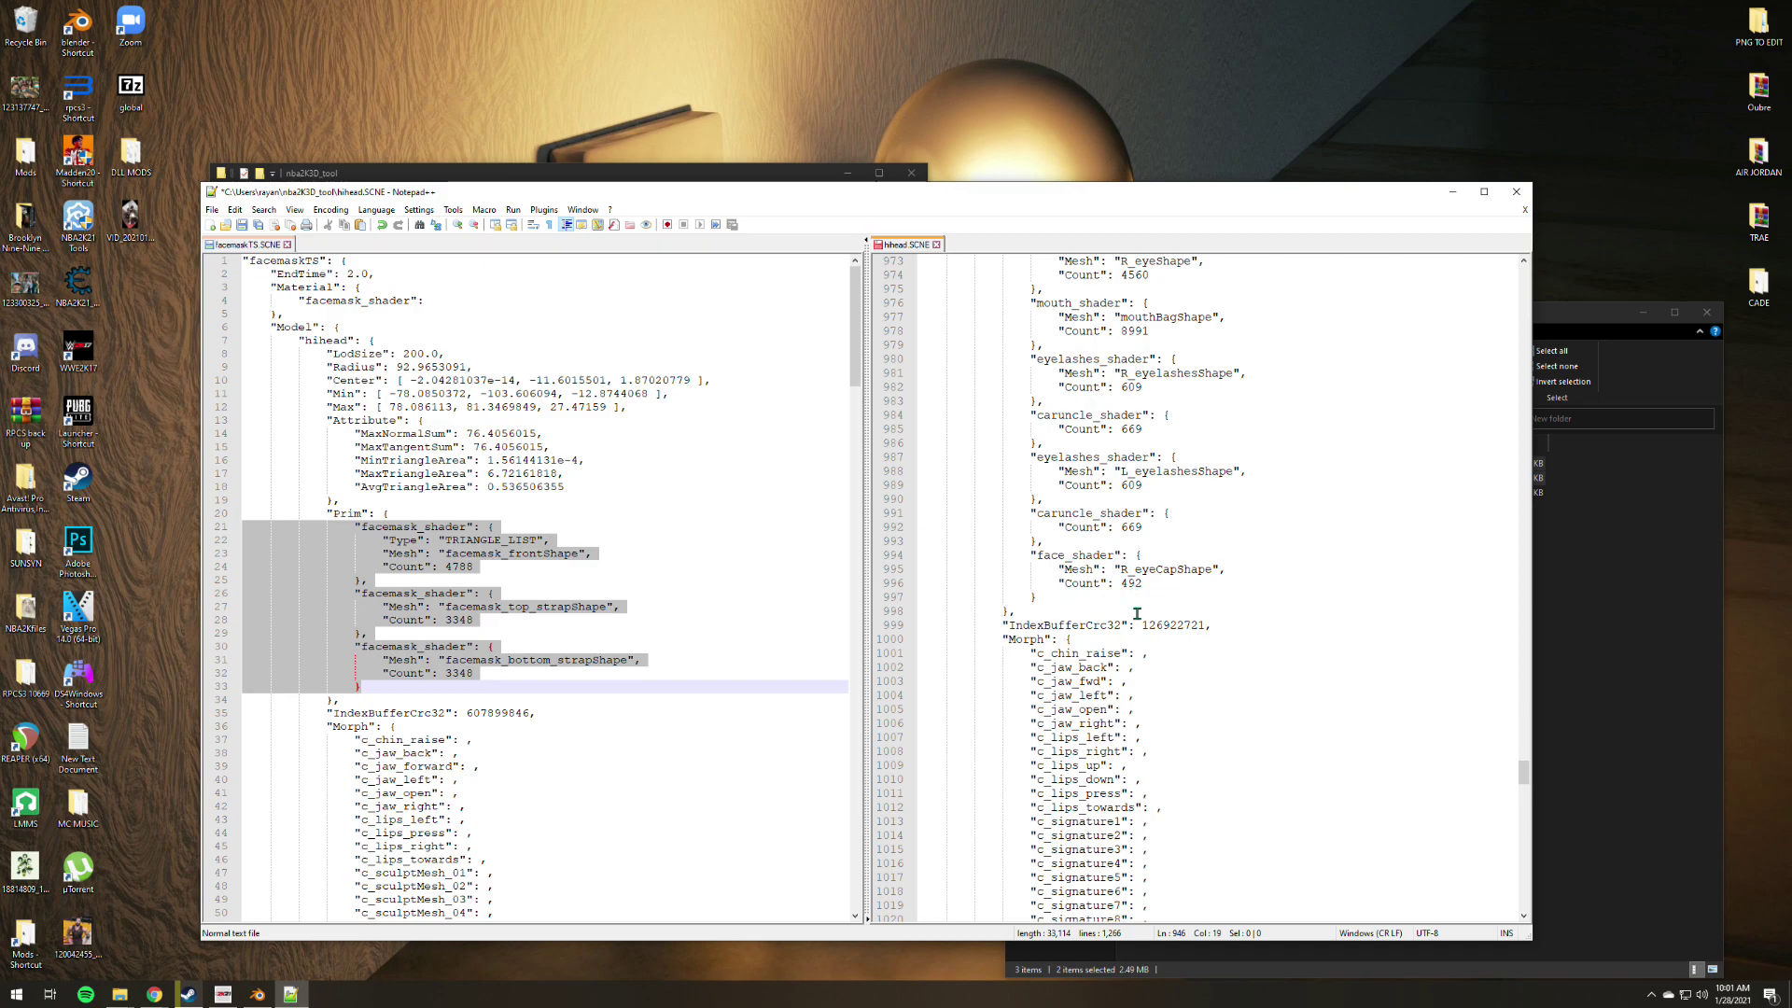
pyautogui.click(386, 635)
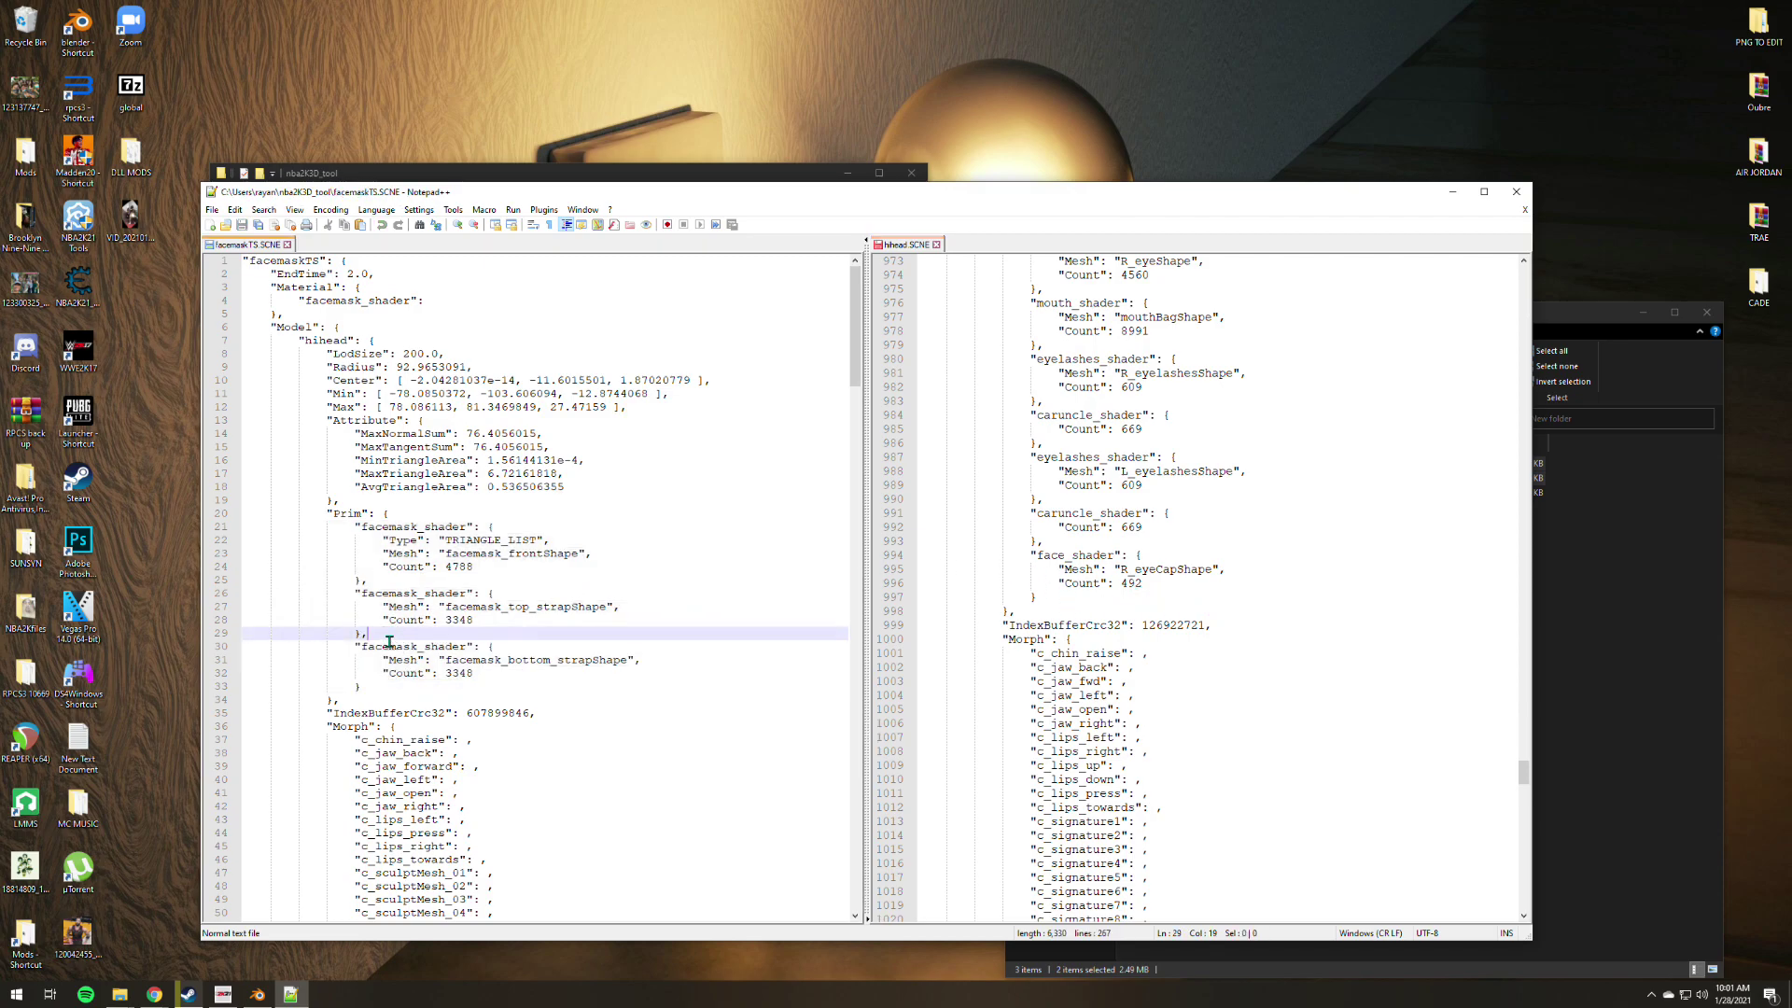
pyautogui.click(1038, 597)
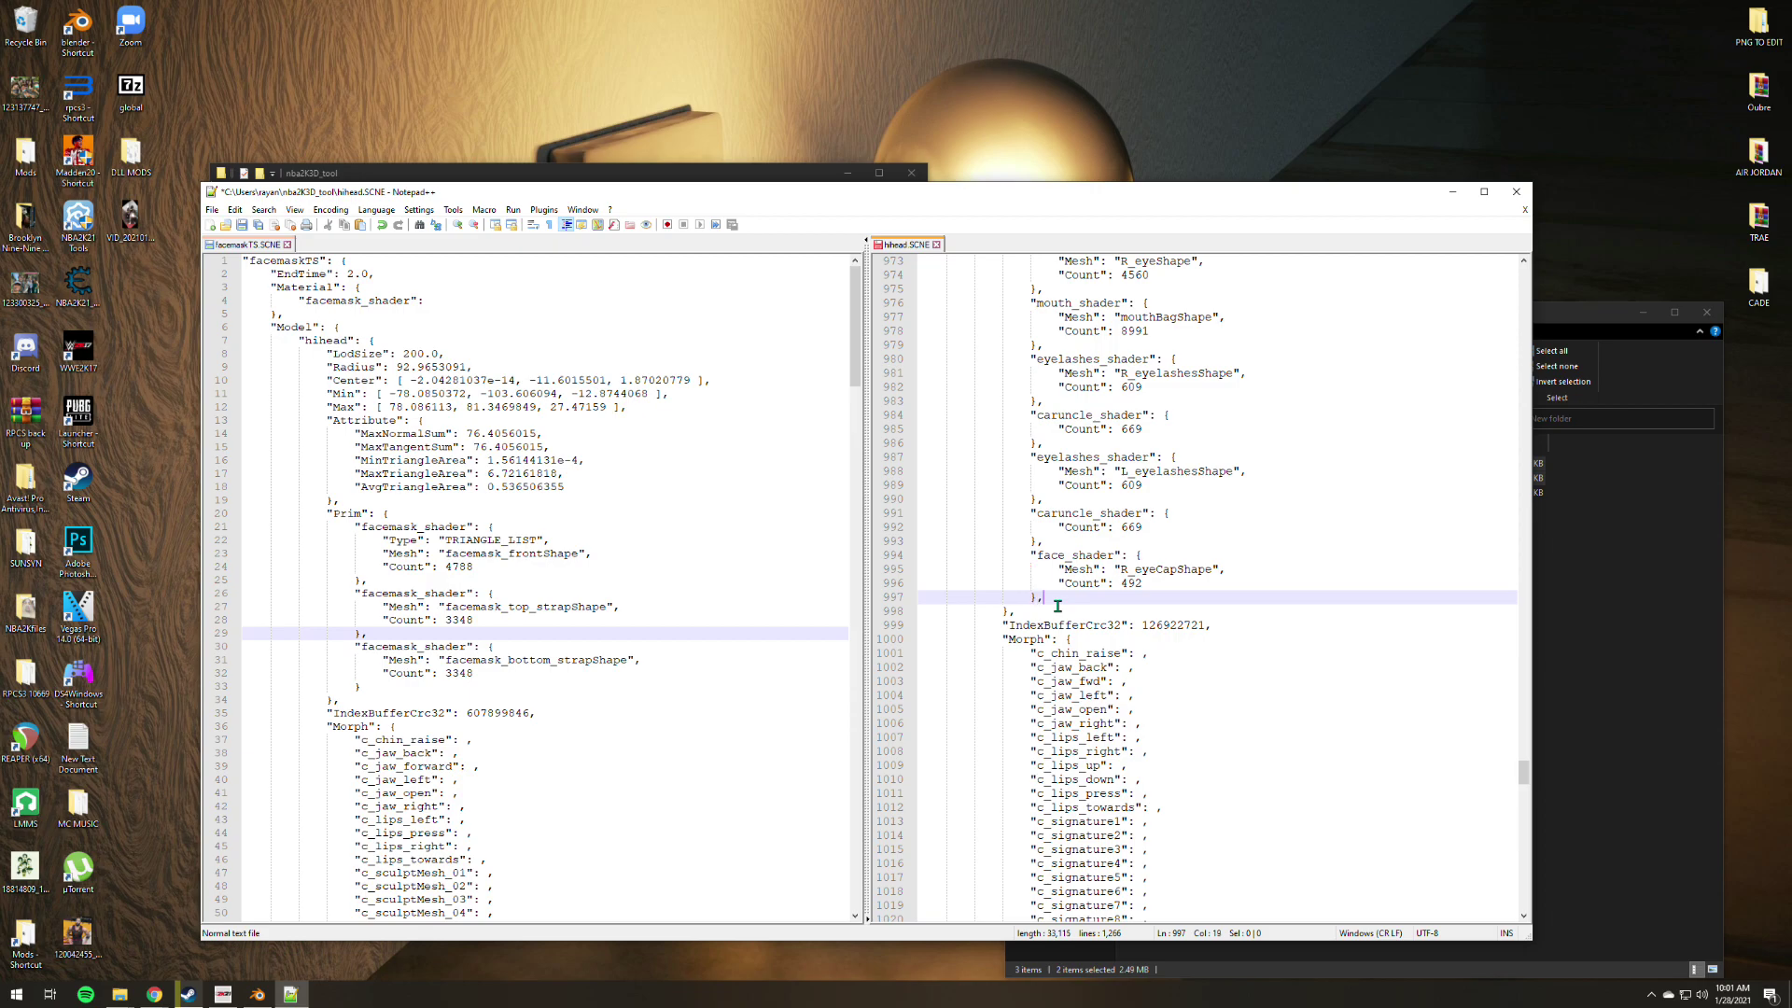
# Paste the three facemask_shader blocks on a new line after hihead's face_shader entry.
pyautogui.press('Return')
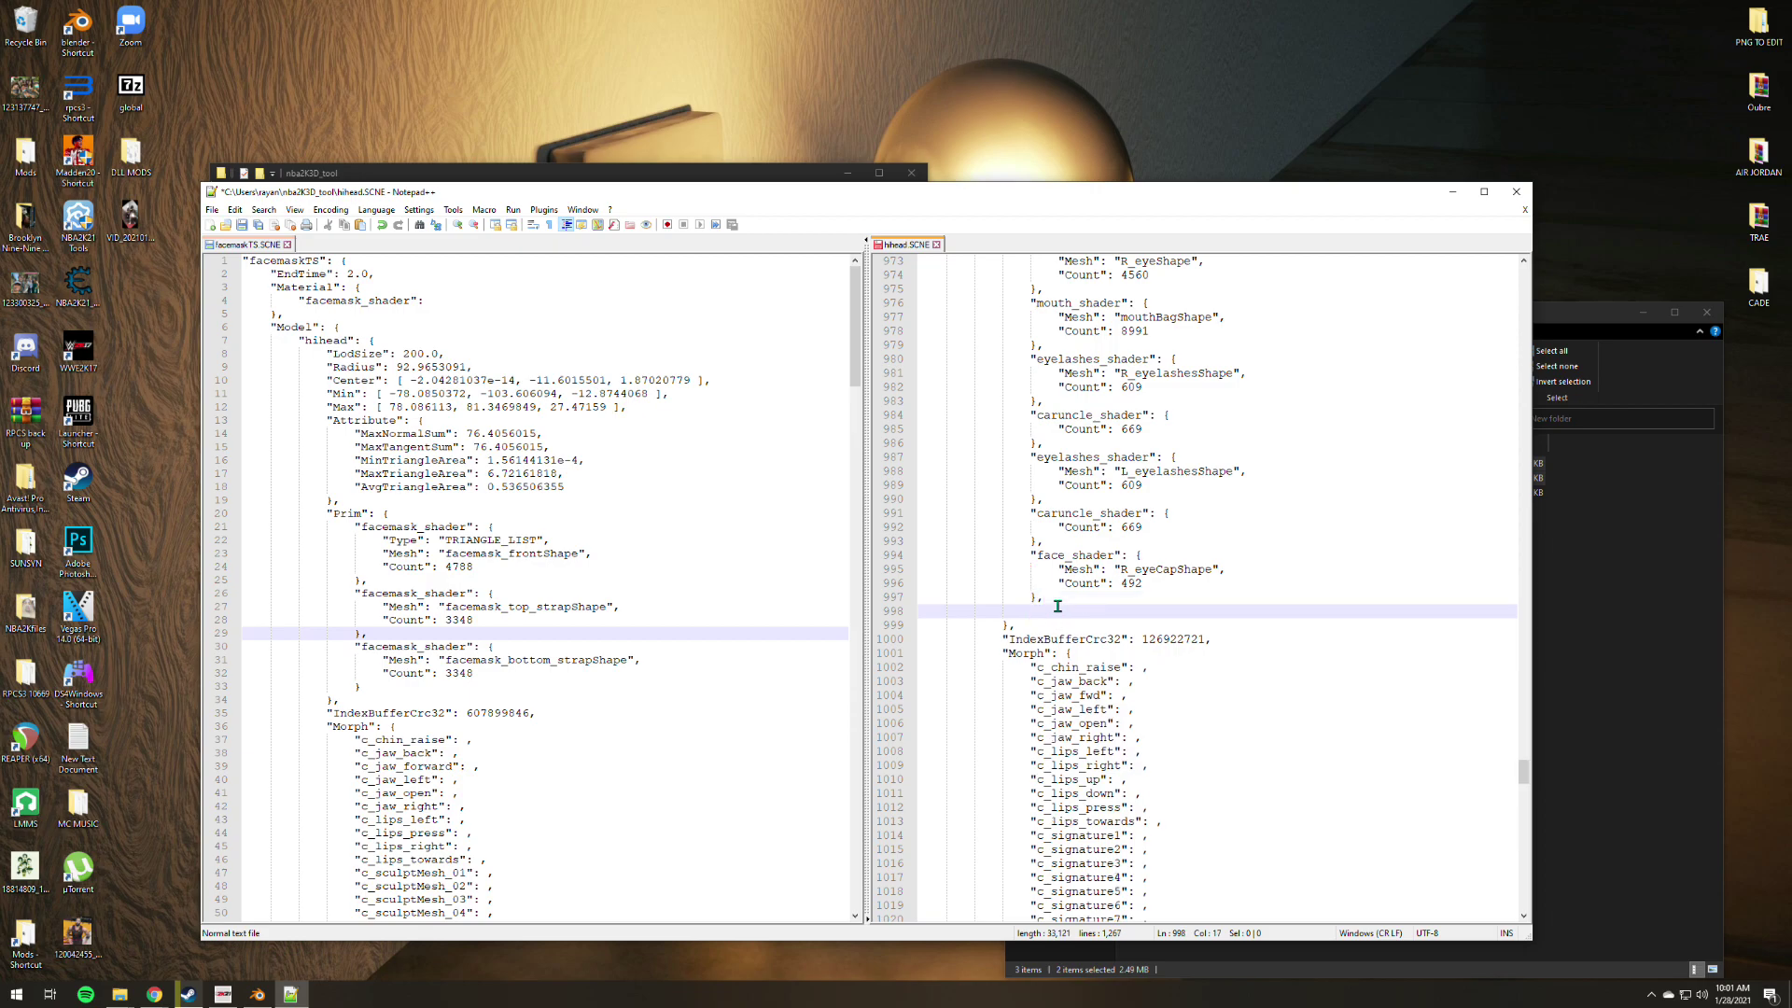
pyautogui.press('BackSpace')
pyautogui.press('BackSpace')
pyautogui.press('BackSpace')
pyautogui.write('"facemask_shader": { \t\t\t\t\t"Type": "TRIANGLE_LIST", \t\t\t\t\t"Mesh": "facemask_frontShape", \t\t\t\t\t"Count": 4788 \t\t\t\t}, \t\t\t\t"facemask_shader": { \t\t\t\t\t"Mesh": "facemask_top_strapShape", \t\t\t\t\t"Count": 3348 \t\t\t\t}, \t\t\t\t"facemask_shader": { \t\t\t\t\t"Mesh": "facemask_bottom_strapShape", \t\t\t\t\t"Count": 3348 \t\t\t\t}')
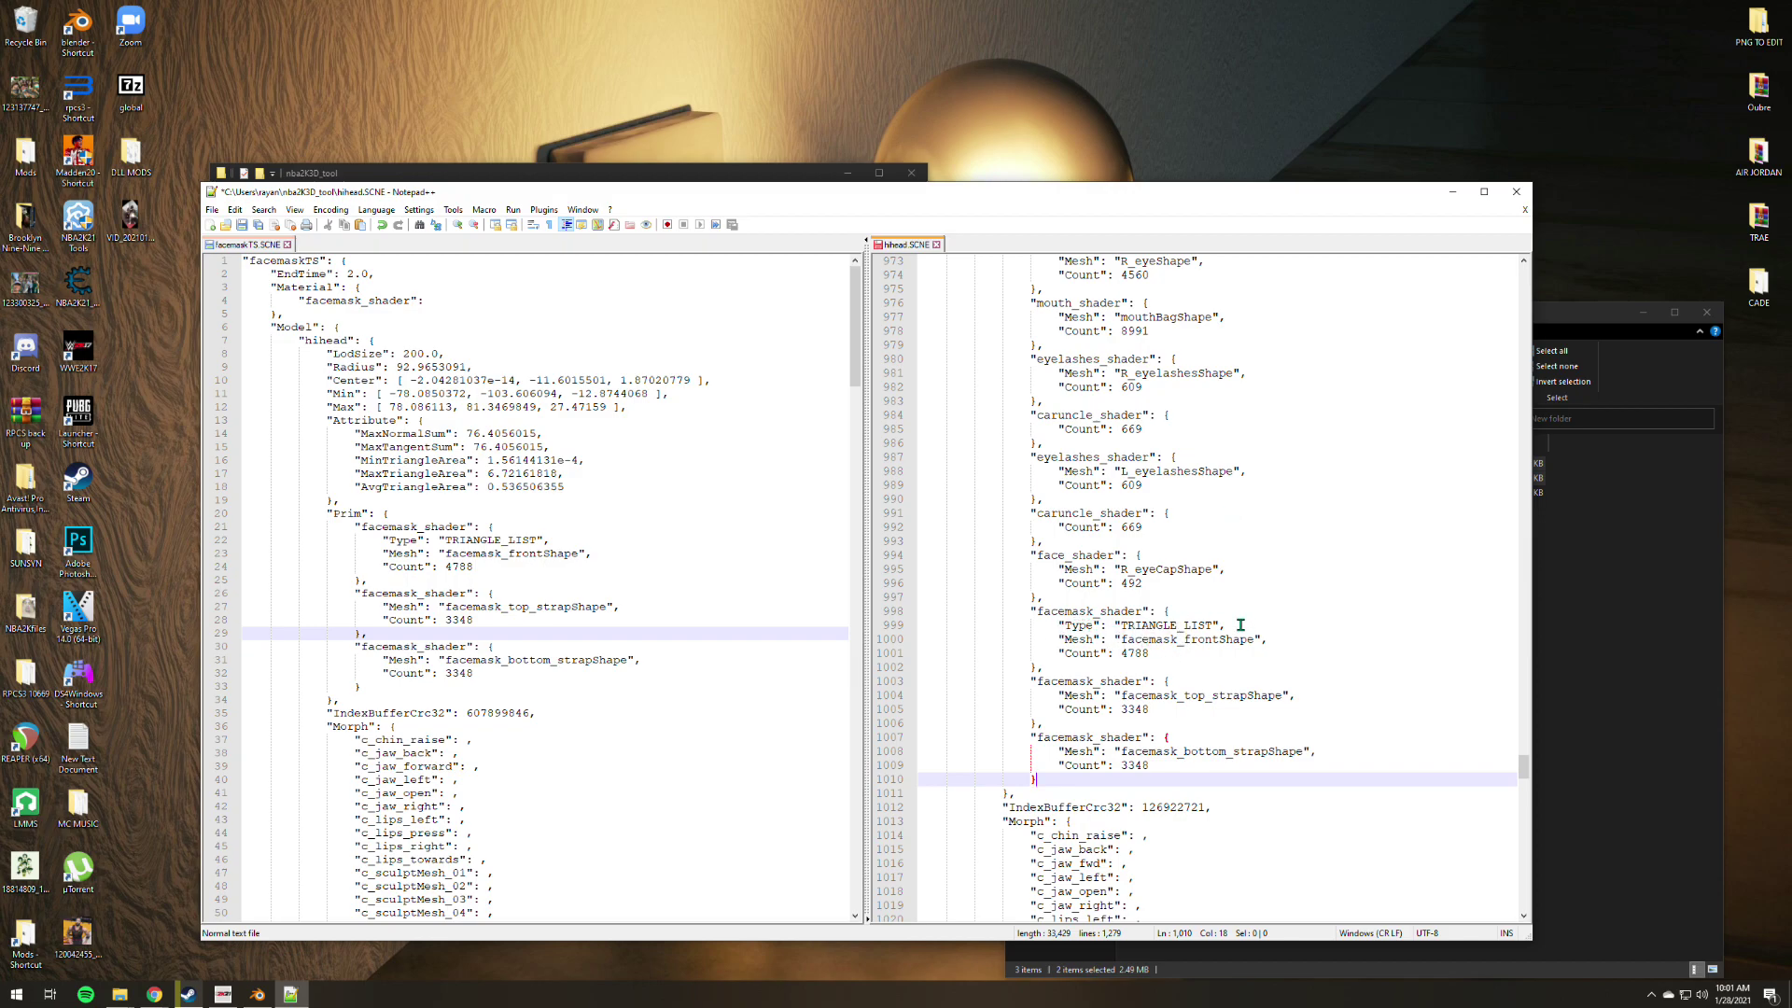
# Delete the extra "Type": "TRIANGLE_LIST" line from the first pasted facemask block.
pyautogui.moveTo(1240, 624); pyautogui.dragTo(915, 628)
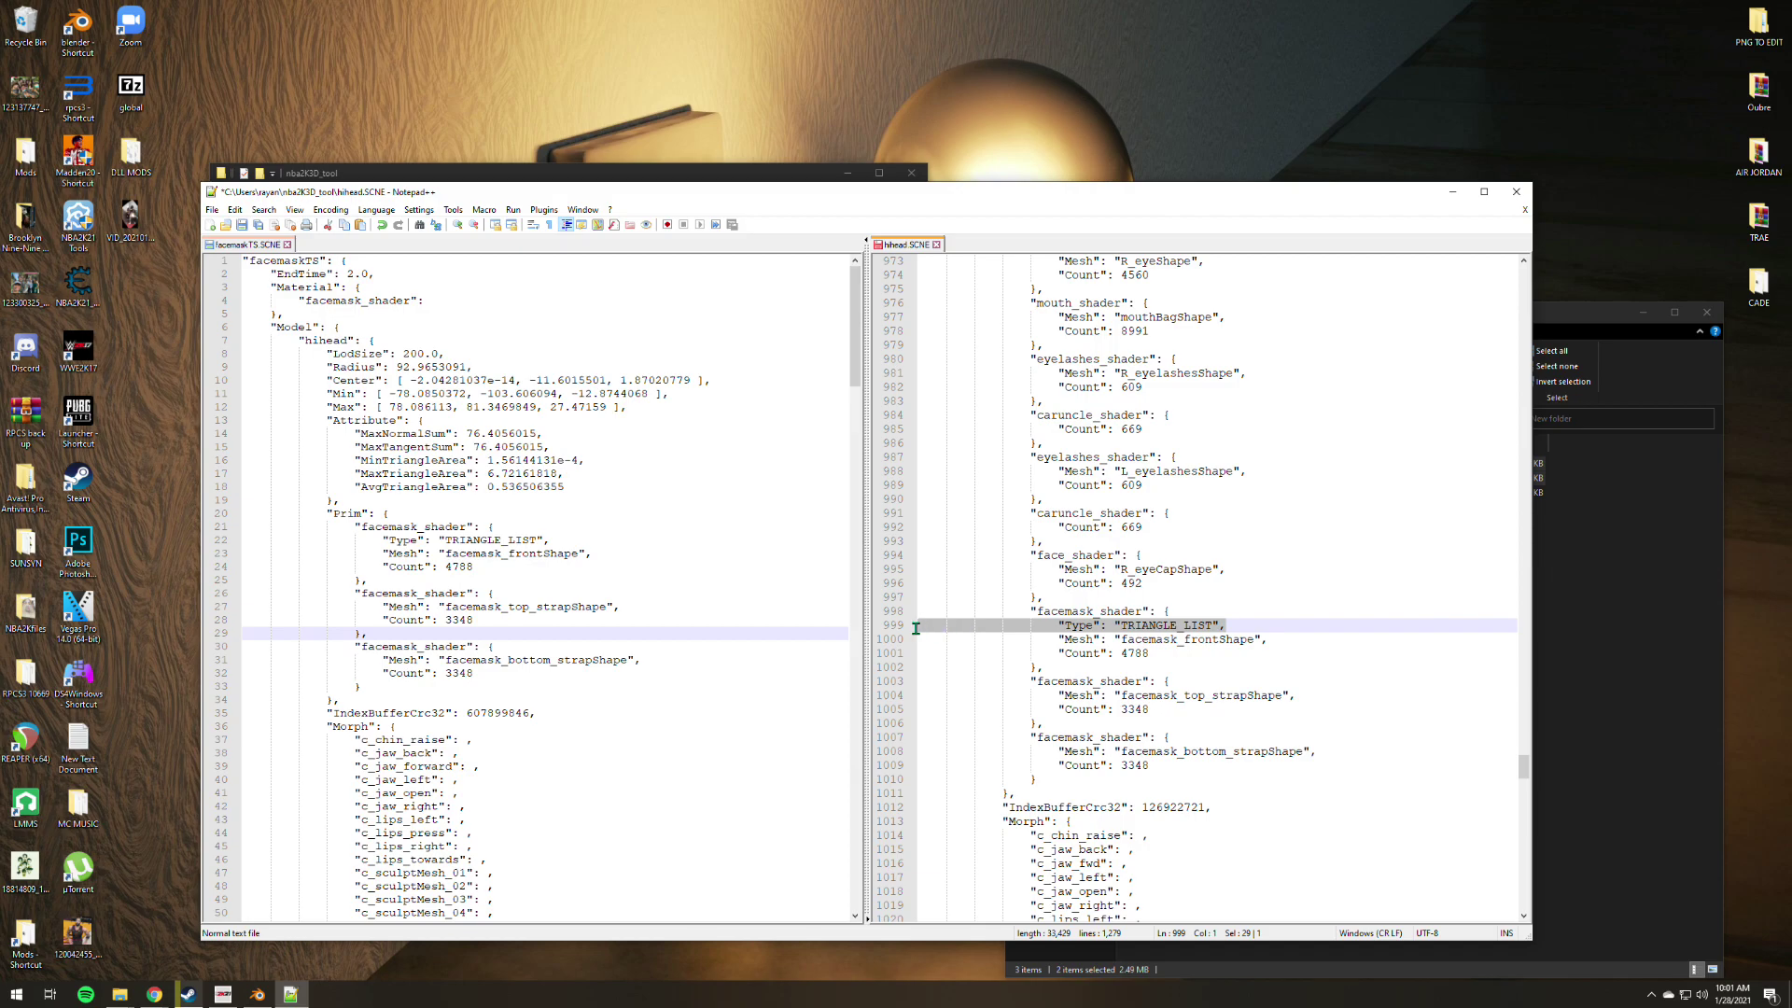
pyautogui.scroll(13, 1166, 644)
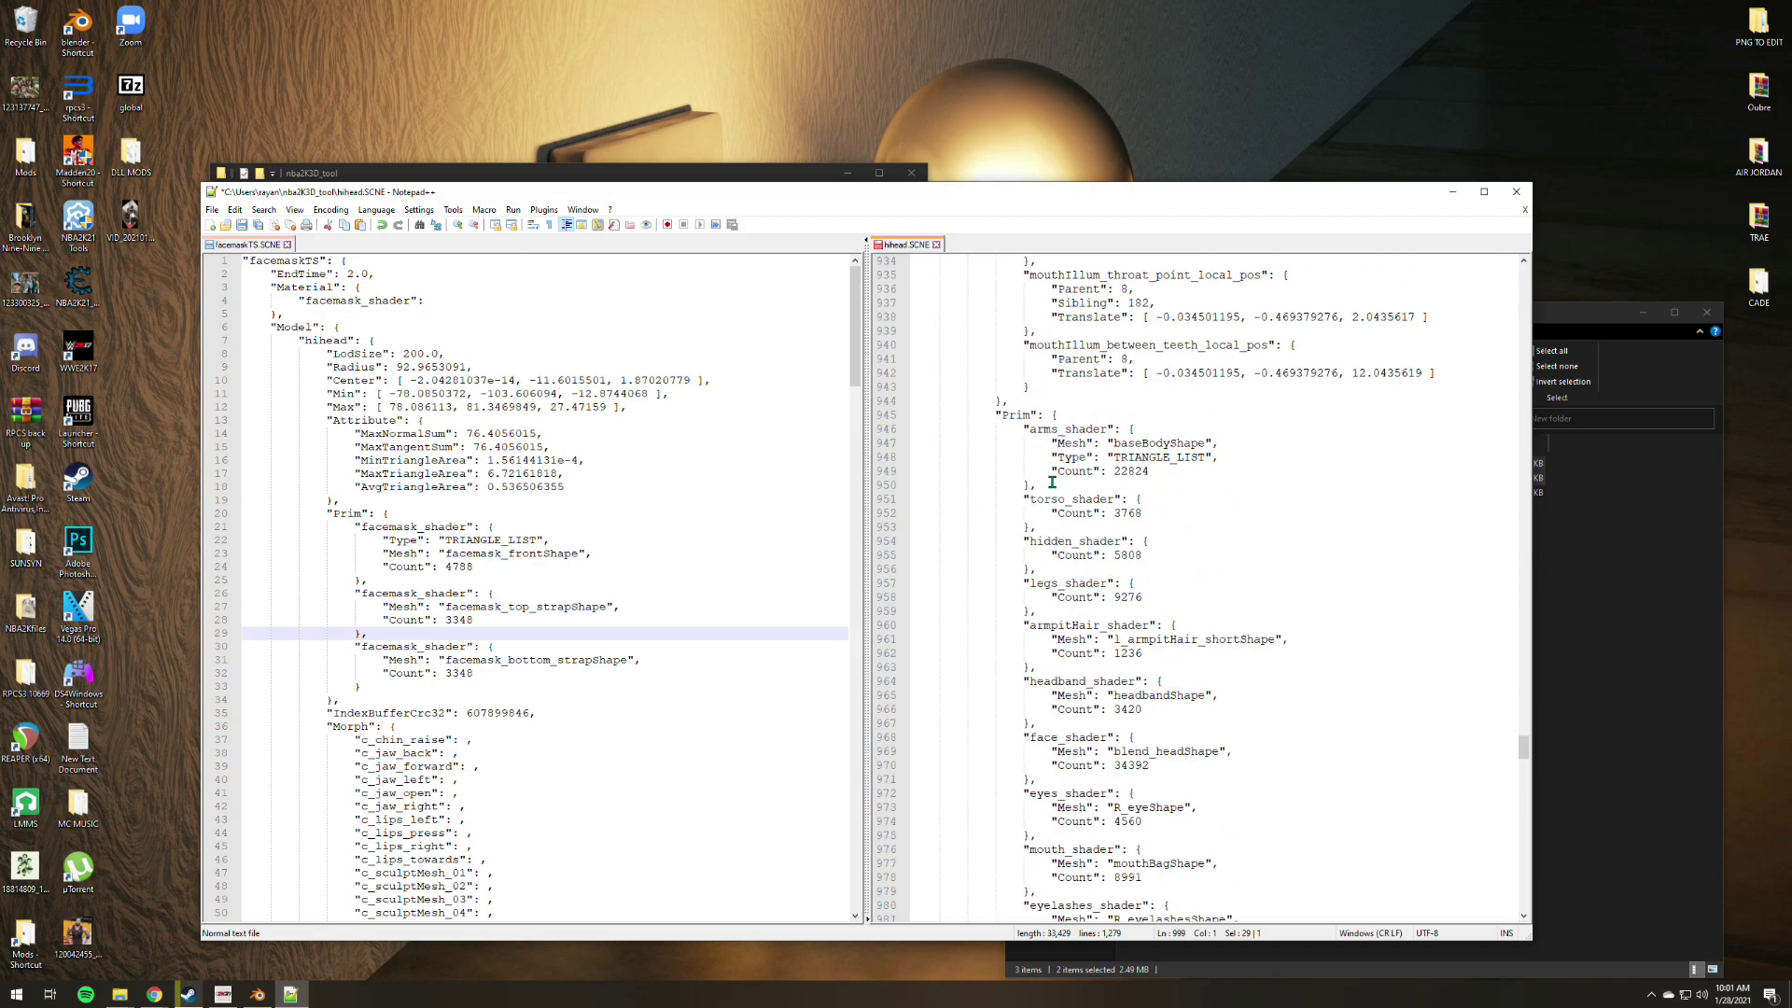
pyautogui.moveTo(1262, 458); pyautogui.dragTo(911, 459)
pyautogui.scroll(-13, 1218, 556)
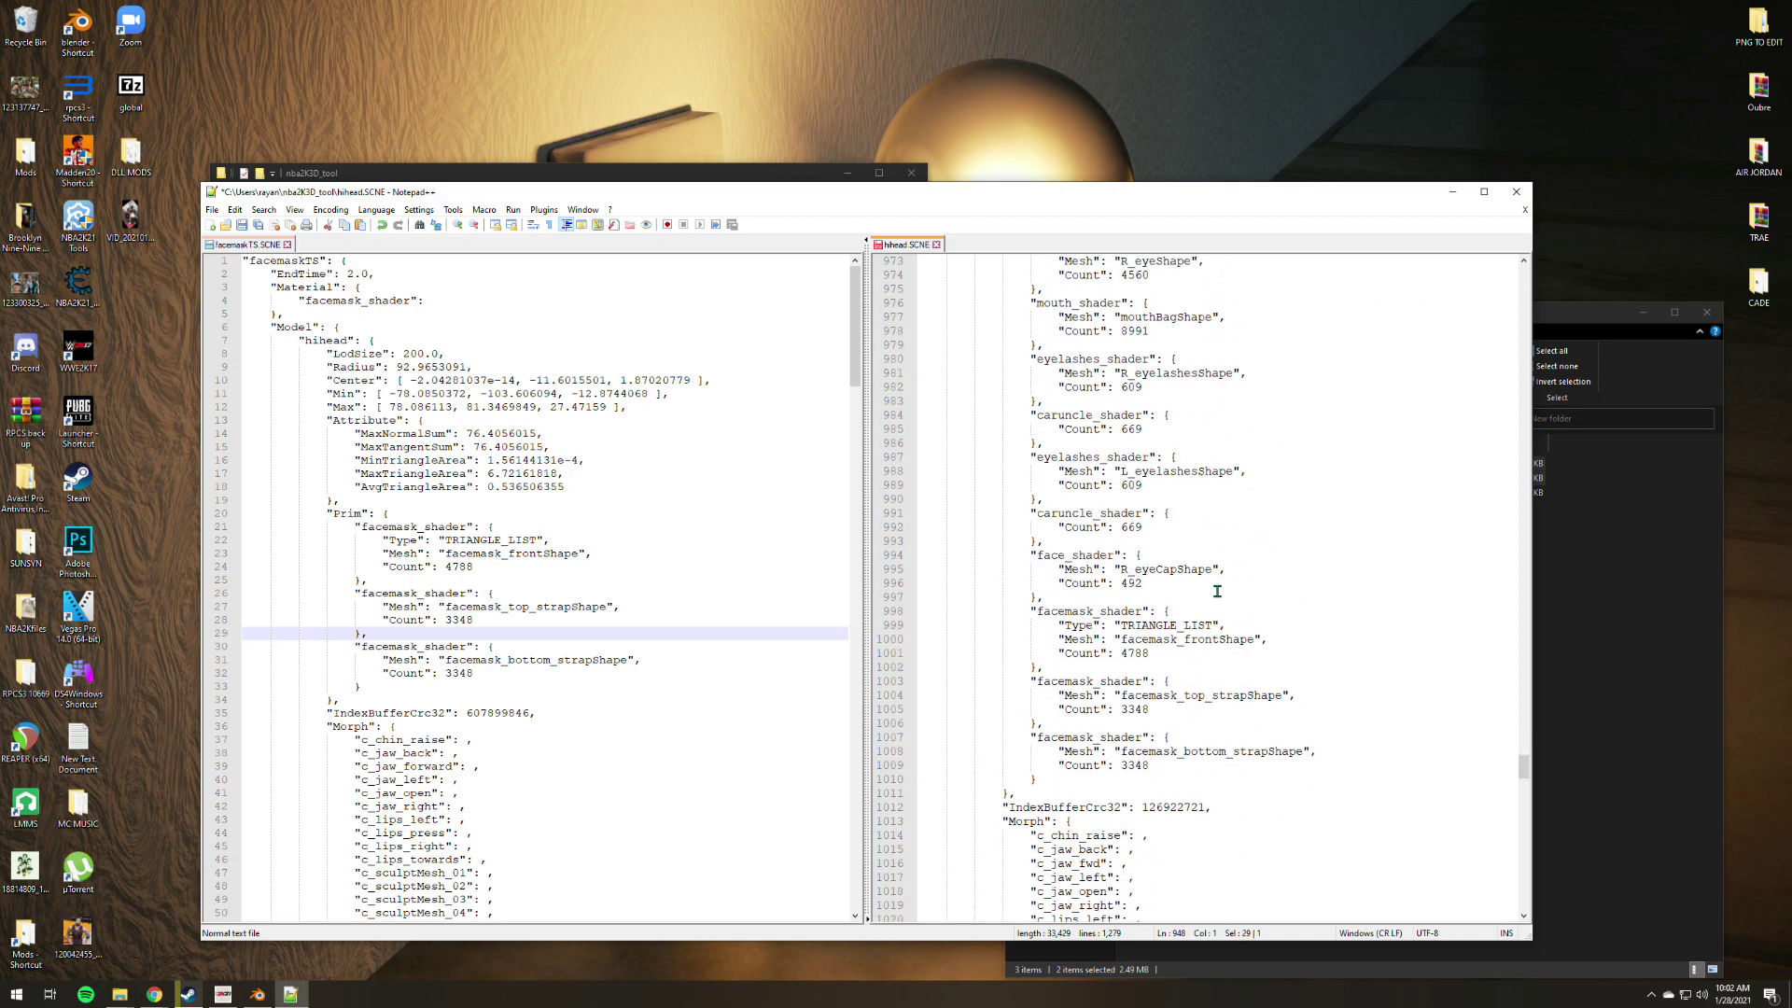
pyautogui.moveTo(1229, 623); pyautogui.dragTo(913, 624)
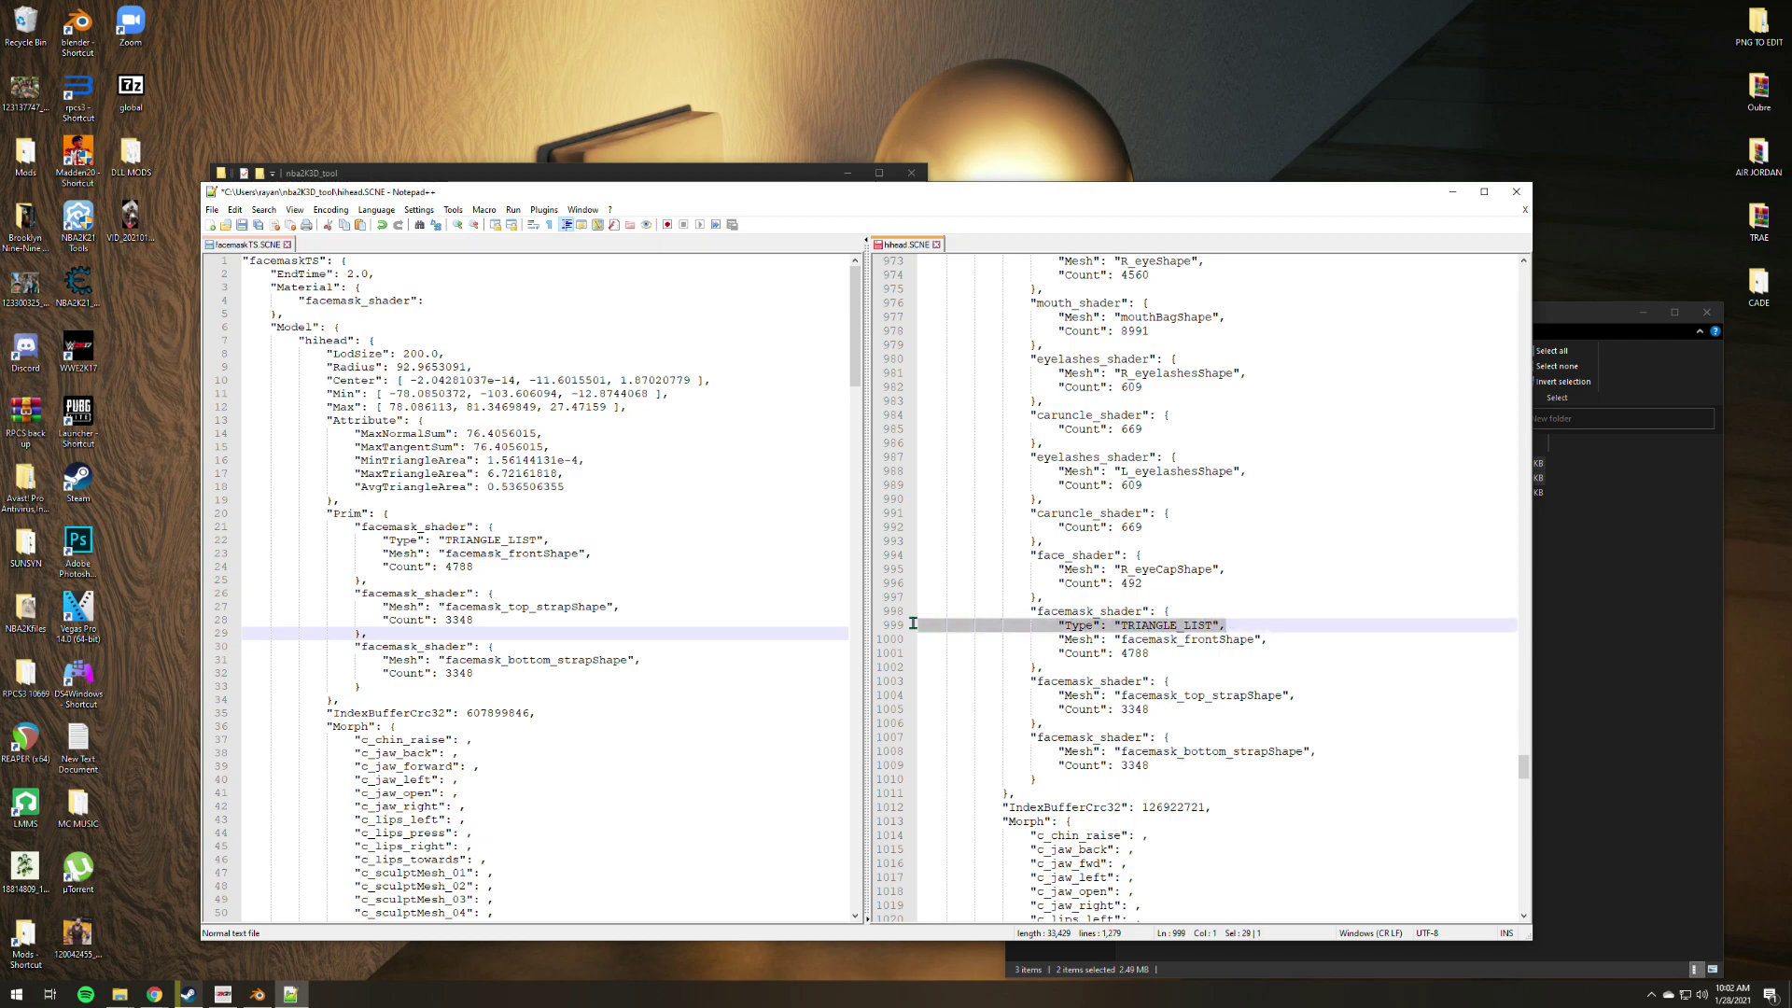
pyautogui.press('BackSpace')
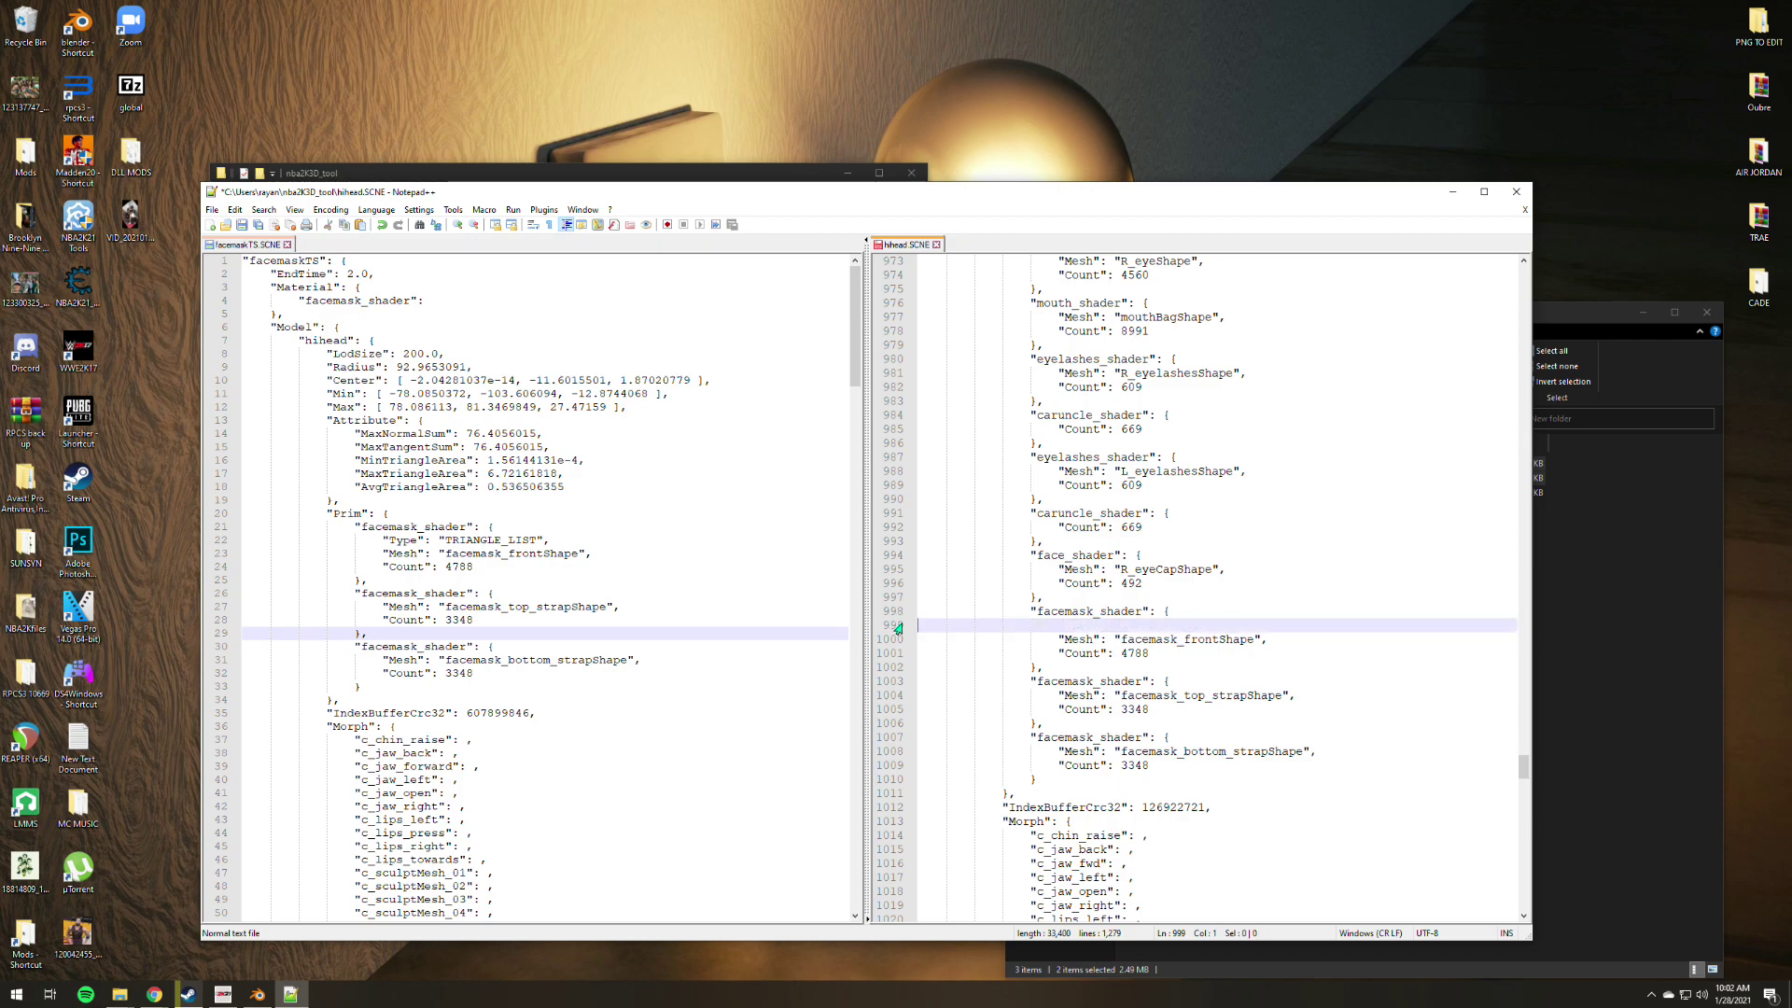
pyautogui.press('BackSpace')
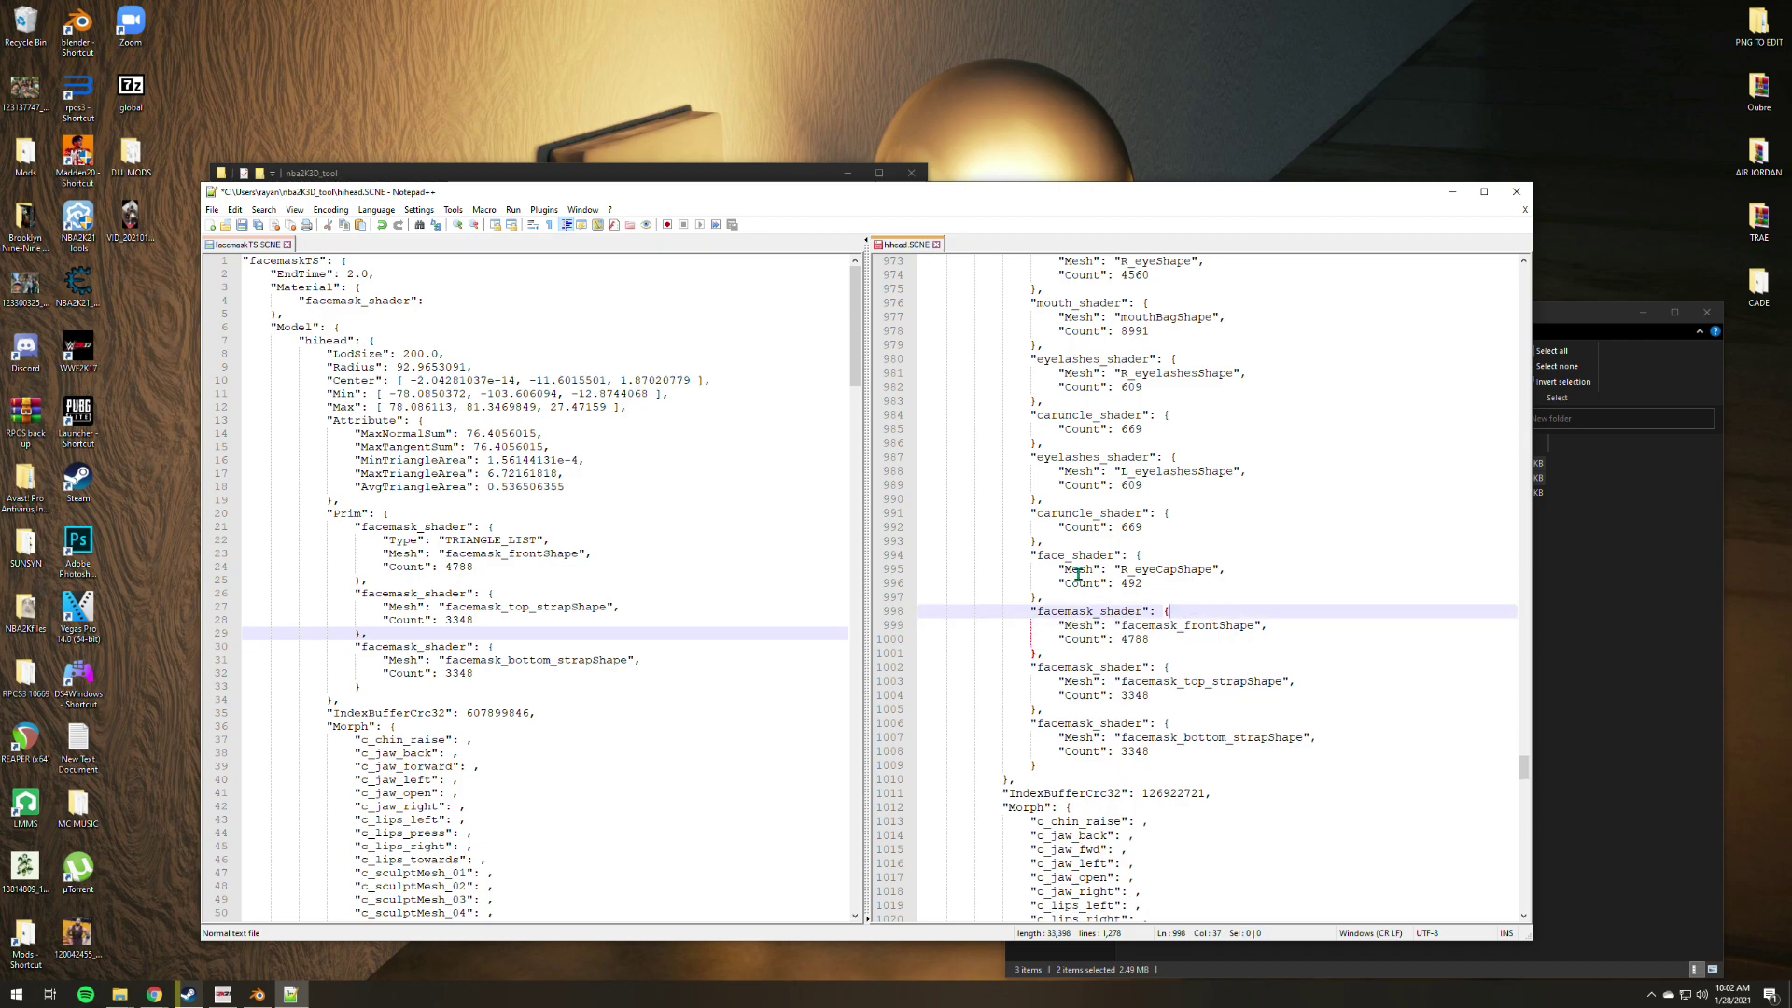
# Save the edited hihead.SCNE file.
pyautogui.scroll(-2, 1106, 560)
pyautogui.click(1304, 420)
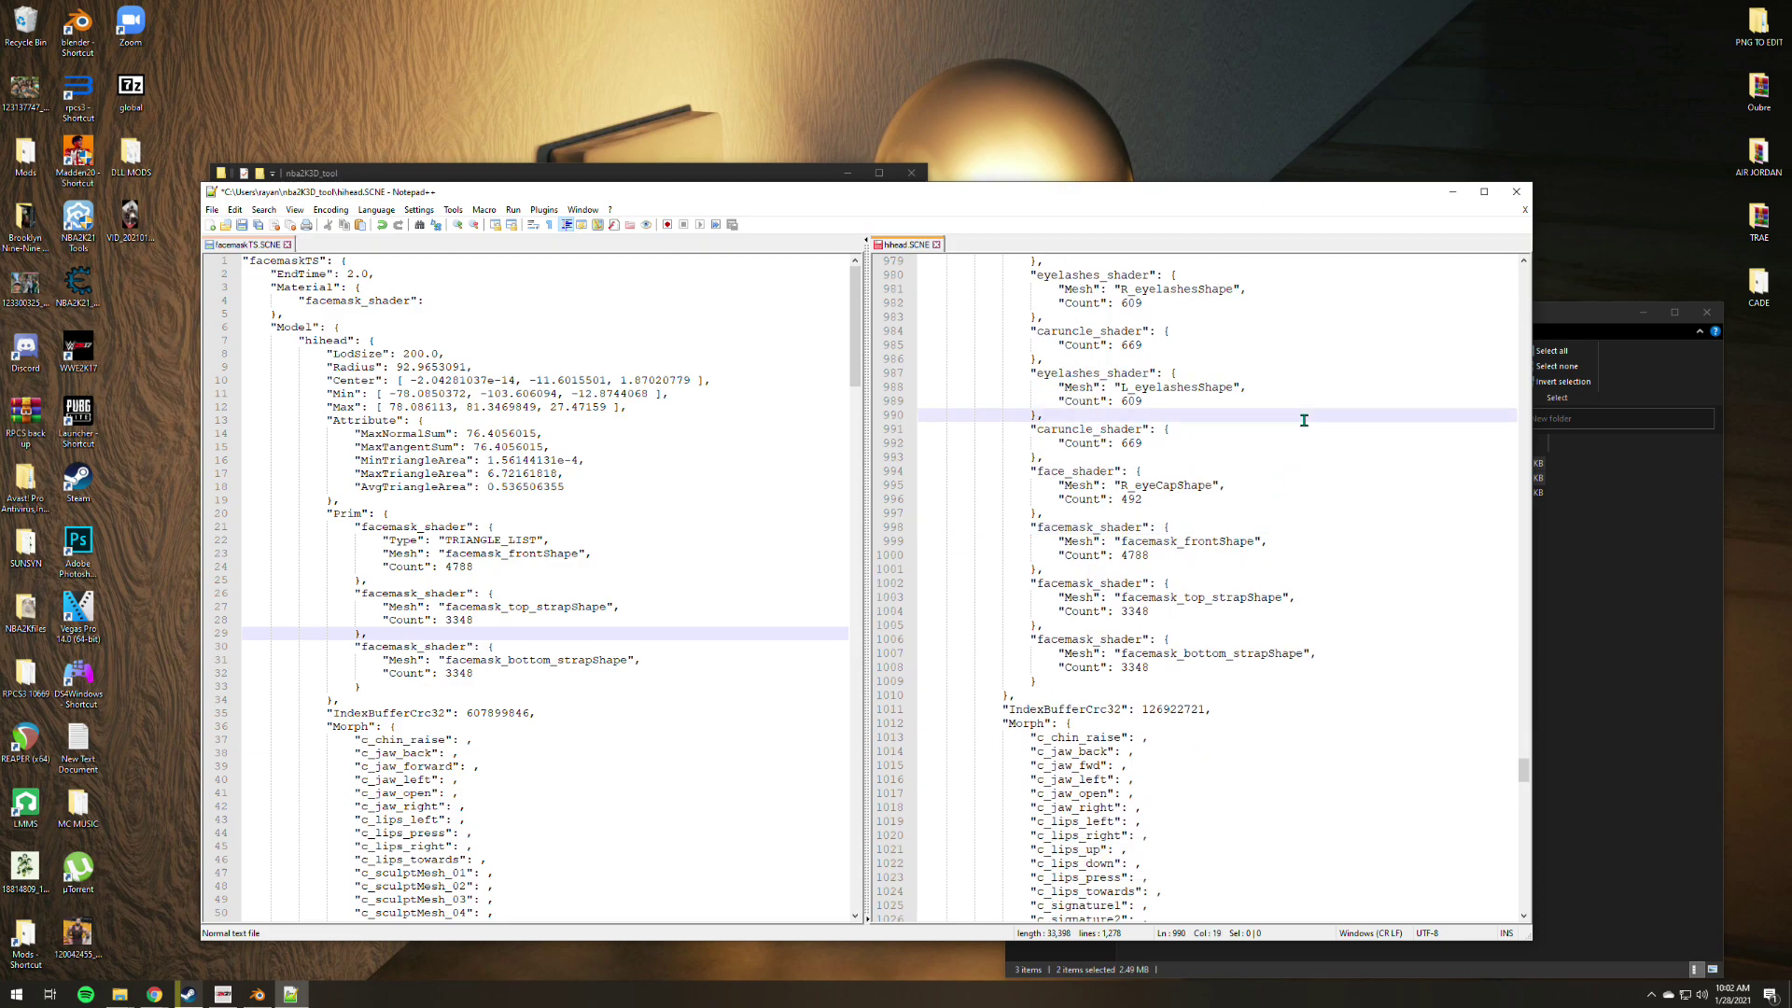
pyautogui.click(974, 456)
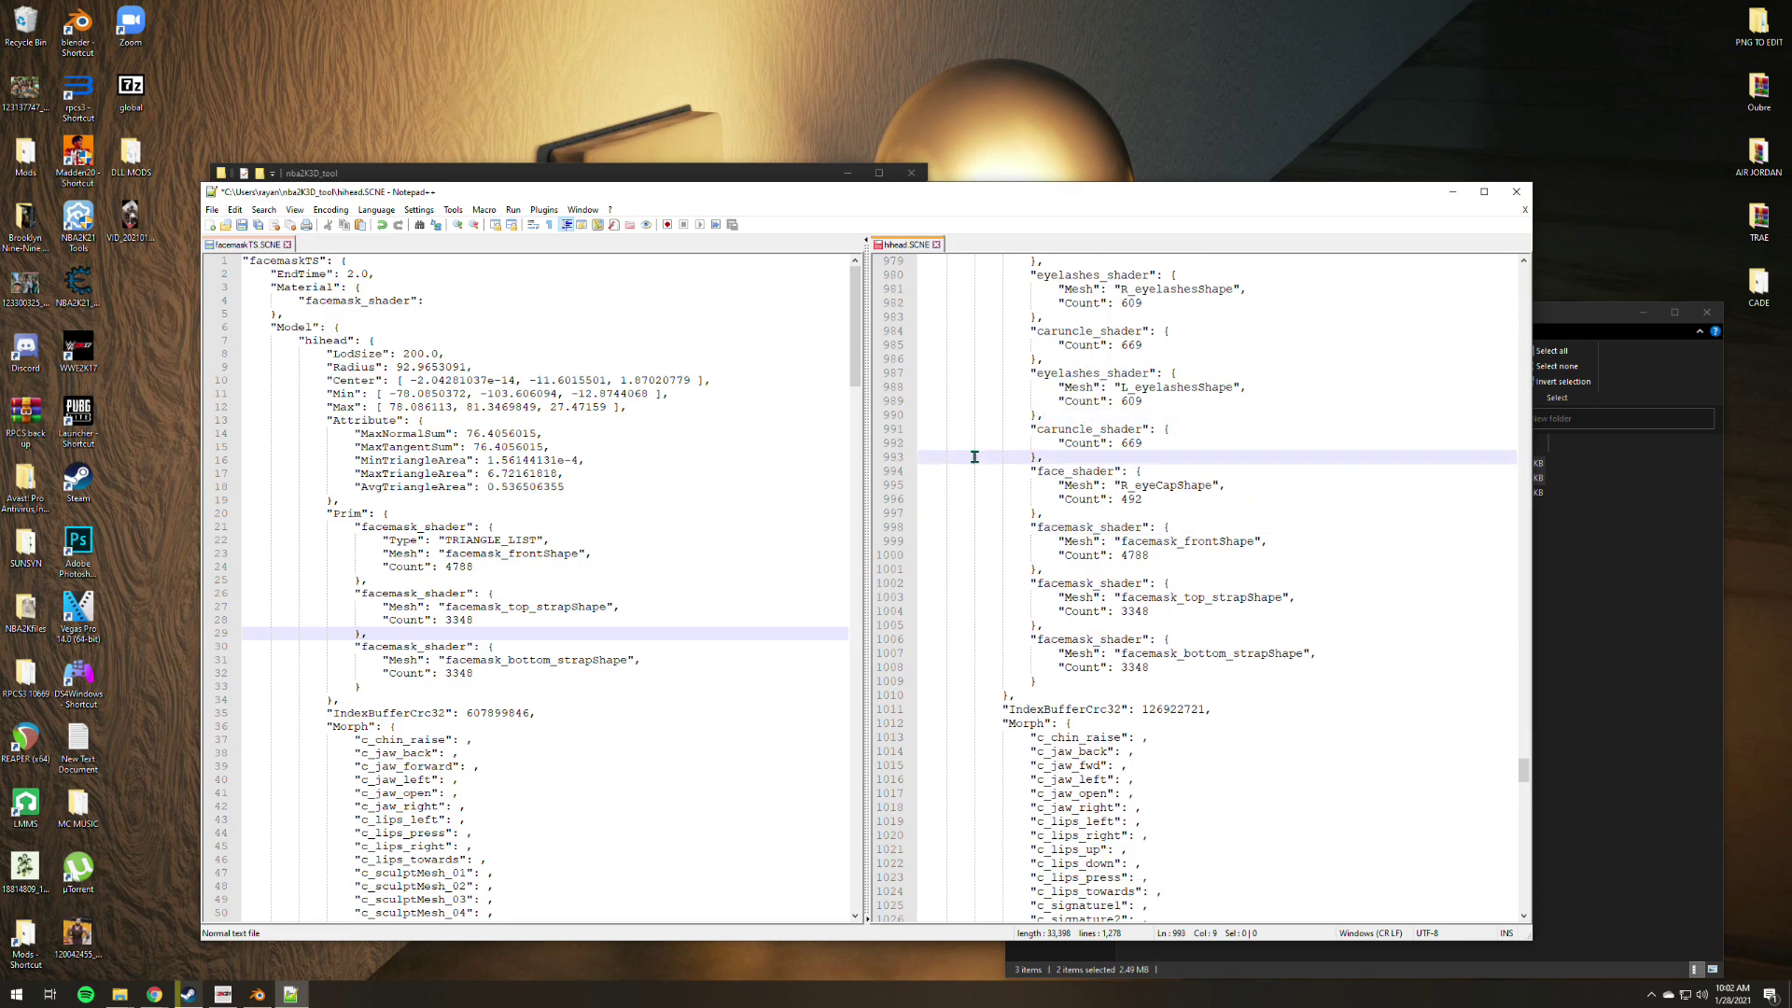
pyautogui.hotkey('ctrl', 's')
# Close Notepad++, refresh the desktop, and check the exported_new folder.
pyautogui.click(1510, 202)
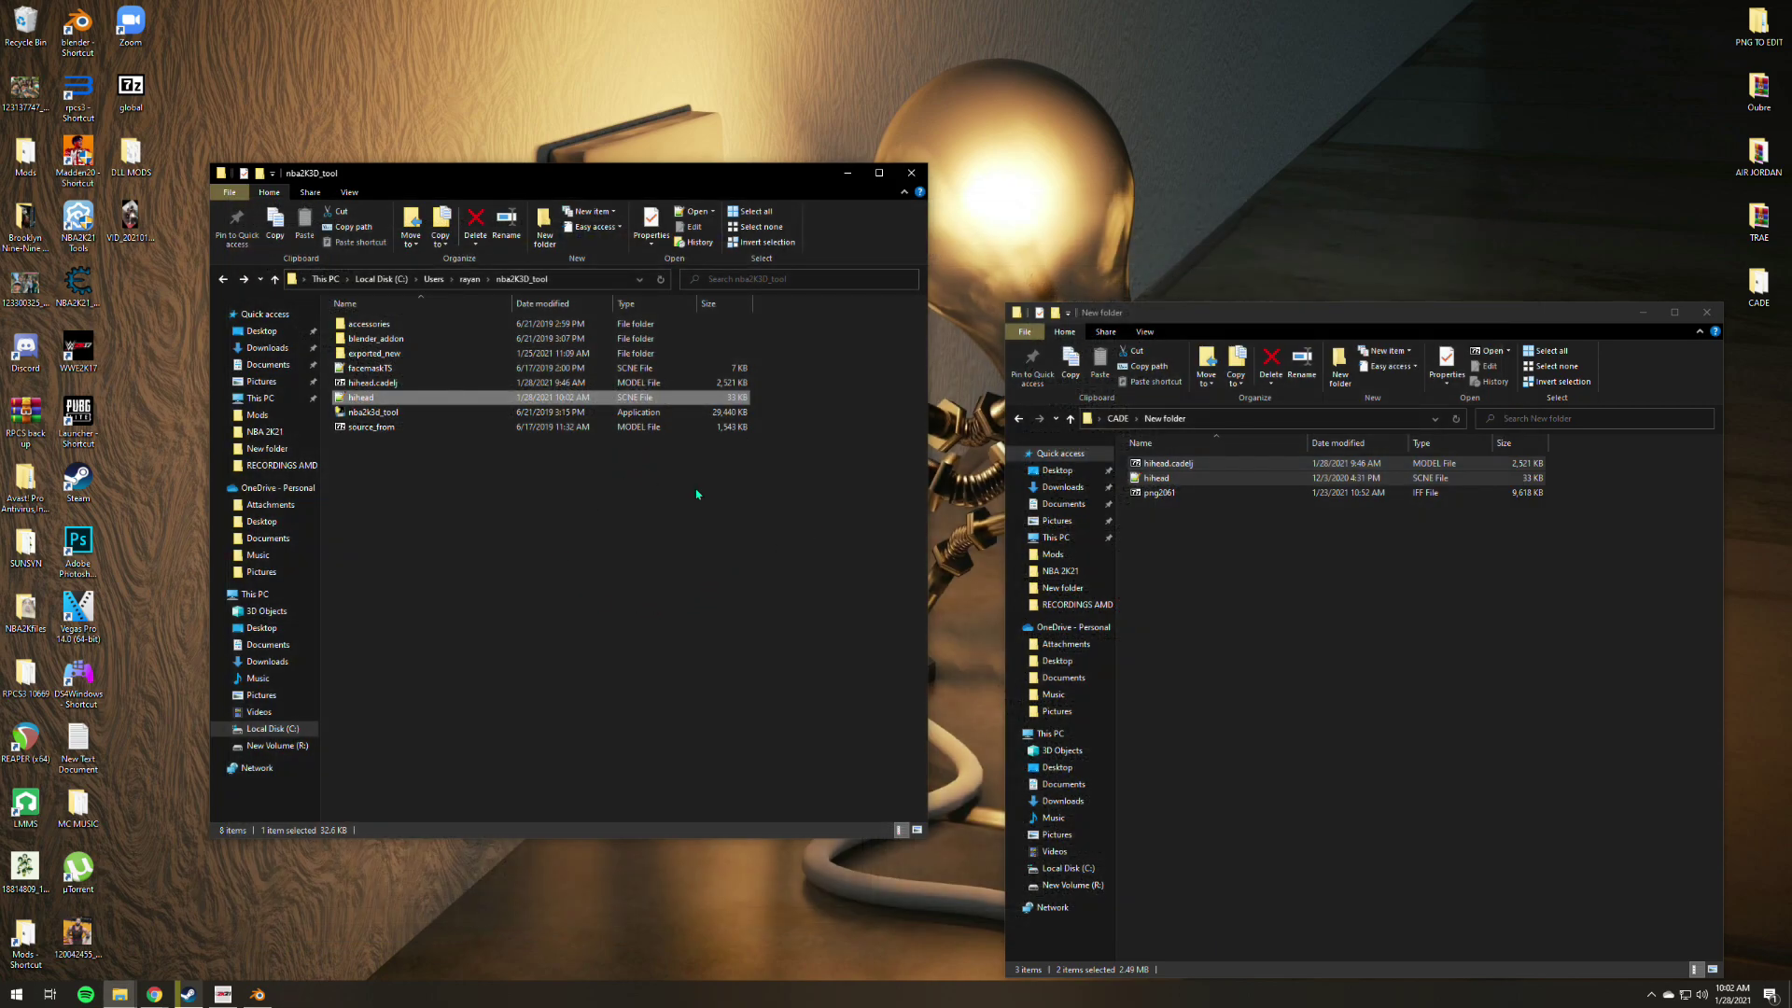
pyautogui.click(349, 413)
pyautogui.rightClick(965, 163)
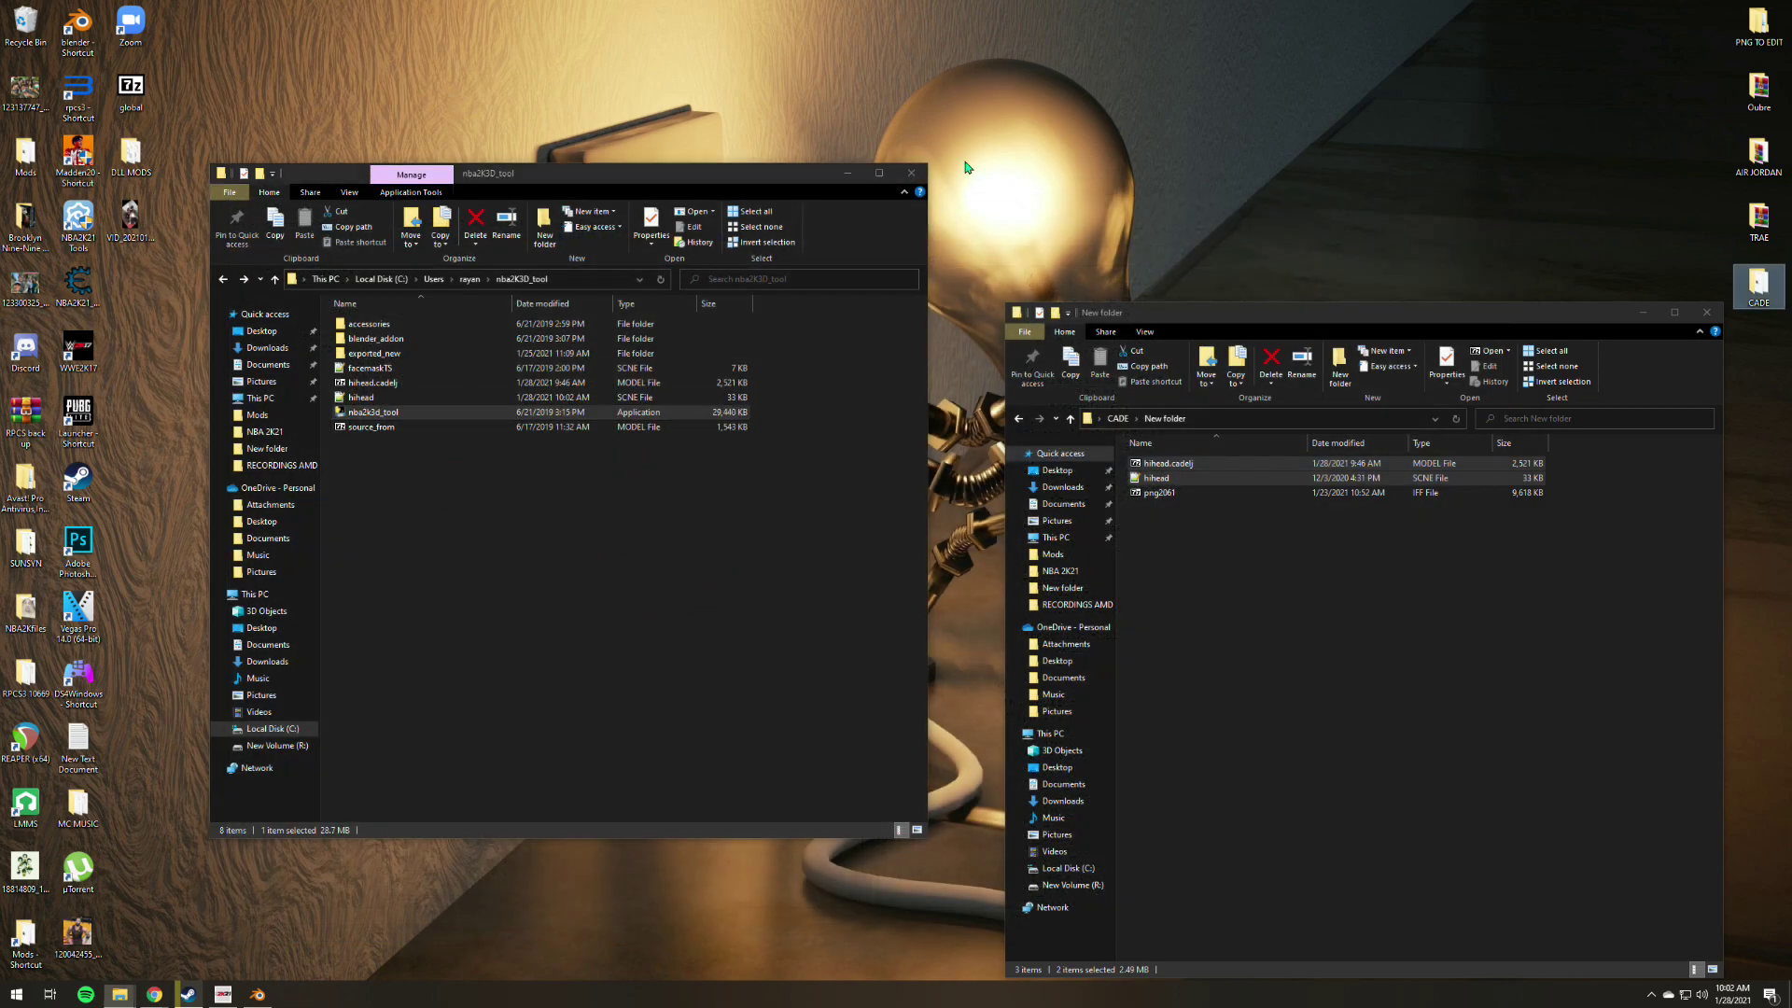
pyautogui.click(1002, 229)
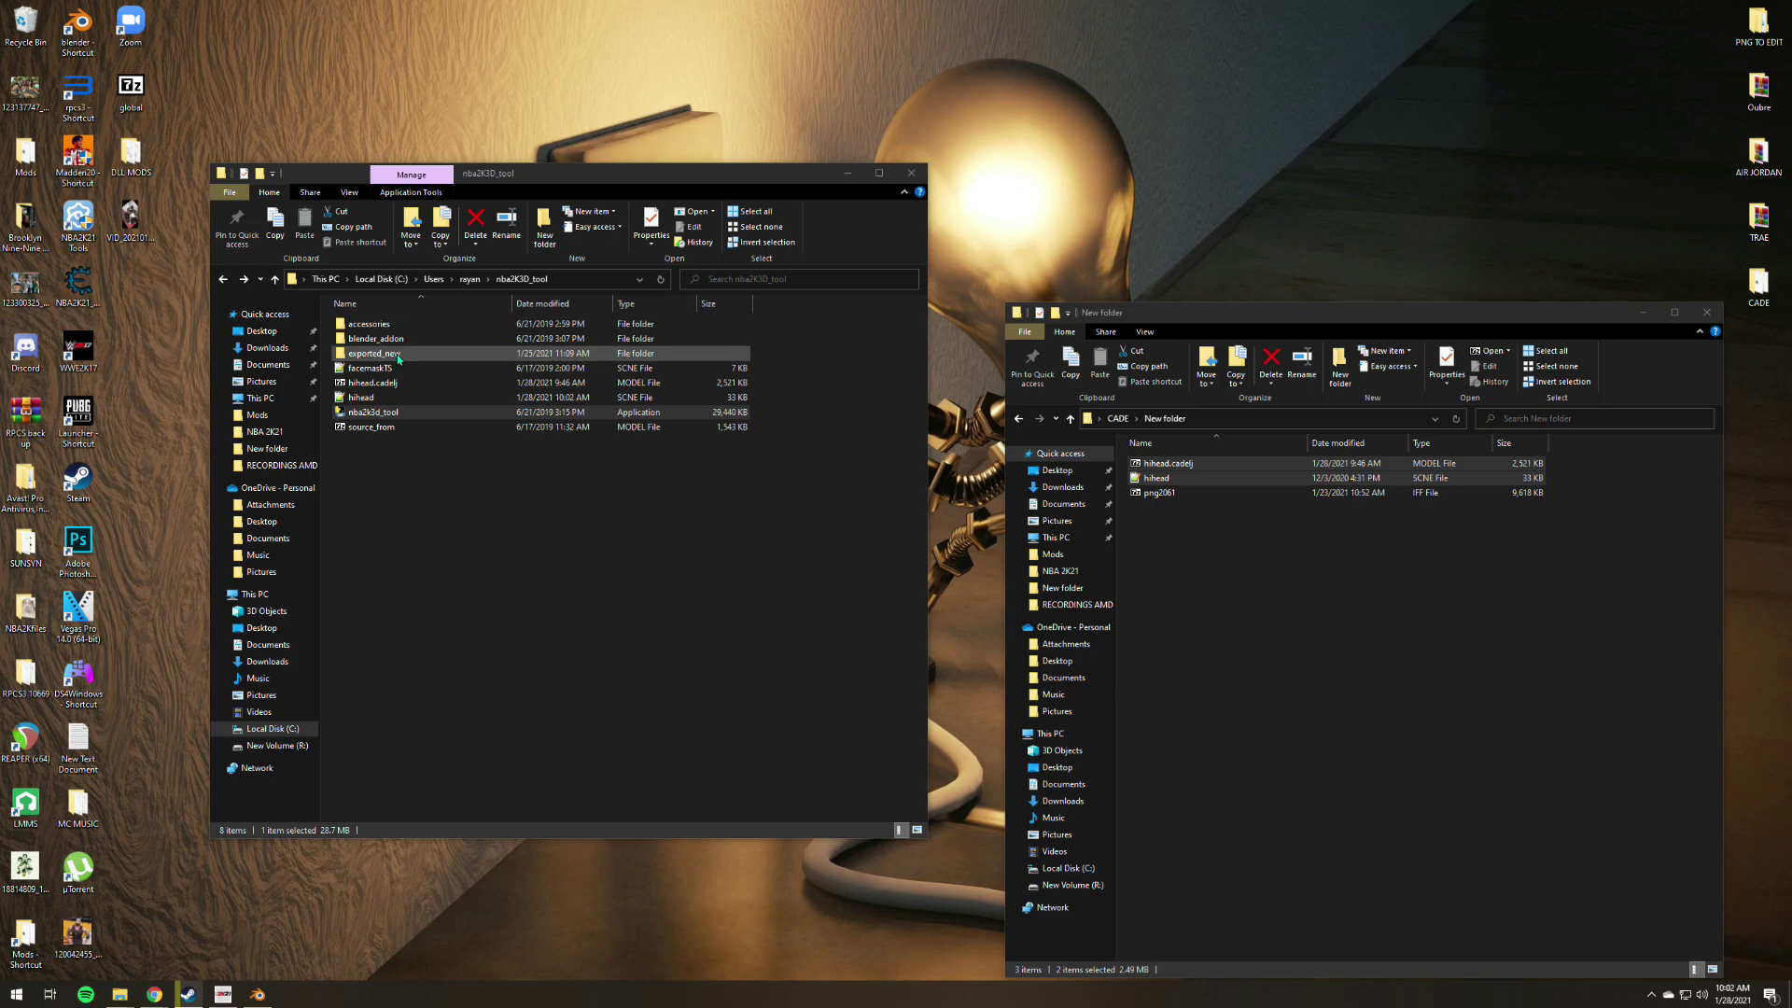
pyautogui.doubleClick(373, 353)
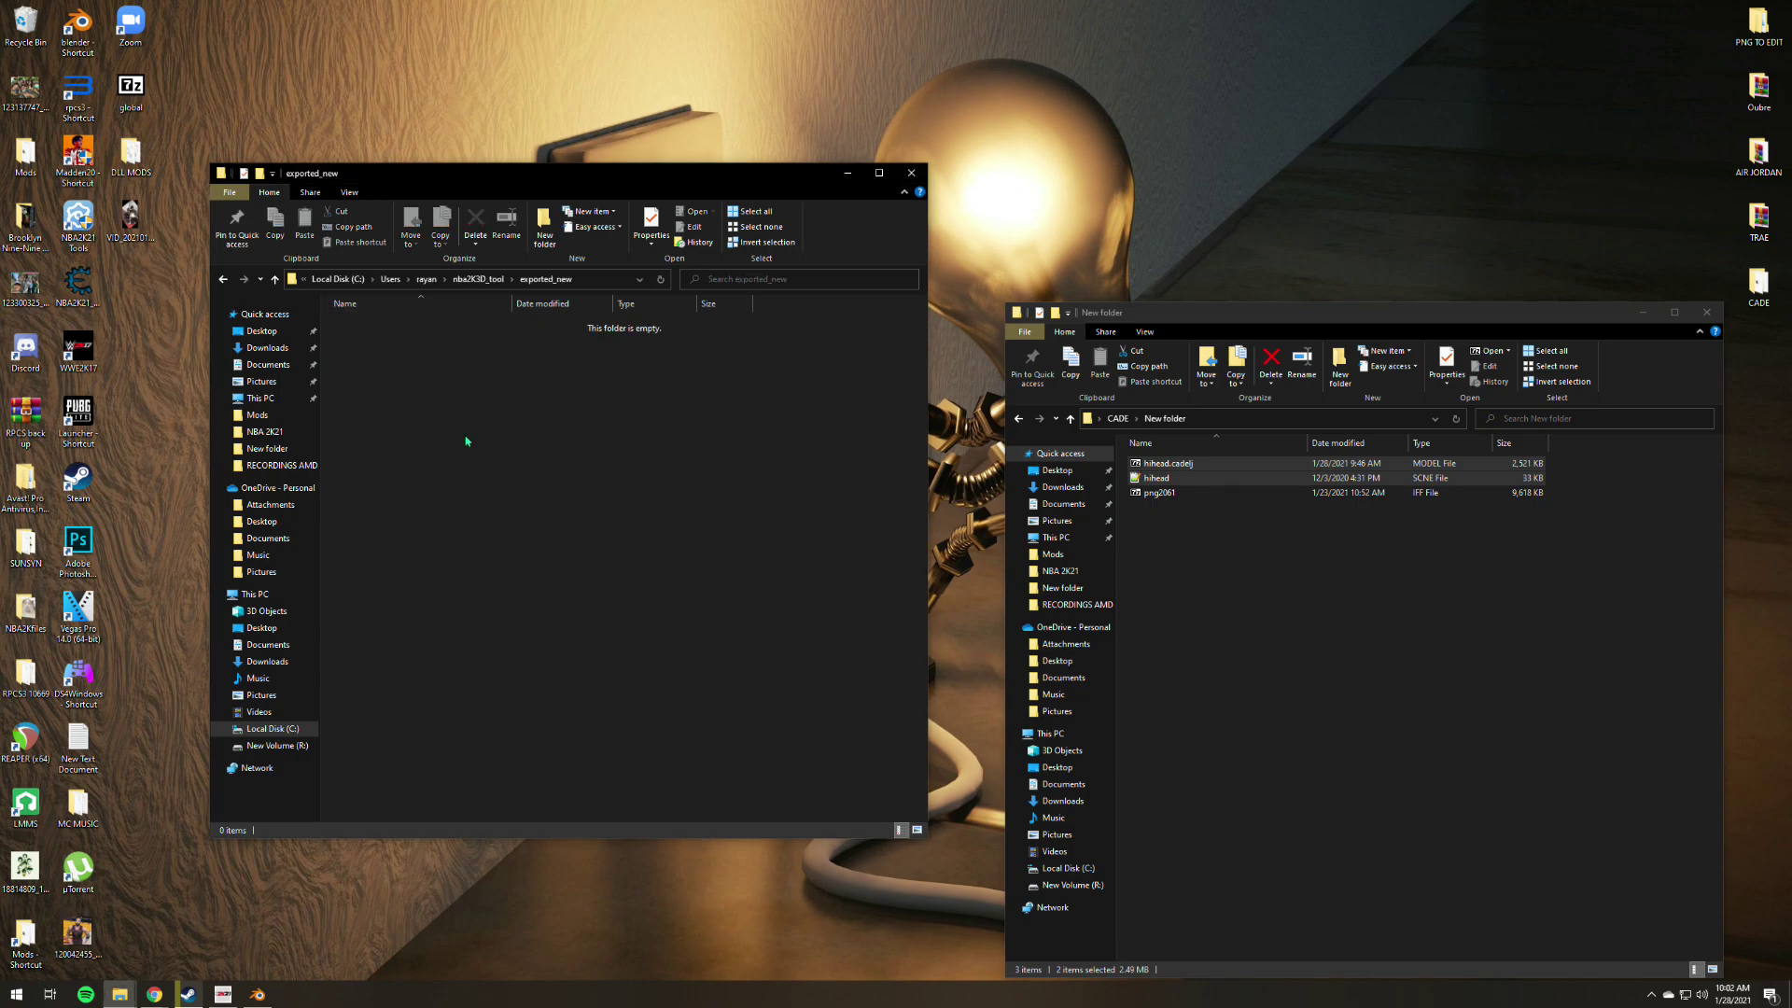
pyautogui.click(223, 279)
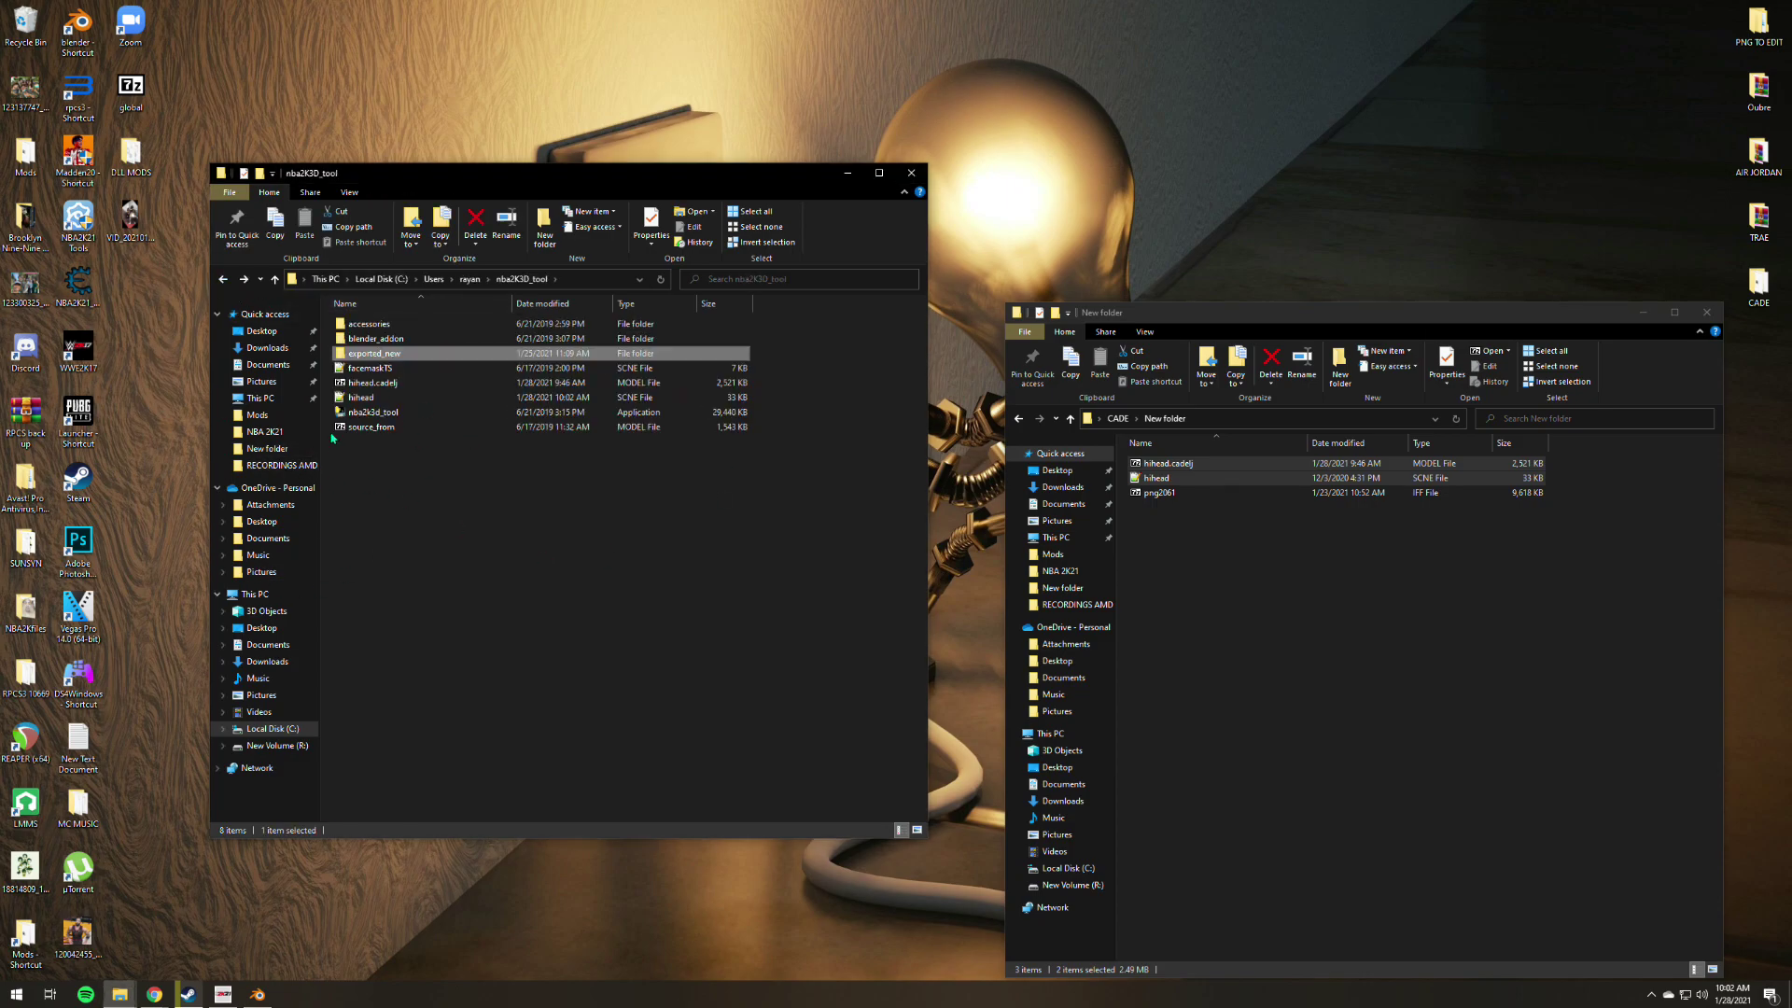
# Run nba2k3d_tool, submit the model geometry data, and dismiss the Task completed message.
pyautogui.doubleClick(363, 414)
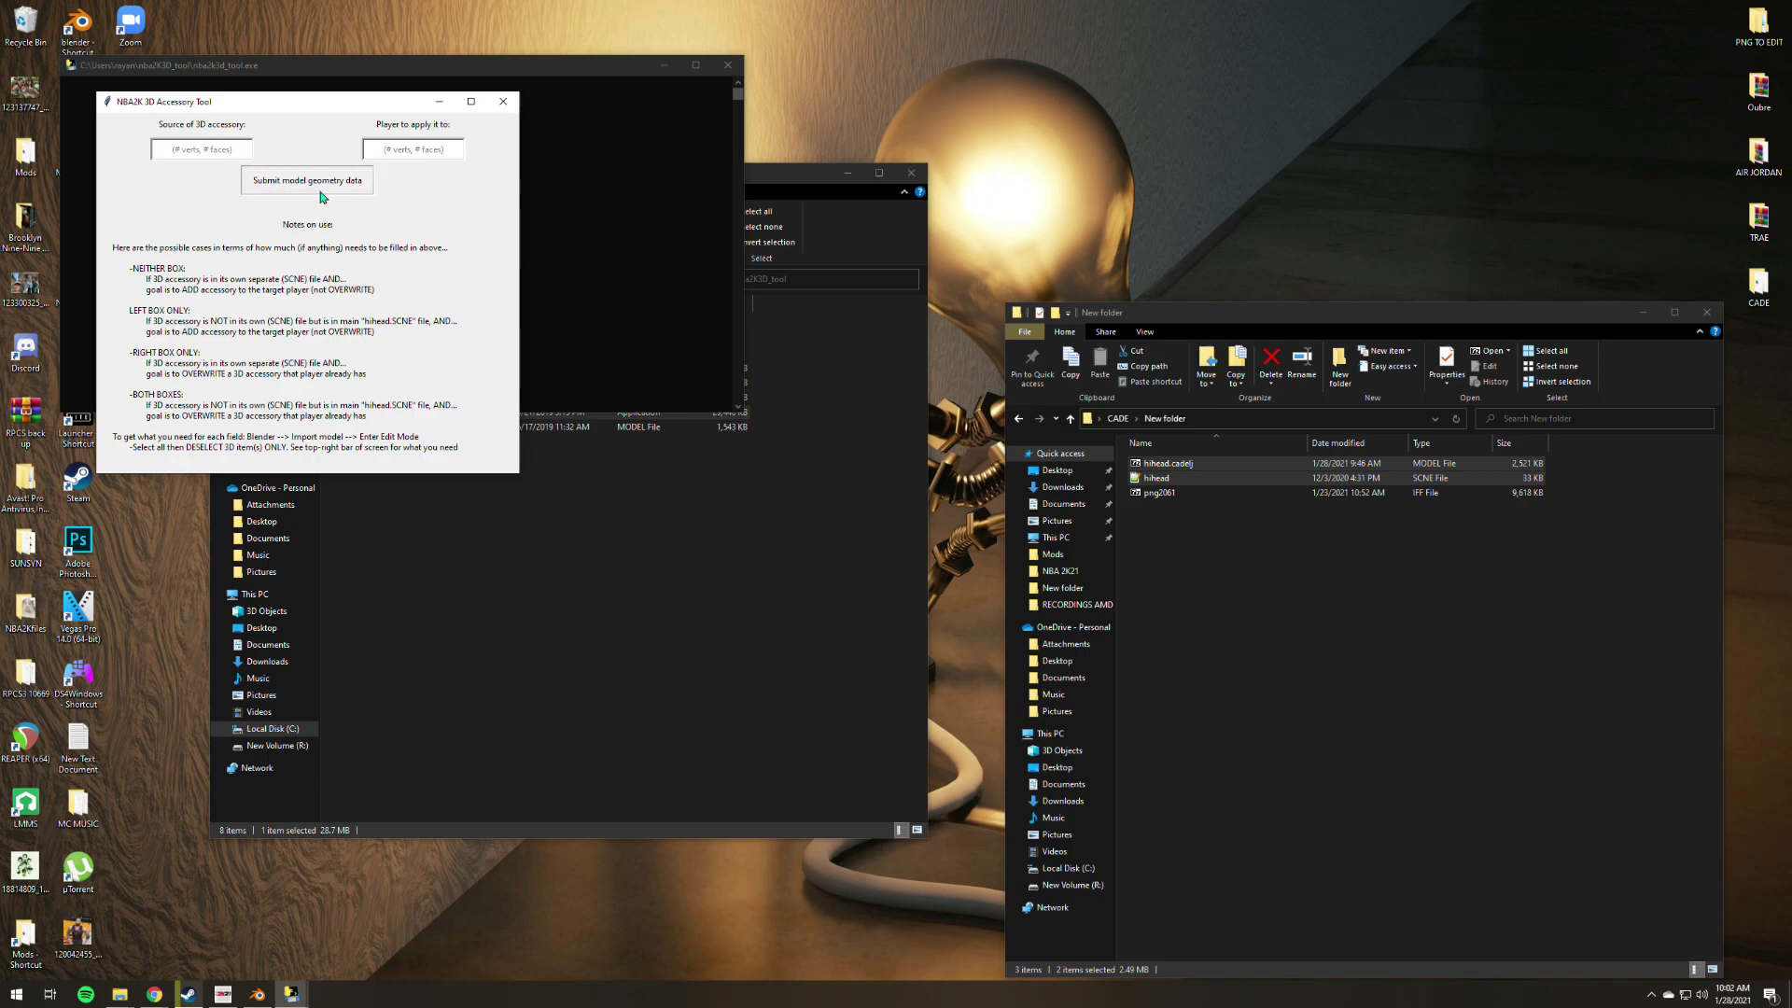
pyautogui.click(308, 183)
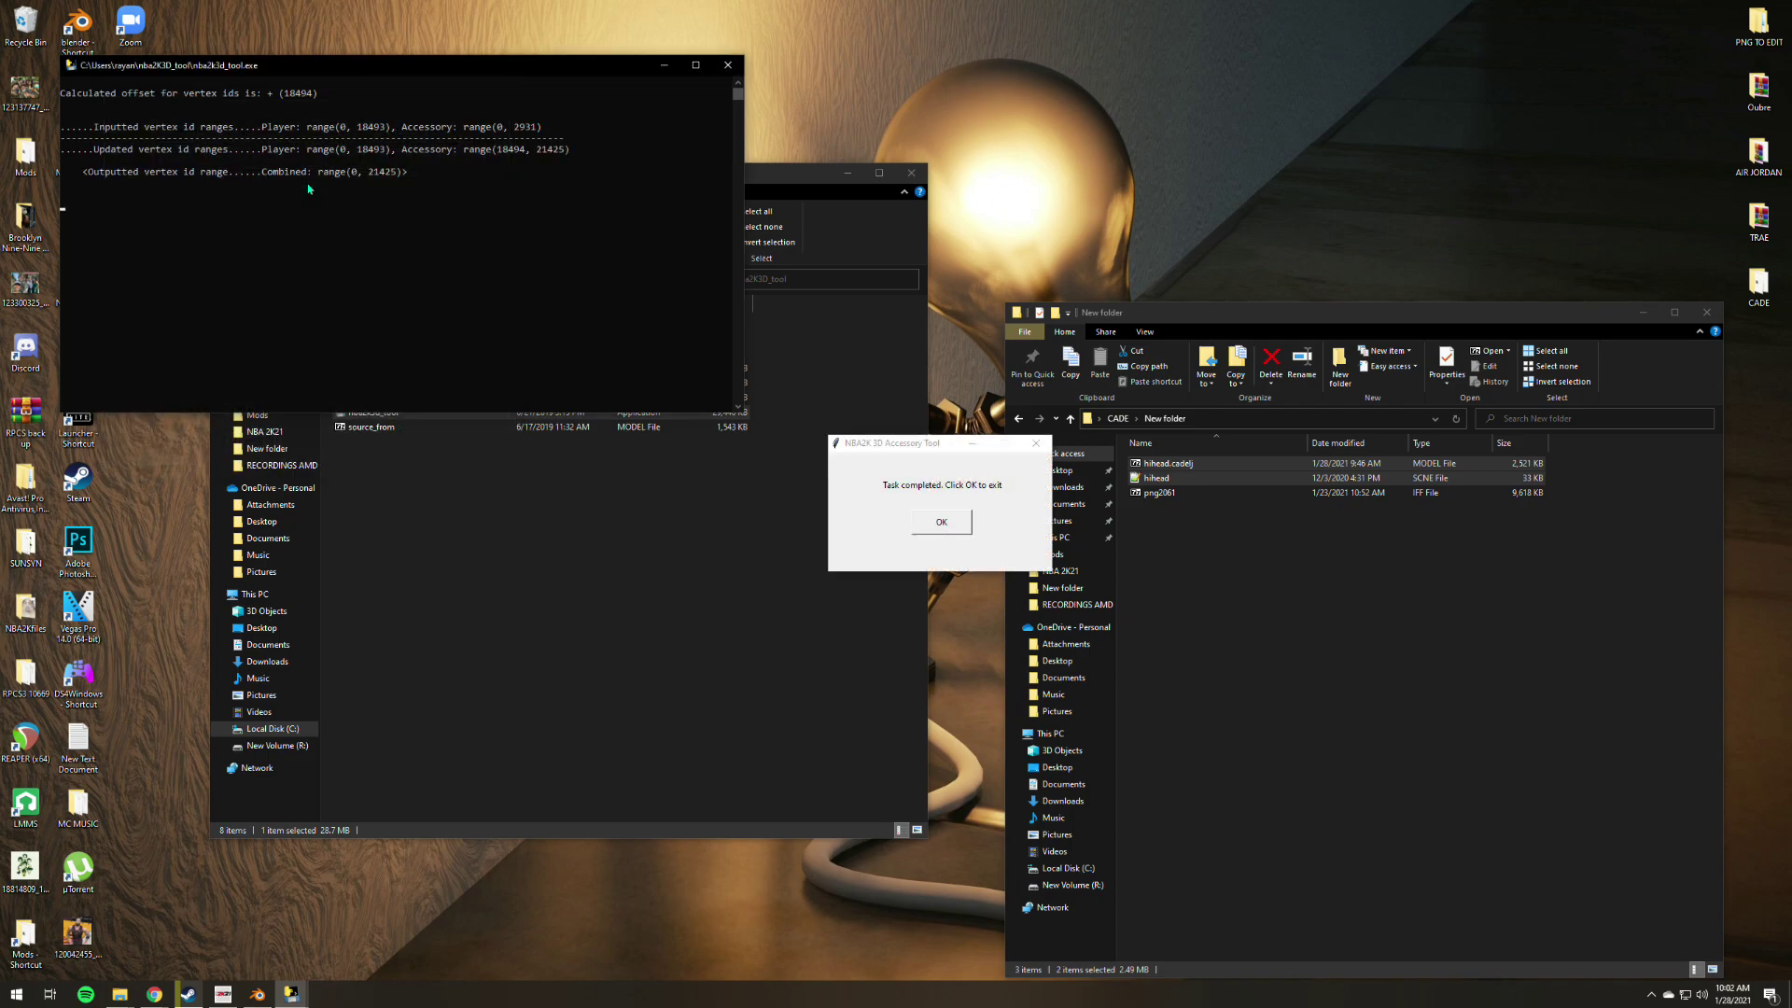
pyautogui.click(936, 516)
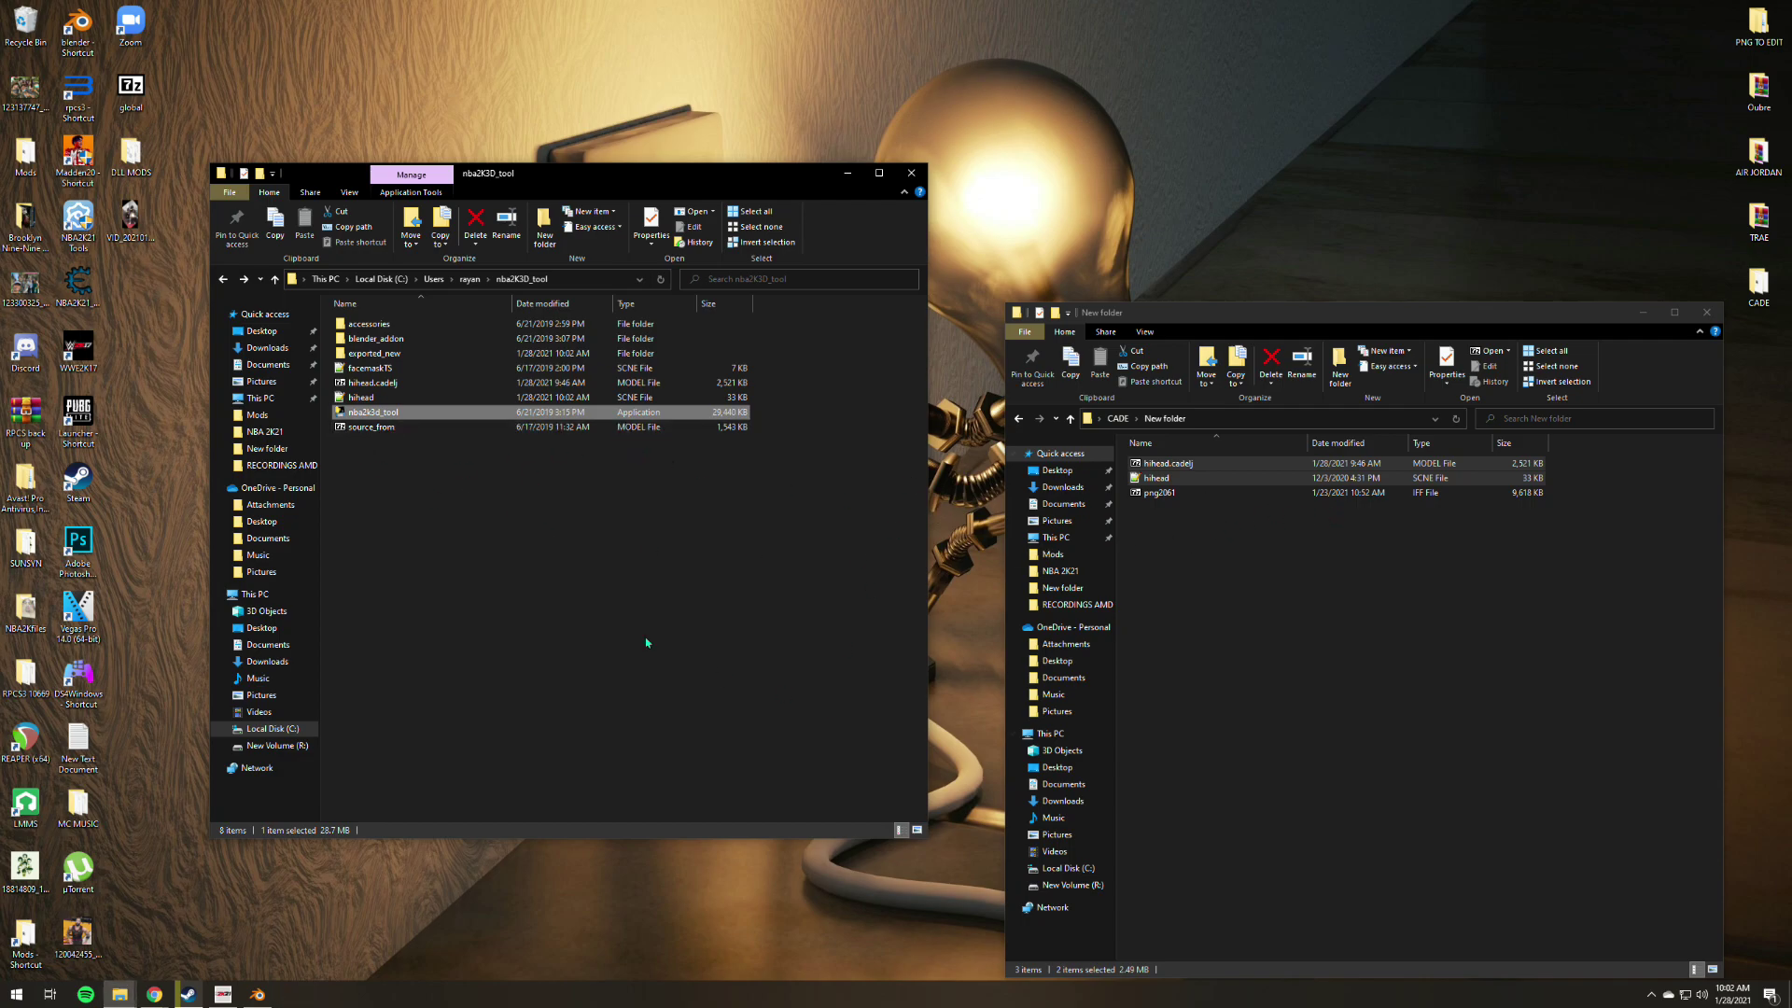
# Open the exported_new folder and select its full path in the address bar.
pyautogui.click(571, 398)
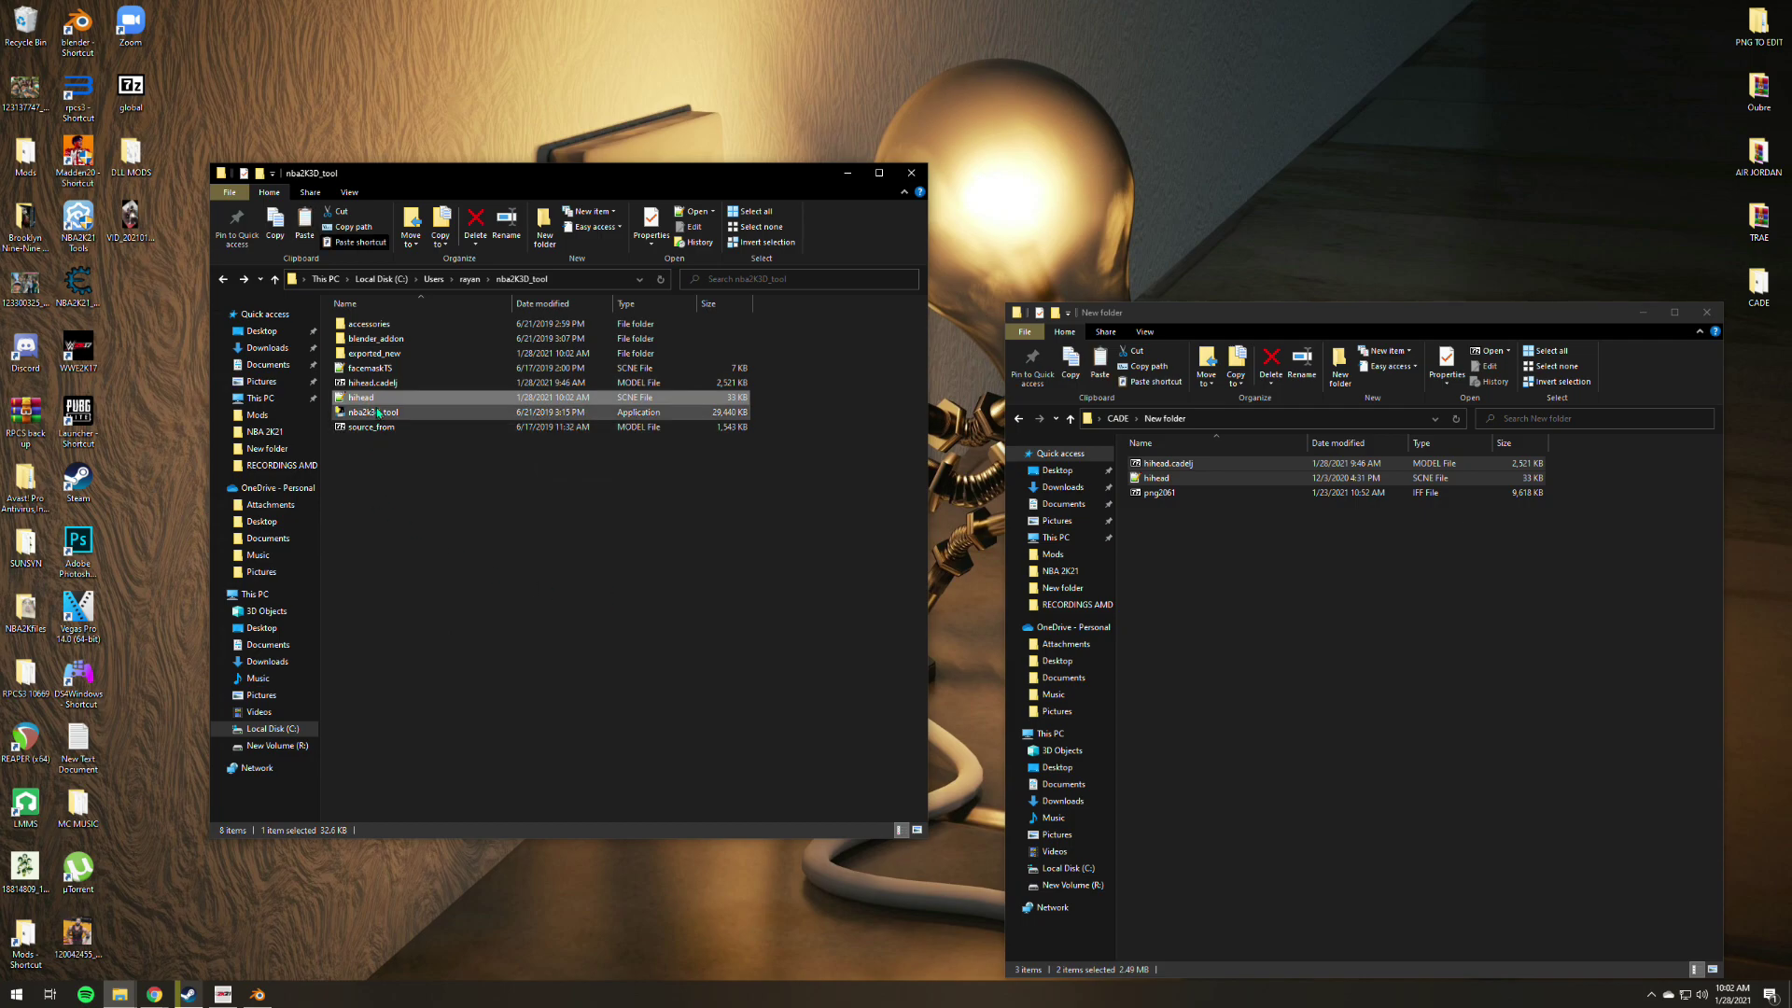
pyautogui.doubleClick(408, 355)
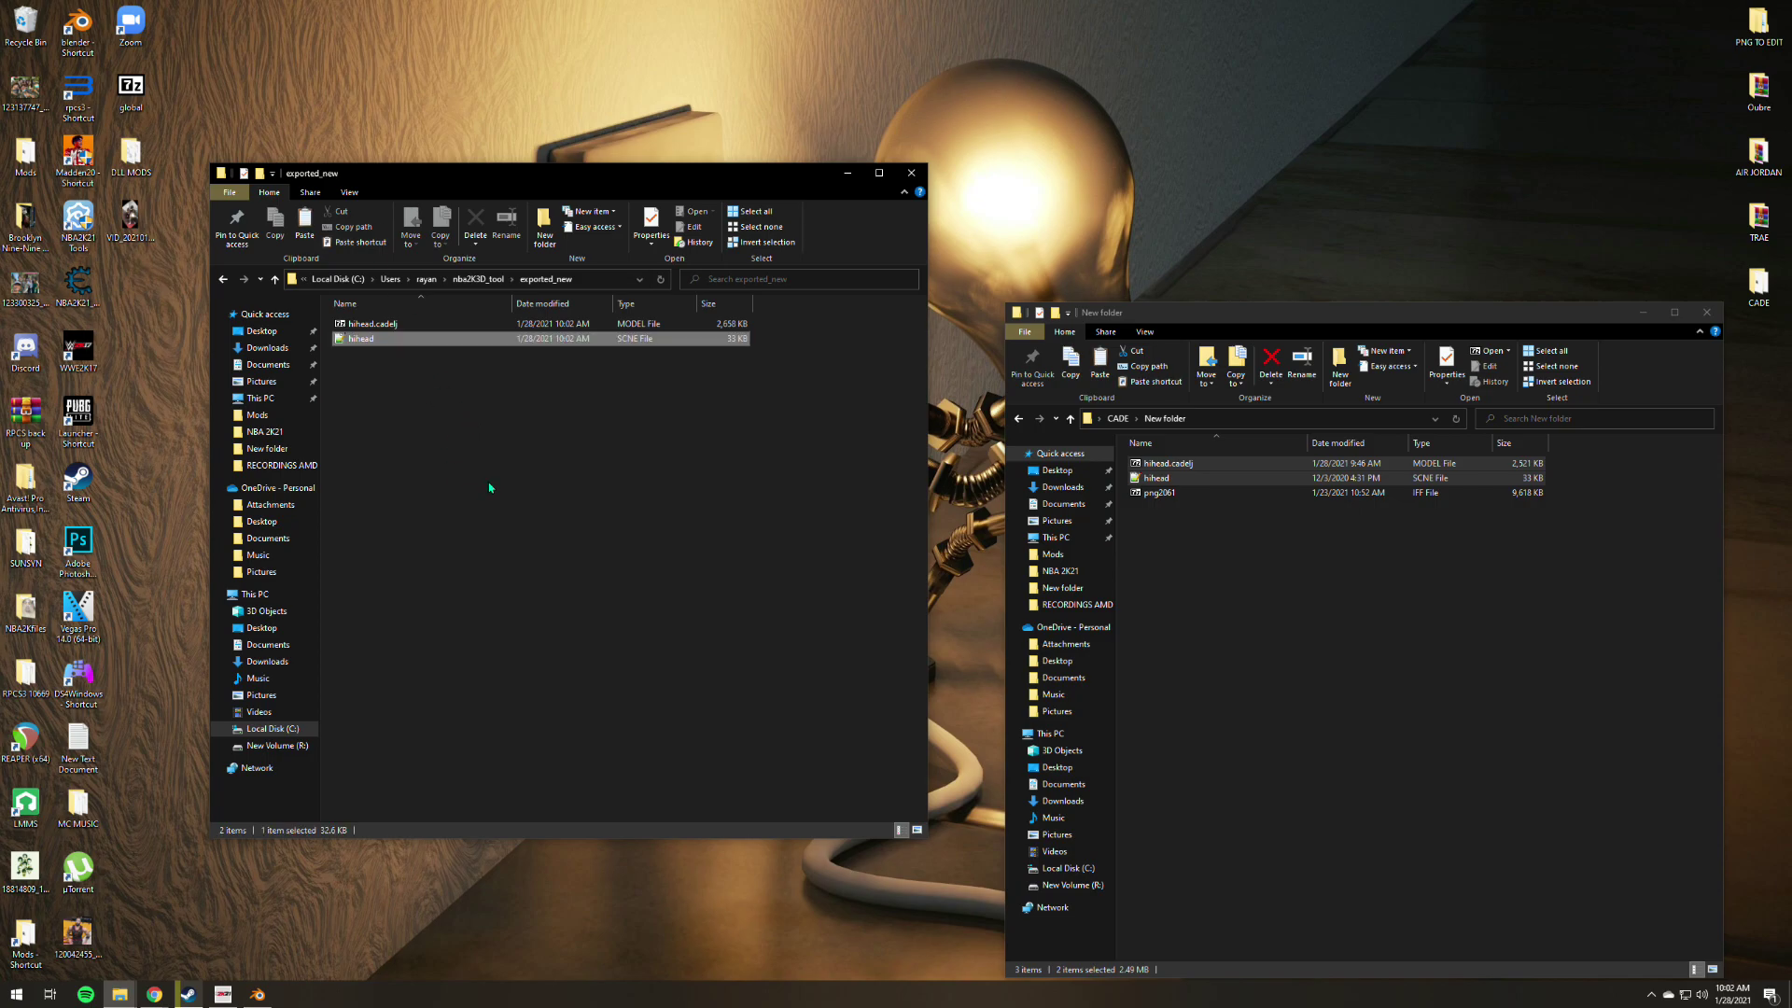
pyautogui.click(439, 281)
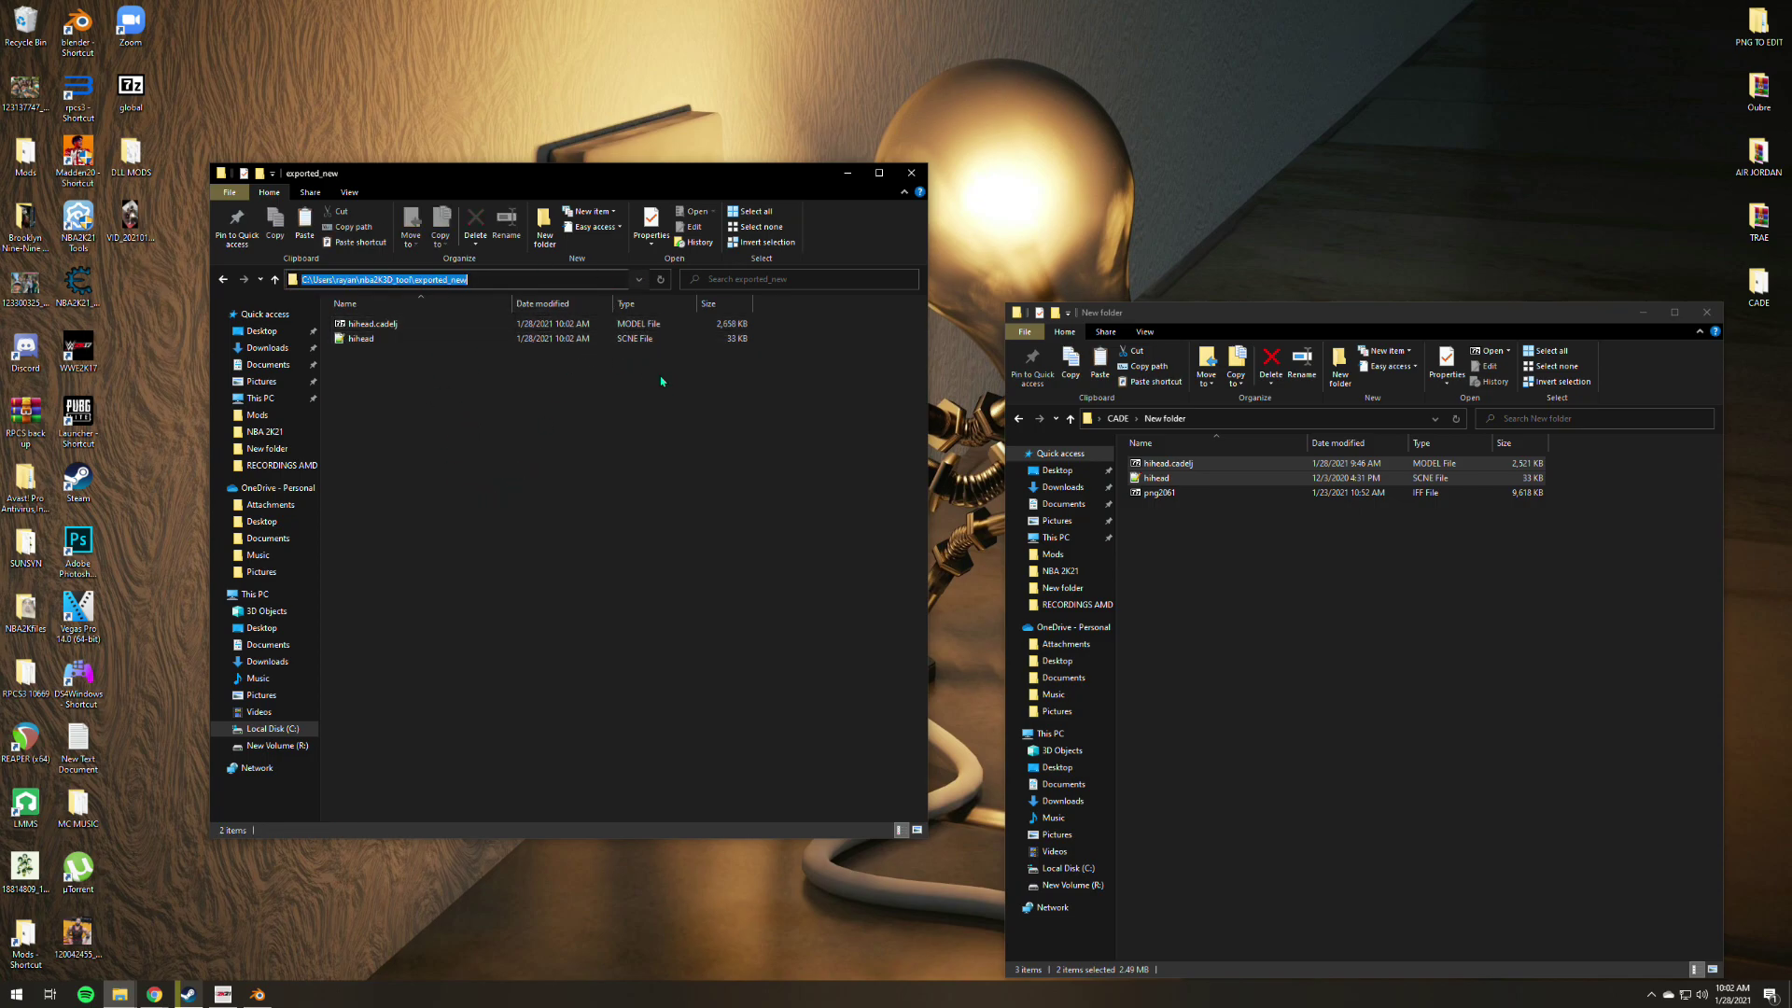
# Close the old Blender session without saving changes.
pyautogui.click(258, 994)
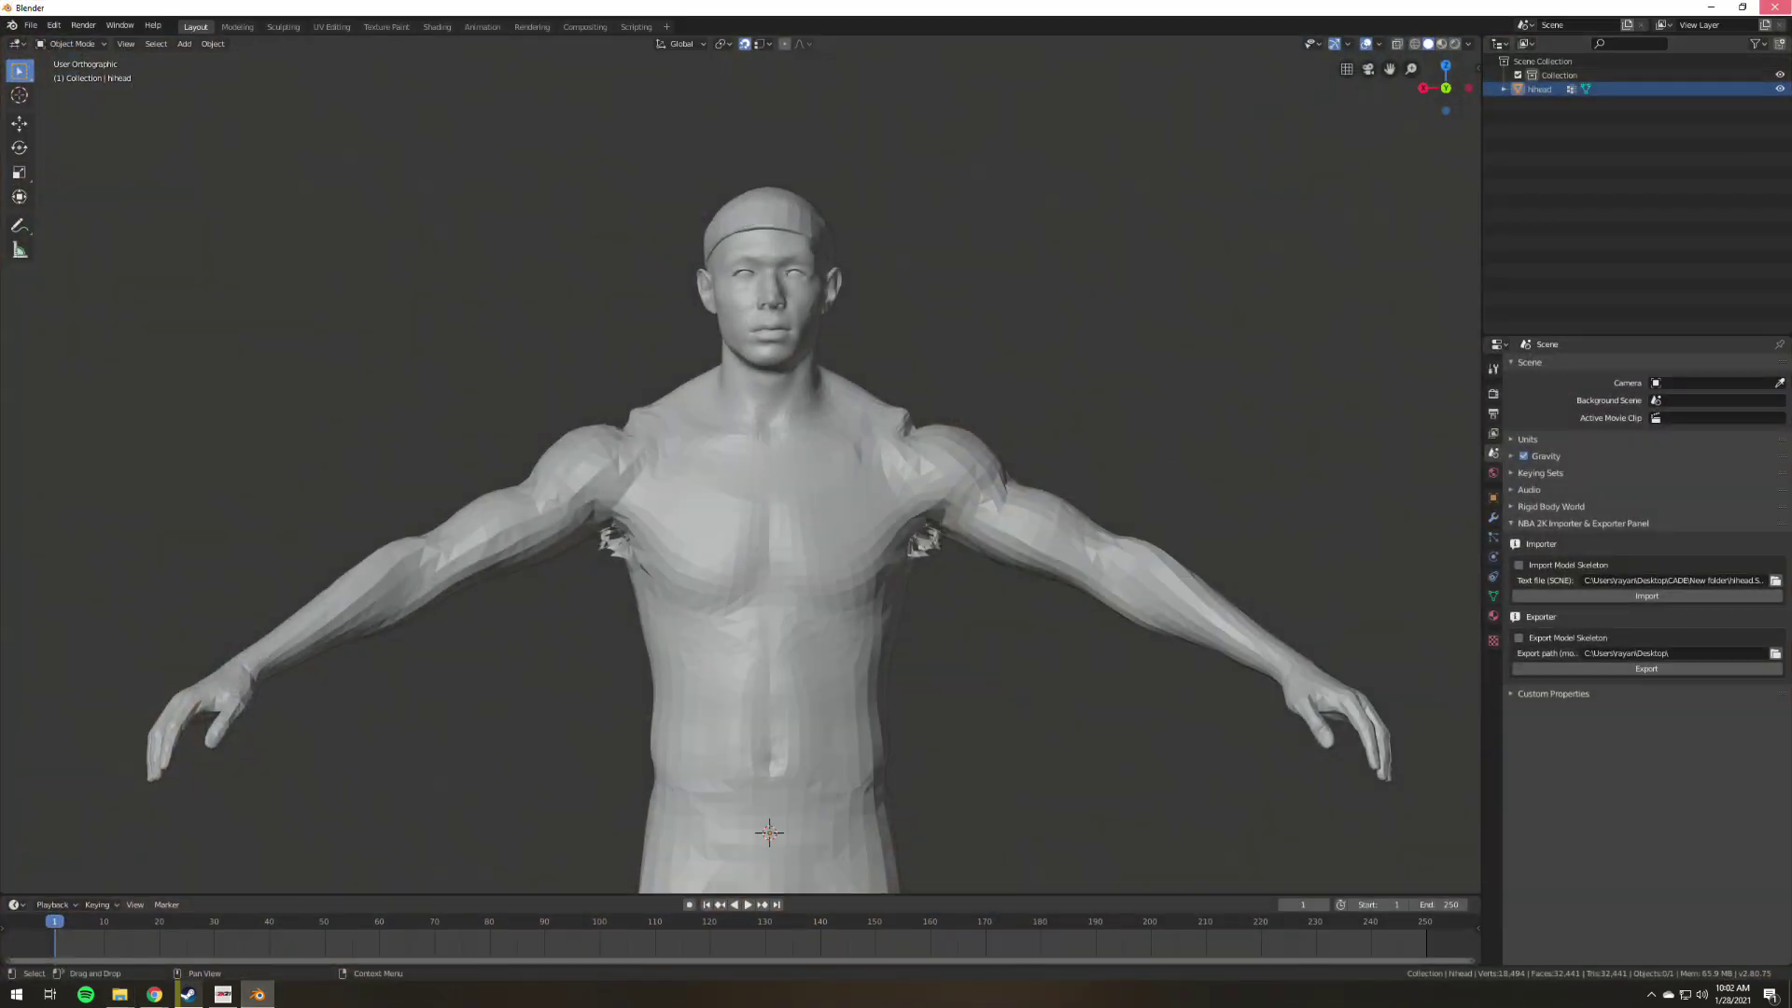
pyautogui.click(1774, 8)
pyautogui.click(939, 519)
# Start a fresh Blender session and delete all the default scene objects.
pyautogui.doubleClick(78, 26)
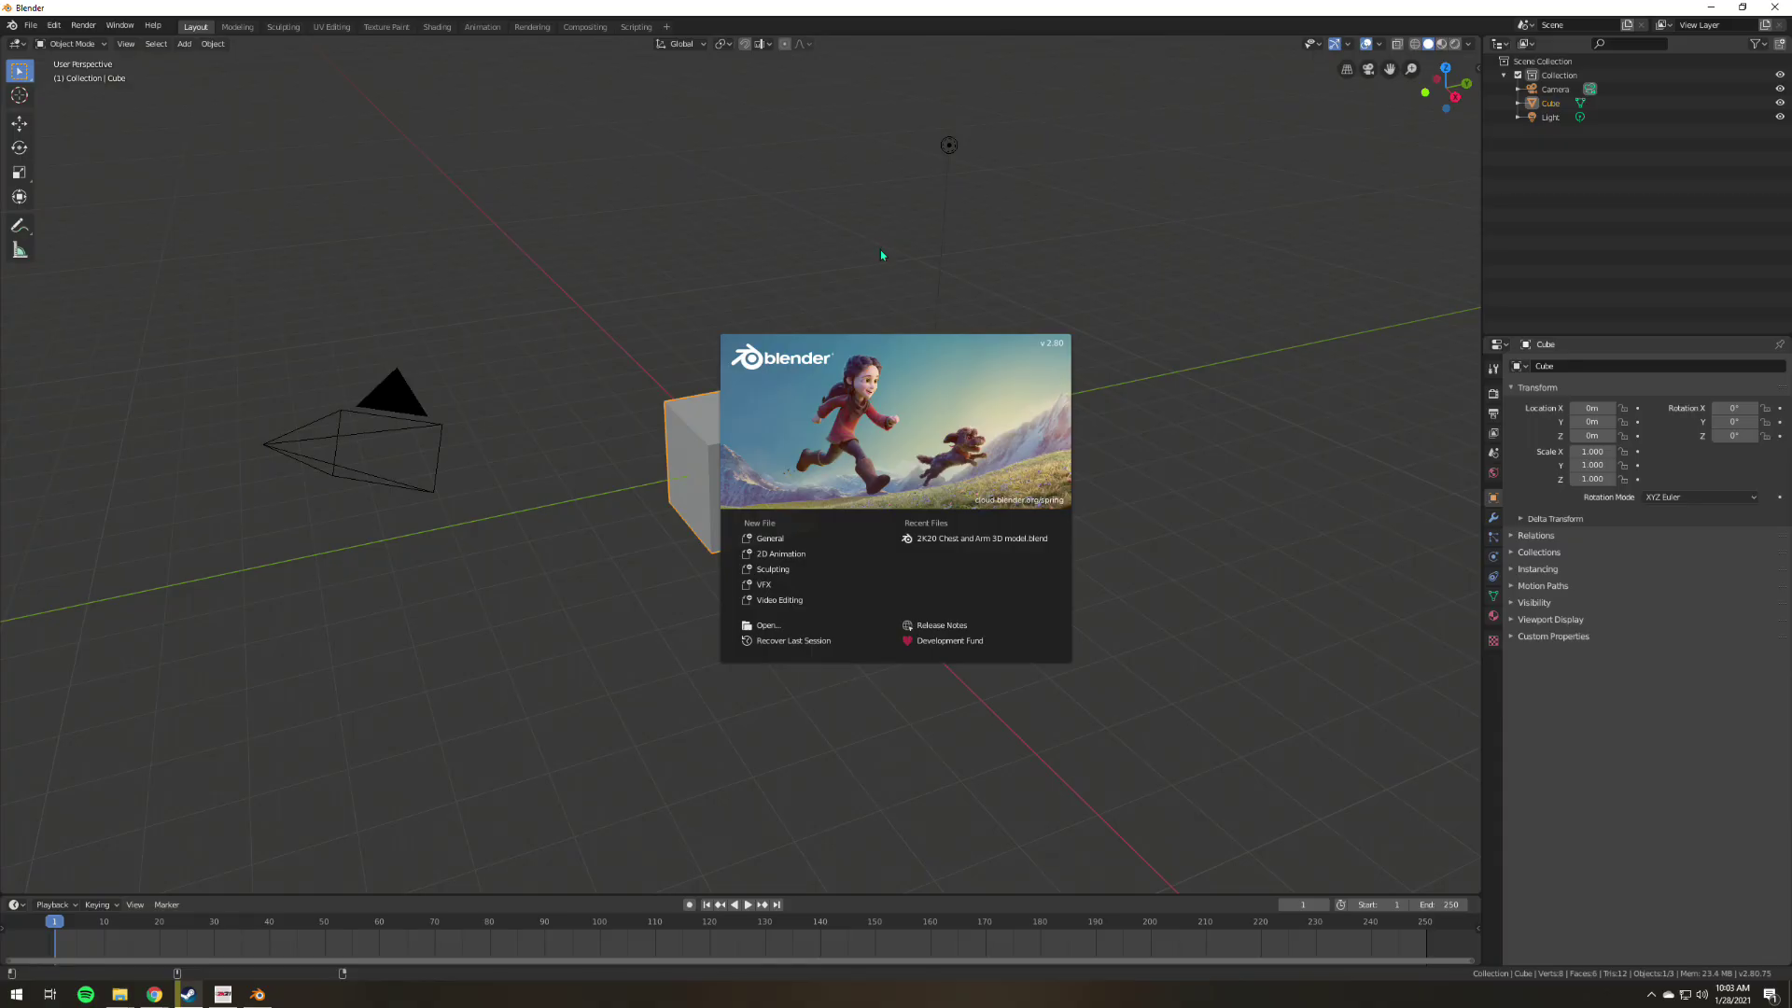
pyautogui.click(784, 255)
pyautogui.press('a')
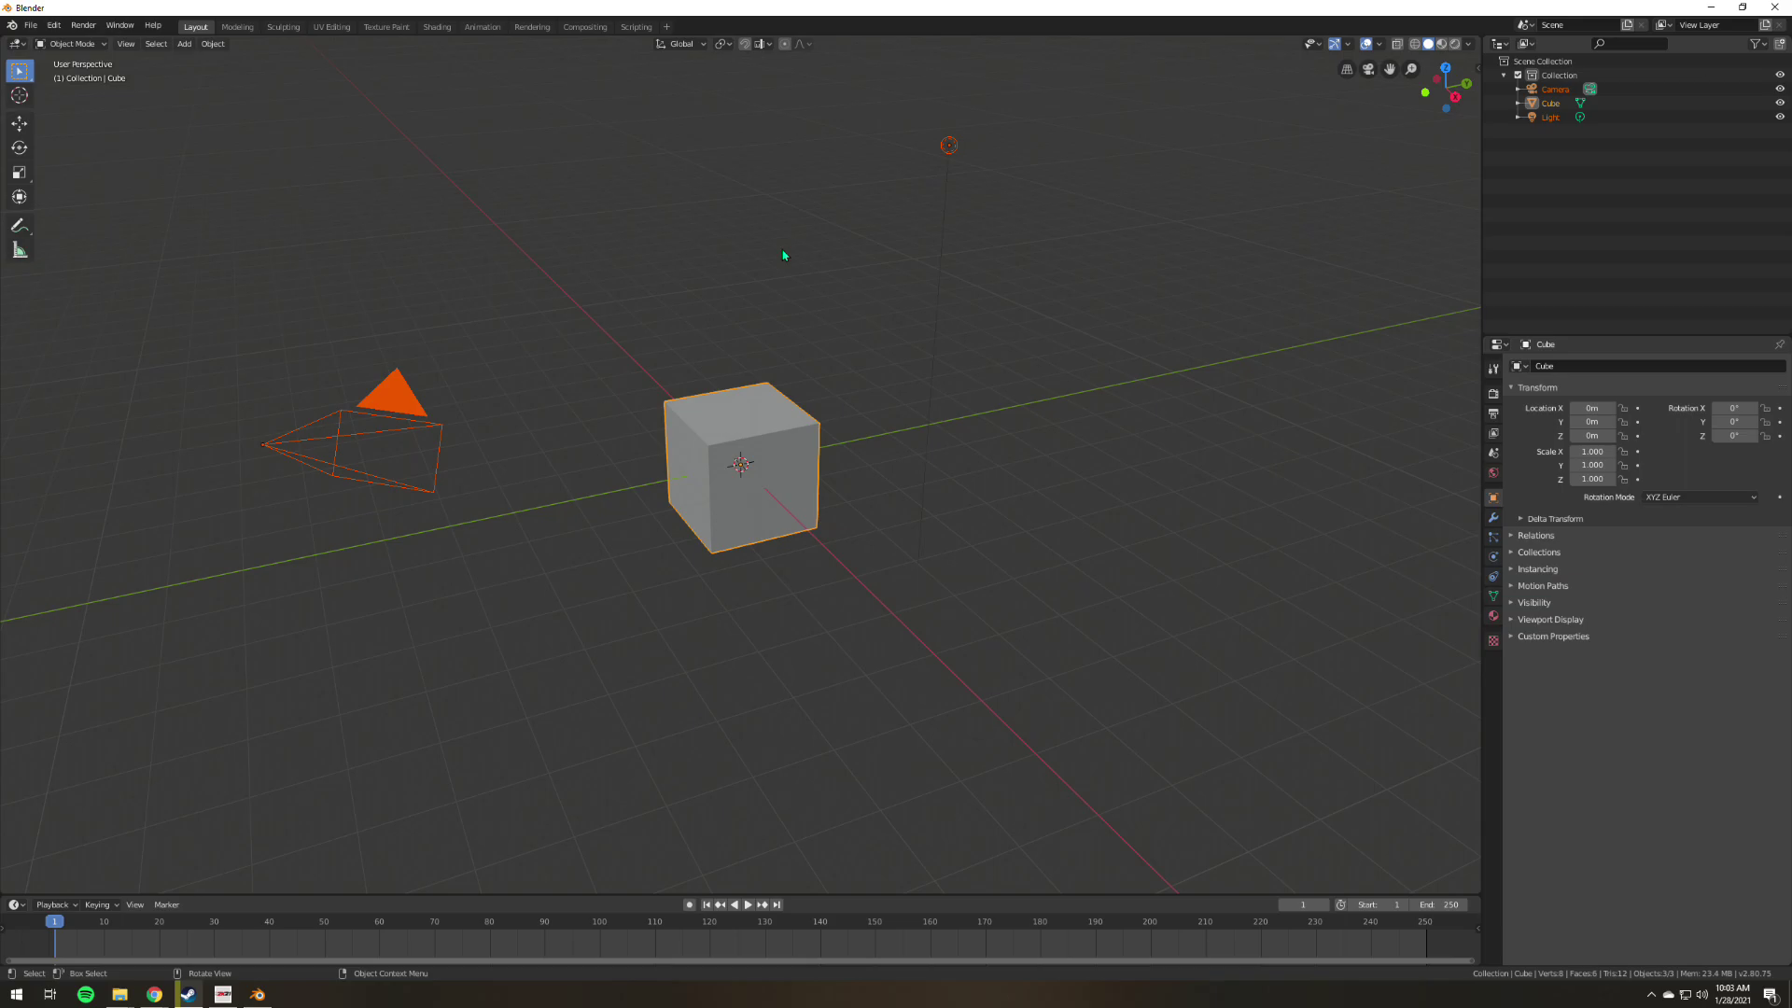
pyautogui.press('Delete')
# Import the merged hihead SCNE file from the exported_new folder.
pyautogui.click(1775, 581)
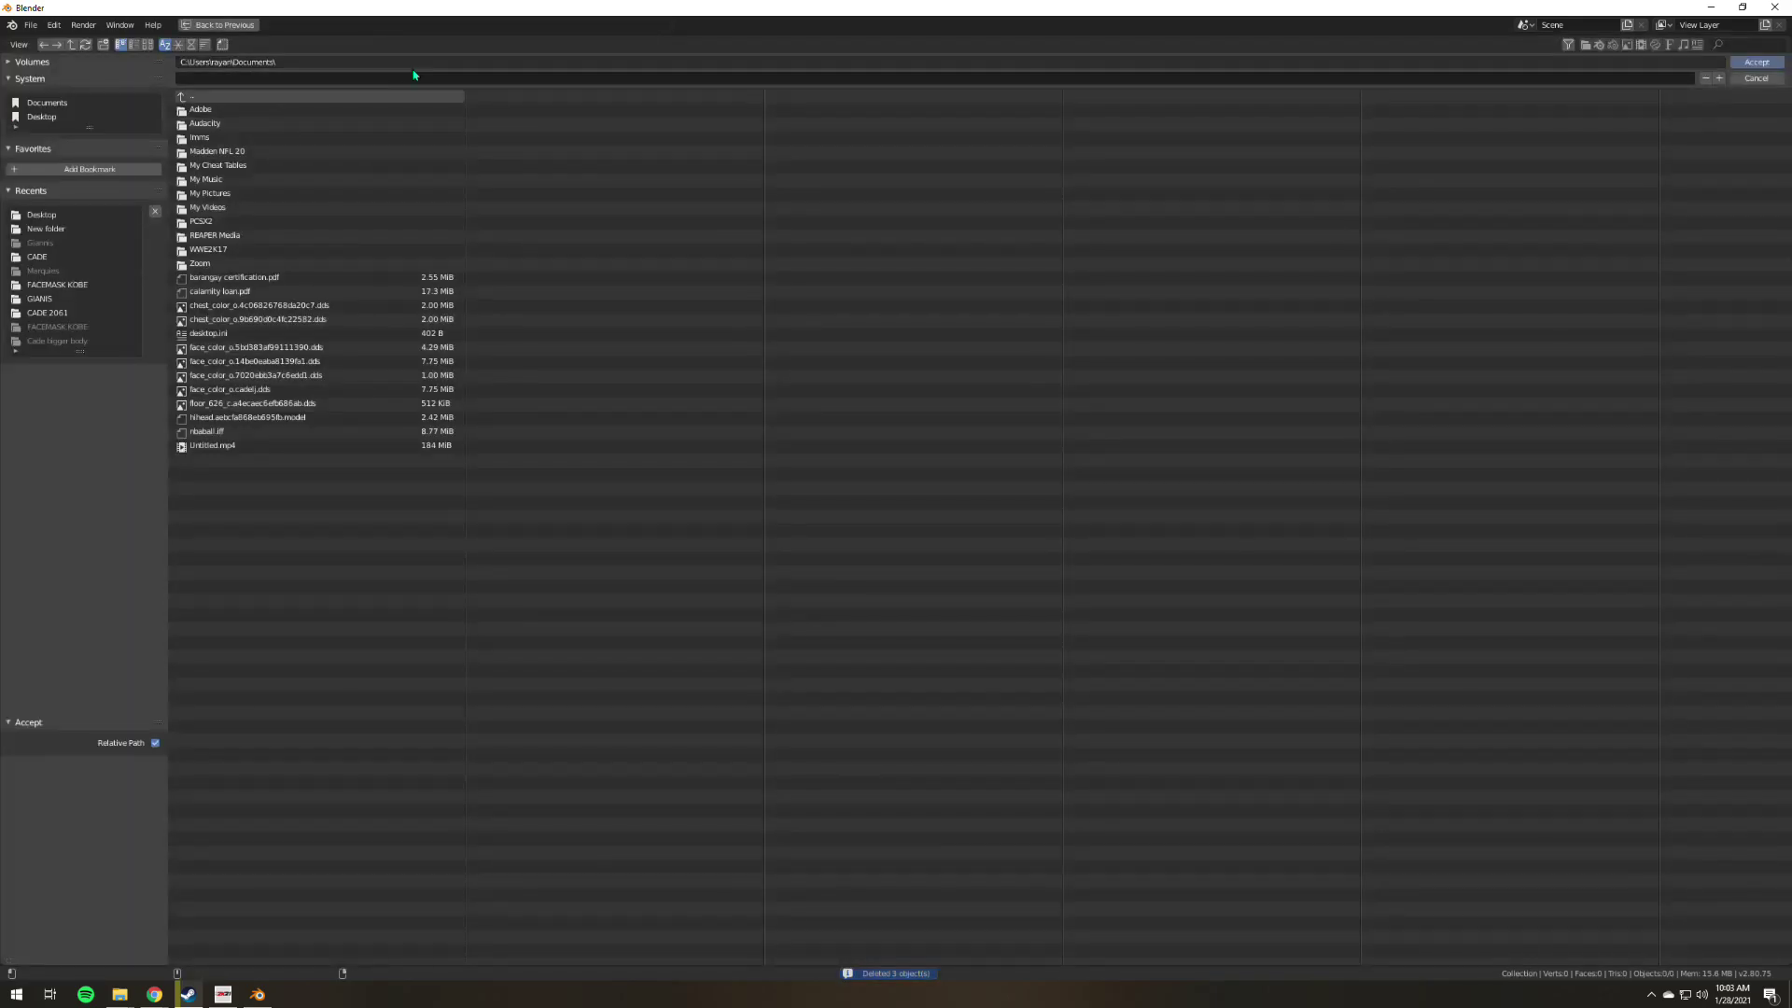
pyautogui.click(416, 62)
pyautogui.write('C:\\Users\\rayan\\nba2K3D_tool\\exported_new\\')
pyautogui.press('Return')
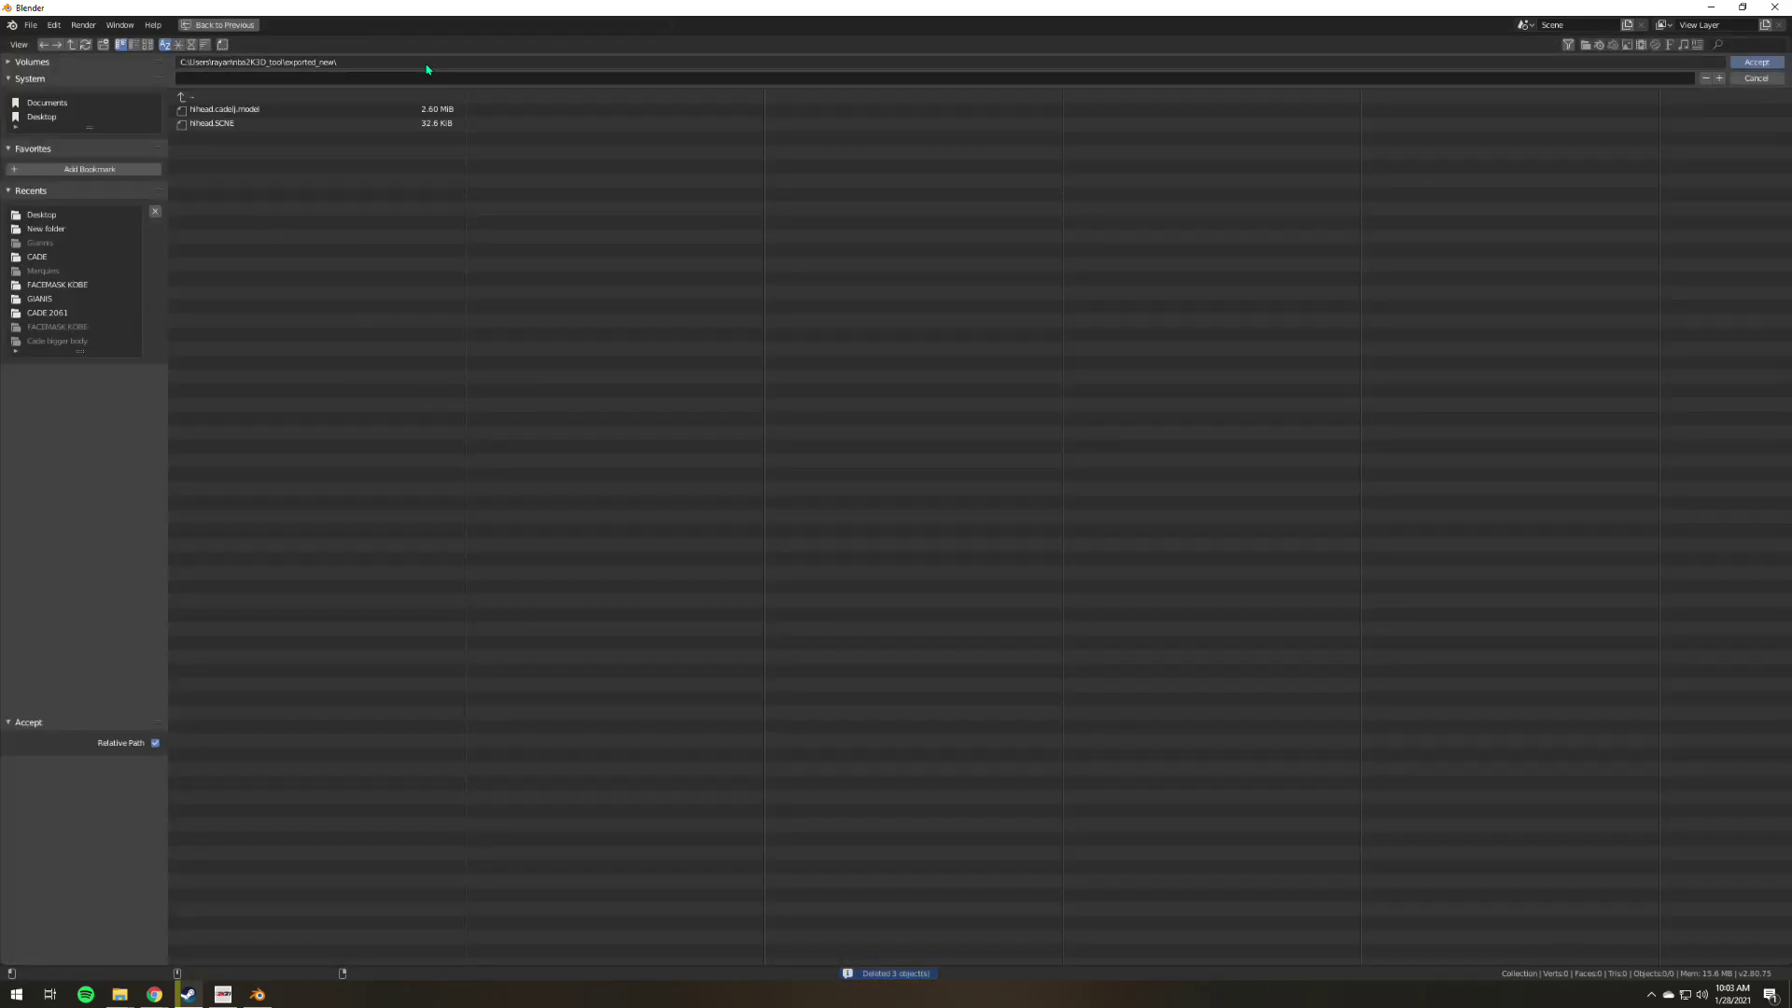
pyautogui.doubleClick(239, 122)
pyautogui.click(1691, 597)
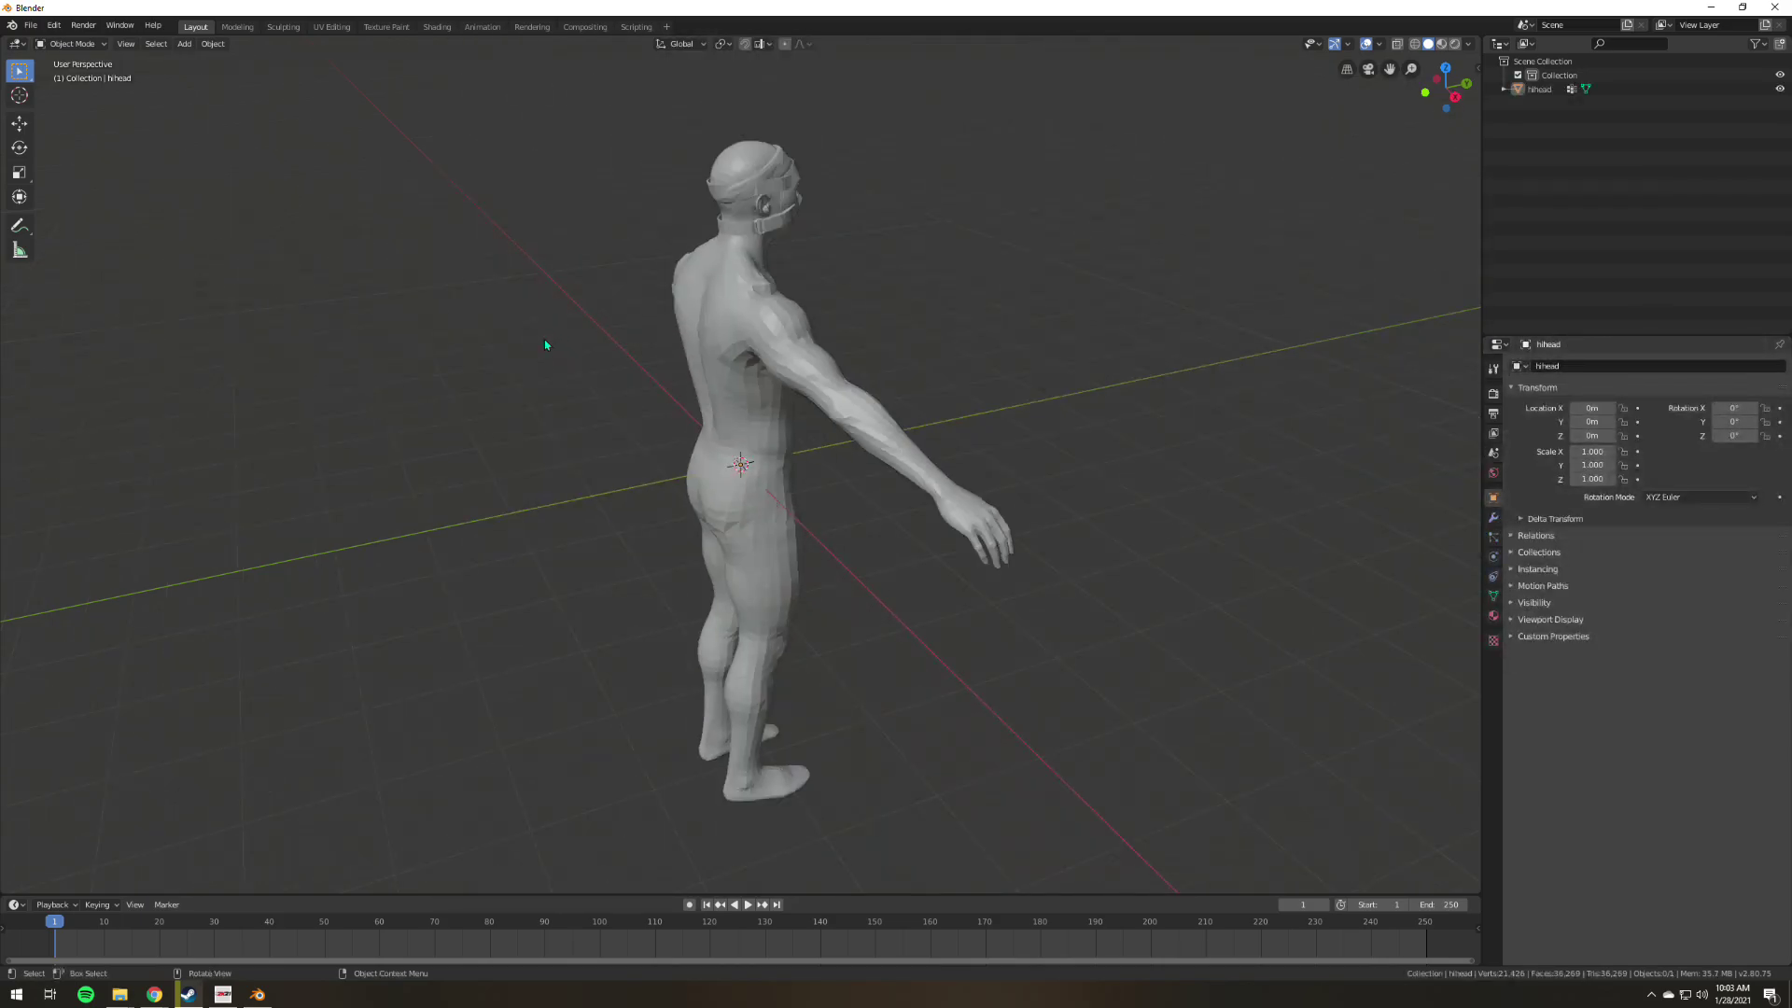
# Orbit around the imported head to inspect the facemask and straps from front and side.
pyautogui.moveTo(545, 339); pyautogui.dragTo(545, 339, button='middle')
pyautogui.press('KP_5')
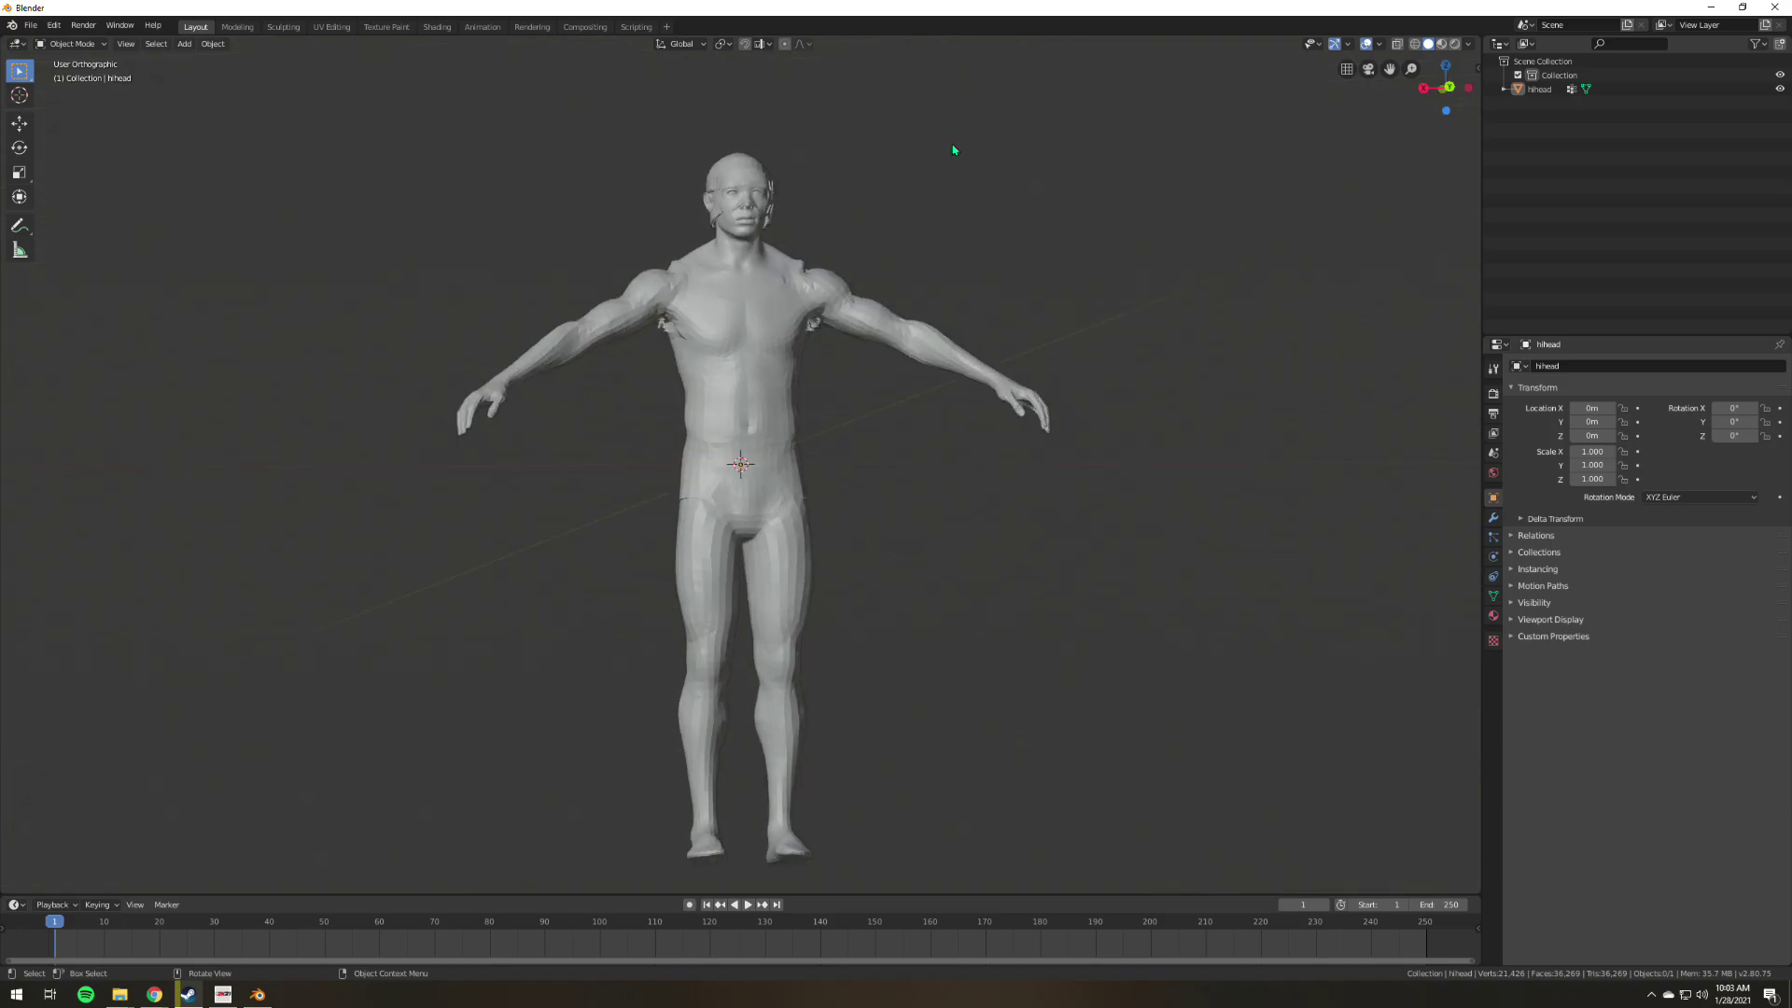
pyautogui.moveTo(1390, 69); pyautogui.dragTo(1372, 335)
pyautogui.scroll(10, 1027, 423)
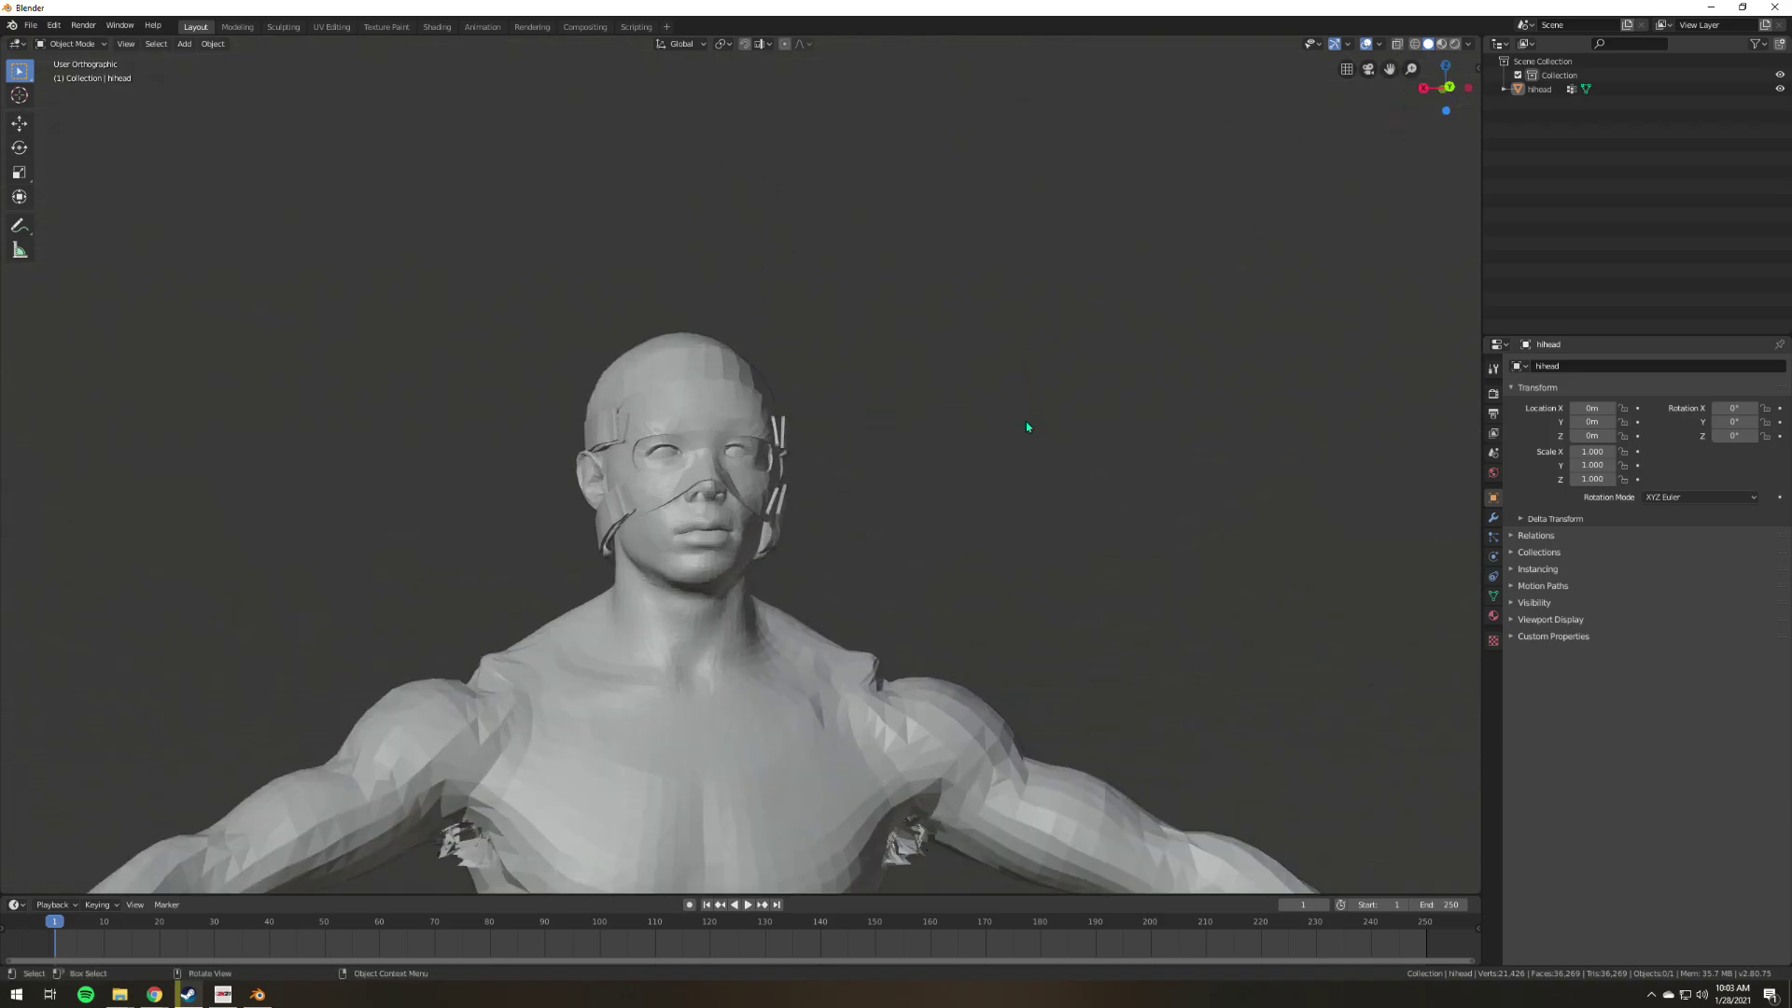
pyautogui.moveTo(1026, 422); pyautogui.dragTo(1027, 423, button='middle')
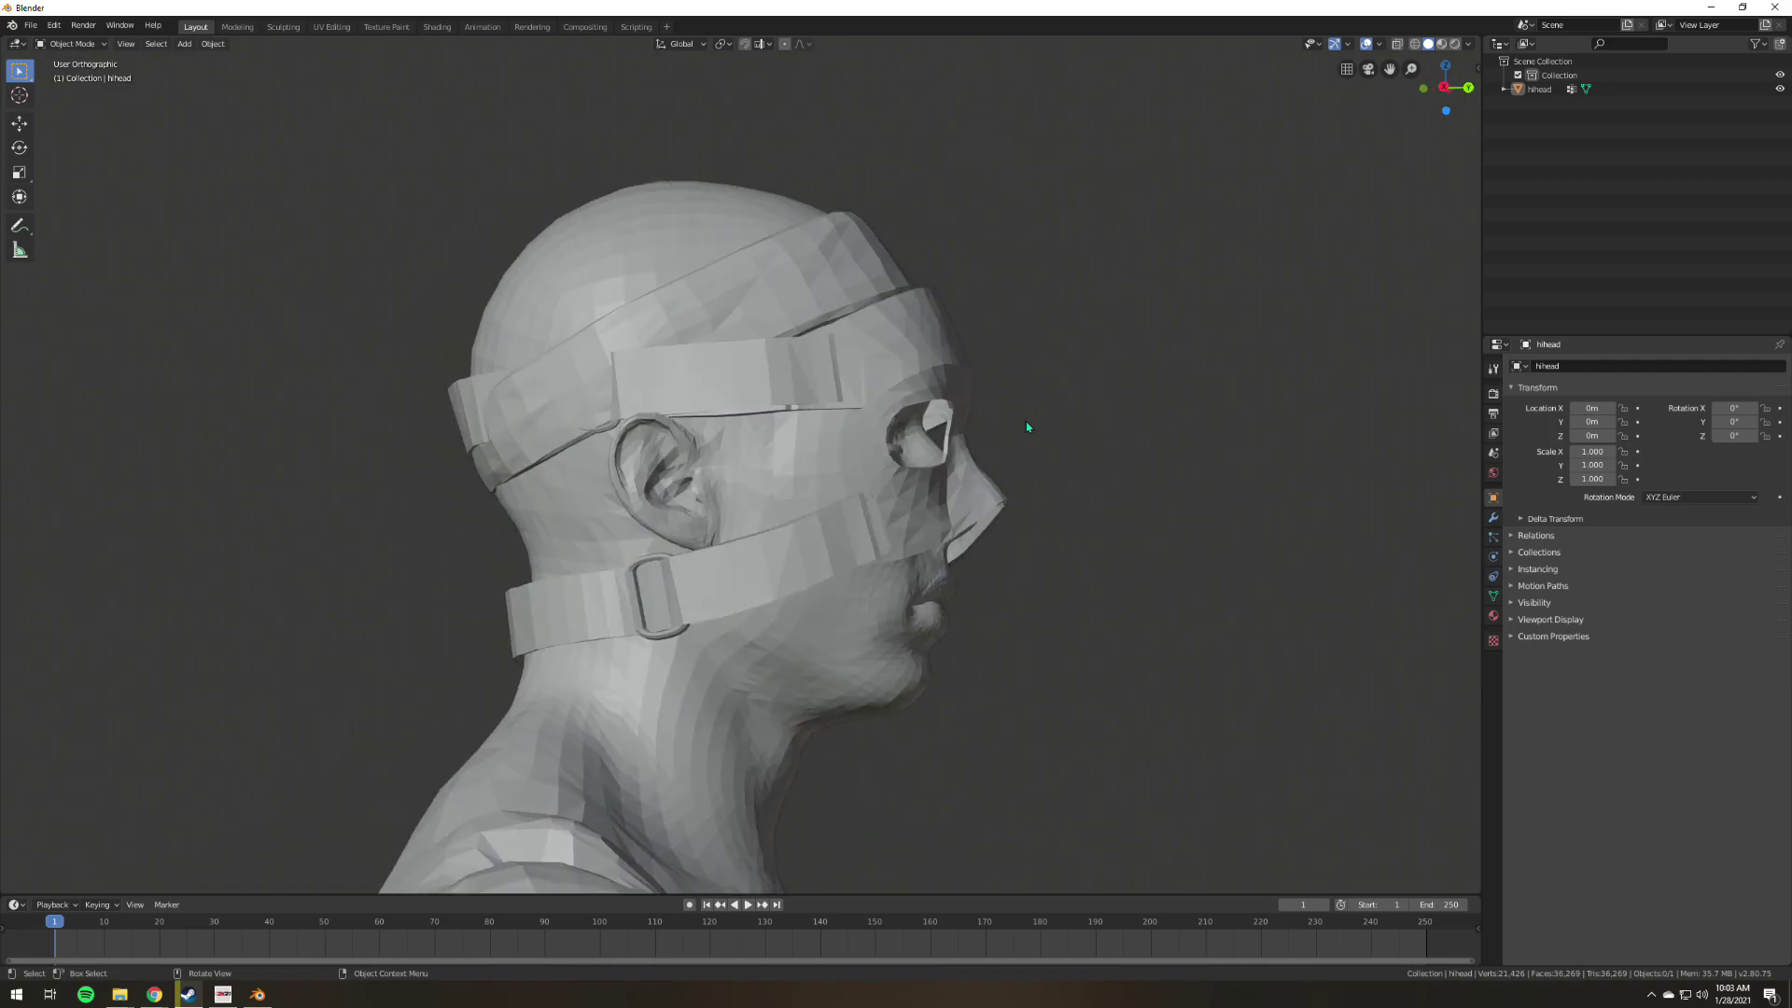
pyautogui.press('KP_4')
pyautogui.press('KP_6')
pyautogui.press('KP_6')
pyautogui.press('KP_6')
pyautogui.press('KP_6')
pyautogui.press('KP_6')
pyautogui.press('KP_6')
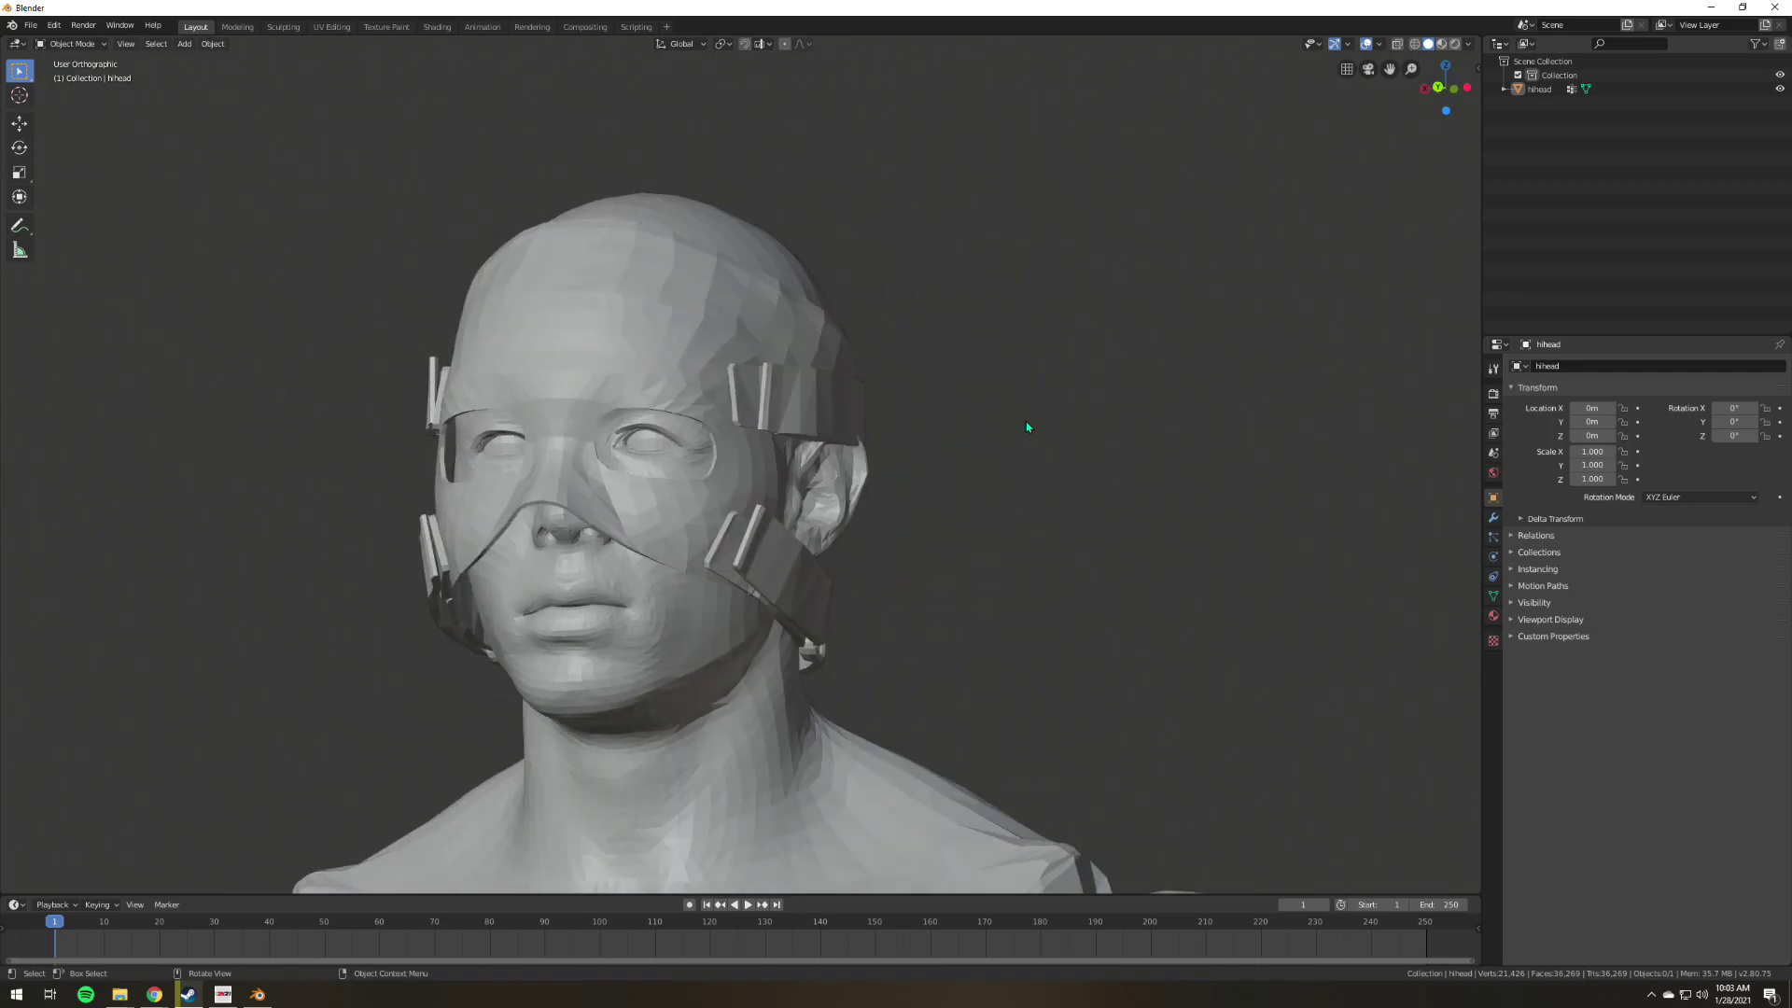
pyautogui.press('KP_4')
pyautogui.press('KP_4')
pyautogui.press('KP_6')
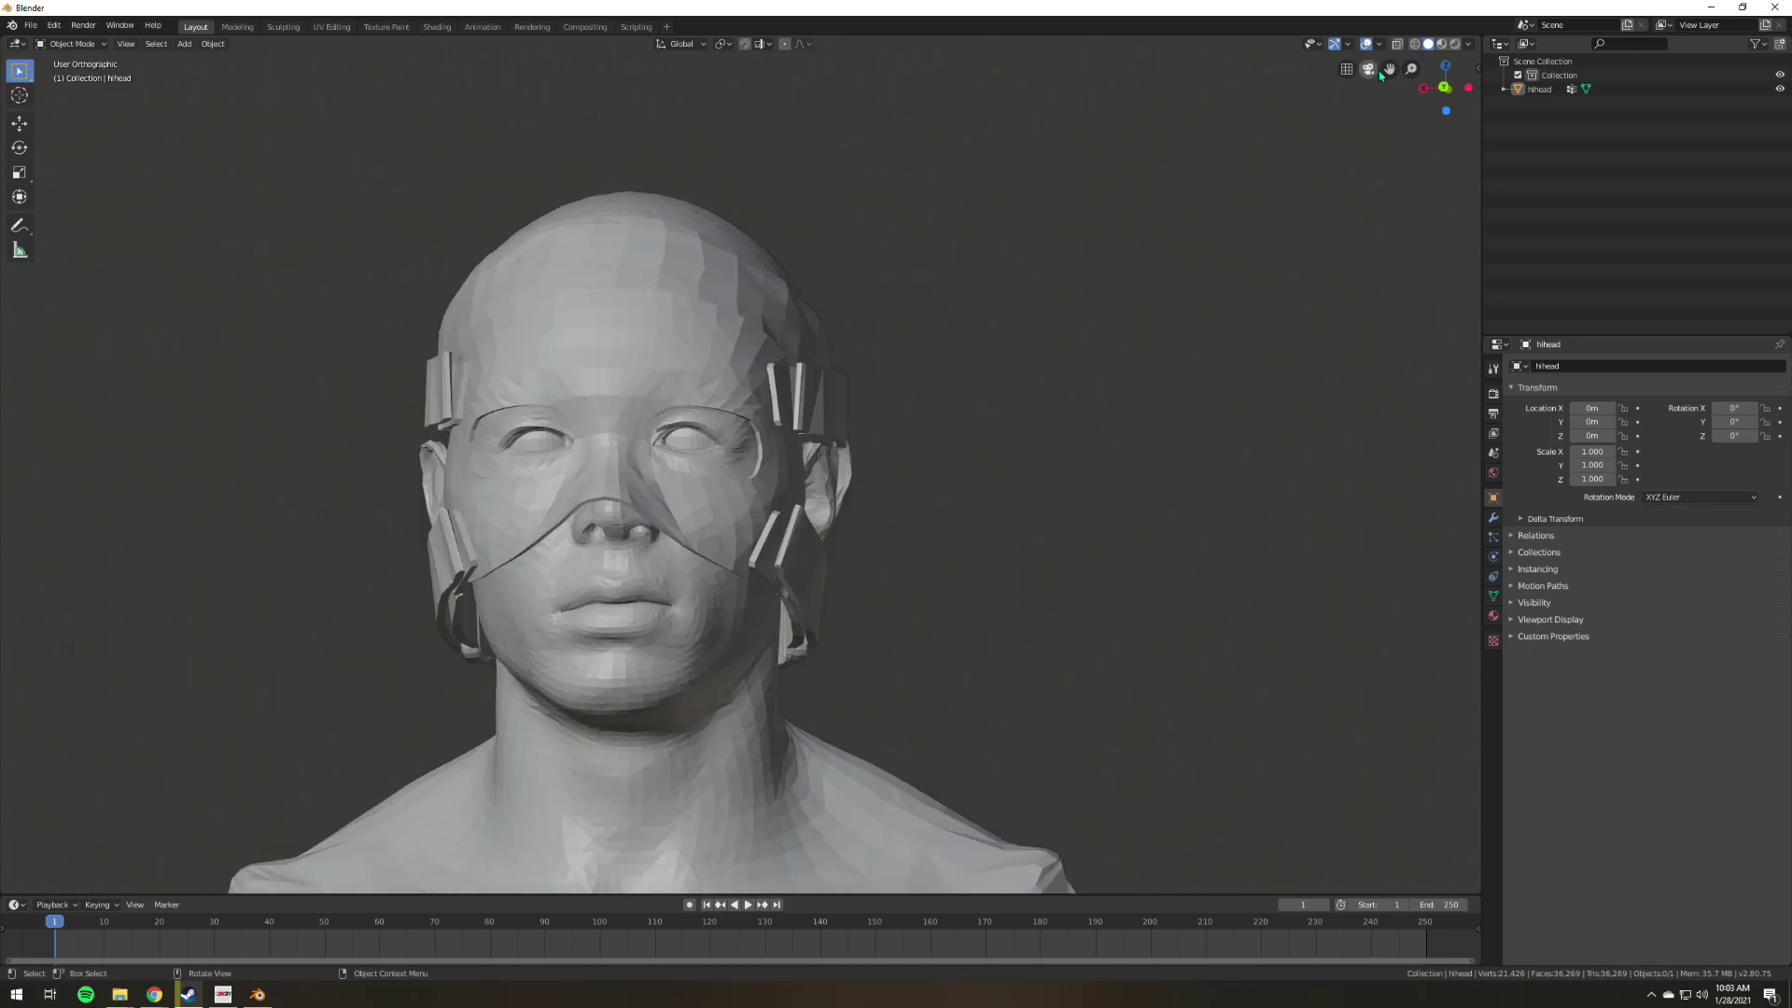
# Frame the head in a front orthographic view and select the hihead object.
pyautogui.moveTo(1390, 69); pyautogui.dragTo(1509, 2)
pyautogui.scroll(-5, 829, 462)
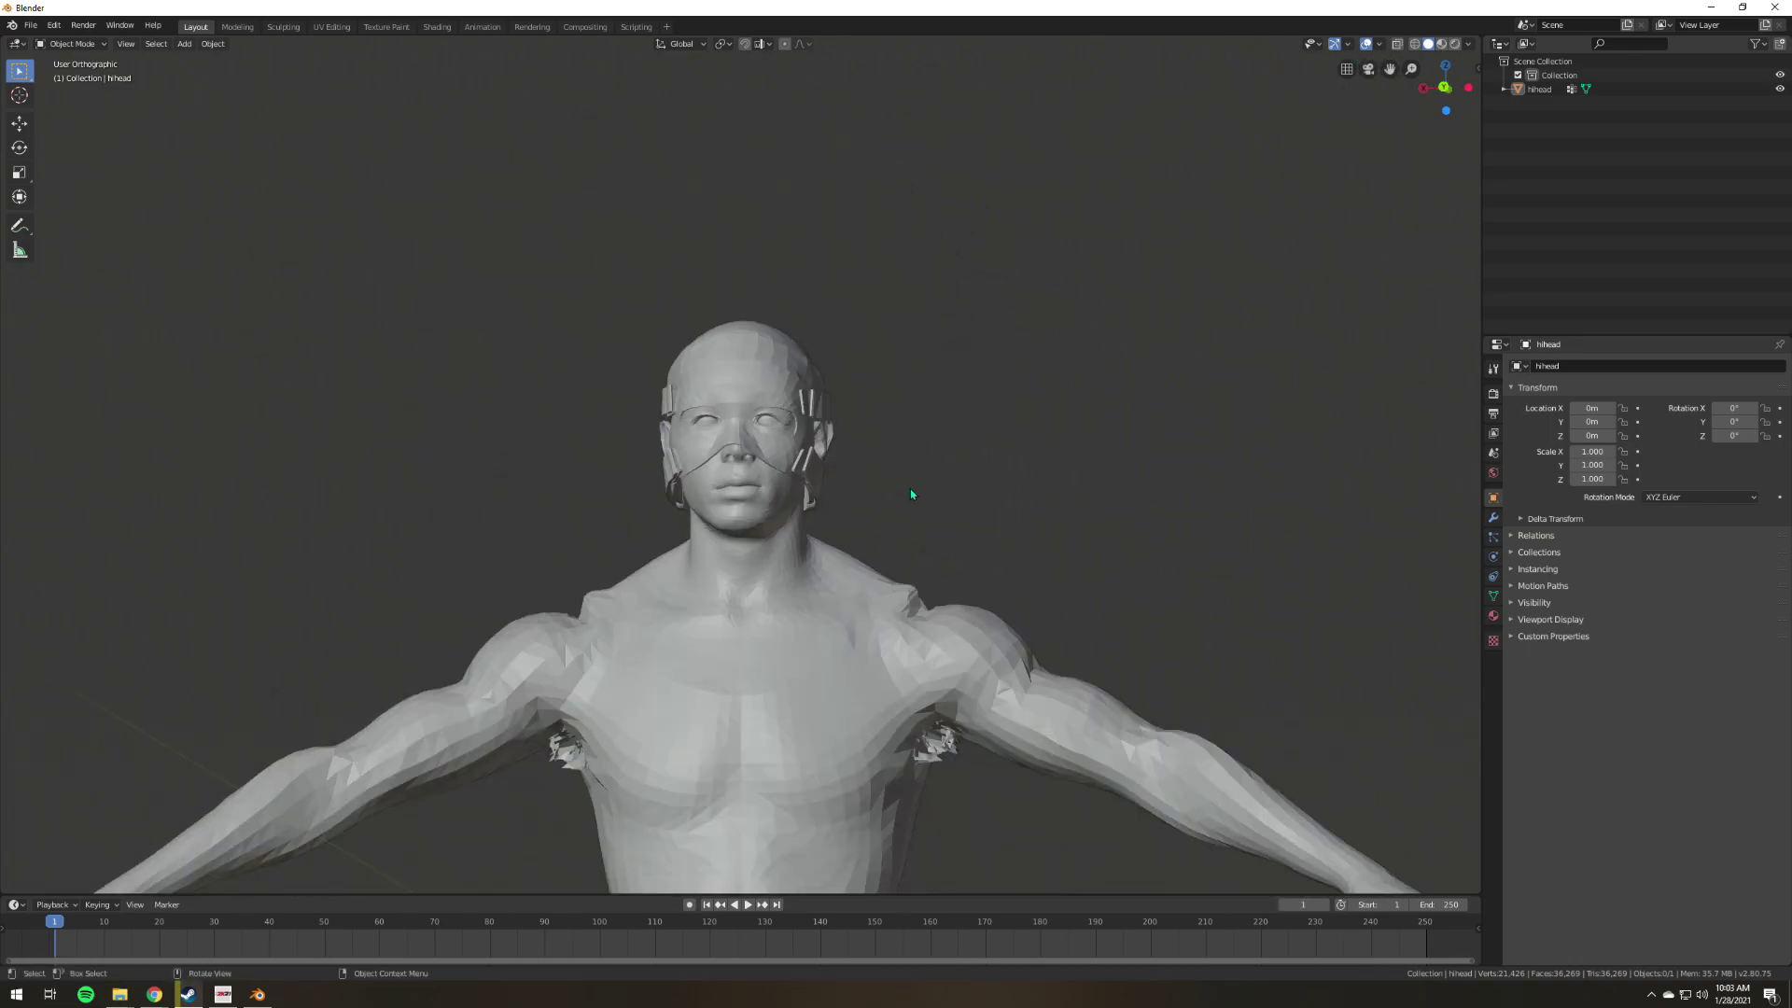
pyautogui.press('KP_3')
pyautogui.press('KP_6')
pyautogui.press('KP_6')
pyautogui.press('KP_6')
pyautogui.press('KP_6')
pyautogui.press('KP_6')
pyautogui.press('KP_6')
pyautogui.press('KP_5')
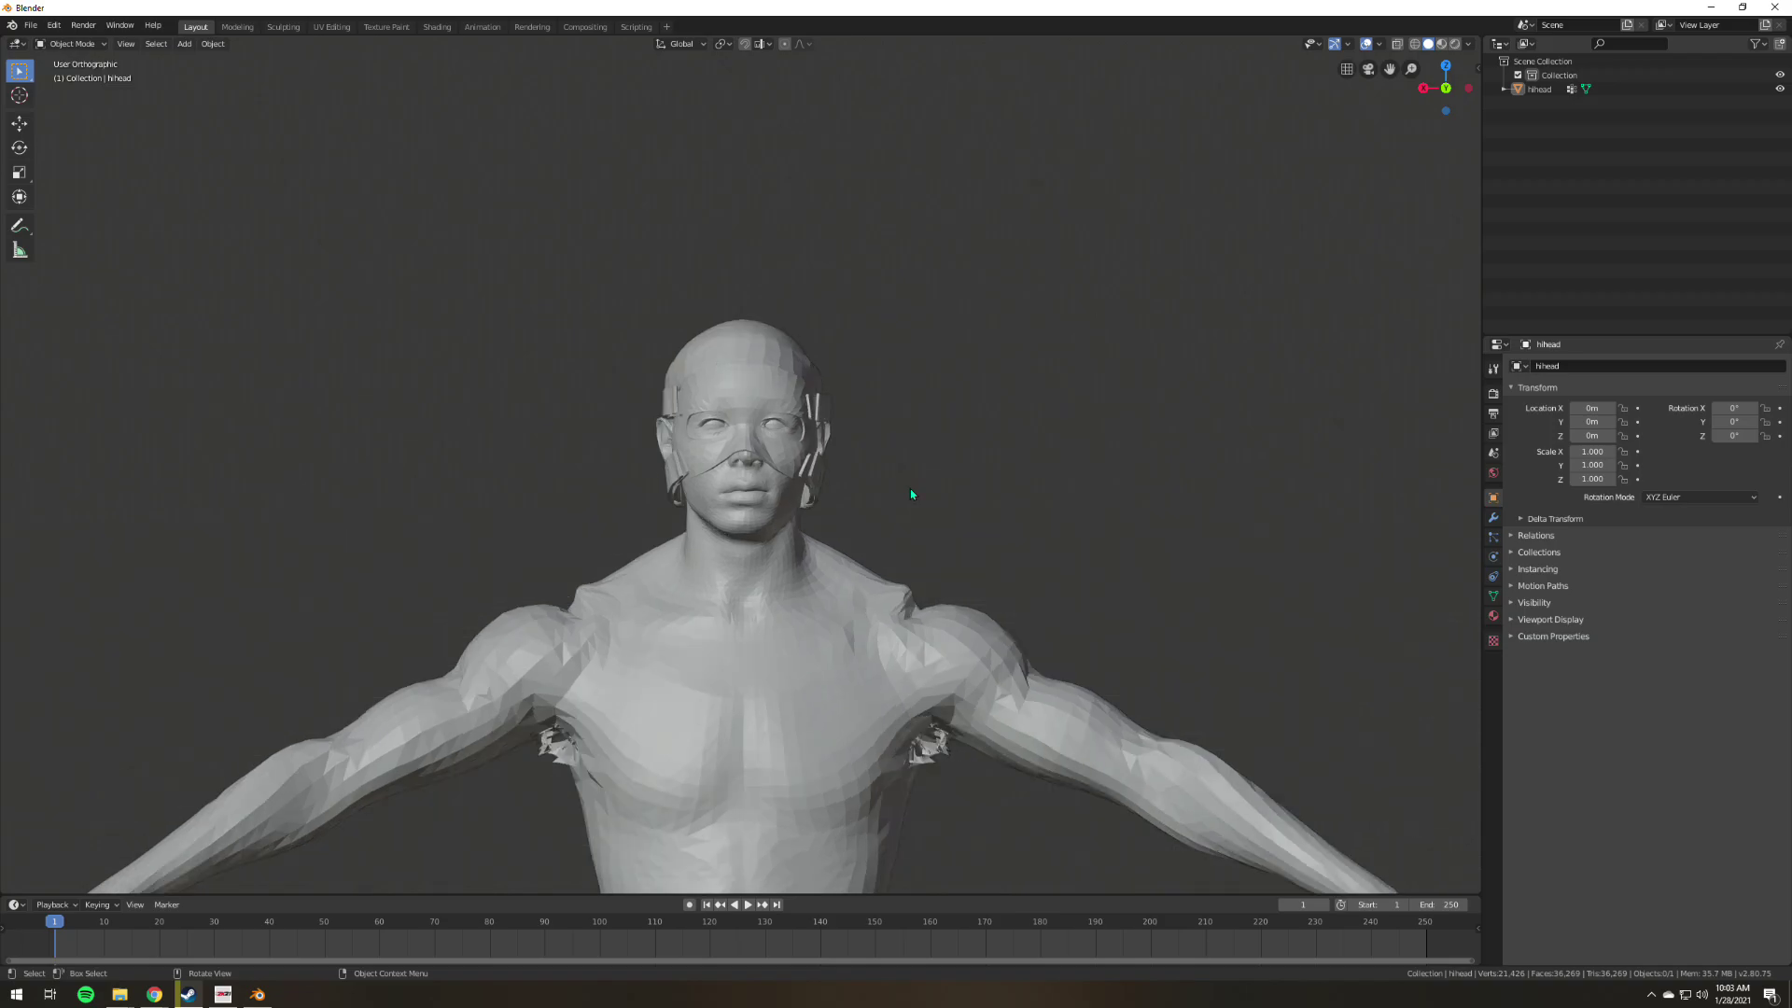
pyautogui.scroll(5, 857, 276)
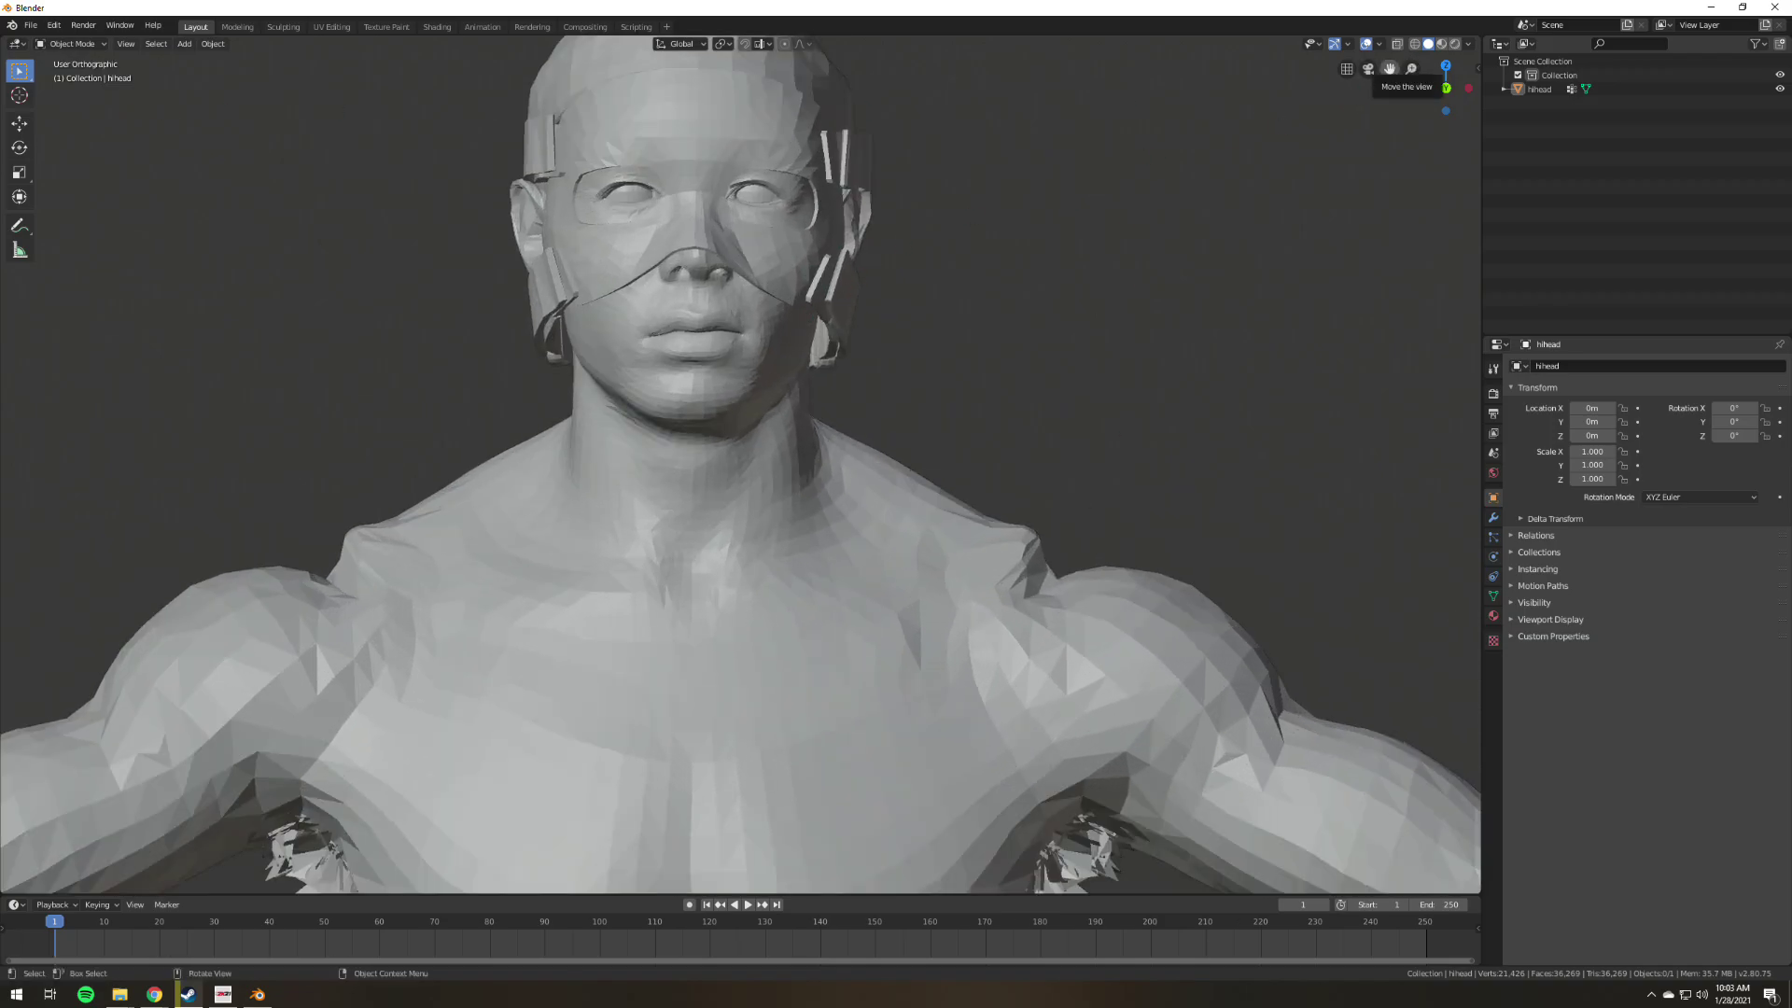
pyautogui.moveTo(1390, 71); pyautogui.dragTo(1417, 271)
pyautogui.click(1539, 89)
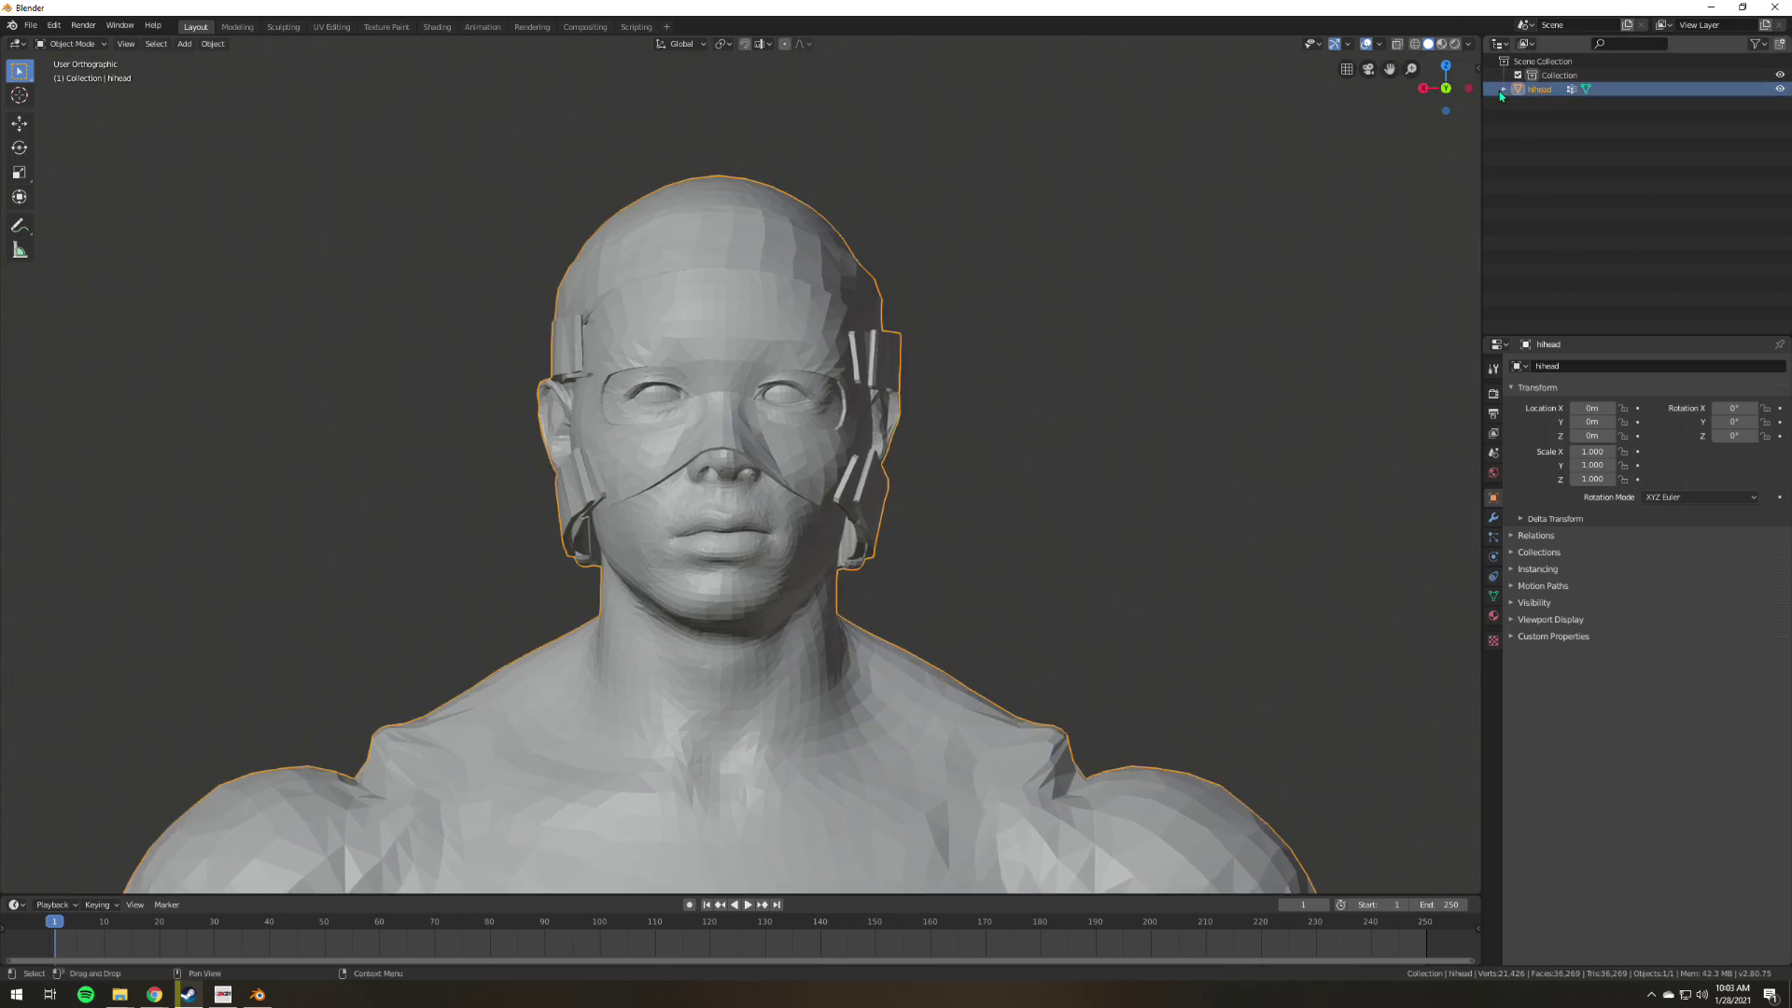
# Enter Edit Mode and select the facemask_bottom_strapShape, facemask_top_strapShape and facemask_frontShape vertex groups.
pyautogui.click(71, 44)
pyautogui.click(56, 75)
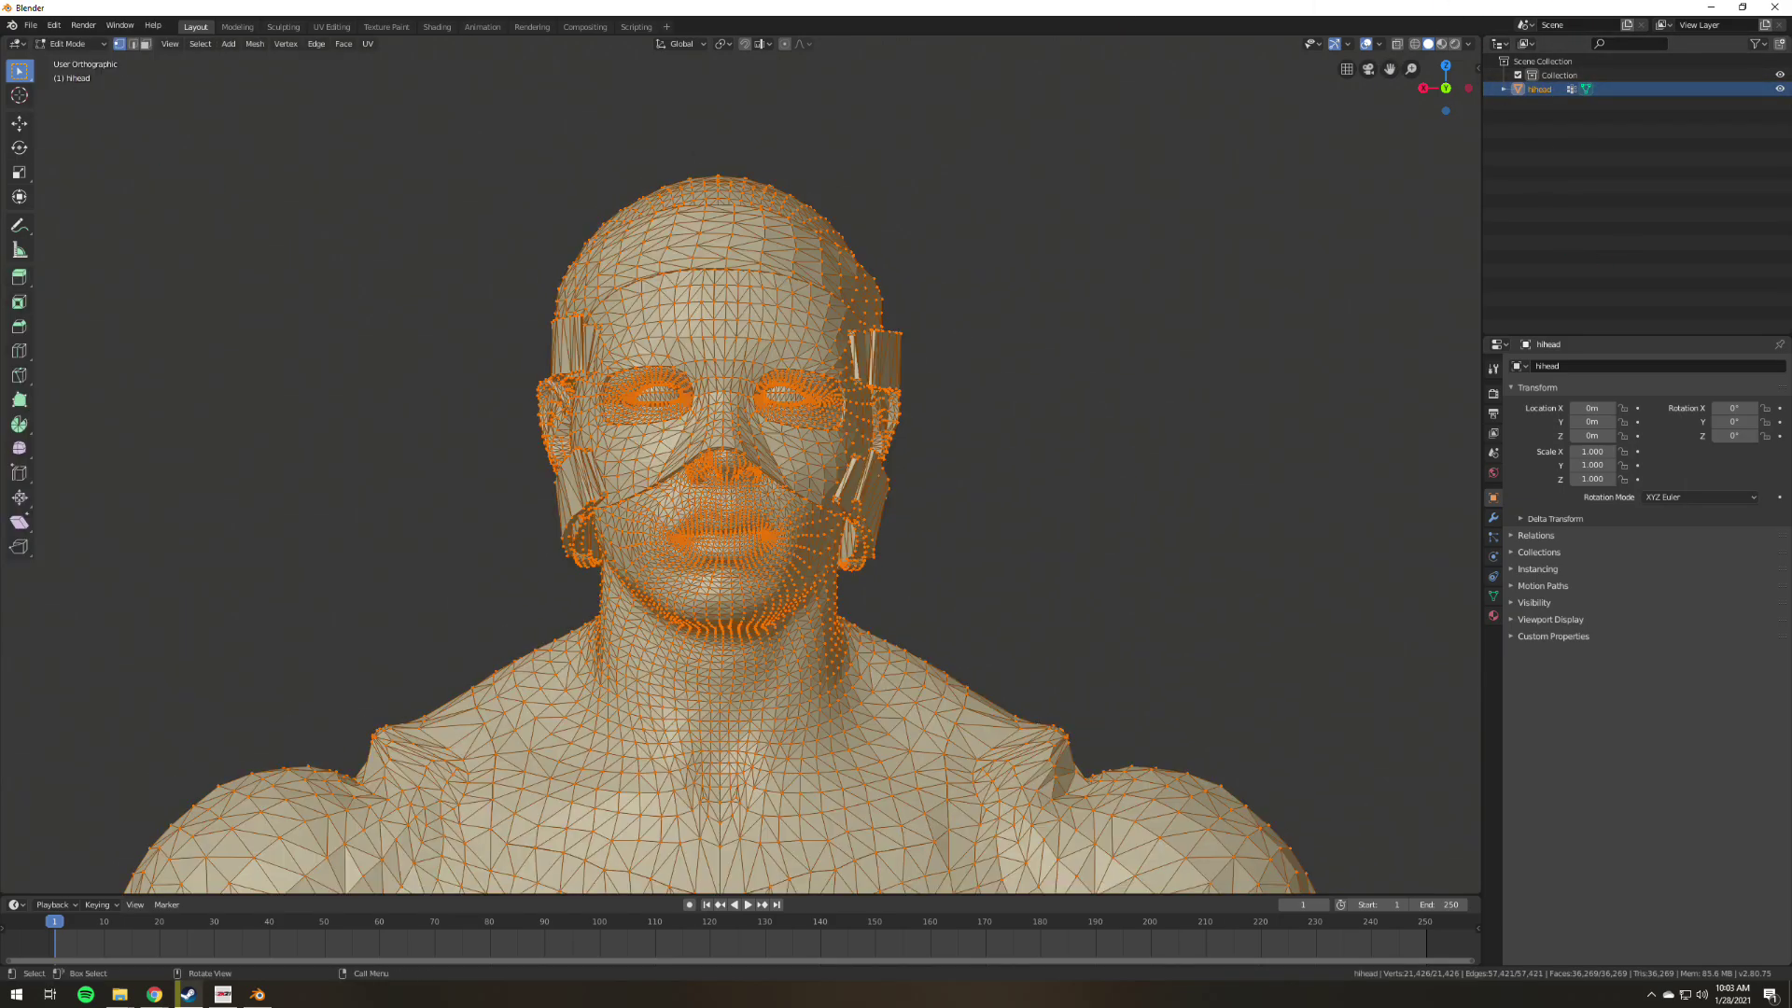
pyautogui.click(1493, 596)
pyautogui.scroll(-3, 1610, 455)
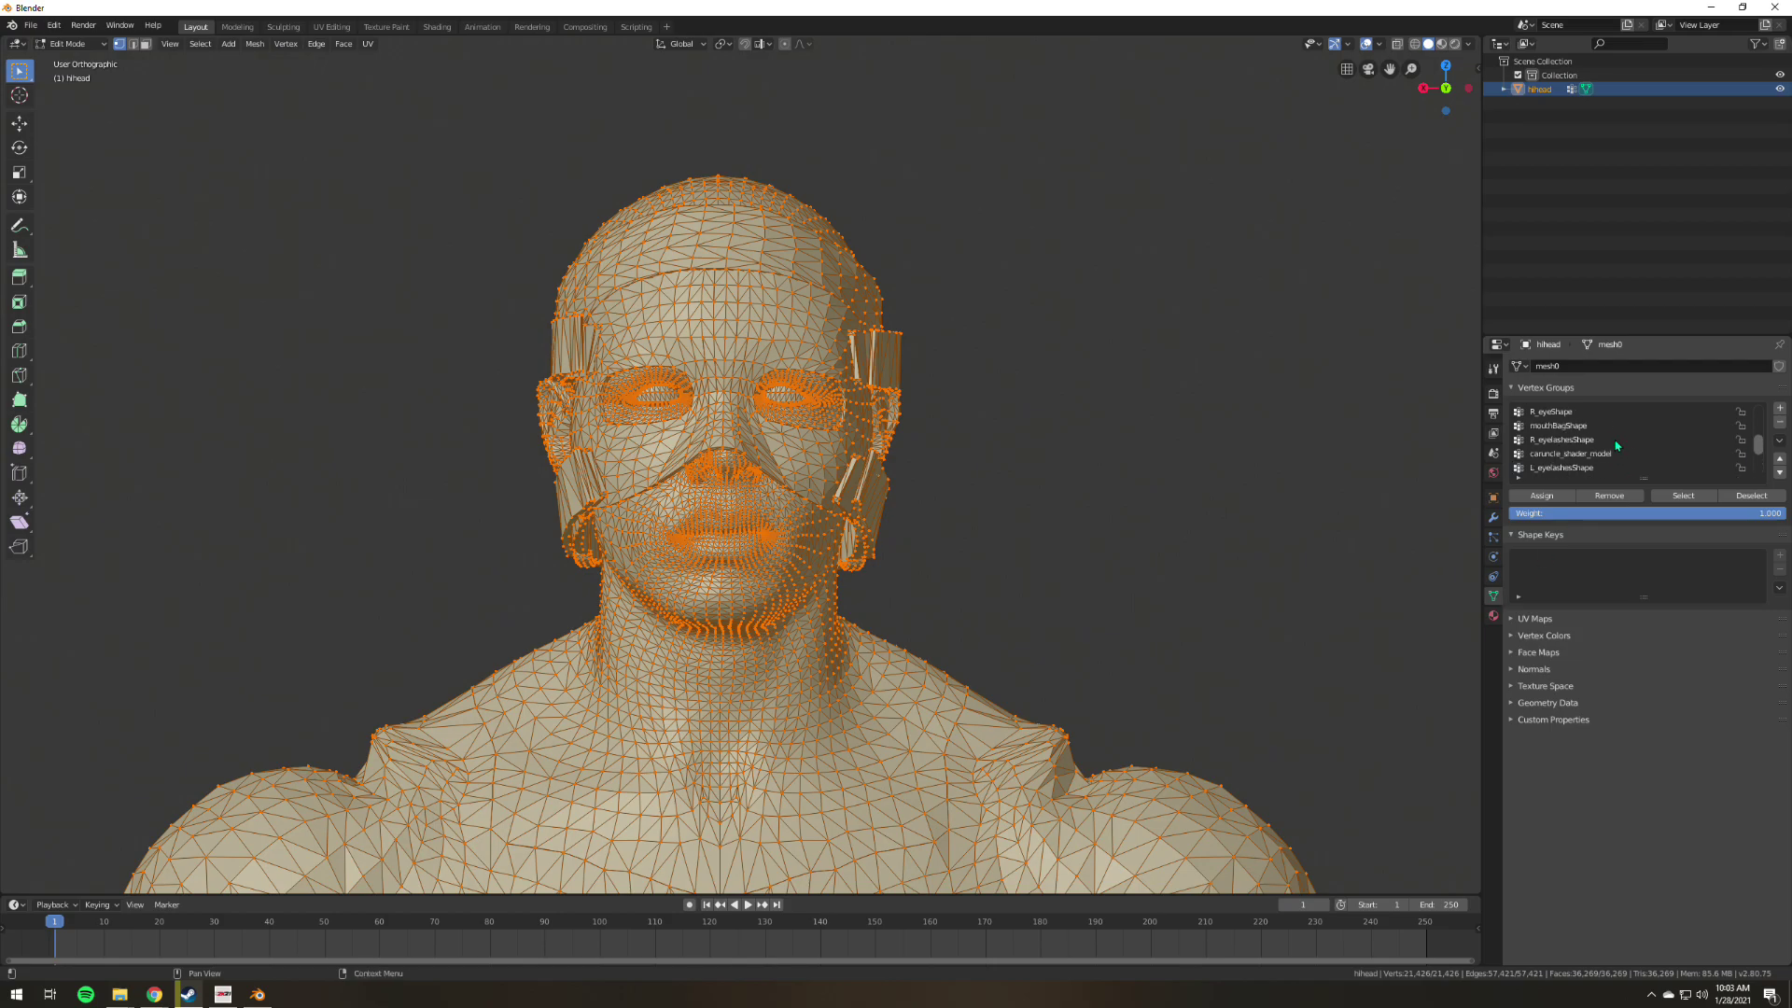
pyautogui.hotkey('alt', 'a')
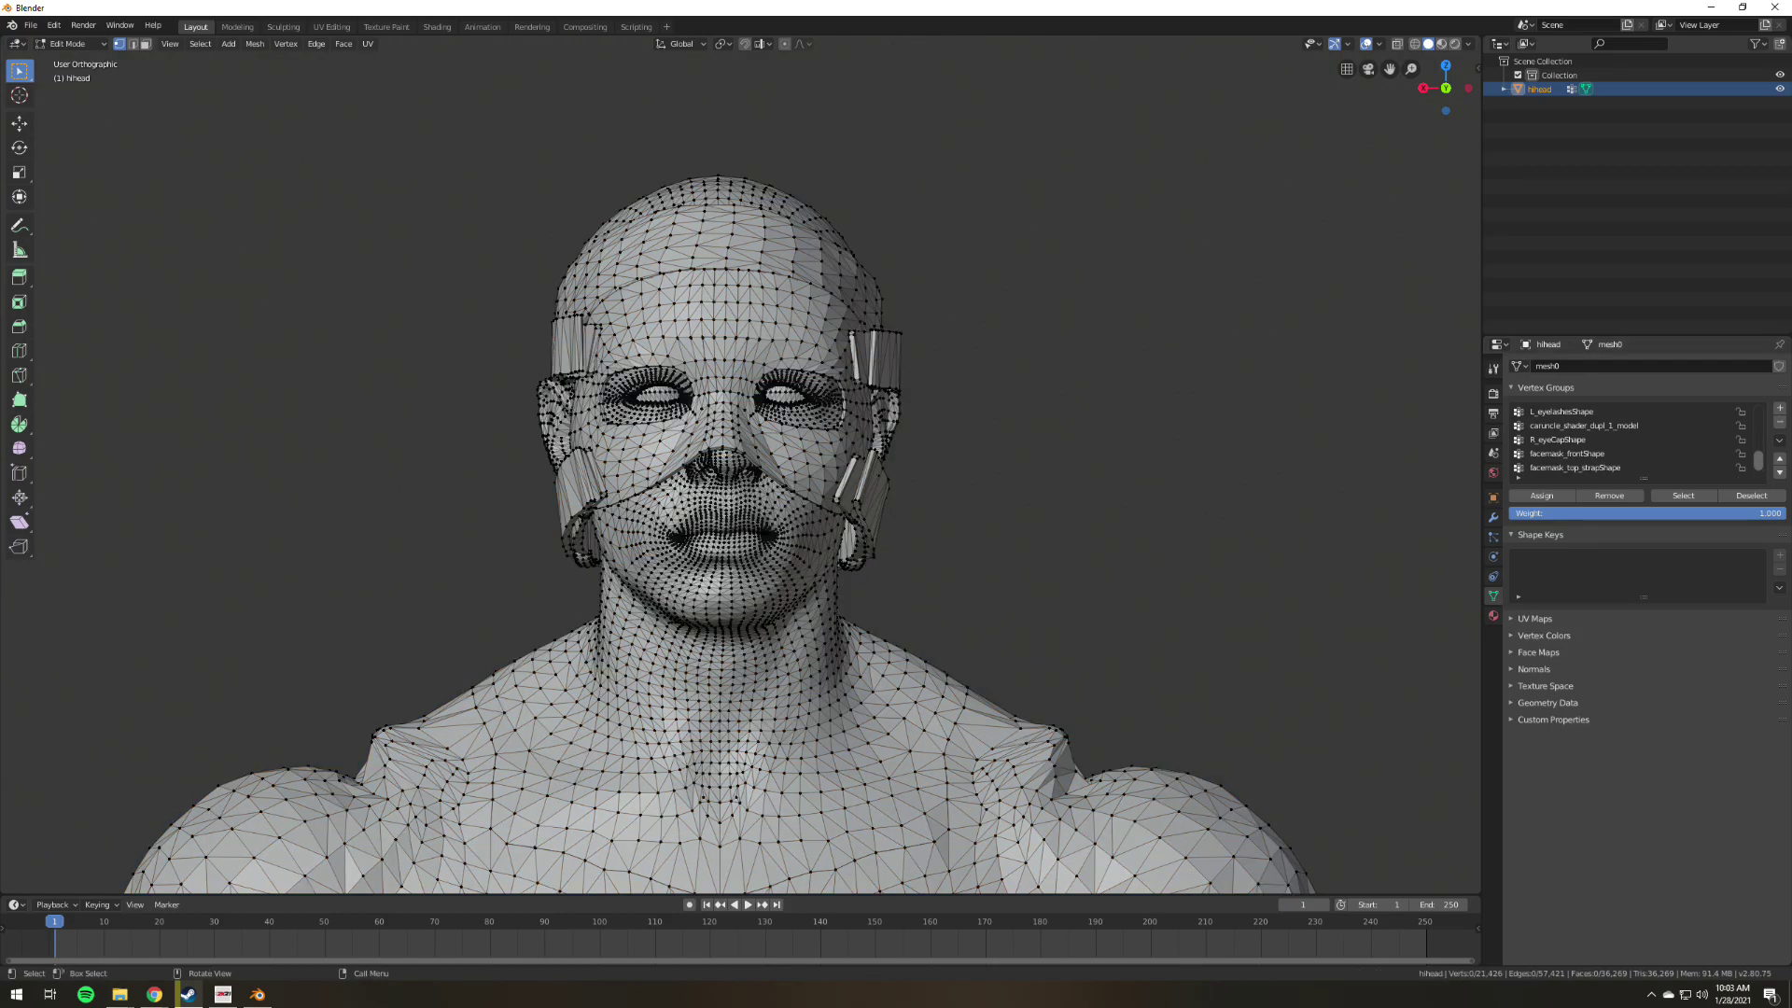
pyautogui.scroll(-1, 1592, 462)
pyautogui.click(1592, 468)
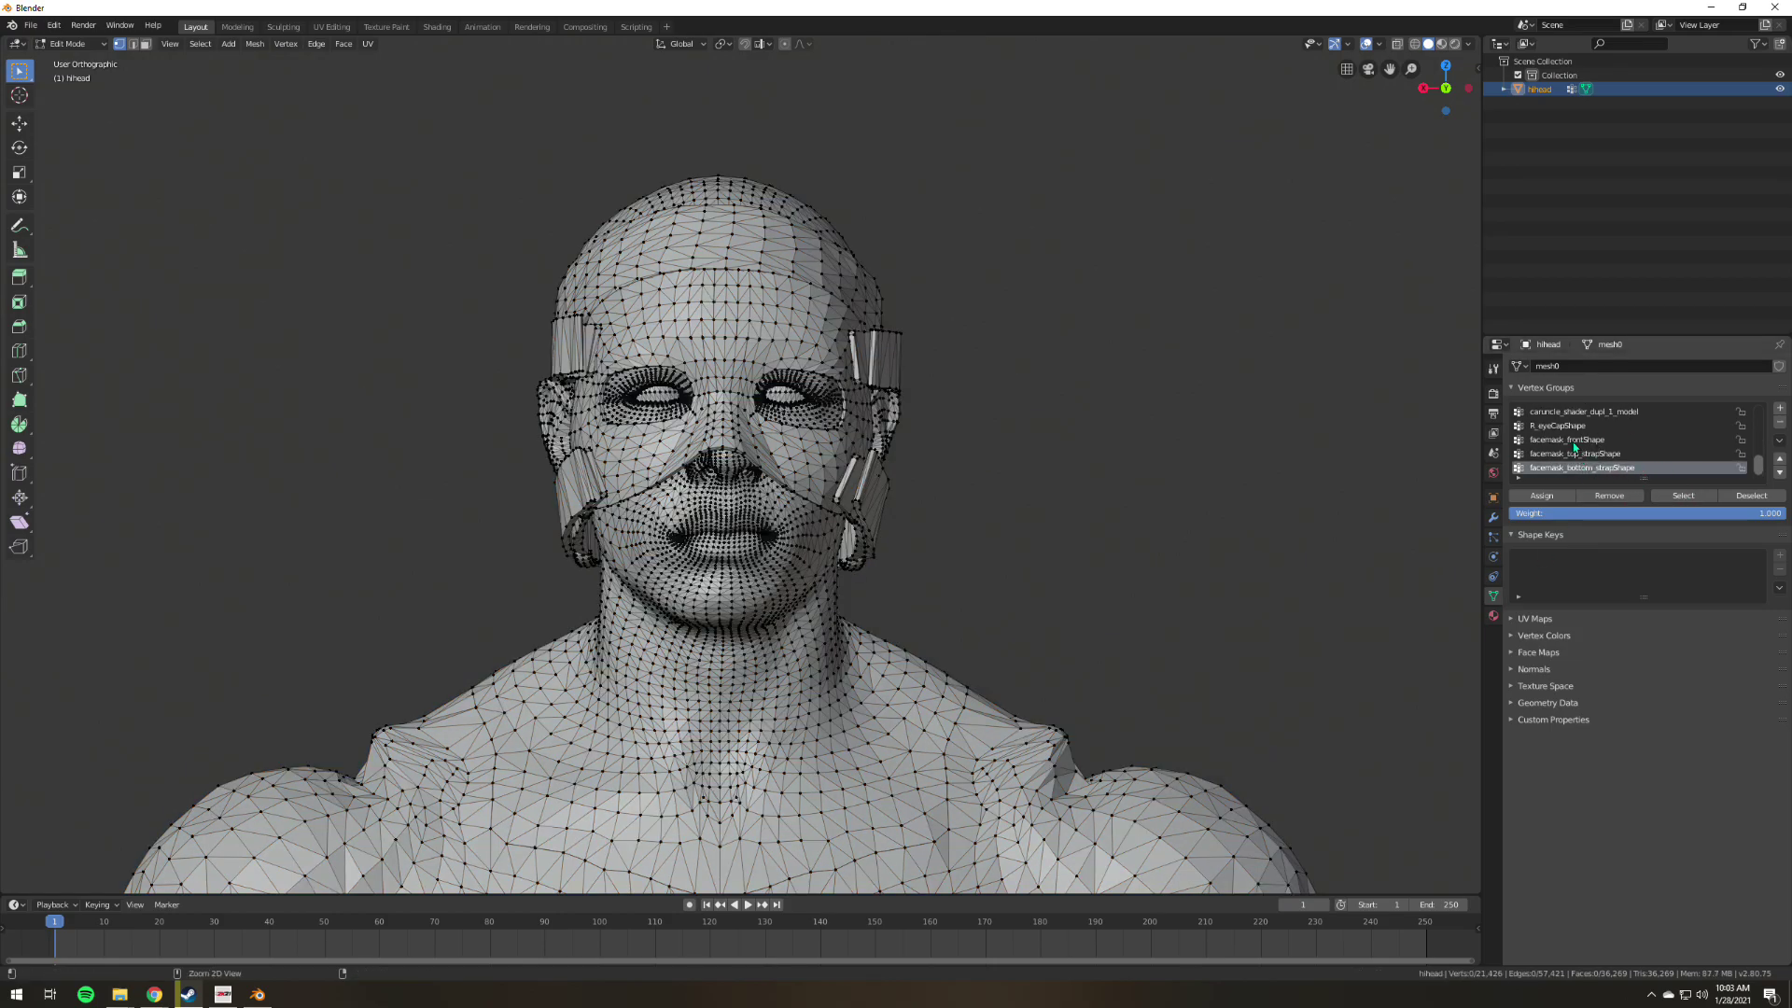
pyautogui.click(1694, 495)
pyautogui.click(1575, 454)
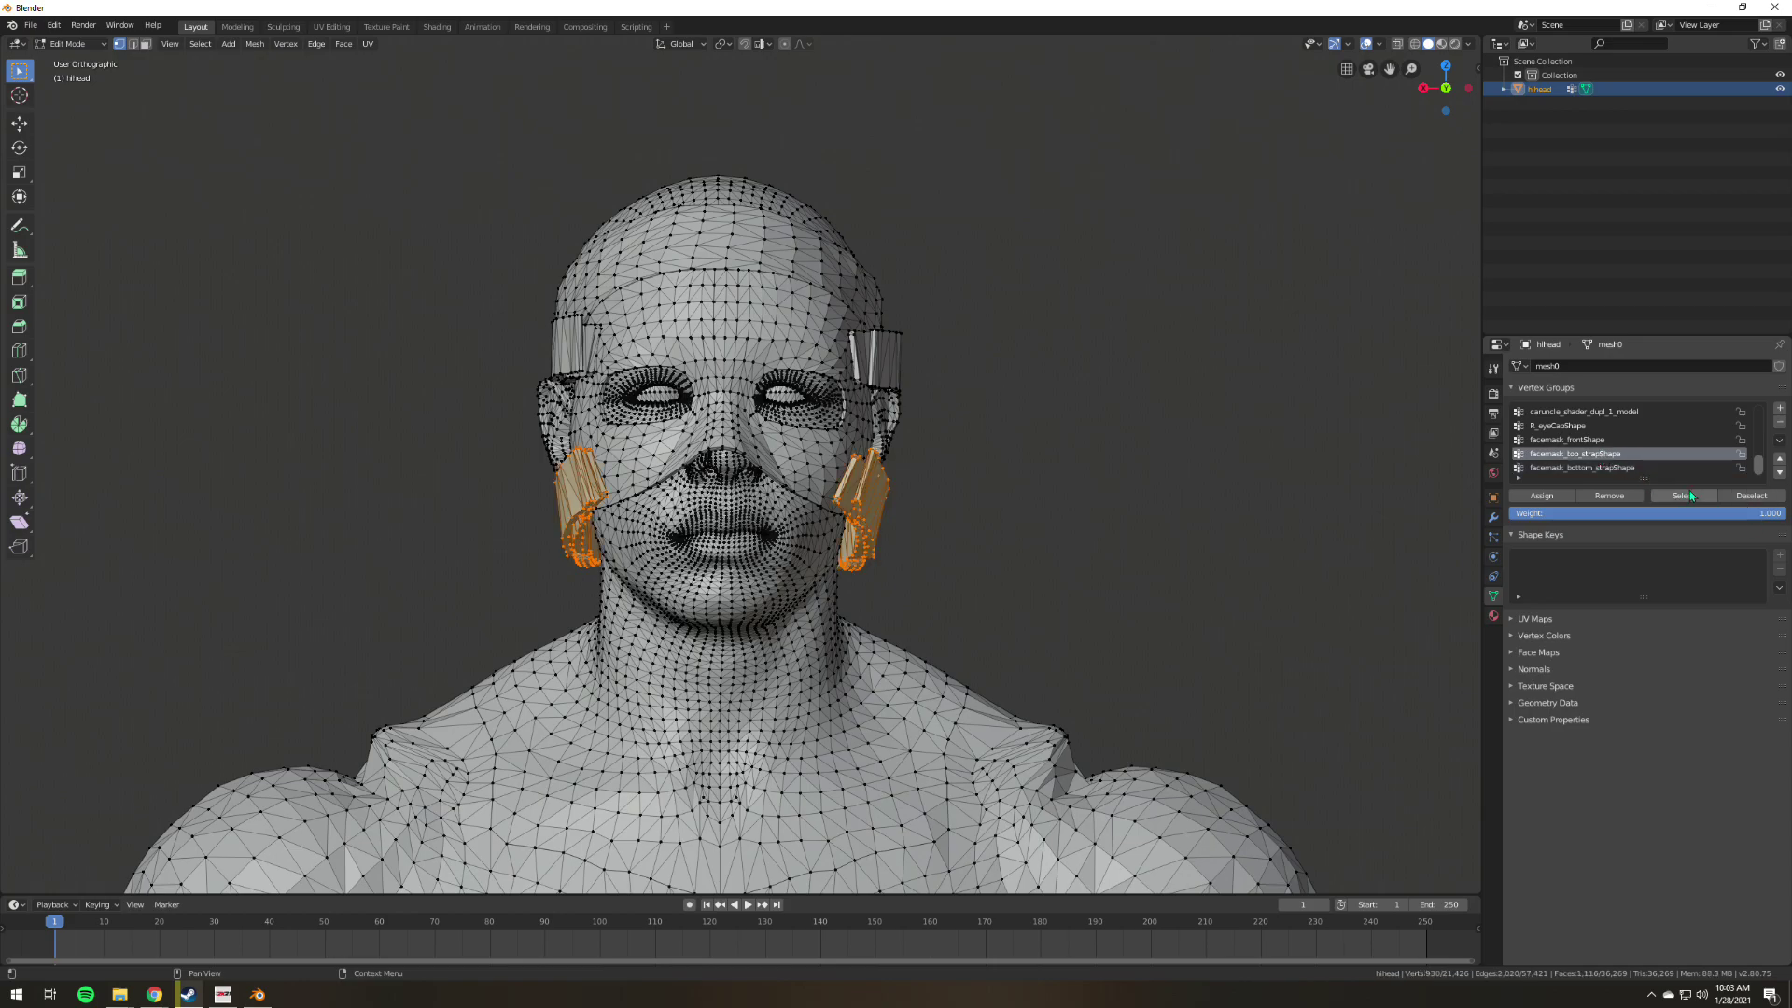
pyautogui.click(1690, 494)
pyautogui.click(1567, 439)
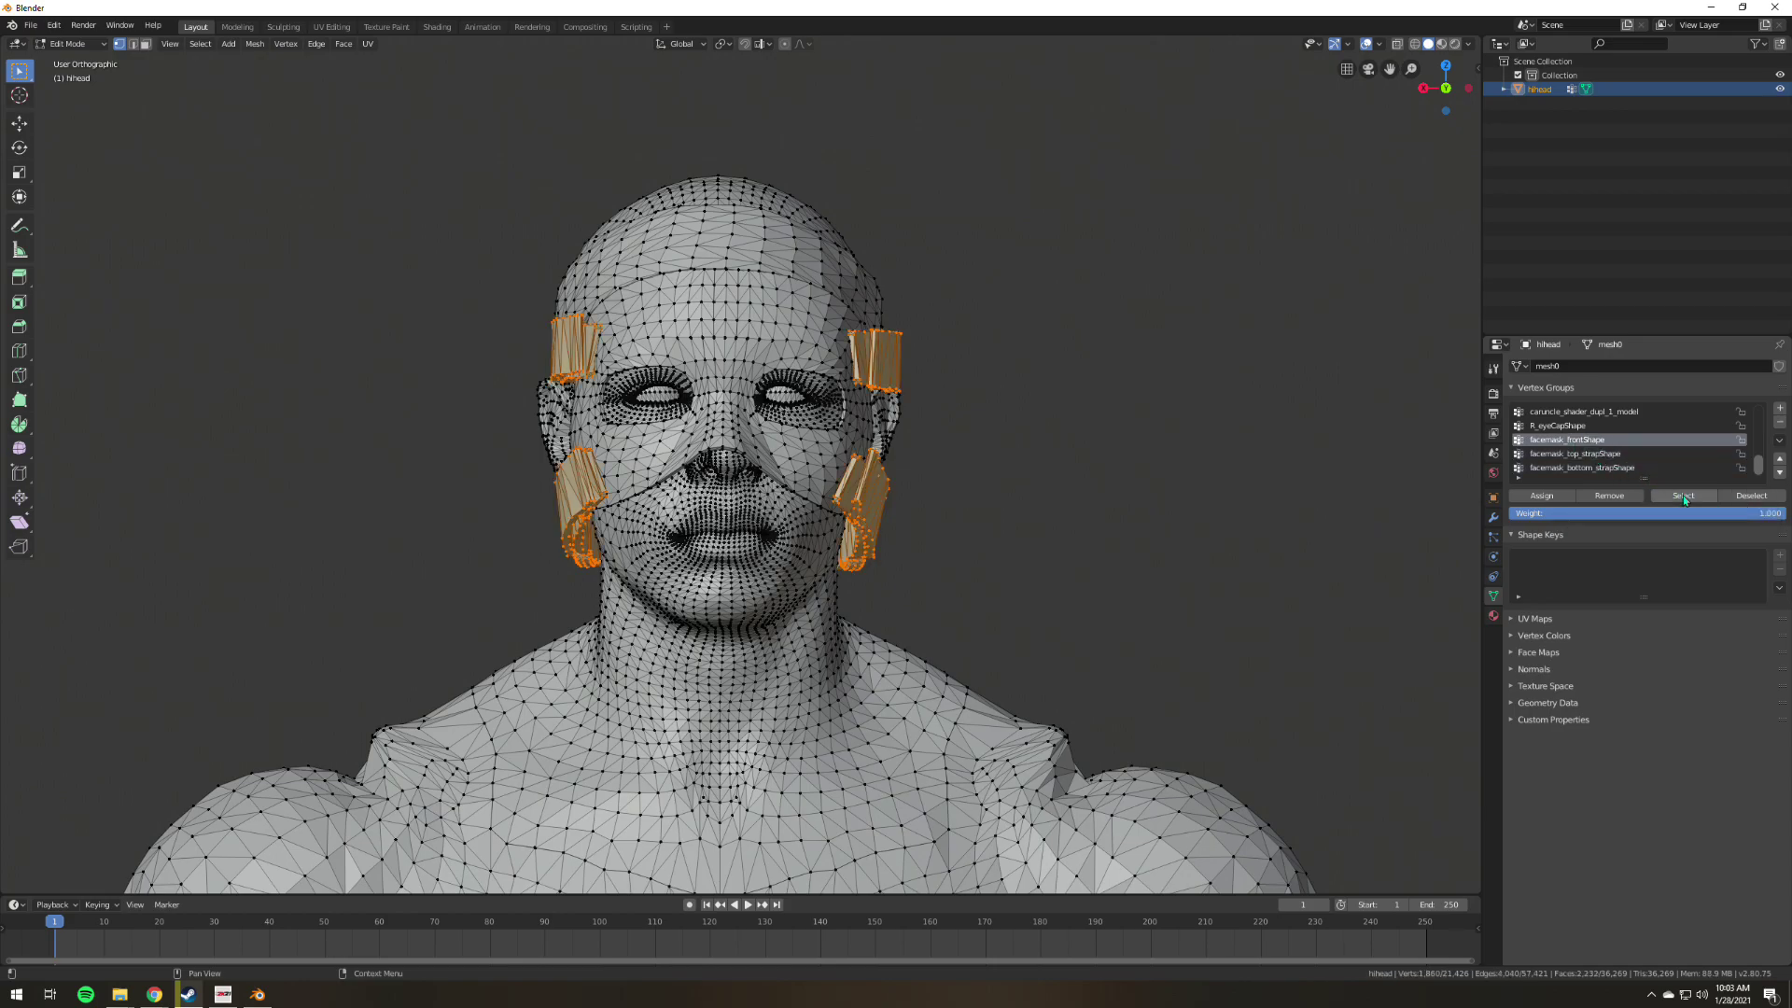
pyautogui.click(1686, 496)
# Move the selected mask and straps back along Y and up along Z with the Move gizmo.
pyautogui.moveTo(980, 467); pyautogui.dragTo(1353, 457, button='middle')
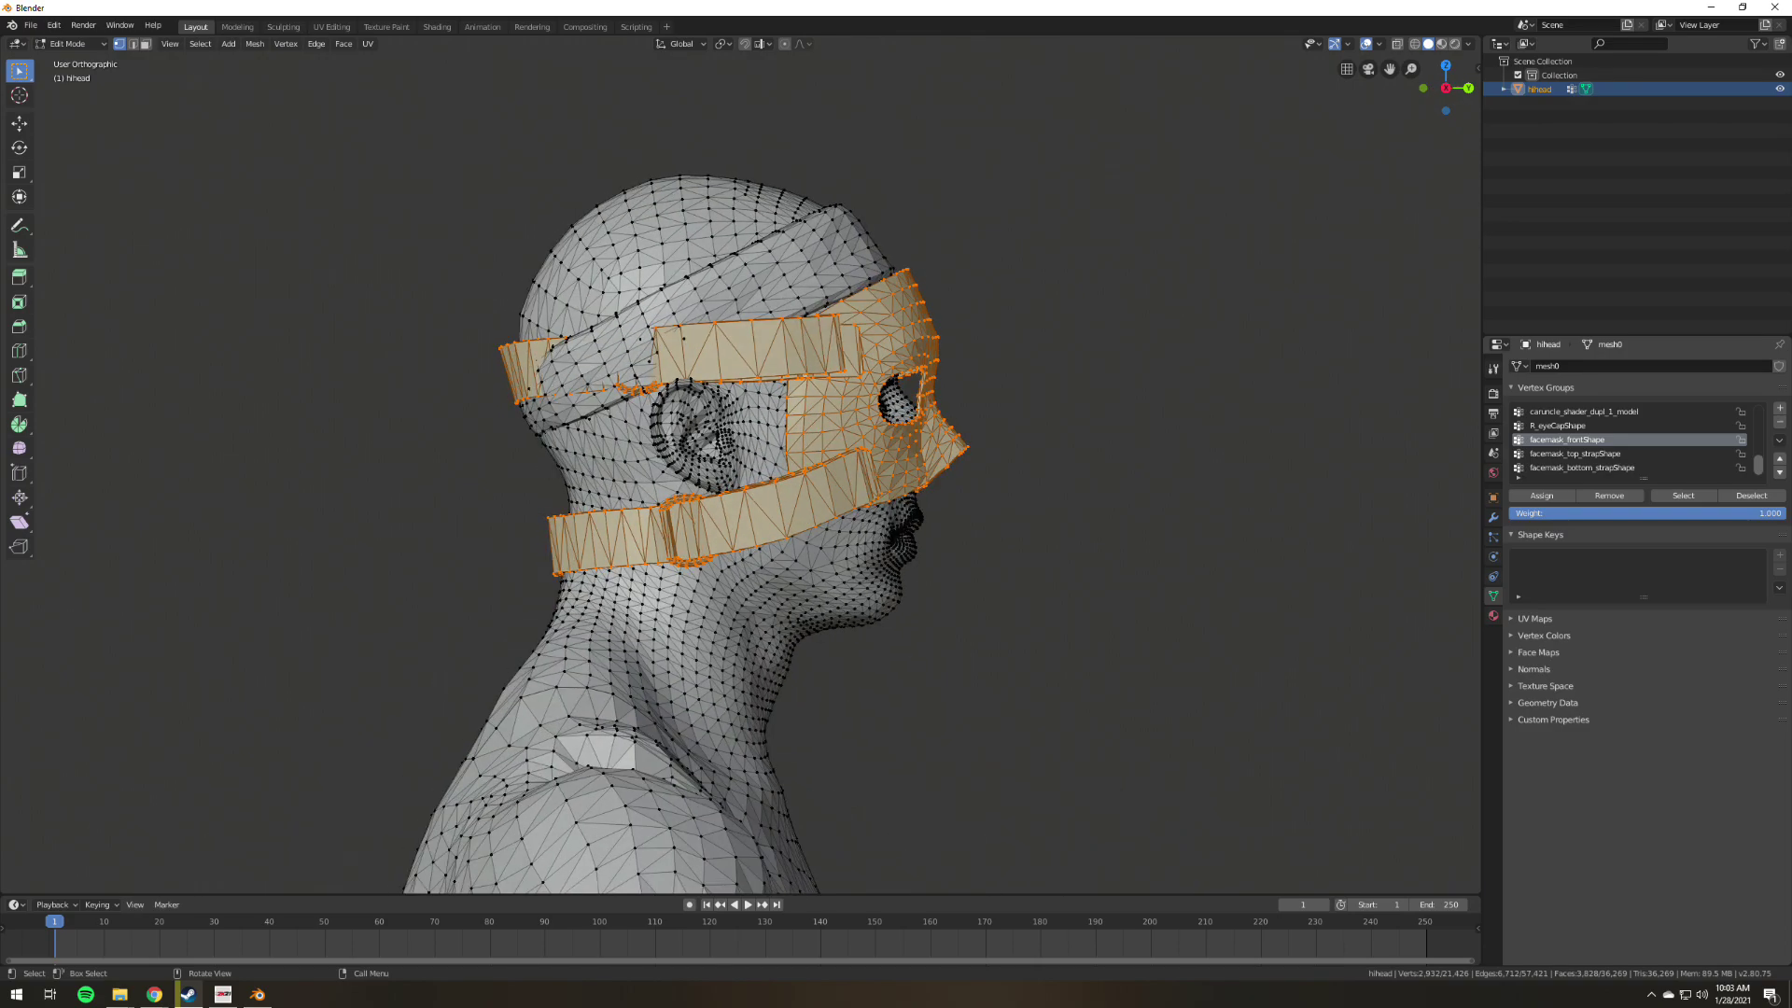
pyautogui.click(19, 123)
pyautogui.moveTo(813, 424); pyautogui.dragTo(784, 425)
pyautogui.moveTo(747, 366); pyautogui.dragTo(745, 418)
pyautogui.press('y')
pyautogui.moveTo(745, 419); pyautogui.dragTo(535, 418, button='middle')
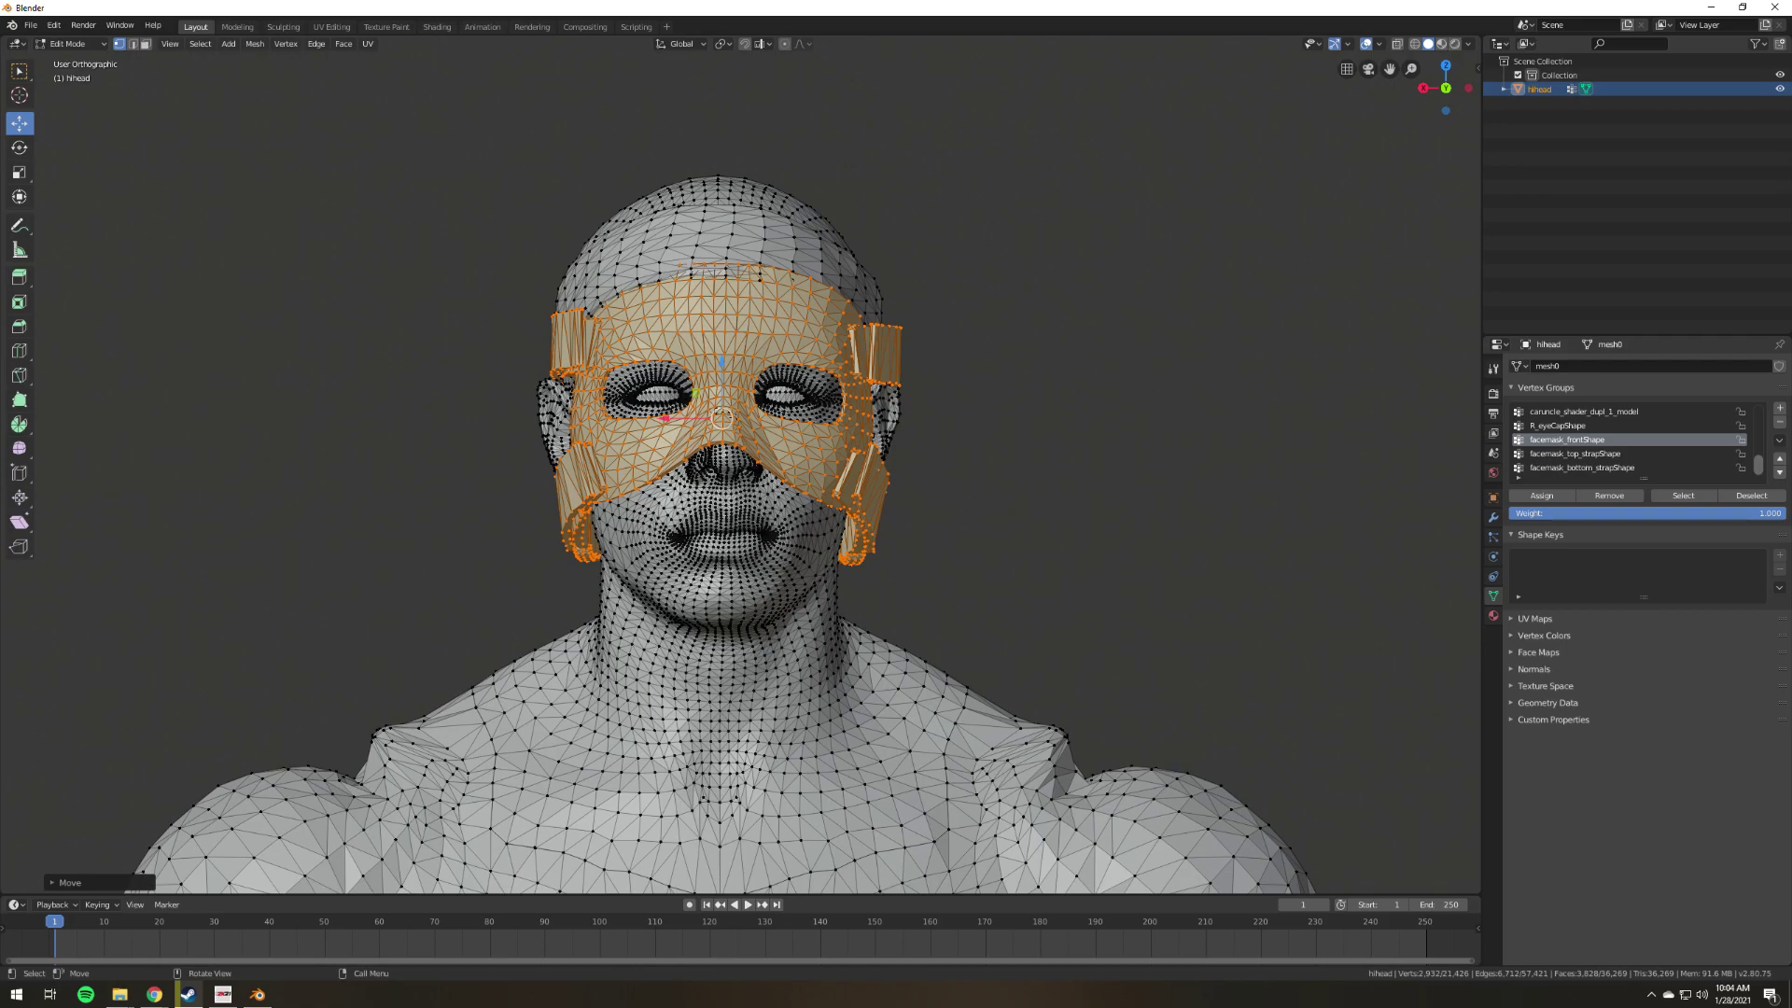
pyautogui.moveTo(535, 418); pyautogui.dragTo(567, 629, button='middle')
# Select only the facemask_top_strapShape group and scale it down to about 0.93.
pyautogui.moveTo(1027, 691); pyautogui.dragTo(798, 510, button='middle')
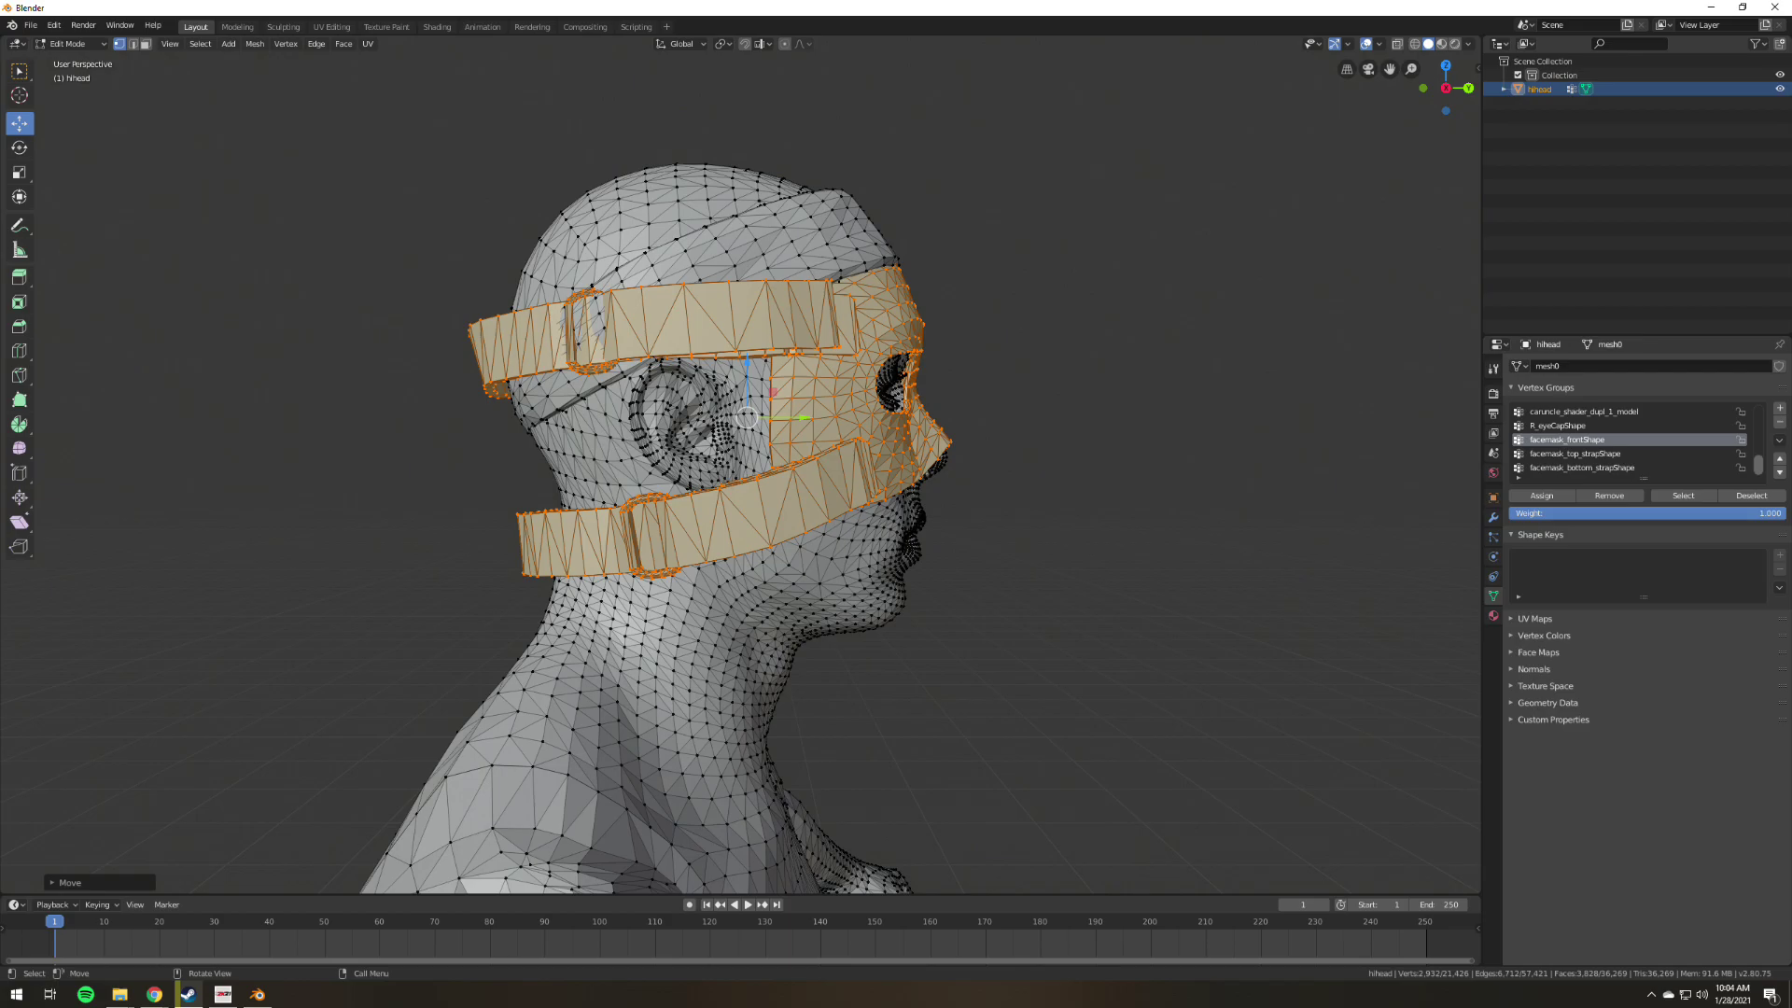
pyautogui.hotkey('alt', 'a')
pyautogui.click(1577, 455)
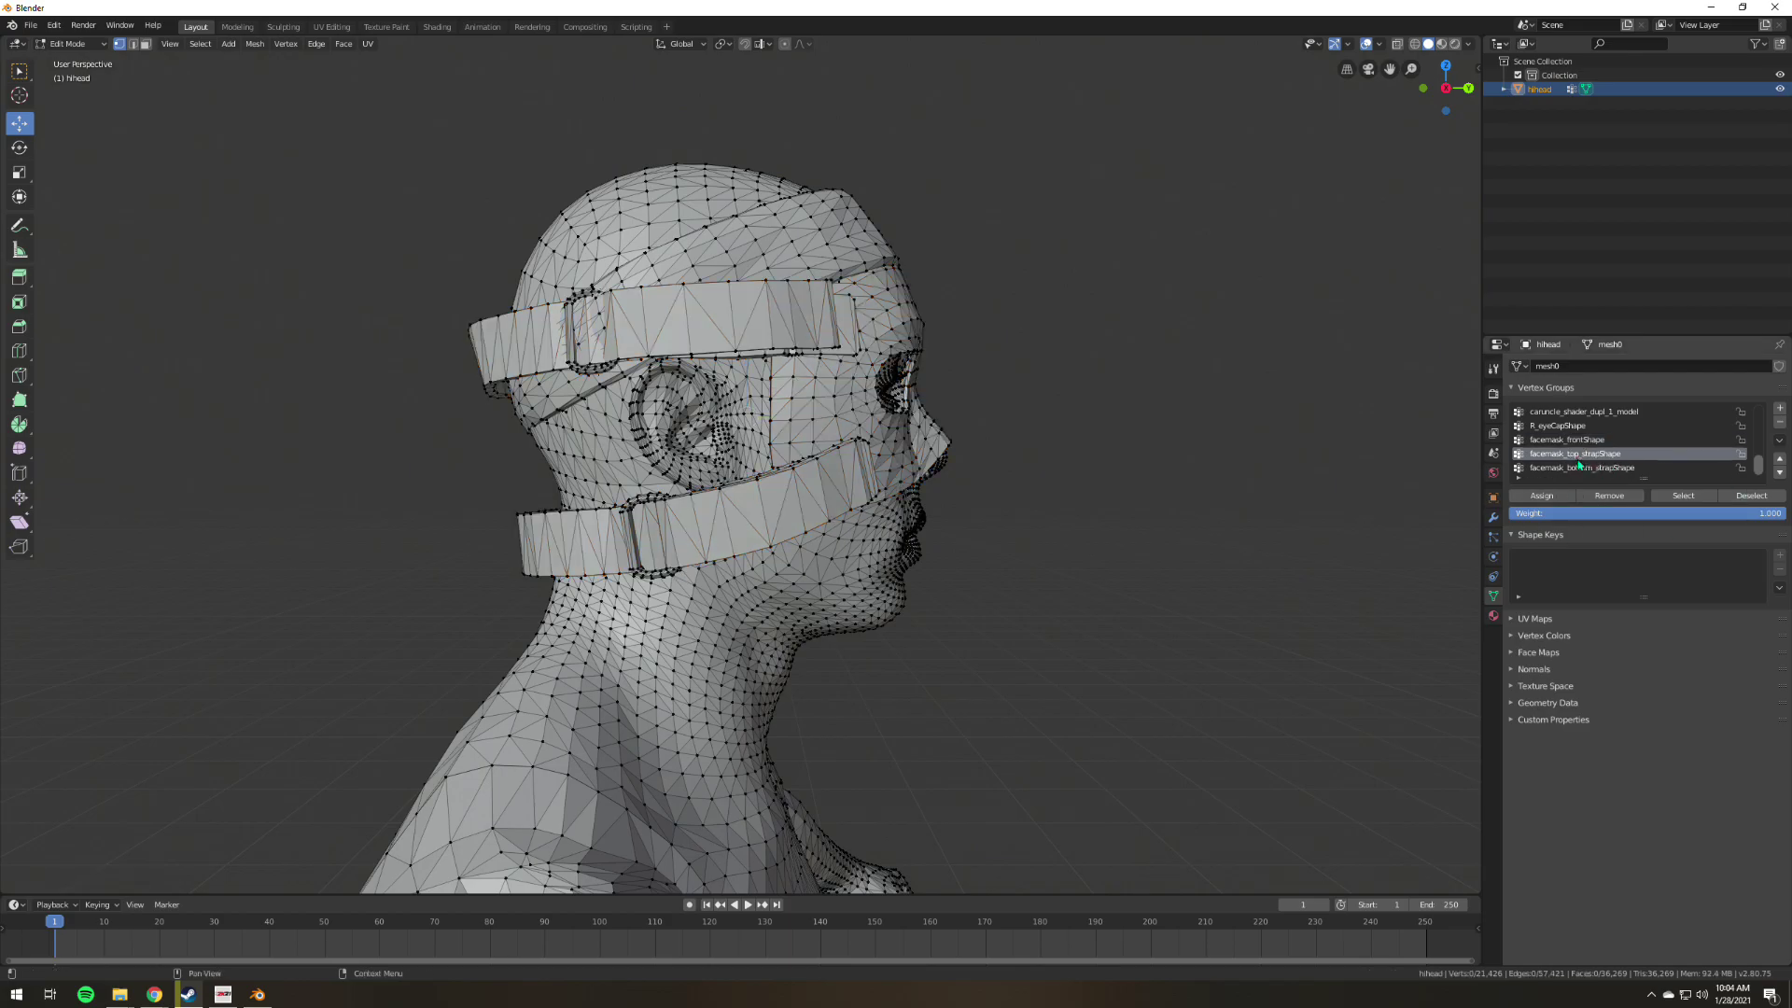
pyautogui.click(1675, 496)
pyautogui.moveTo(728, 392); pyautogui.dragTo(803, 601, button='middle')
pyautogui.moveTo(686, 710); pyautogui.dragTo(692, 747, button='middle')
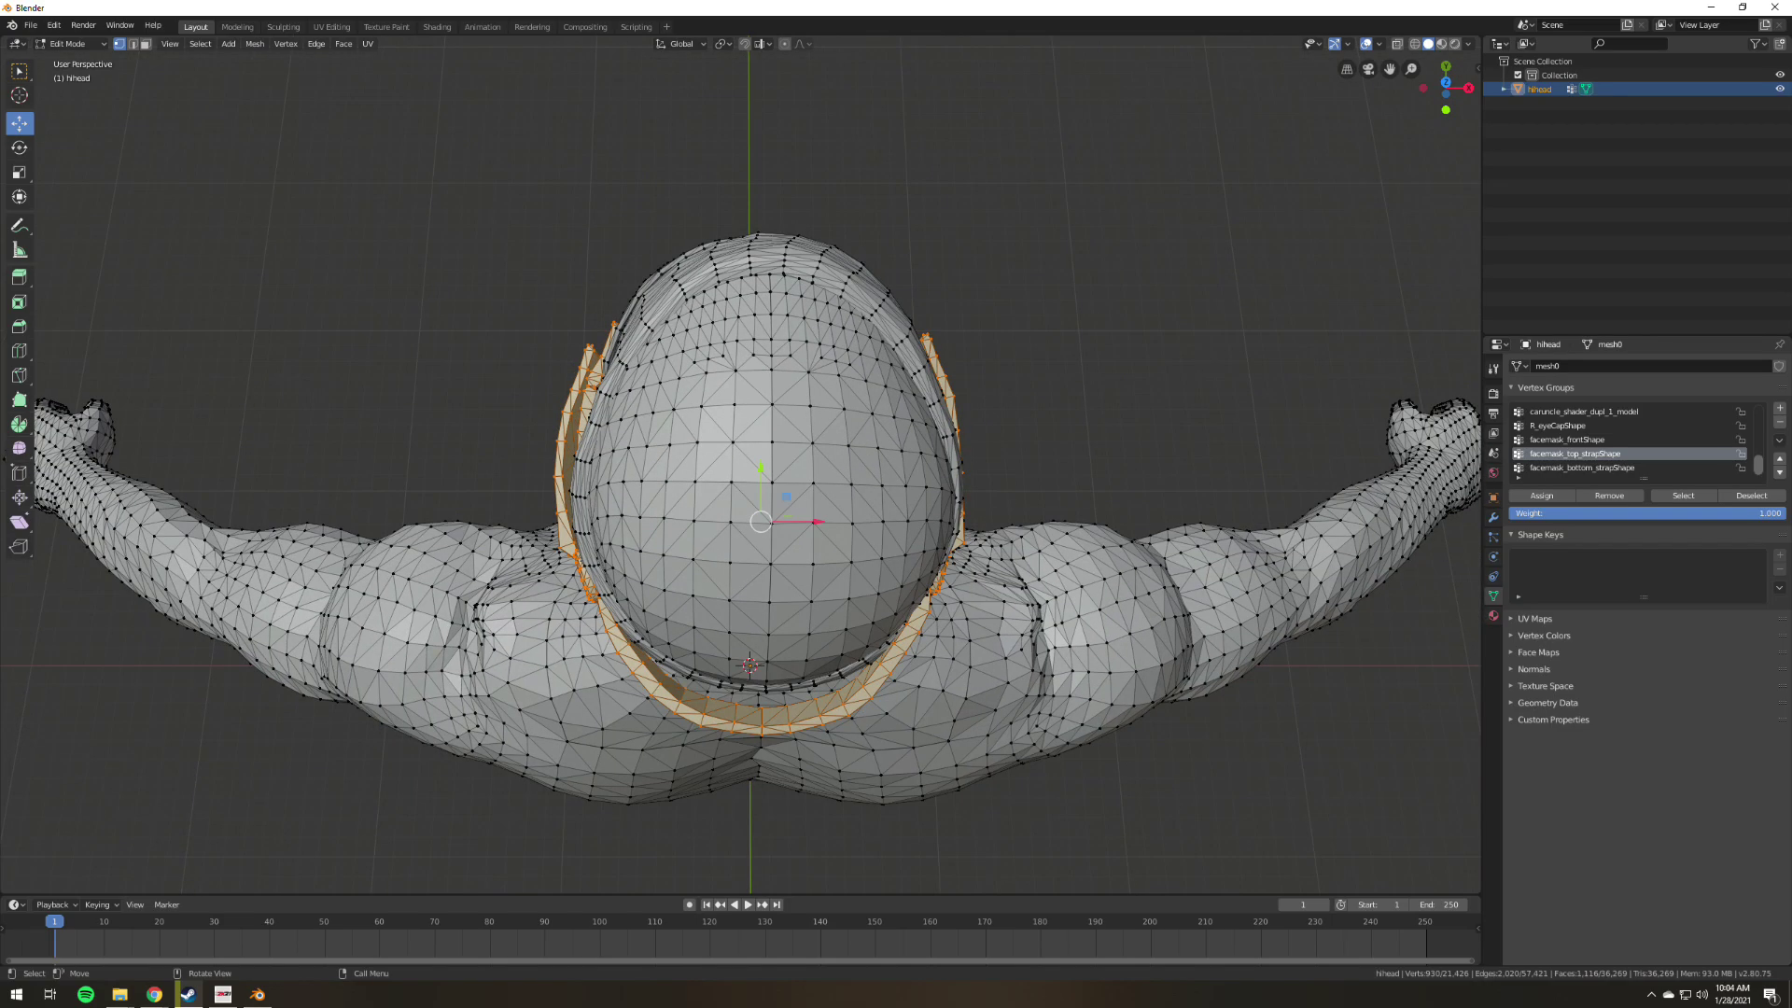
pyautogui.press('s')
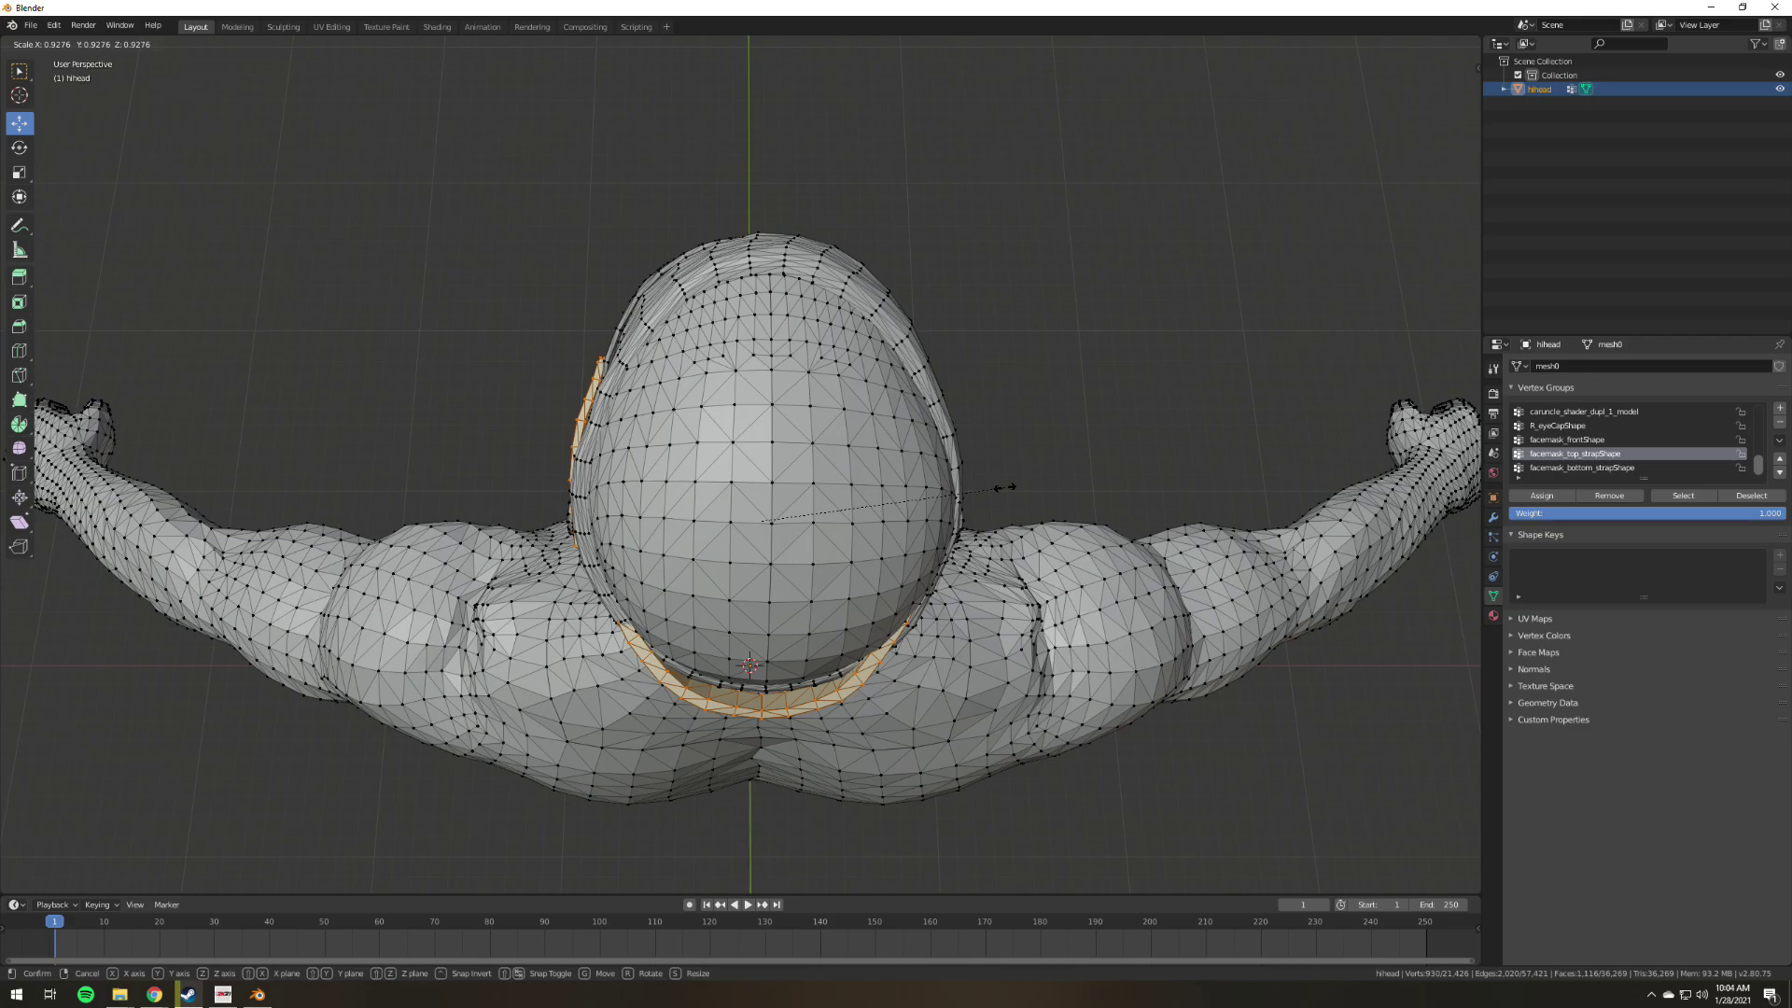
pyautogui.click(1004, 486)
pyautogui.moveTo(849, 454); pyautogui.dragTo(365, 427, button='middle')
pyautogui.moveTo(714, 430); pyautogui.dragTo(1083, 434, button='middle')
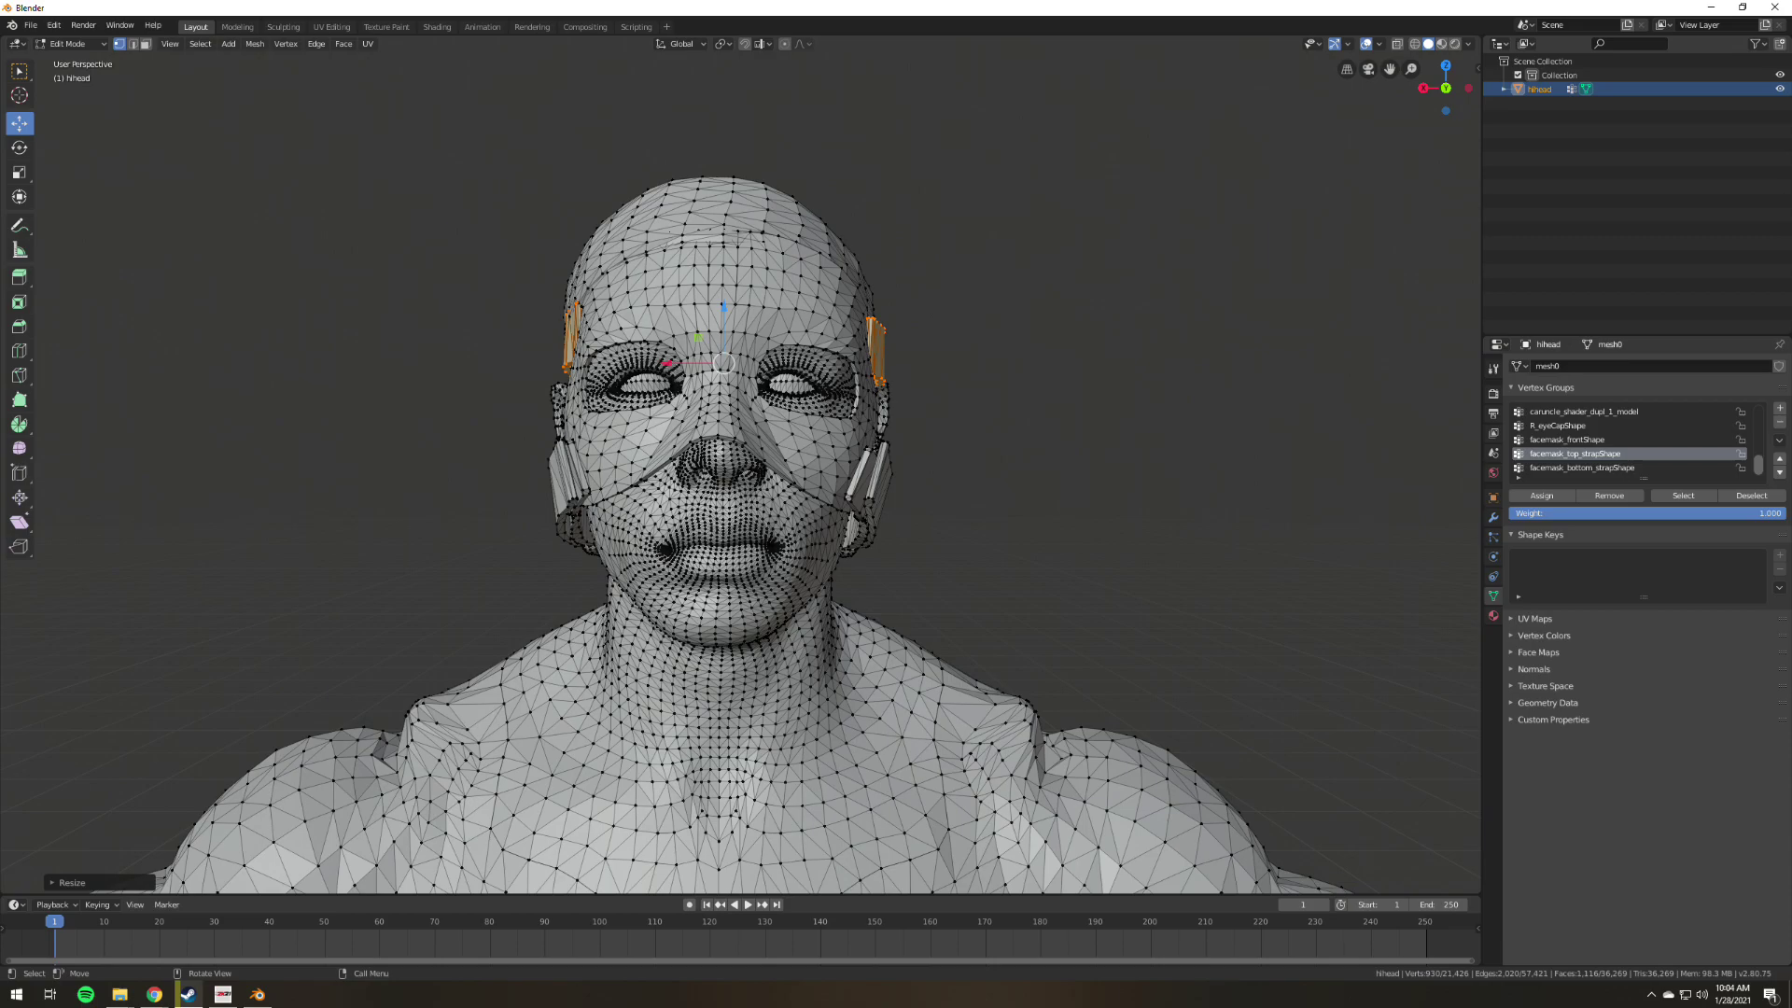
# Select the facemask_bottom_strapShape group instead and scale it down.
pyautogui.click(1743, 495)
pyautogui.click(1587, 467)
pyautogui.click(1687, 496)
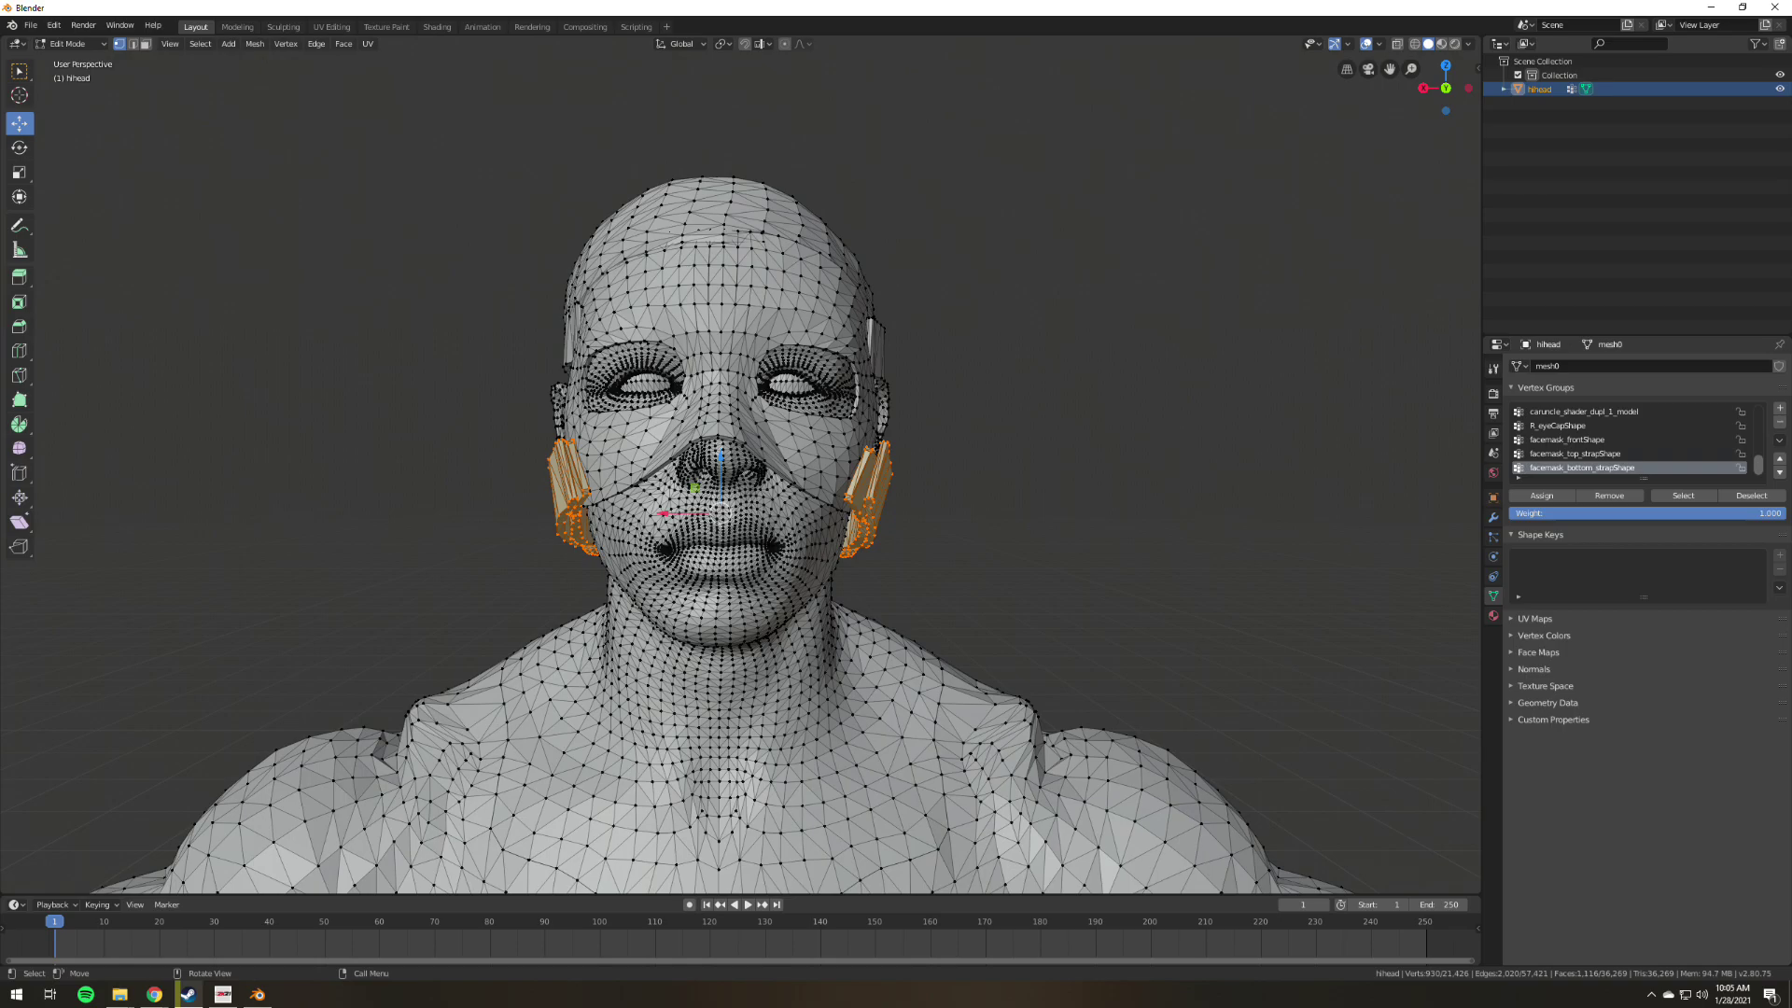
pyautogui.press('s')
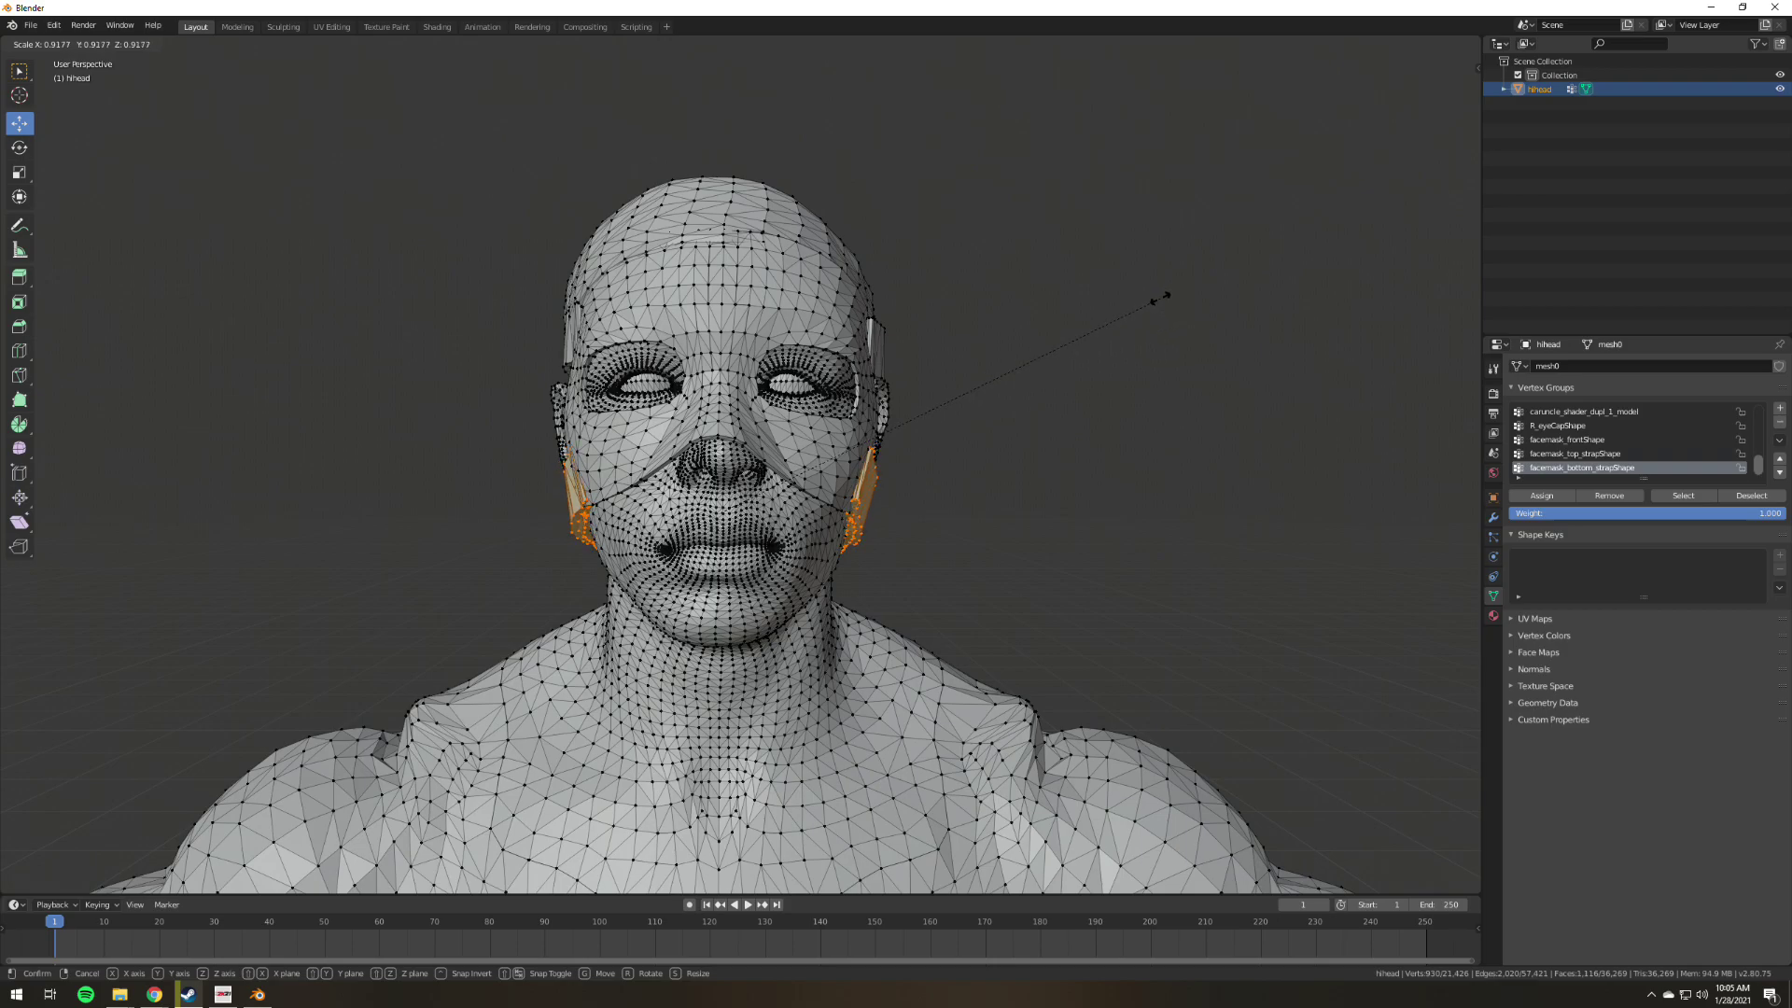
pyautogui.click(1160, 298)
pyautogui.moveTo(1160, 299); pyautogui.dragTo(1251, 314, button='middle')
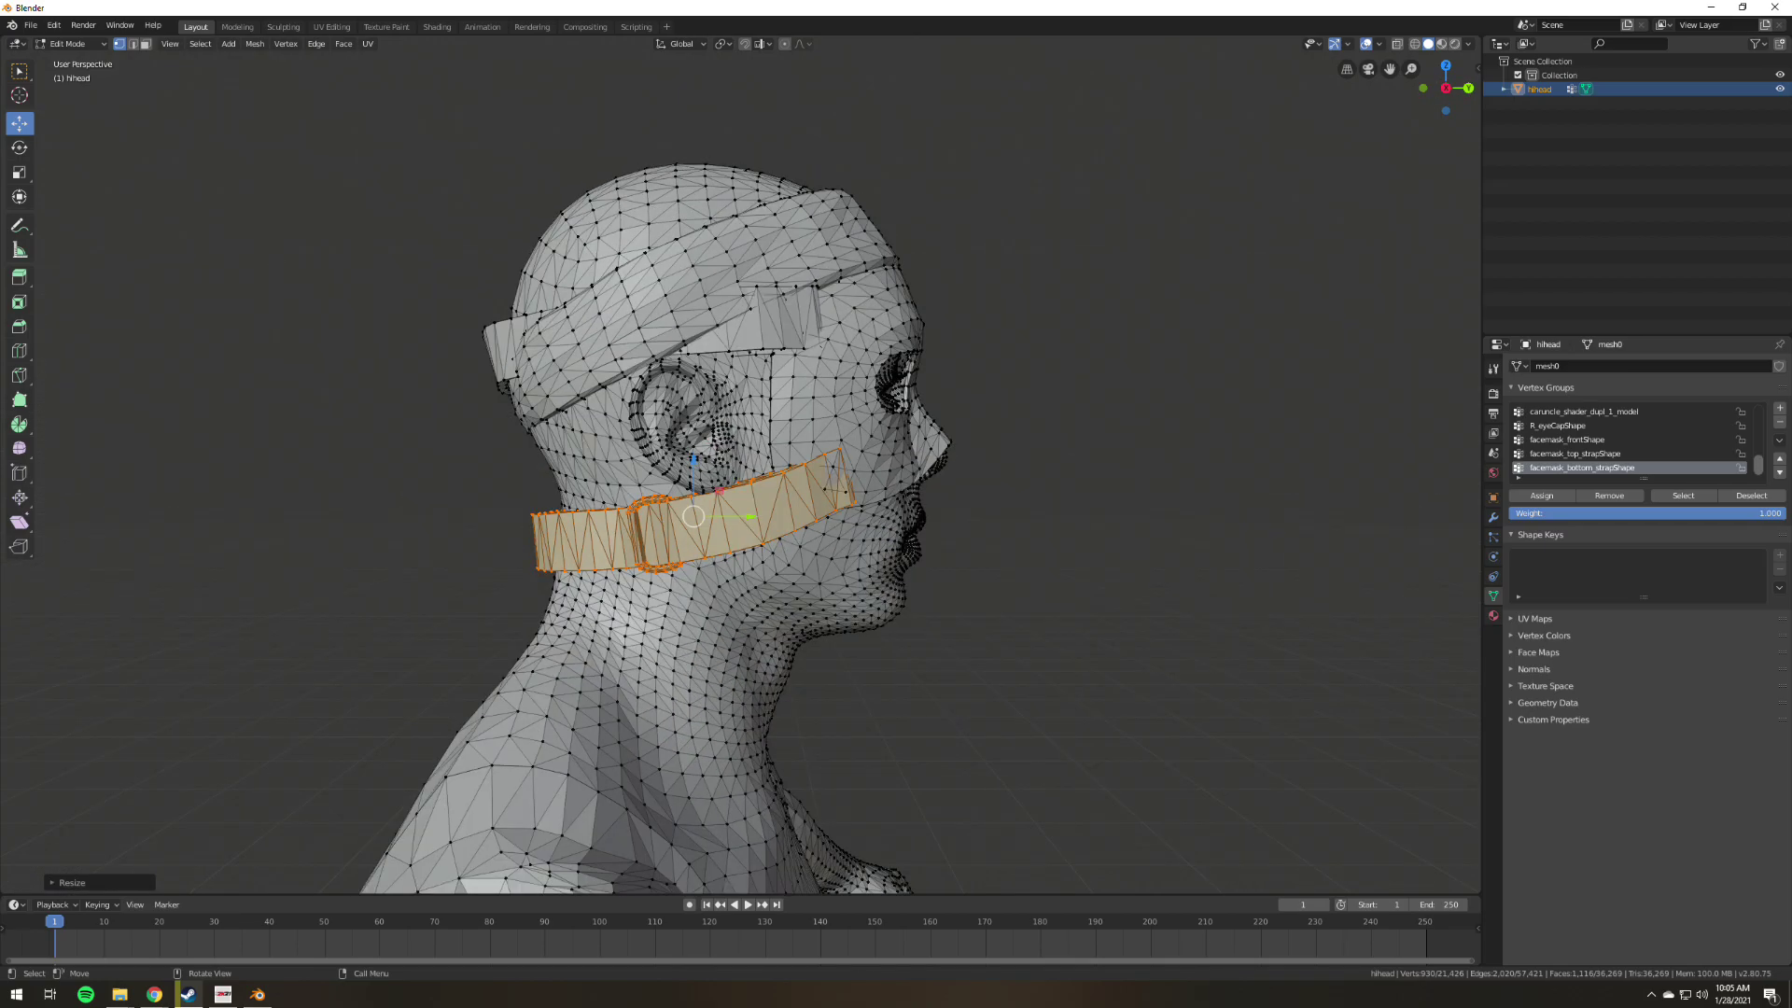
# Slide the bottom strap along Y and raise it higher on the head.
pyautogui.press('g')
pyautogui.press('y')
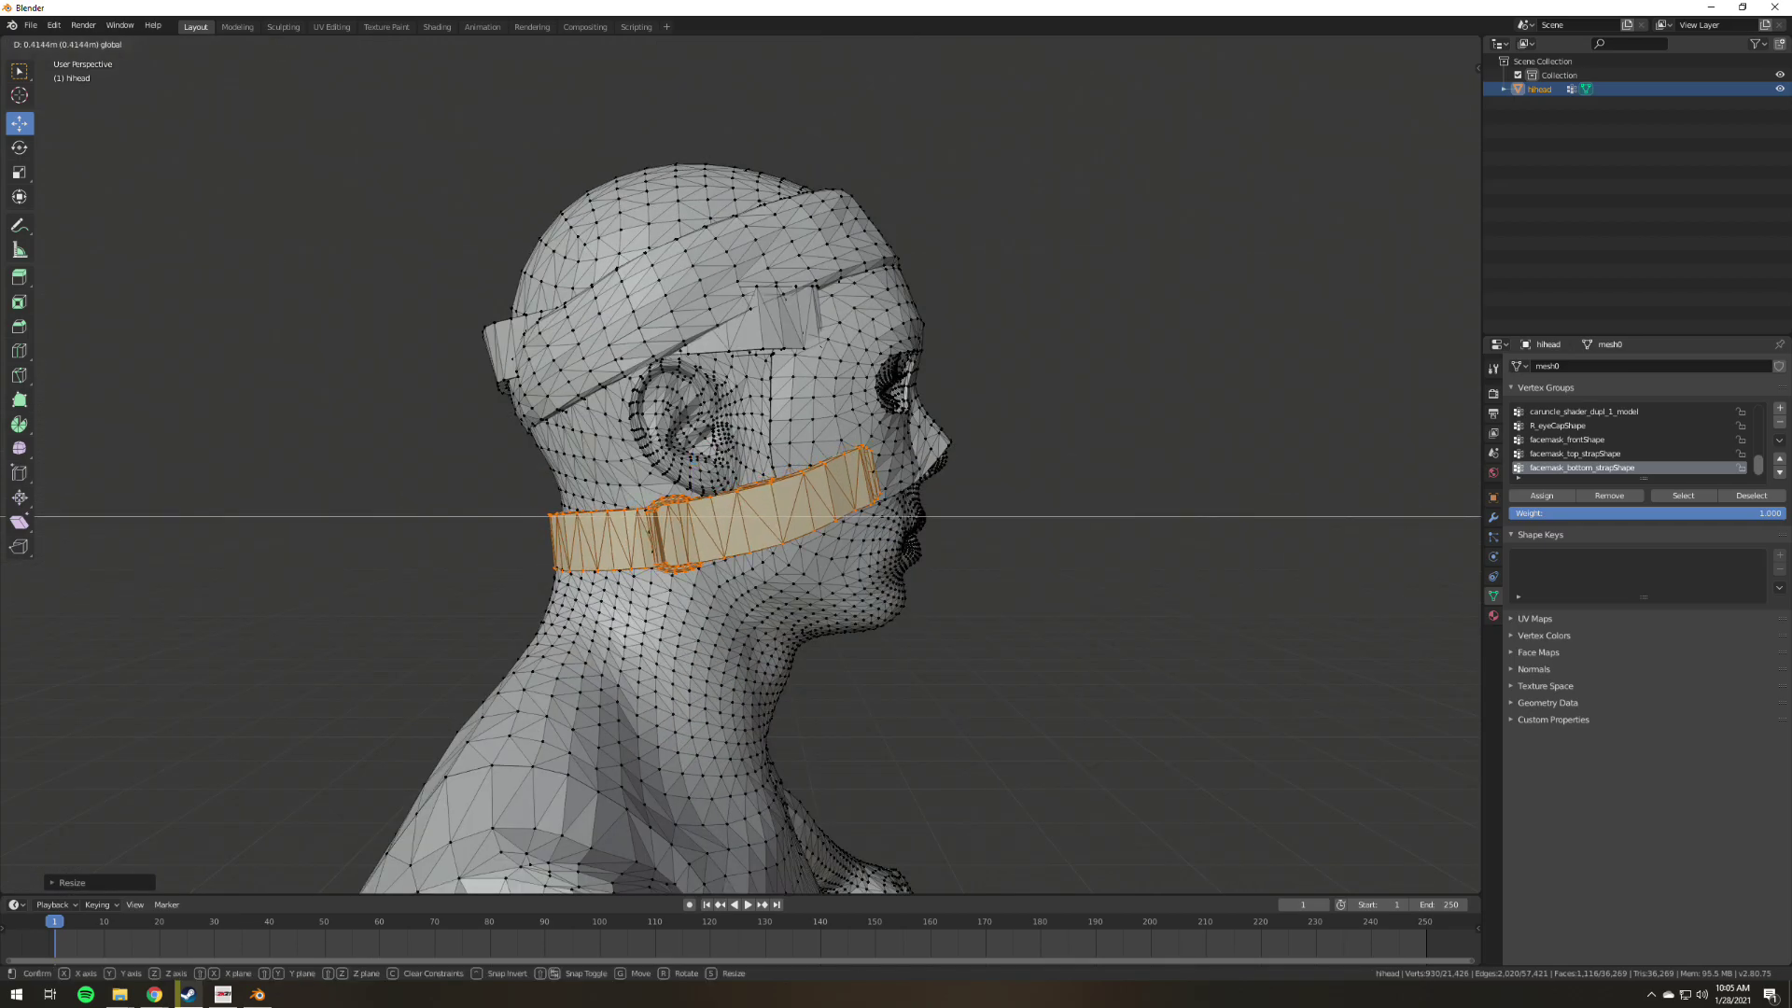
pyautogui.moveTo(789, 516); pyautogui.dragTo(785, 516)
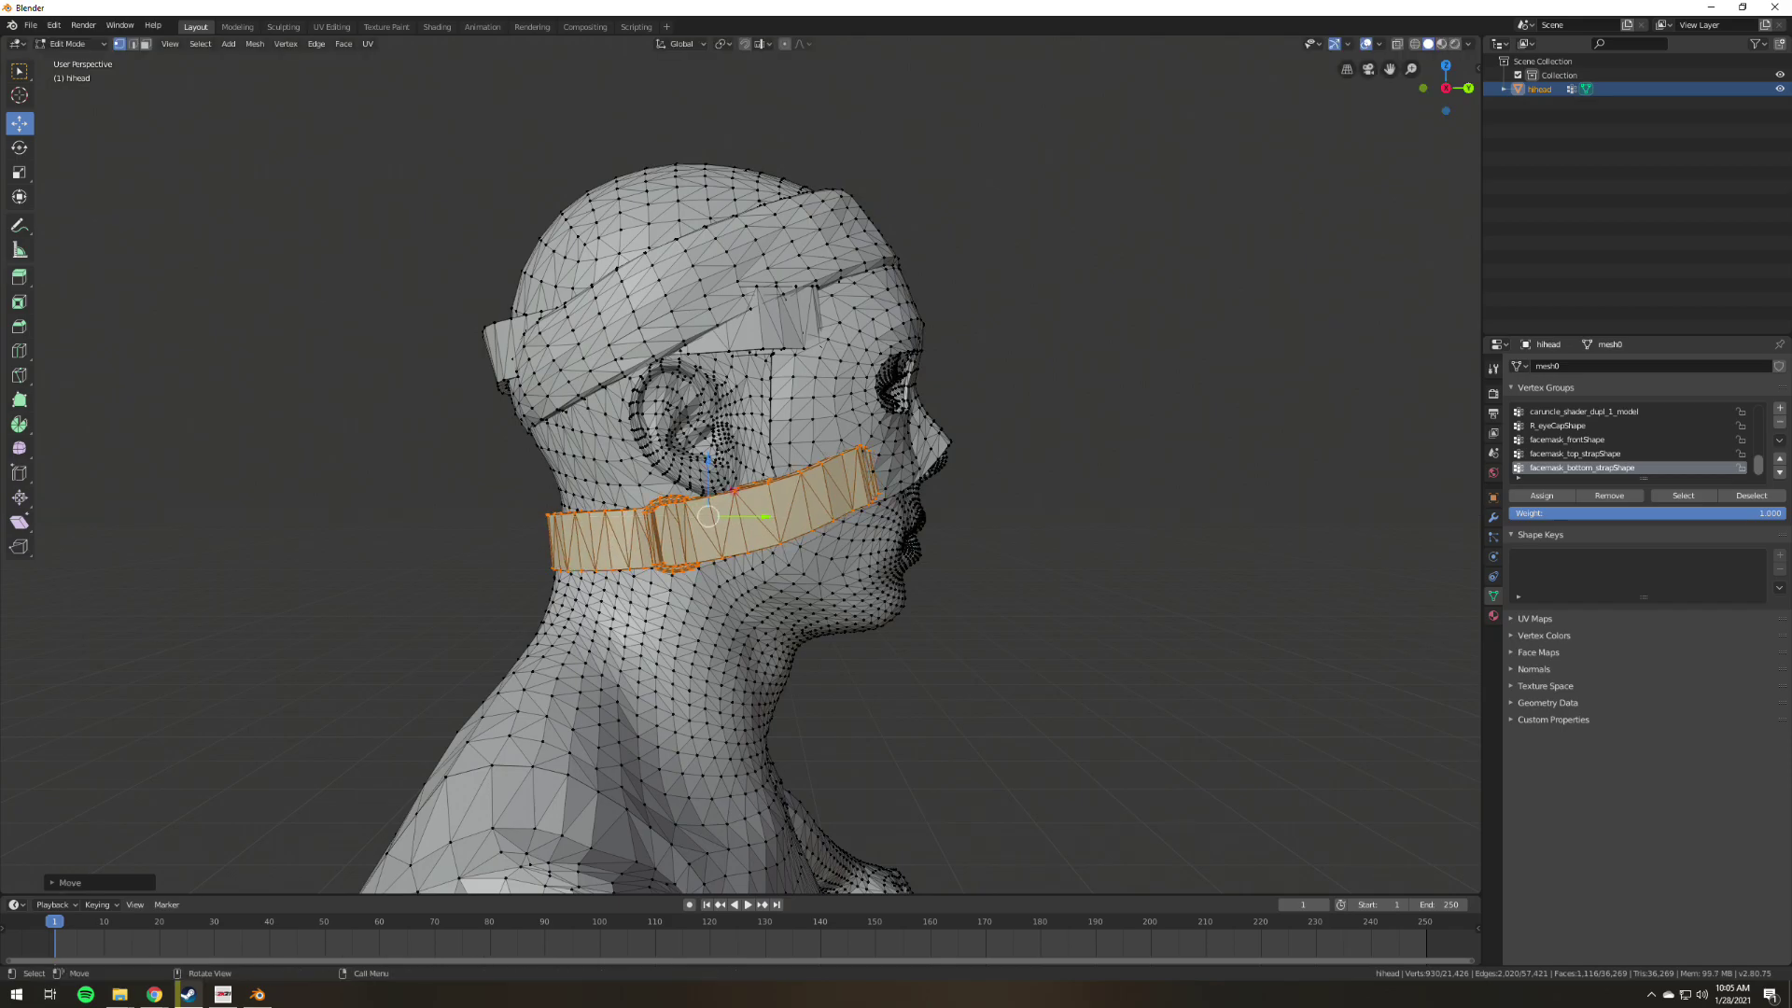
pyautogui.moveTo(707, 448); pyautogui.dragTo(707, 429)
pyautogui.moveTo(708, 430); pyautogui.dragTo(499, 429, button='middle')
pyautogui.press('KP_5')
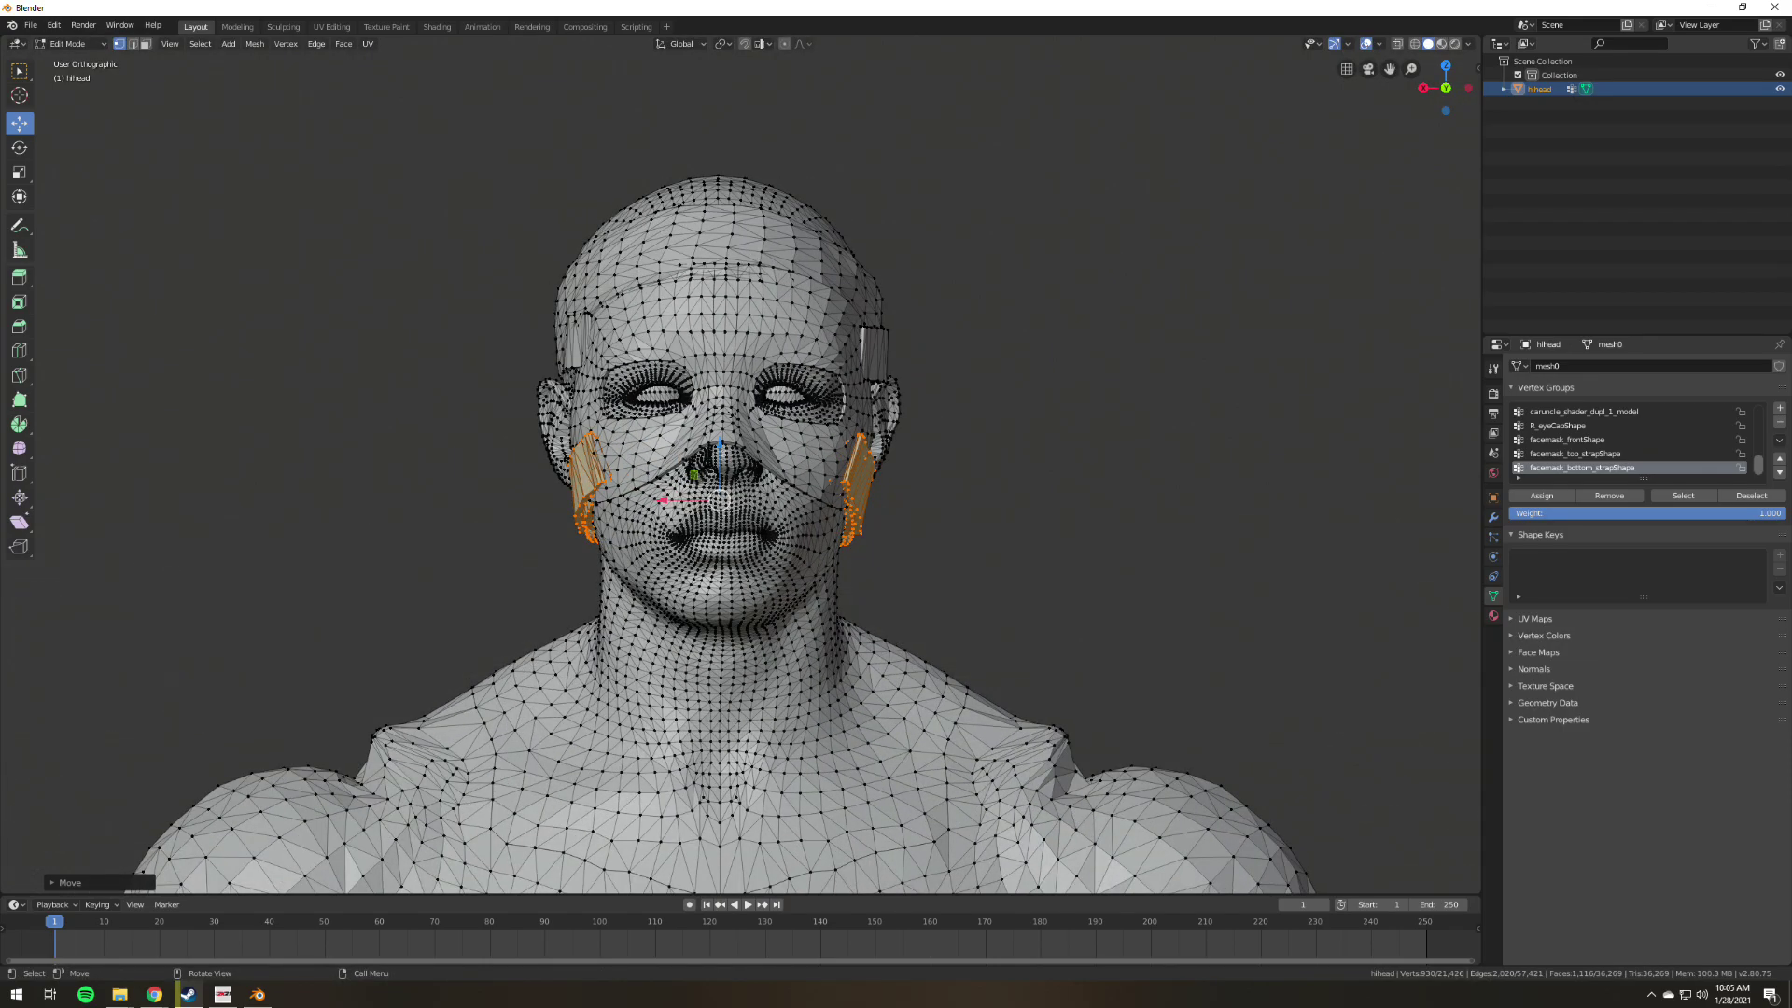
# Re-enter Edit Mode and select the facemask_frontShape and facemask_top_strapShape groups.
pyautogui.click(67, 44)
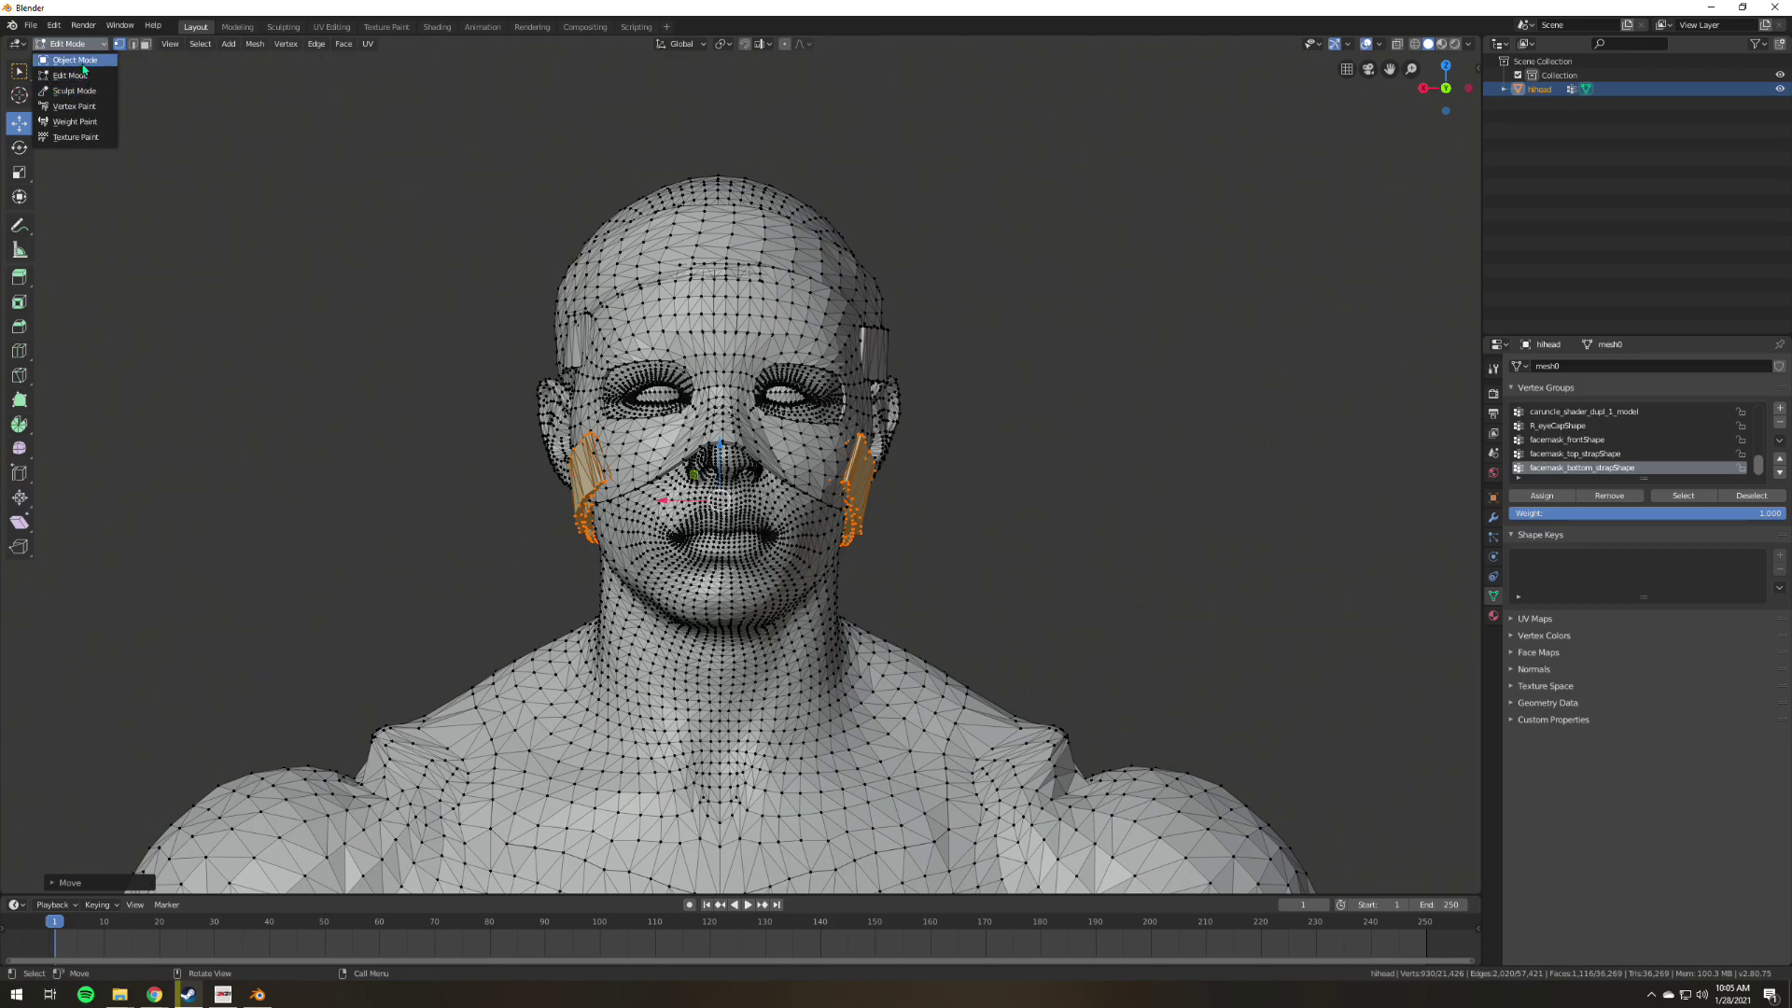
pyautogui.click(74, 59)
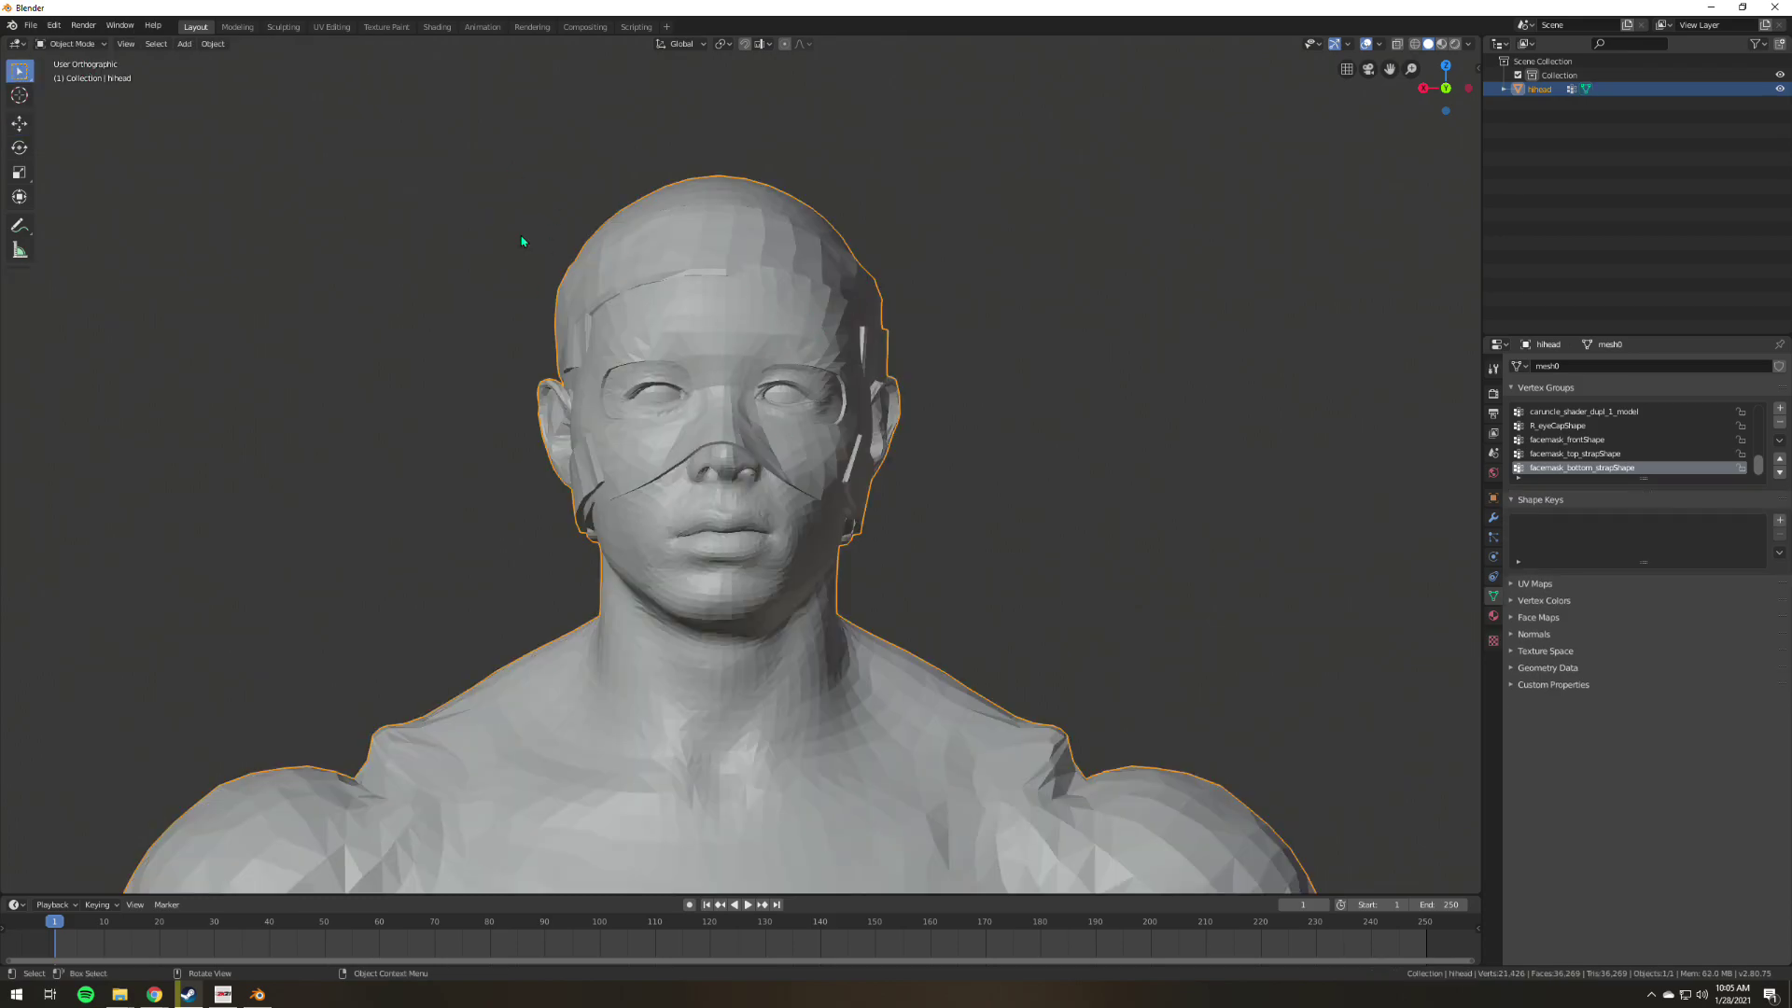
pyautogui.click(80, 44)
pyautogui.click(94, 75)
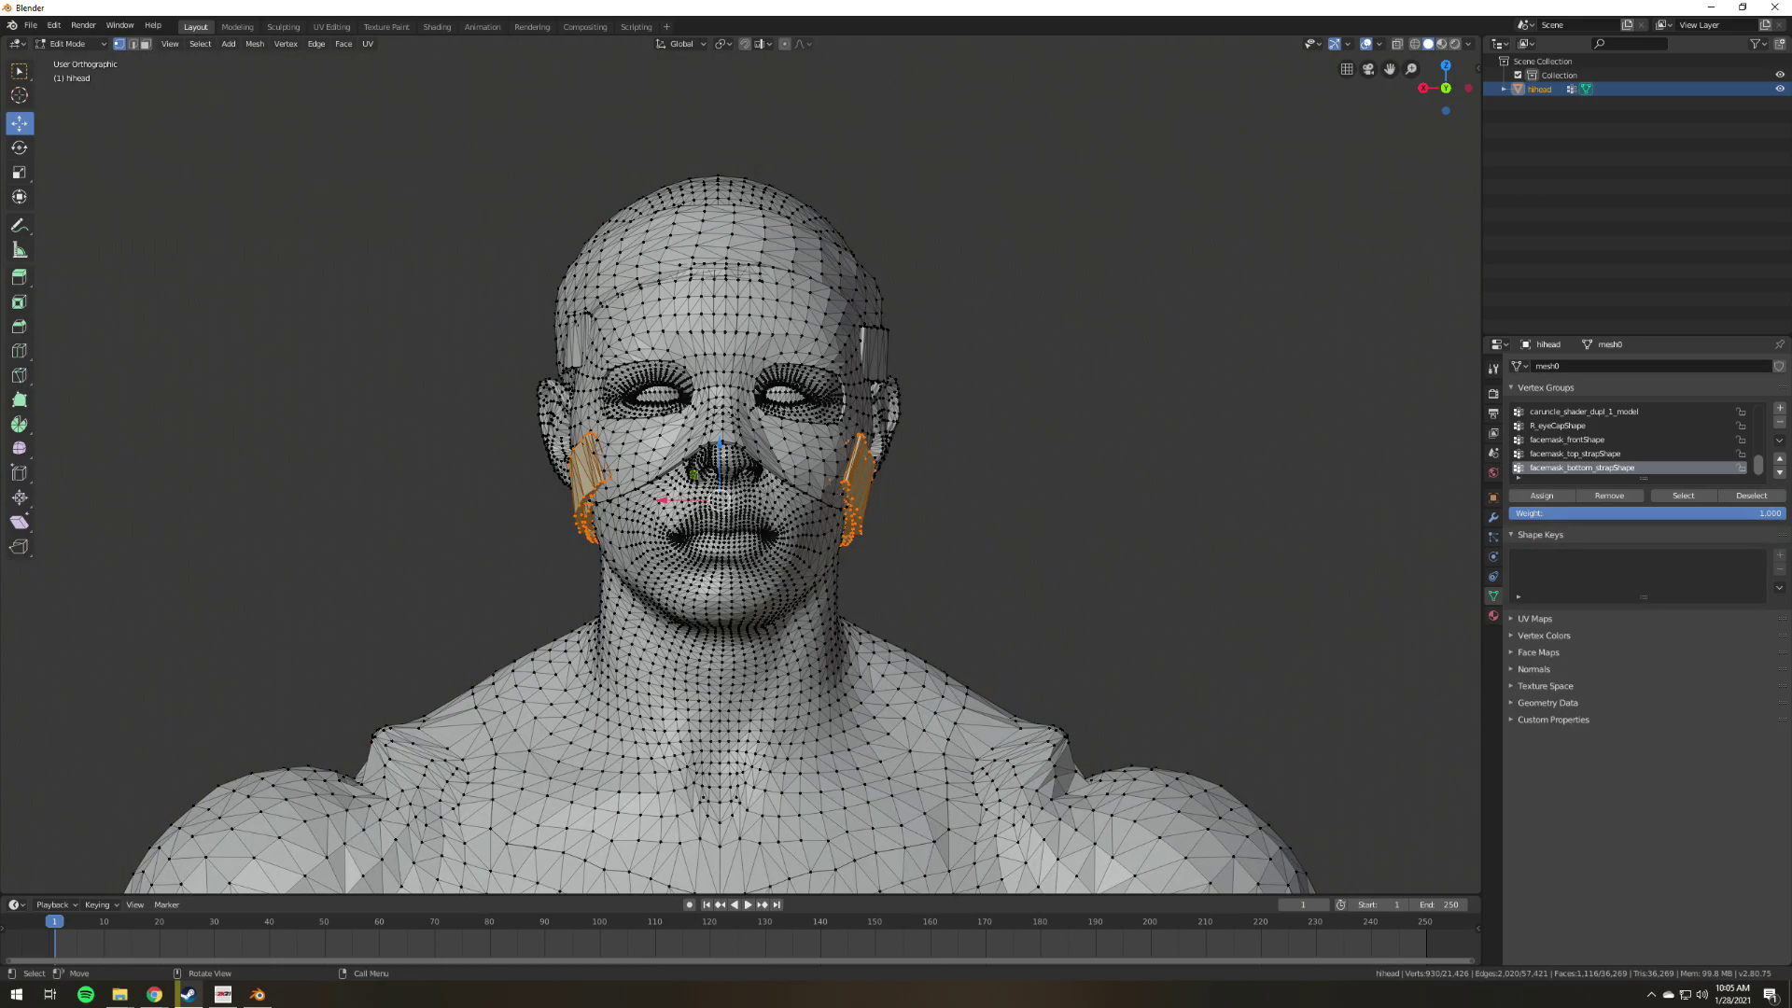
pyautogui.click(1568, 439)
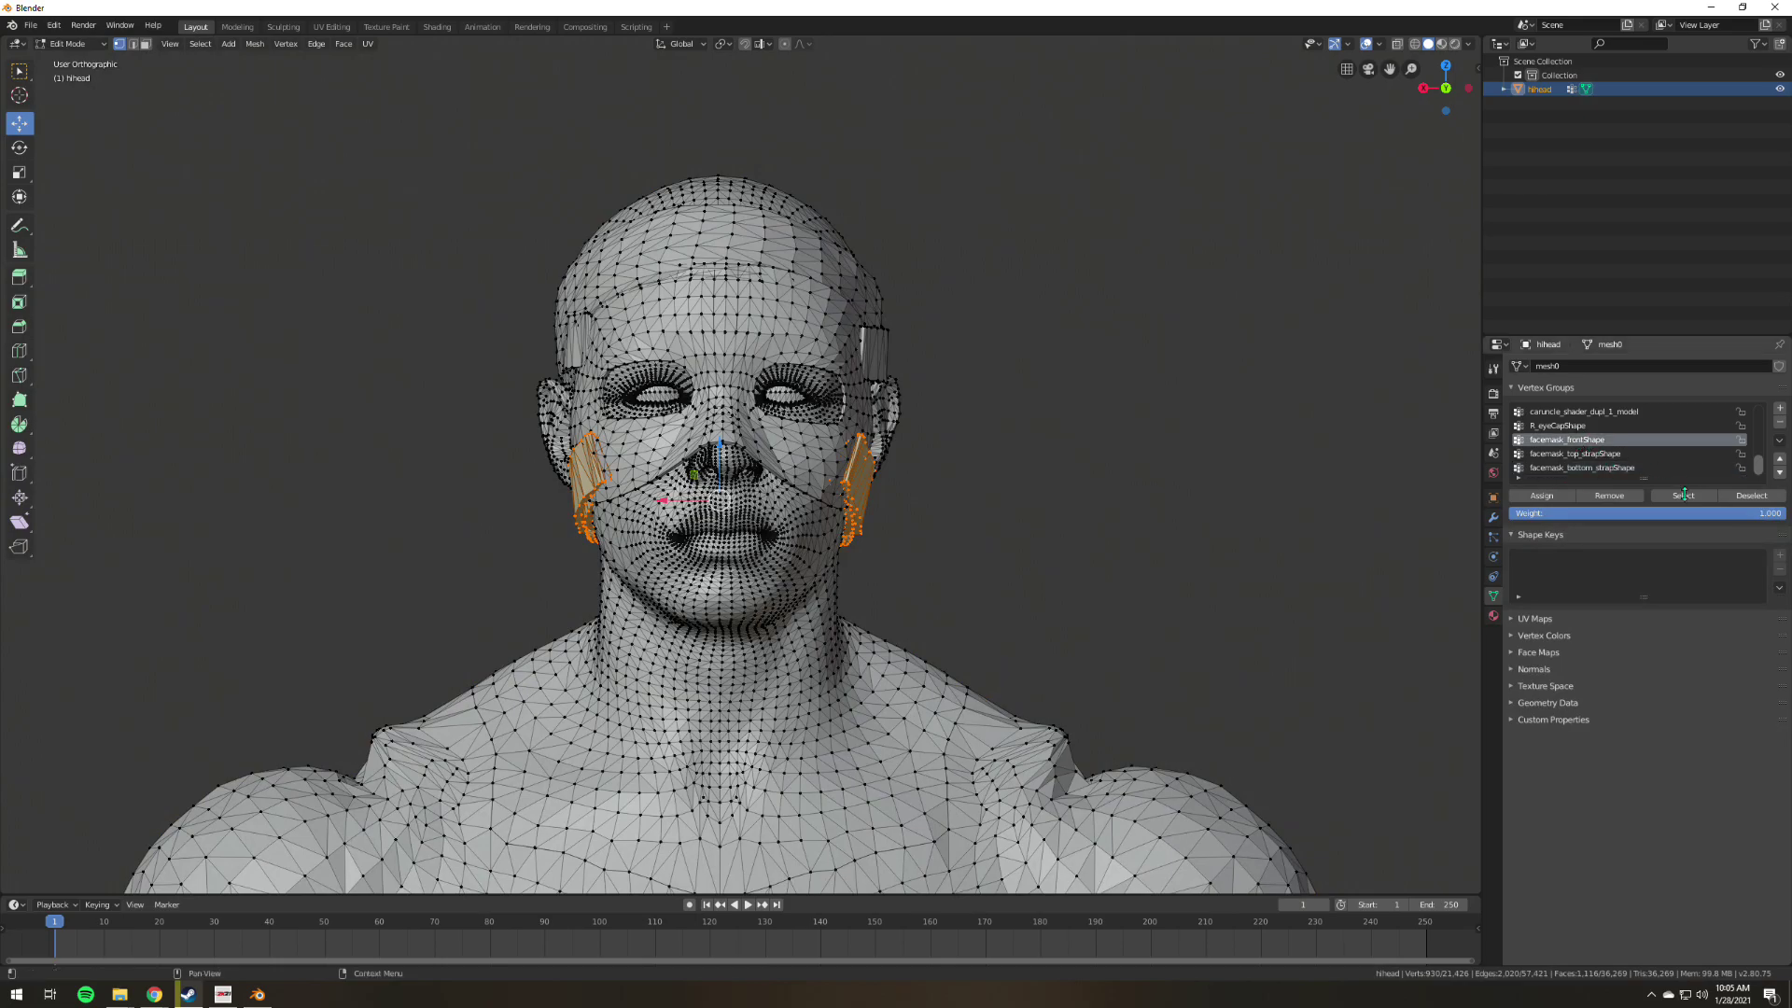
pyautogui.click(1684, 495)
pyautogui.click(1587, 454)
pyautogui.click(1684, 495)
pyautogui.scroll(5, 746, 467)
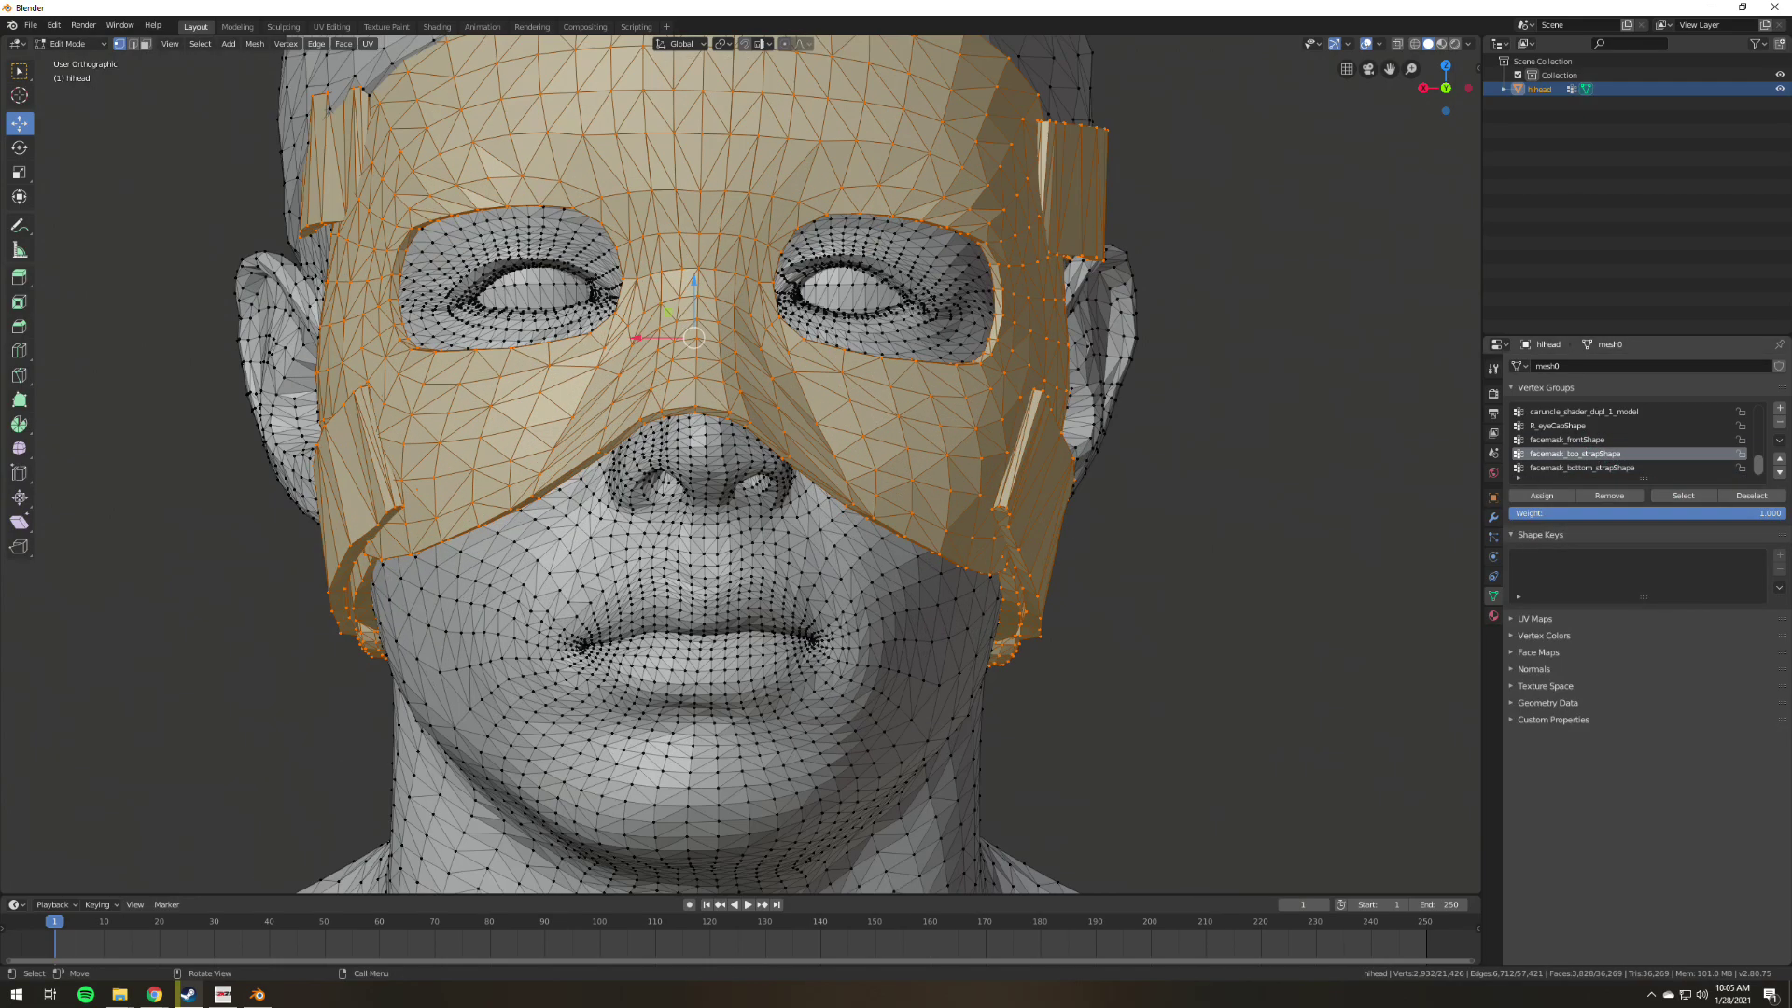
pyautogui.moveTo(1390, 68); pyautogui.dragTo(1390, 253)
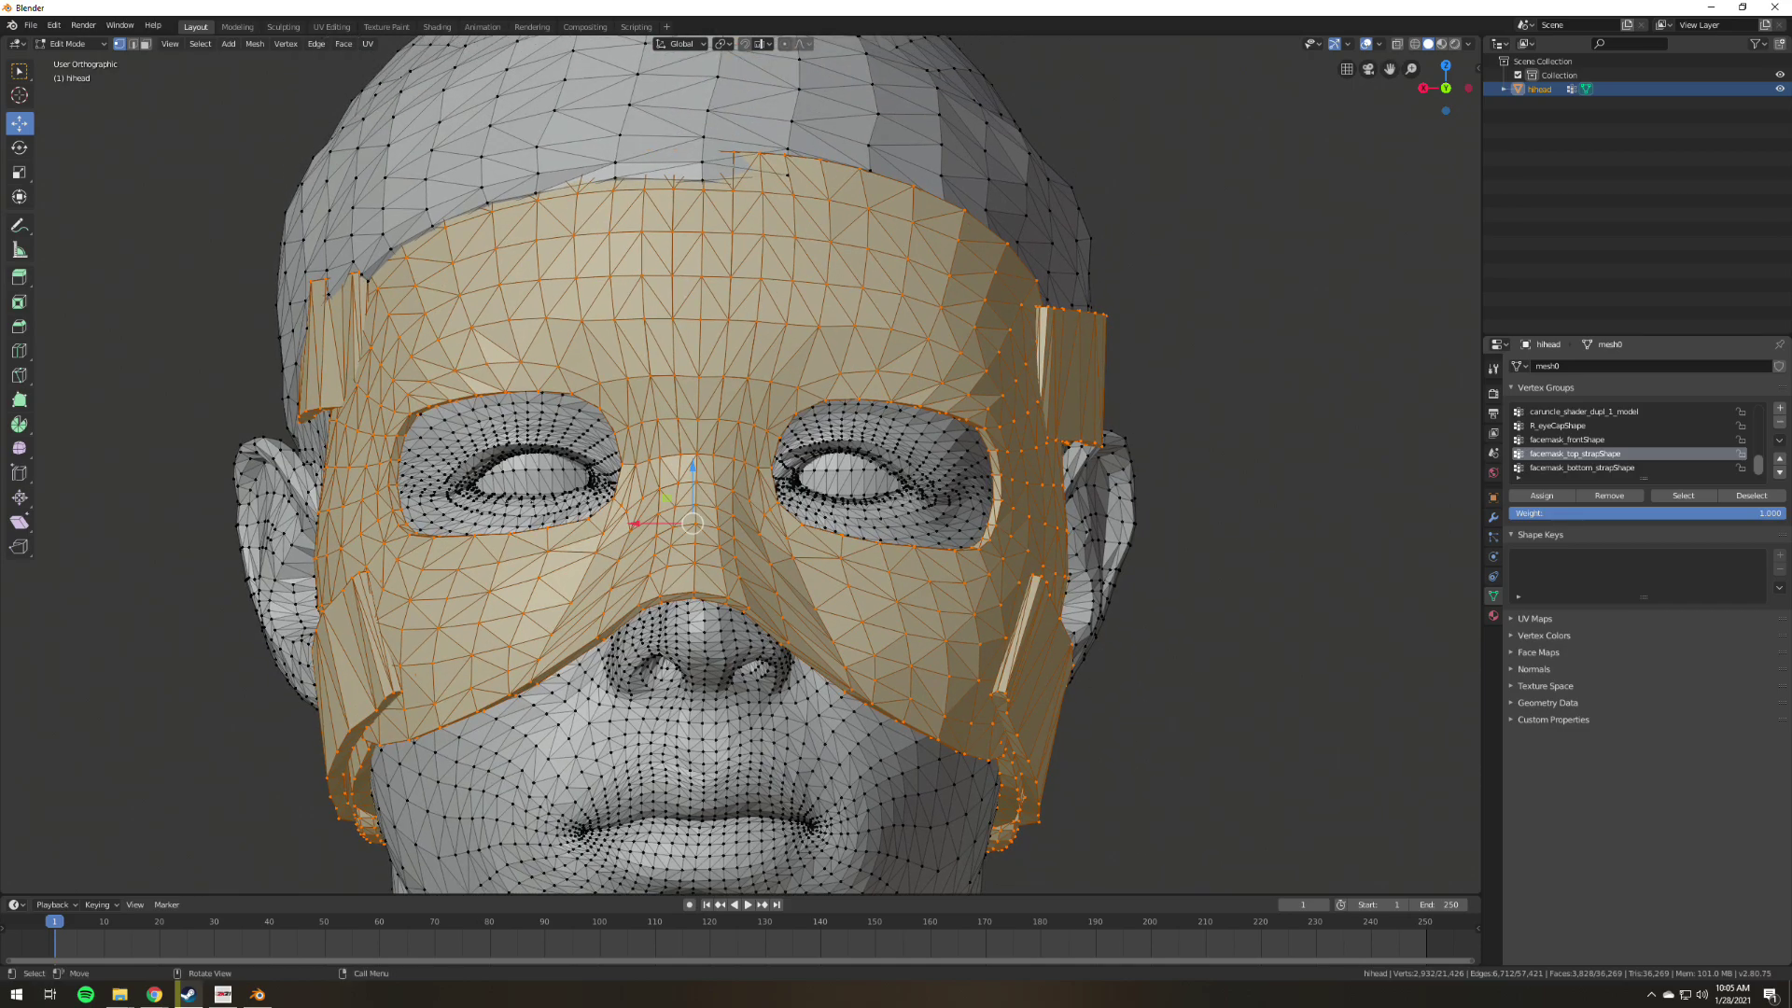
# Shift the mask and top strap along X, then raise them slightly along Z.
pyautogui.press('g')
pyautogui.press('x')
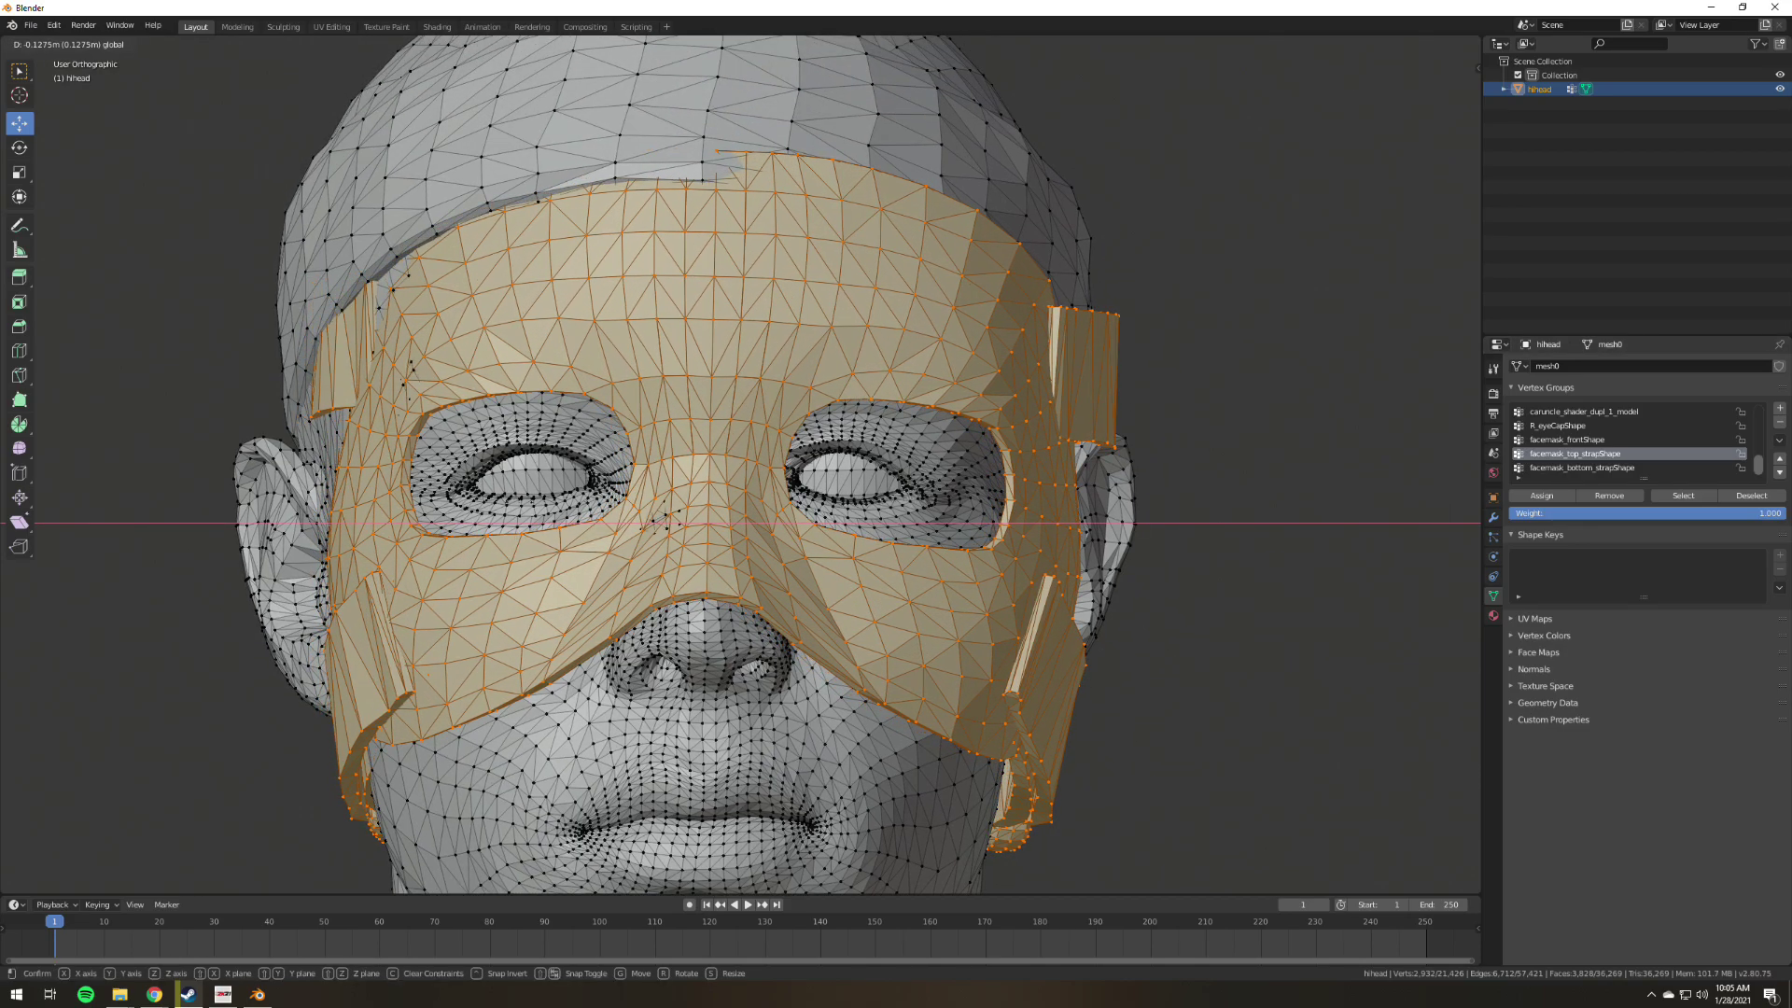
pyautogui.press('Return')
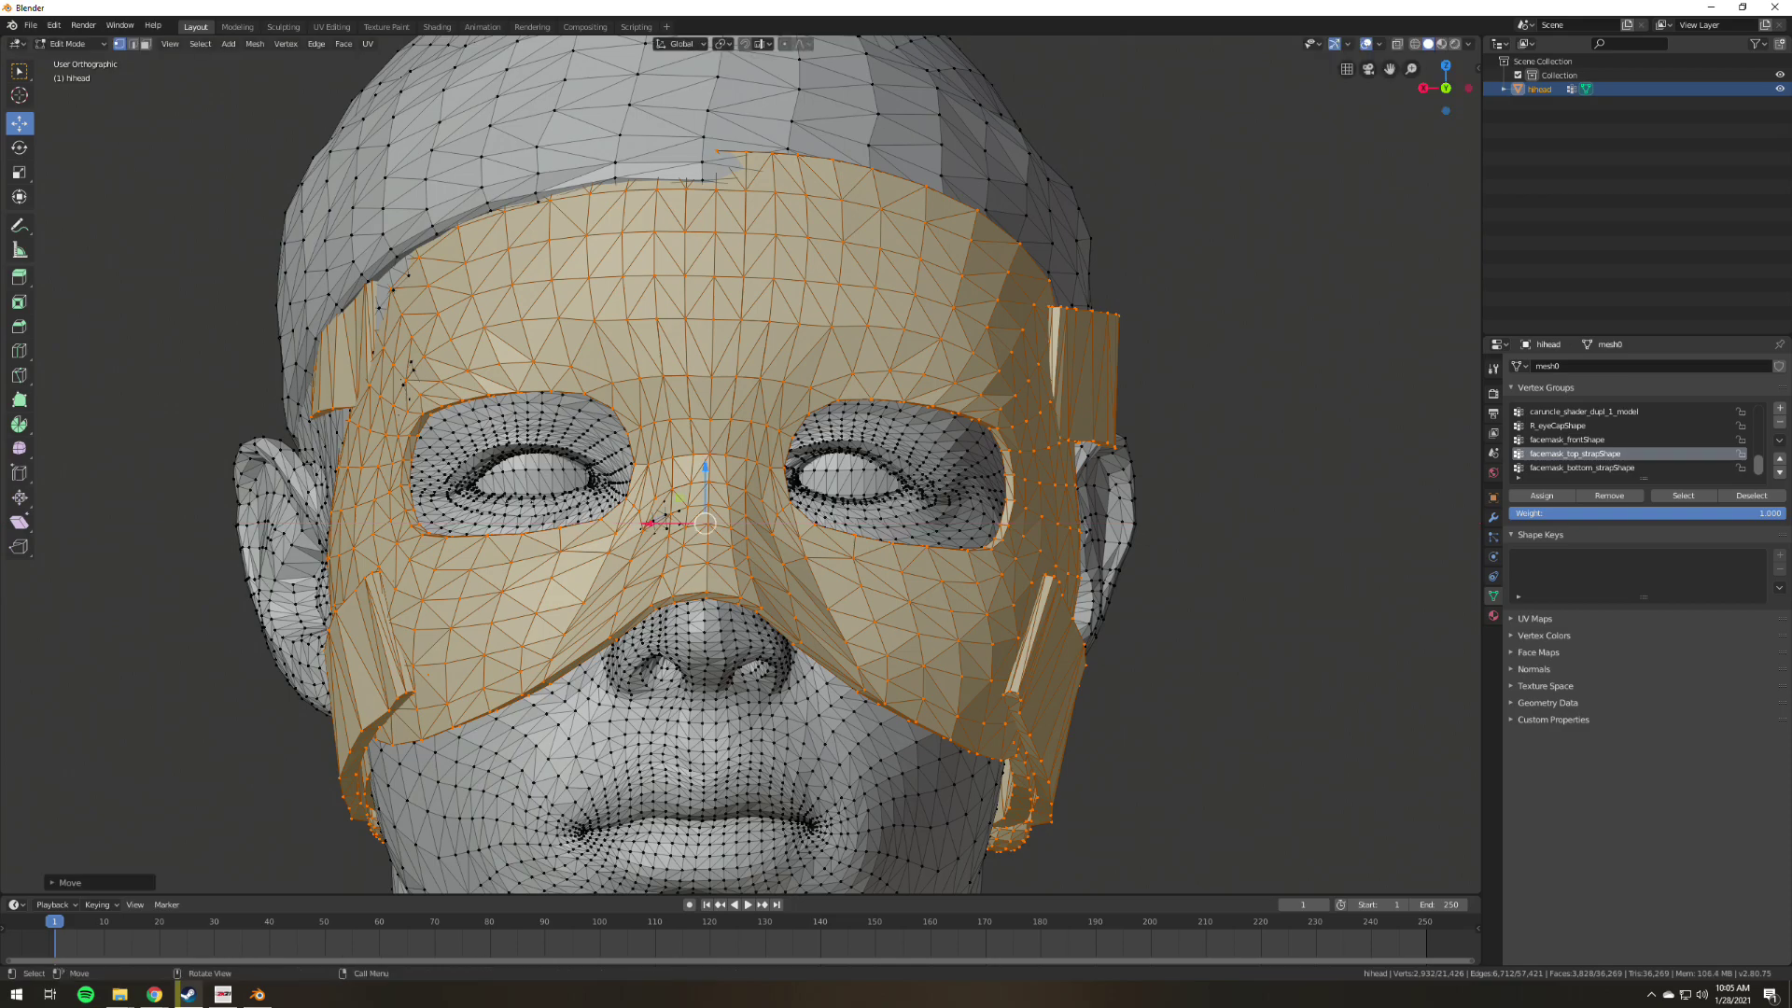
pyautogui.press('g')
pyautogui.press('z')
pyautogui.press('Return')
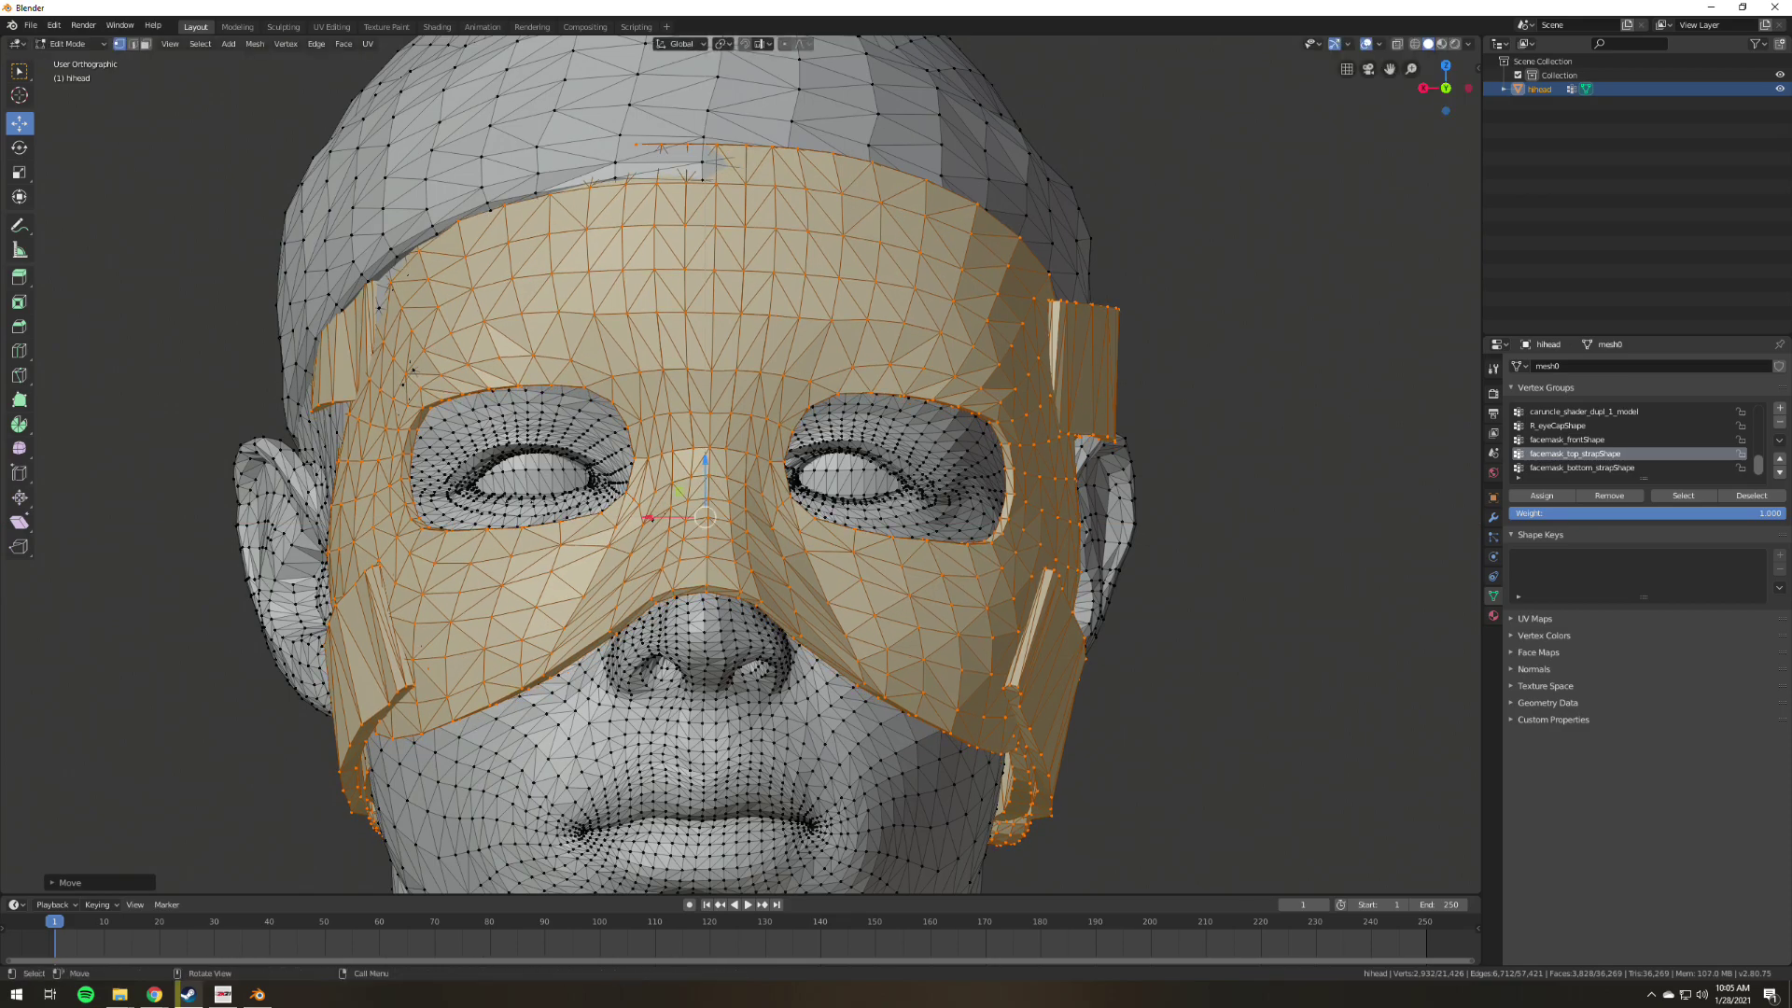
# Shift the mask about 0.028 m along X, then deselect all.
pyautogui.press('KP_2')
pyautogui.press('KP_2')
pyautogui.press('KP_2')
pyautogui.press('KP_2')
pyautogui.press('KP_8')
pyautogui.press('KP_8')
pyautogui.press('KP_8')
pyautogui.press('KP_8')
pyautogui.press('KP_8')
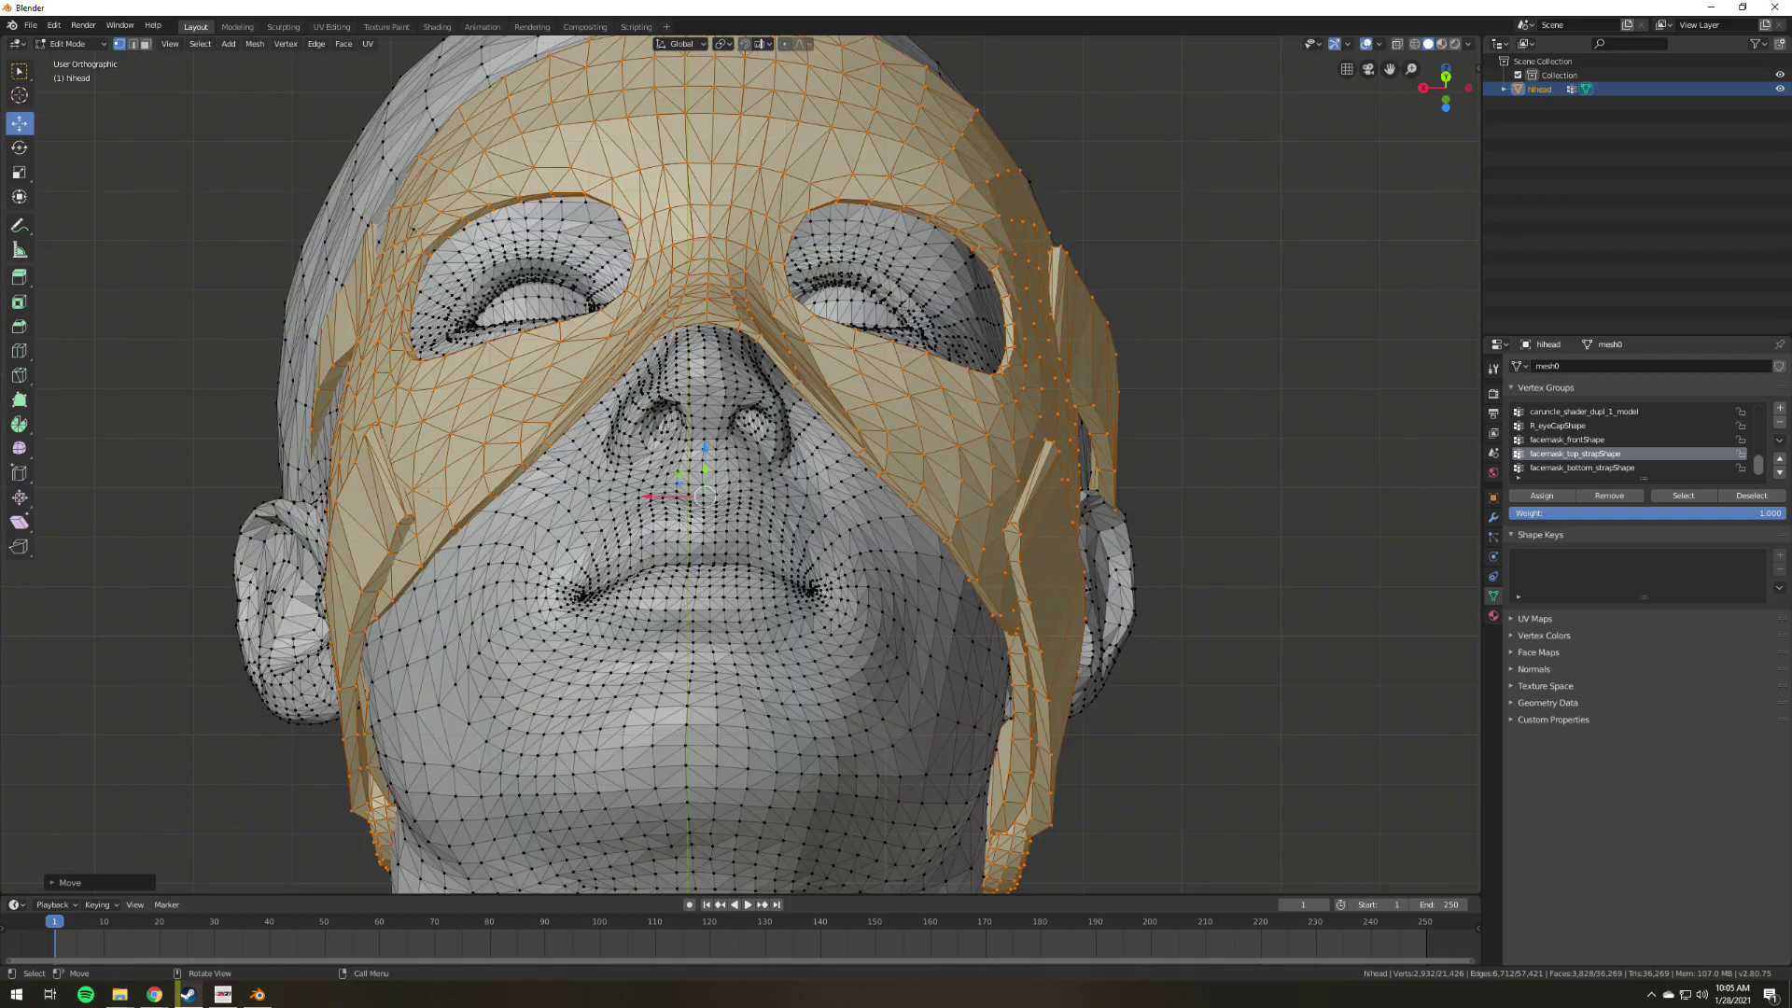
pyautogui.press('KP_4')
pyautogui.press('KP_4')
pyautogui.press('KP_4')
pyautogui.press('KP_4')
pyautogui.press('KP_4')
pyautogui.moveTo(859, 518); pyautogui.dragTo(822, 542, button='middle')
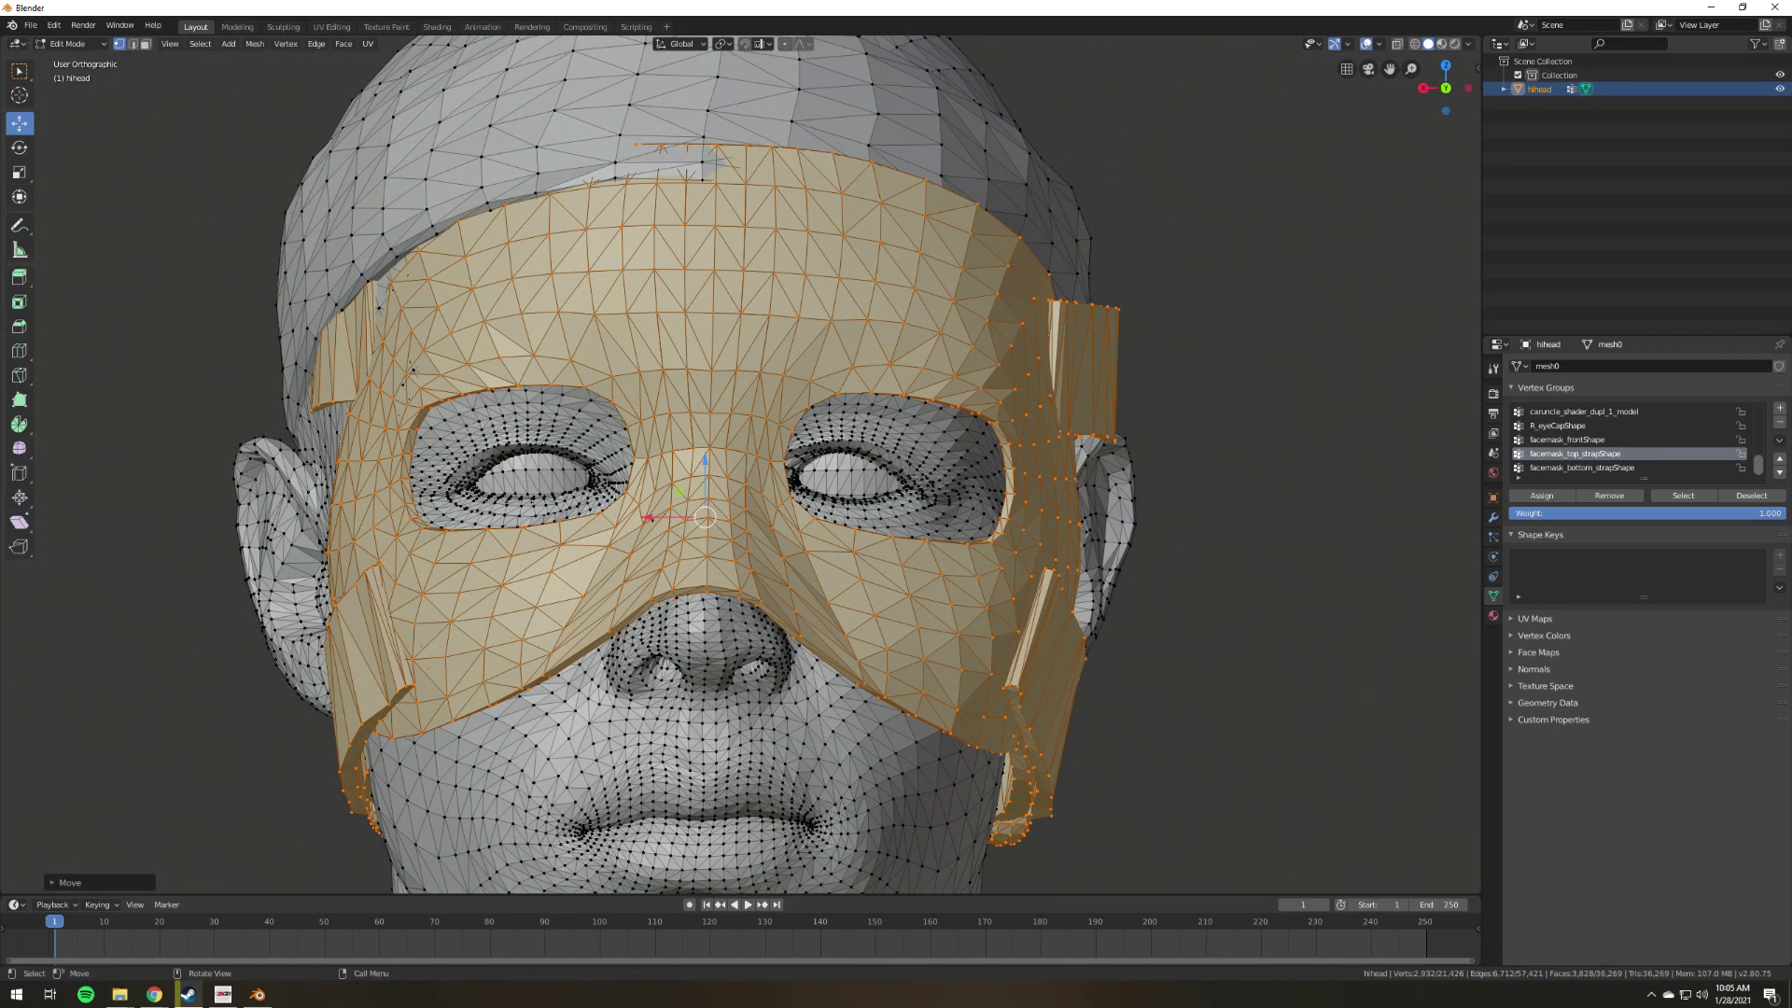
pyautogui.press('g')
pyautogui.press('x')
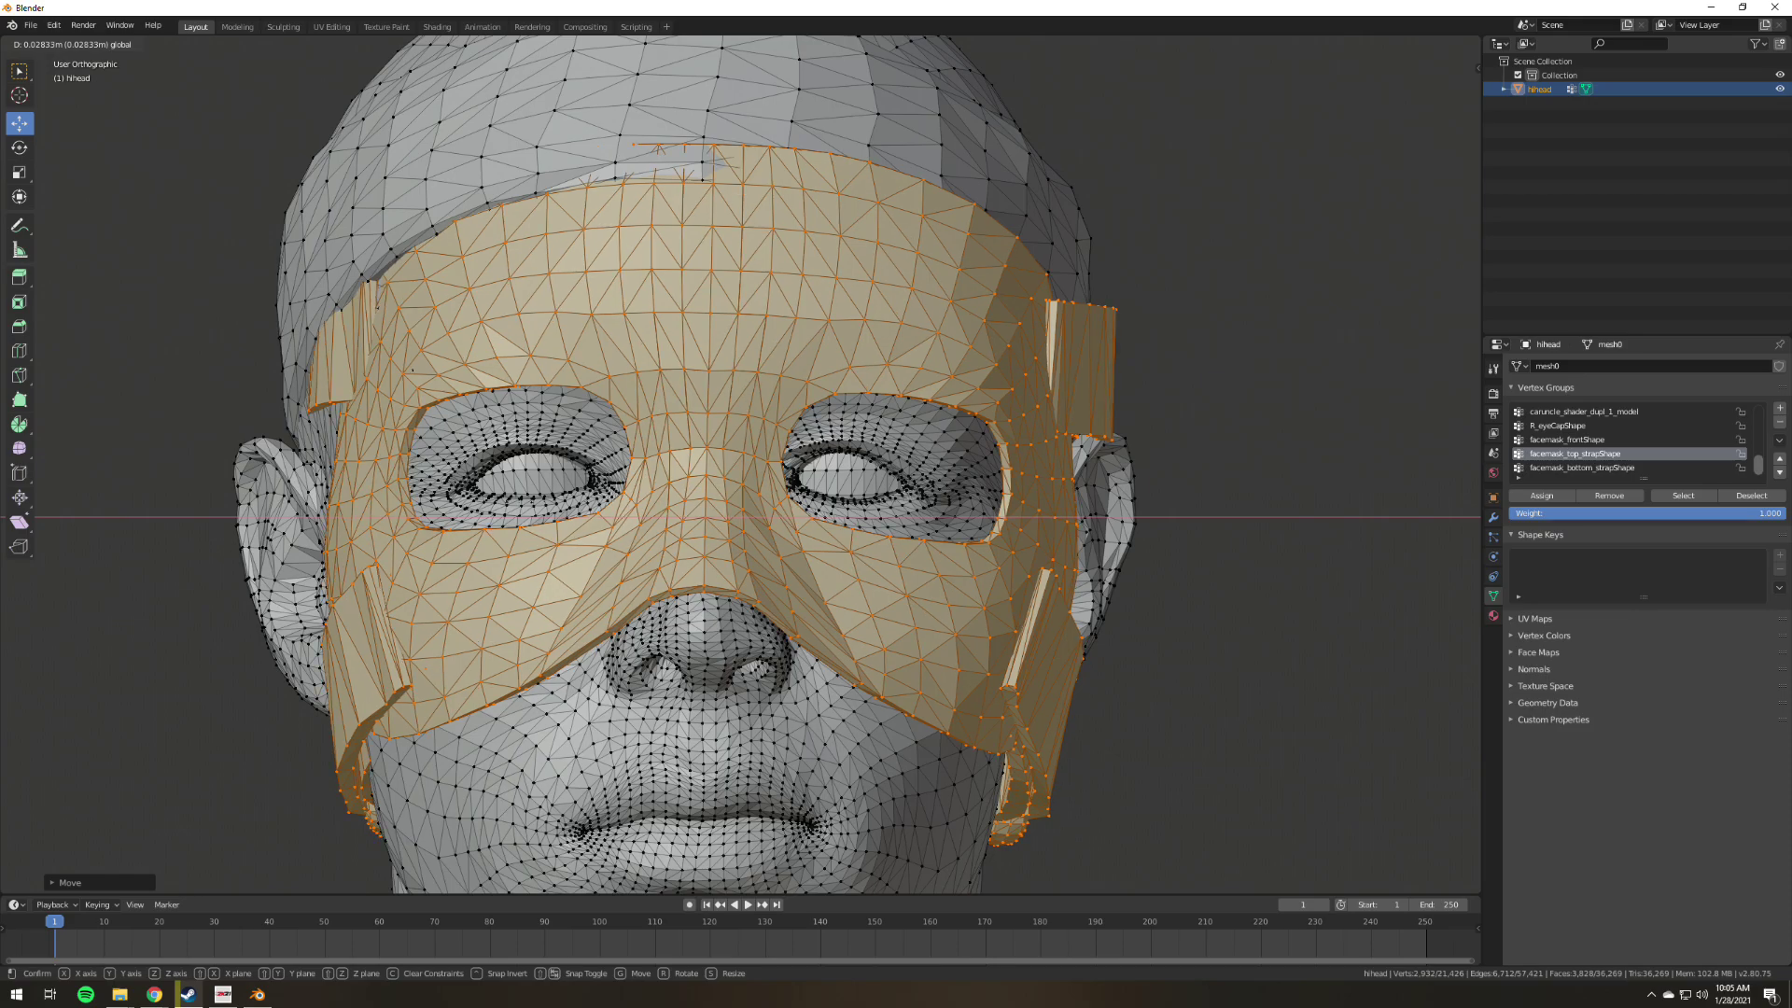
pyautogui.press('Return')
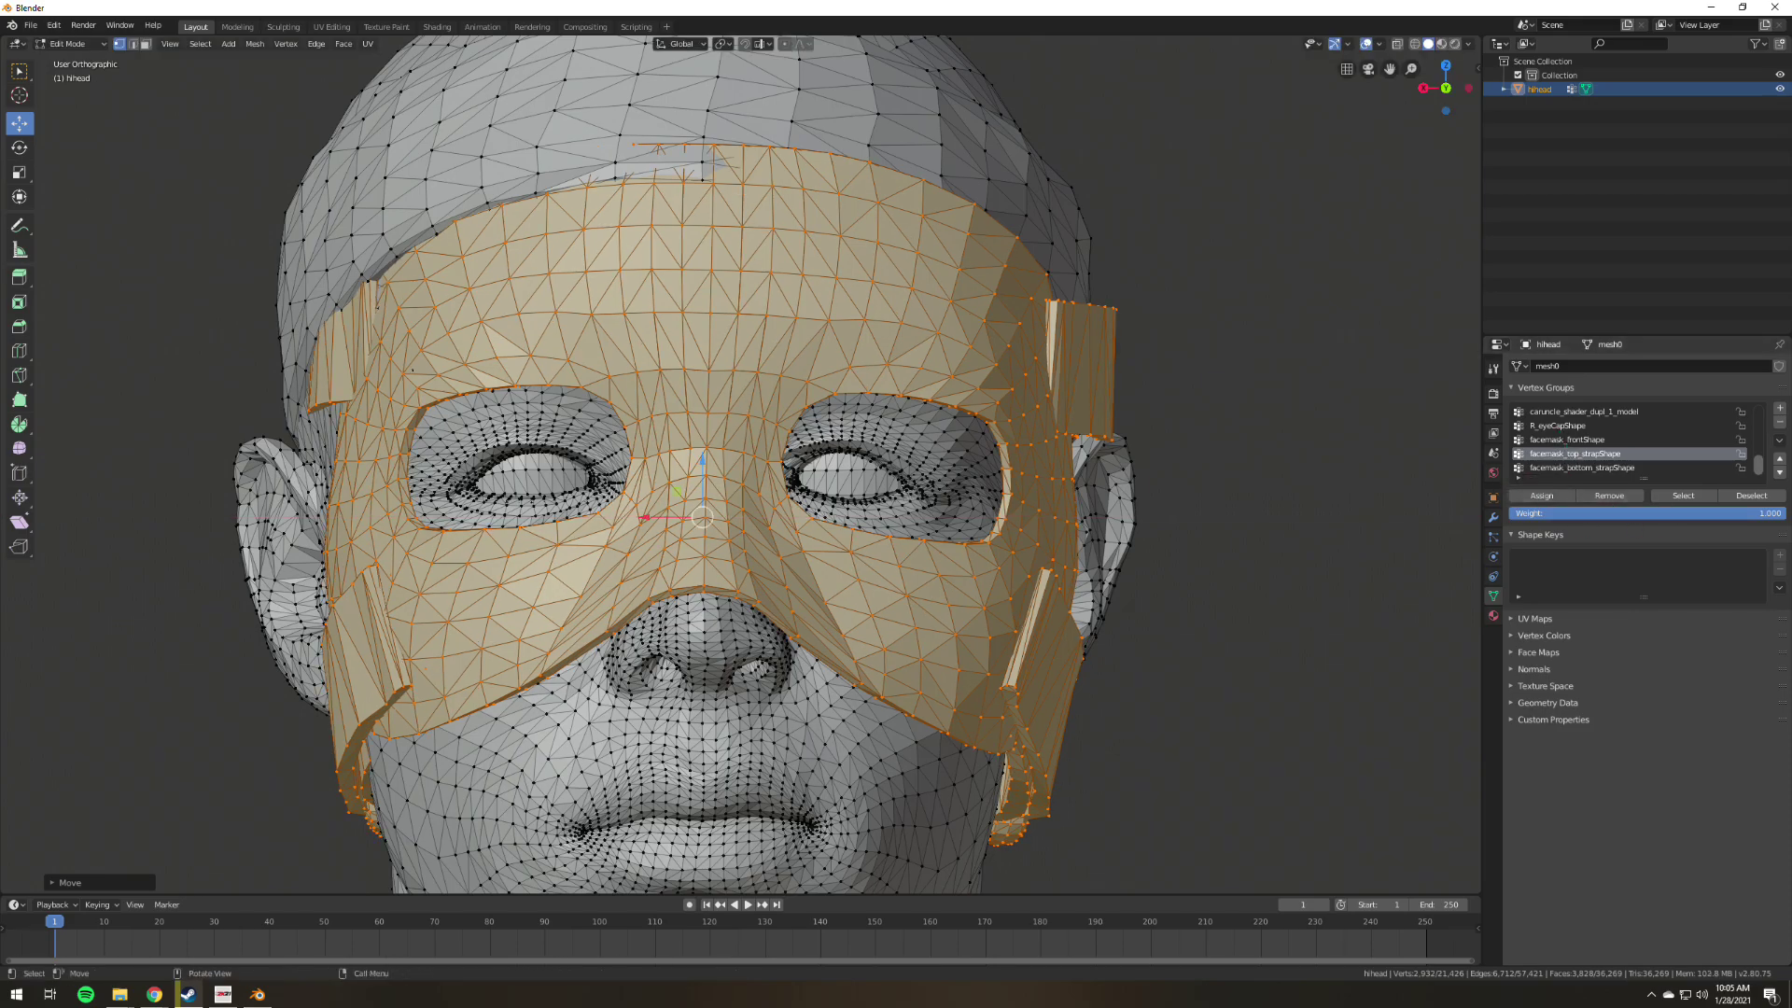
pyautogui.hotkey('alt', 'a')
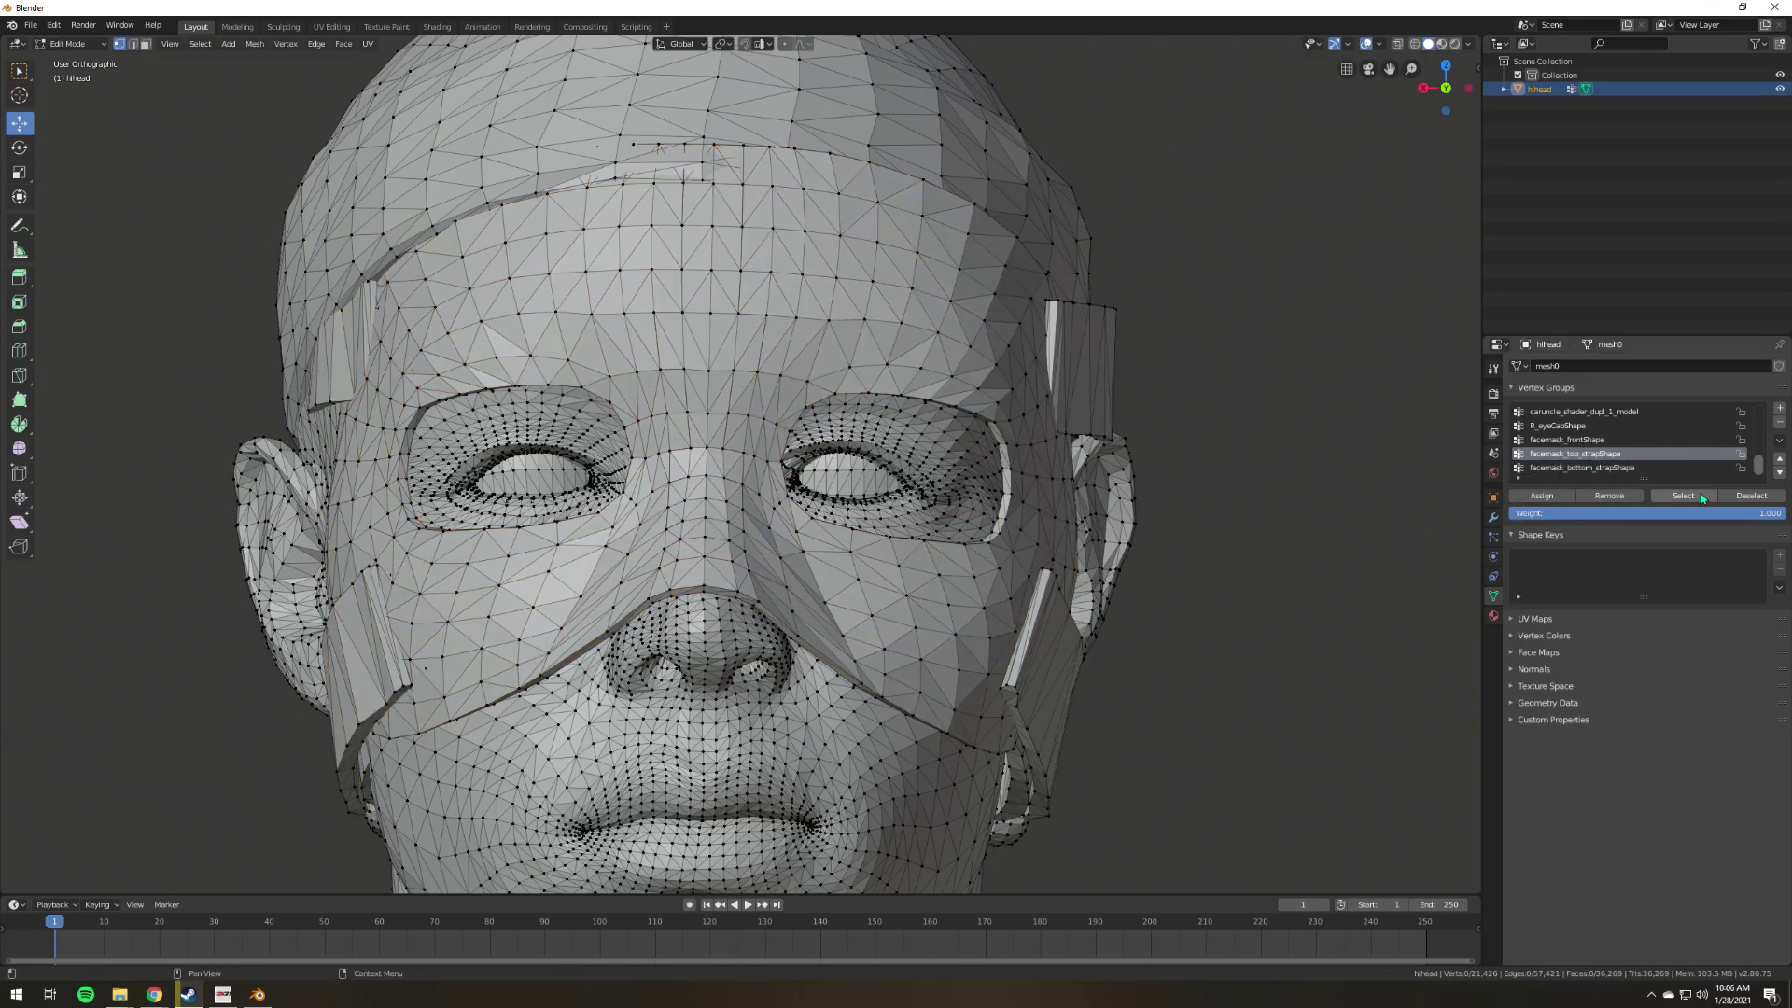
# Enlarge the top strap slightly and reposition it along the temples.
pyautogui.click(1682, 495)
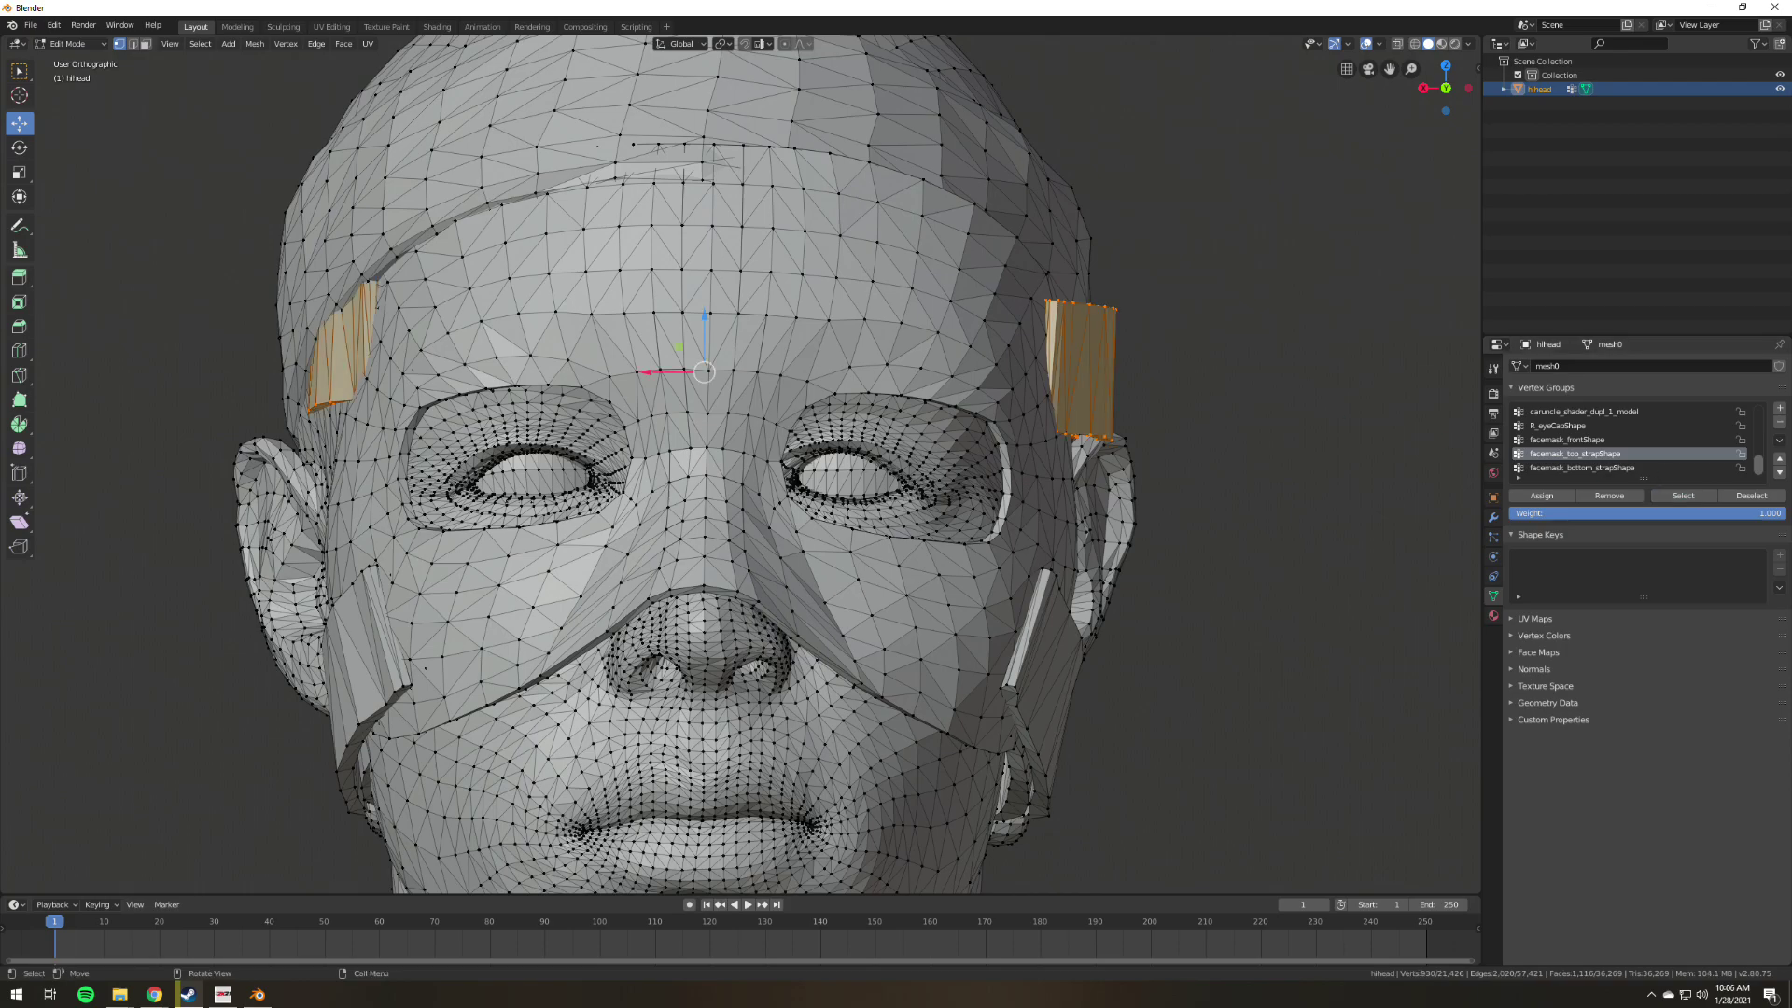
pyautogui.moveTo(664, 372); pyautogui.dragTo(661, 372)
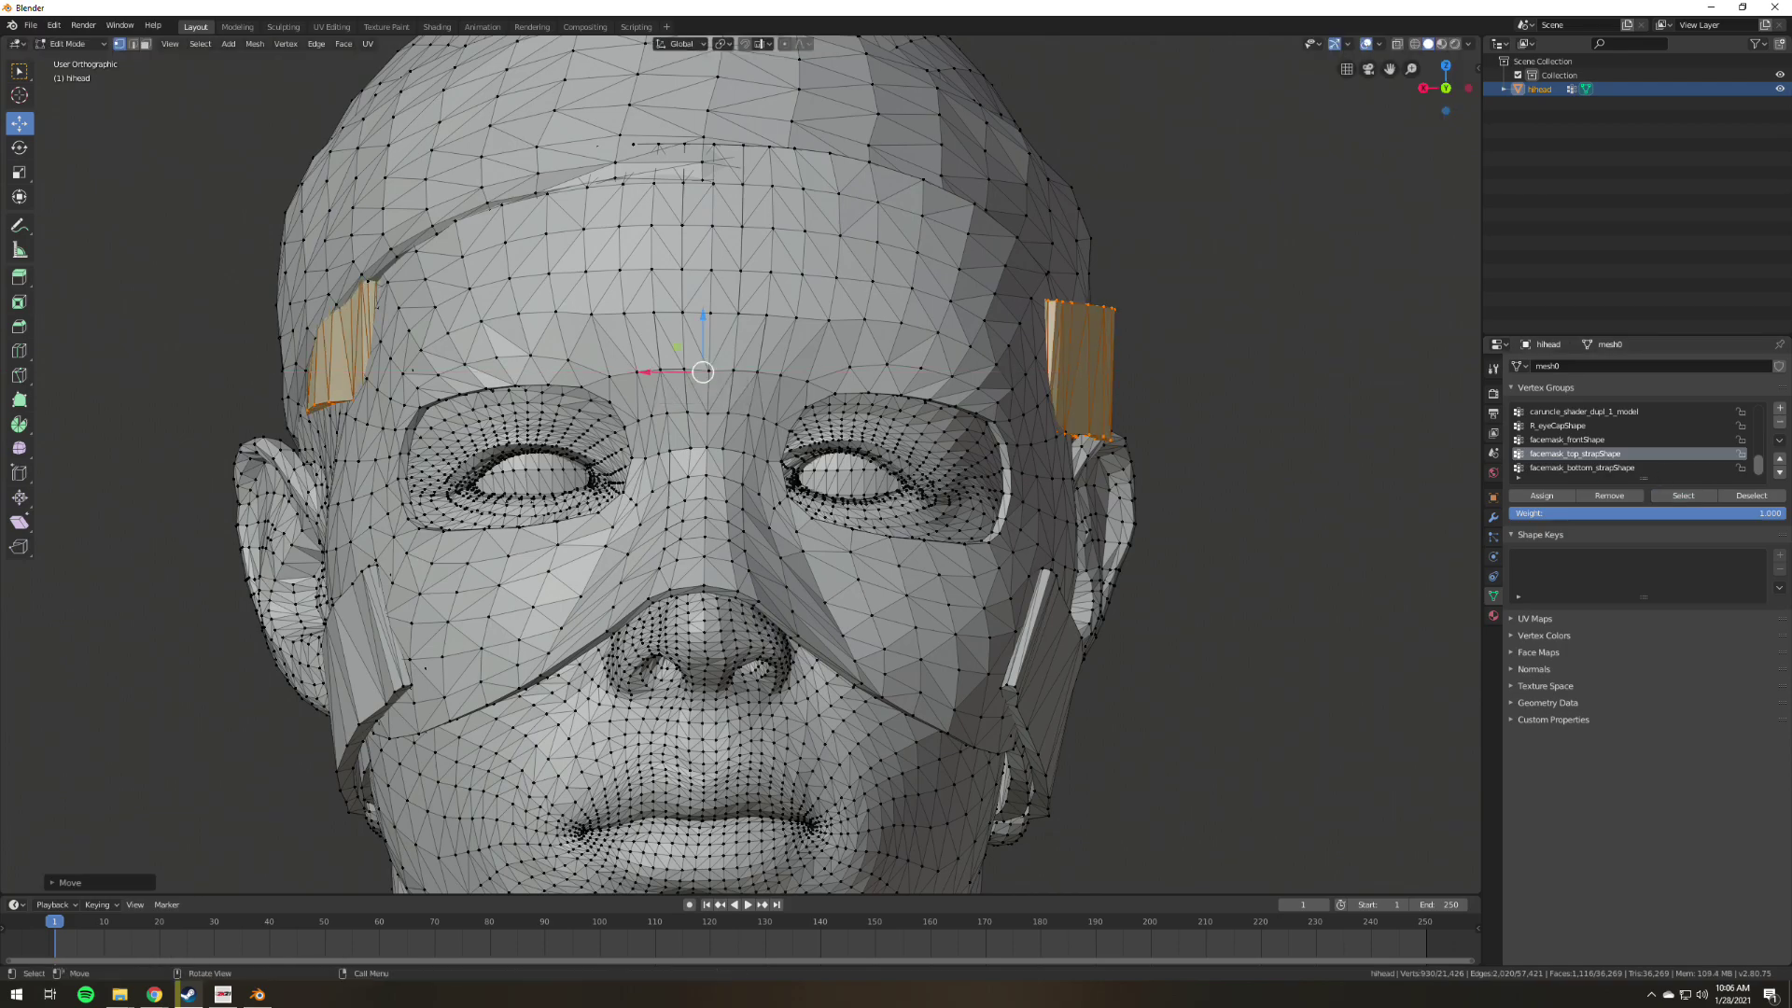
pyautogui.moveTo(662, 372); pyautogui.dragTo(452, 372, button='middle')
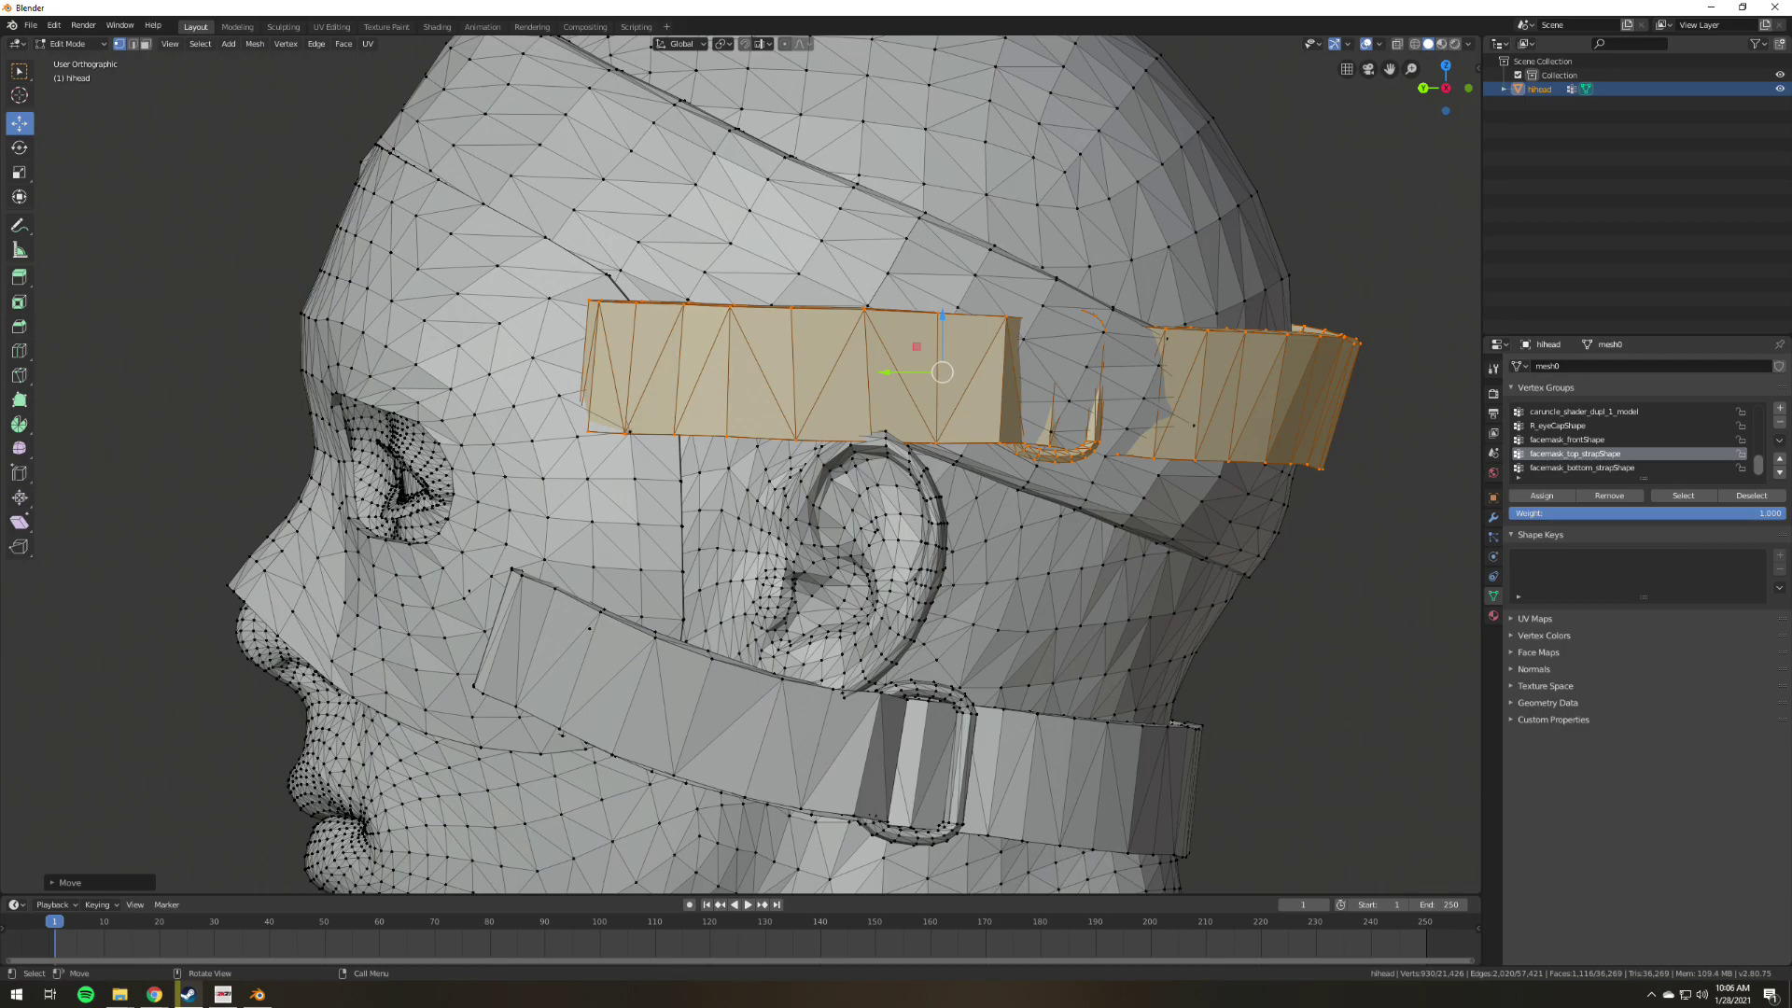
pyautogui.press('s')
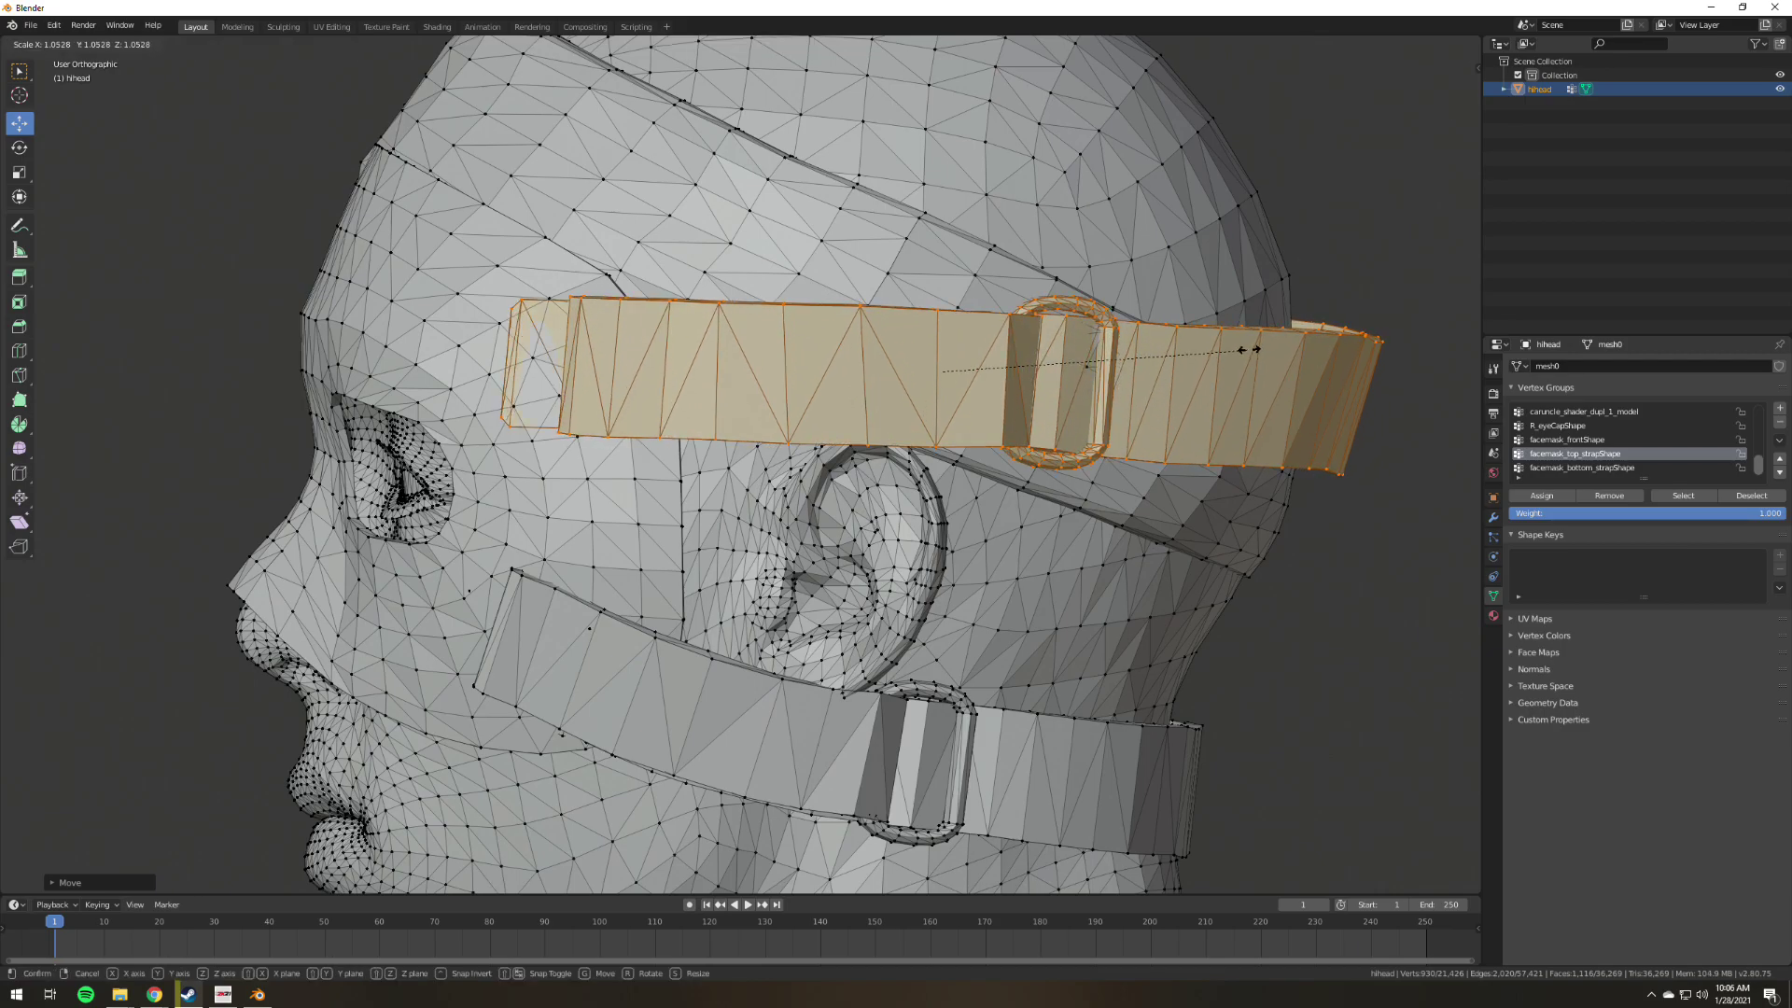
pyautogui.click(1253, 348)
pyautogui.press('g')
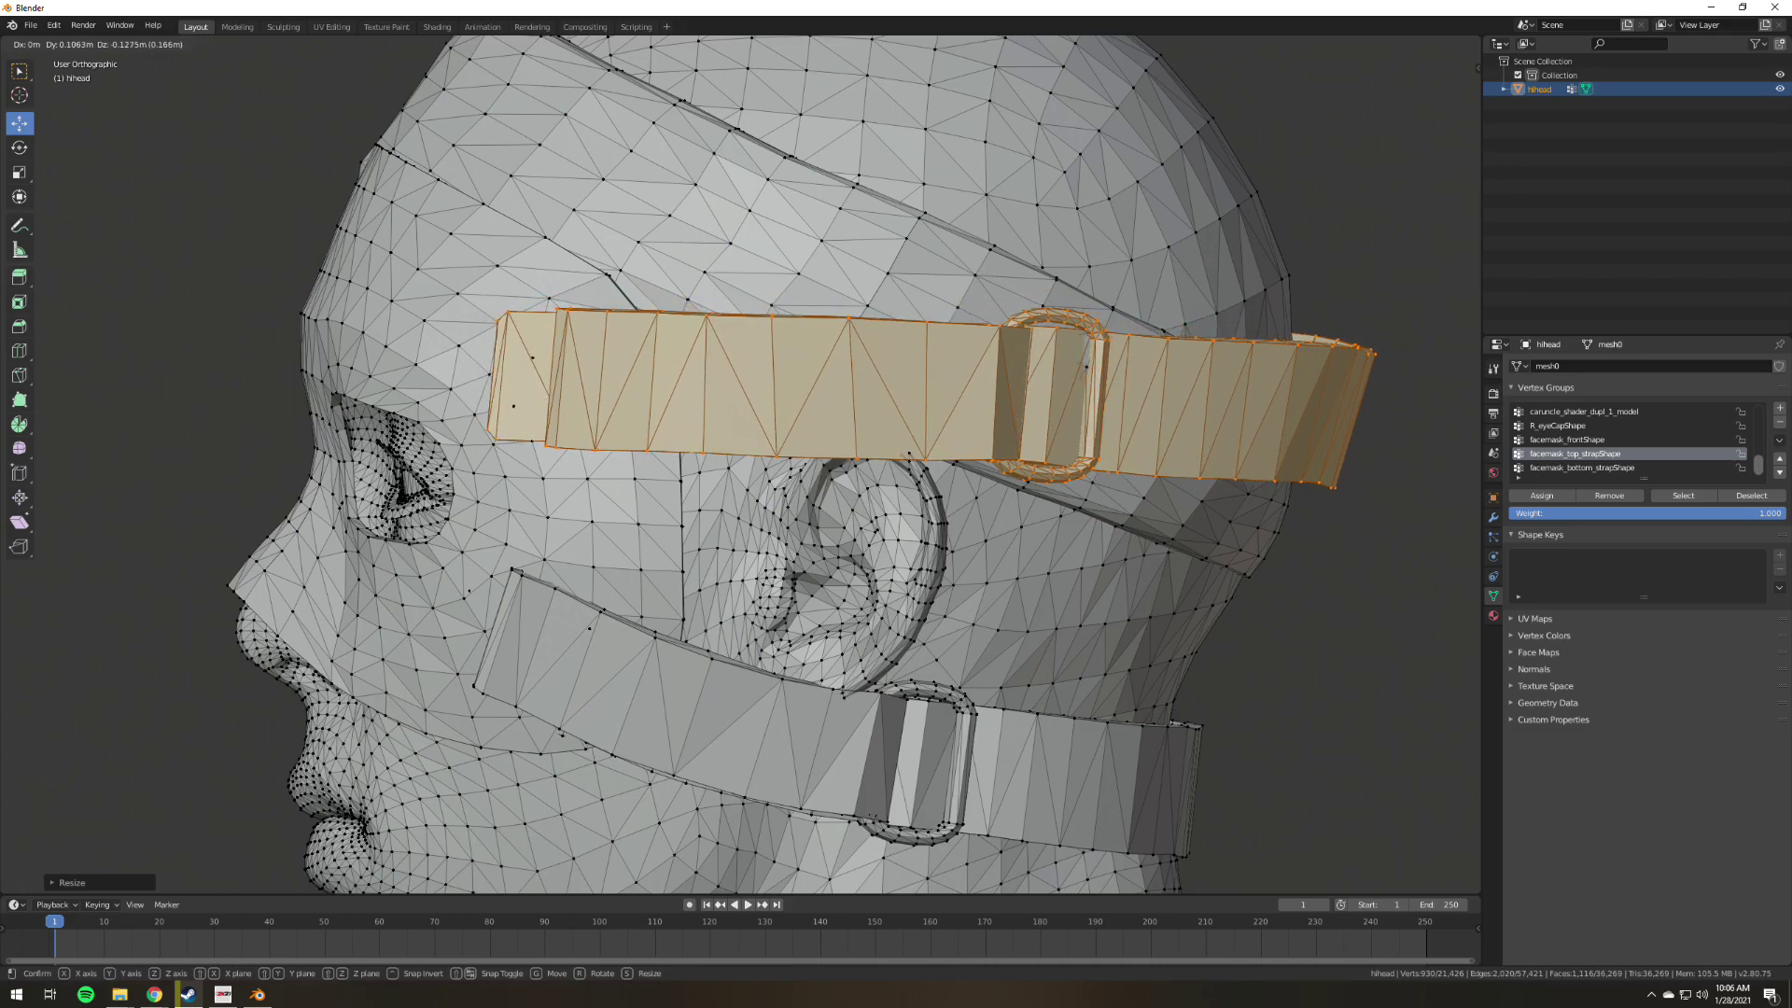
pyautogui.press('Return')
pyautogui.moveTo(1251, 374); pyautogui.dragTo(374, 373, button='middle')
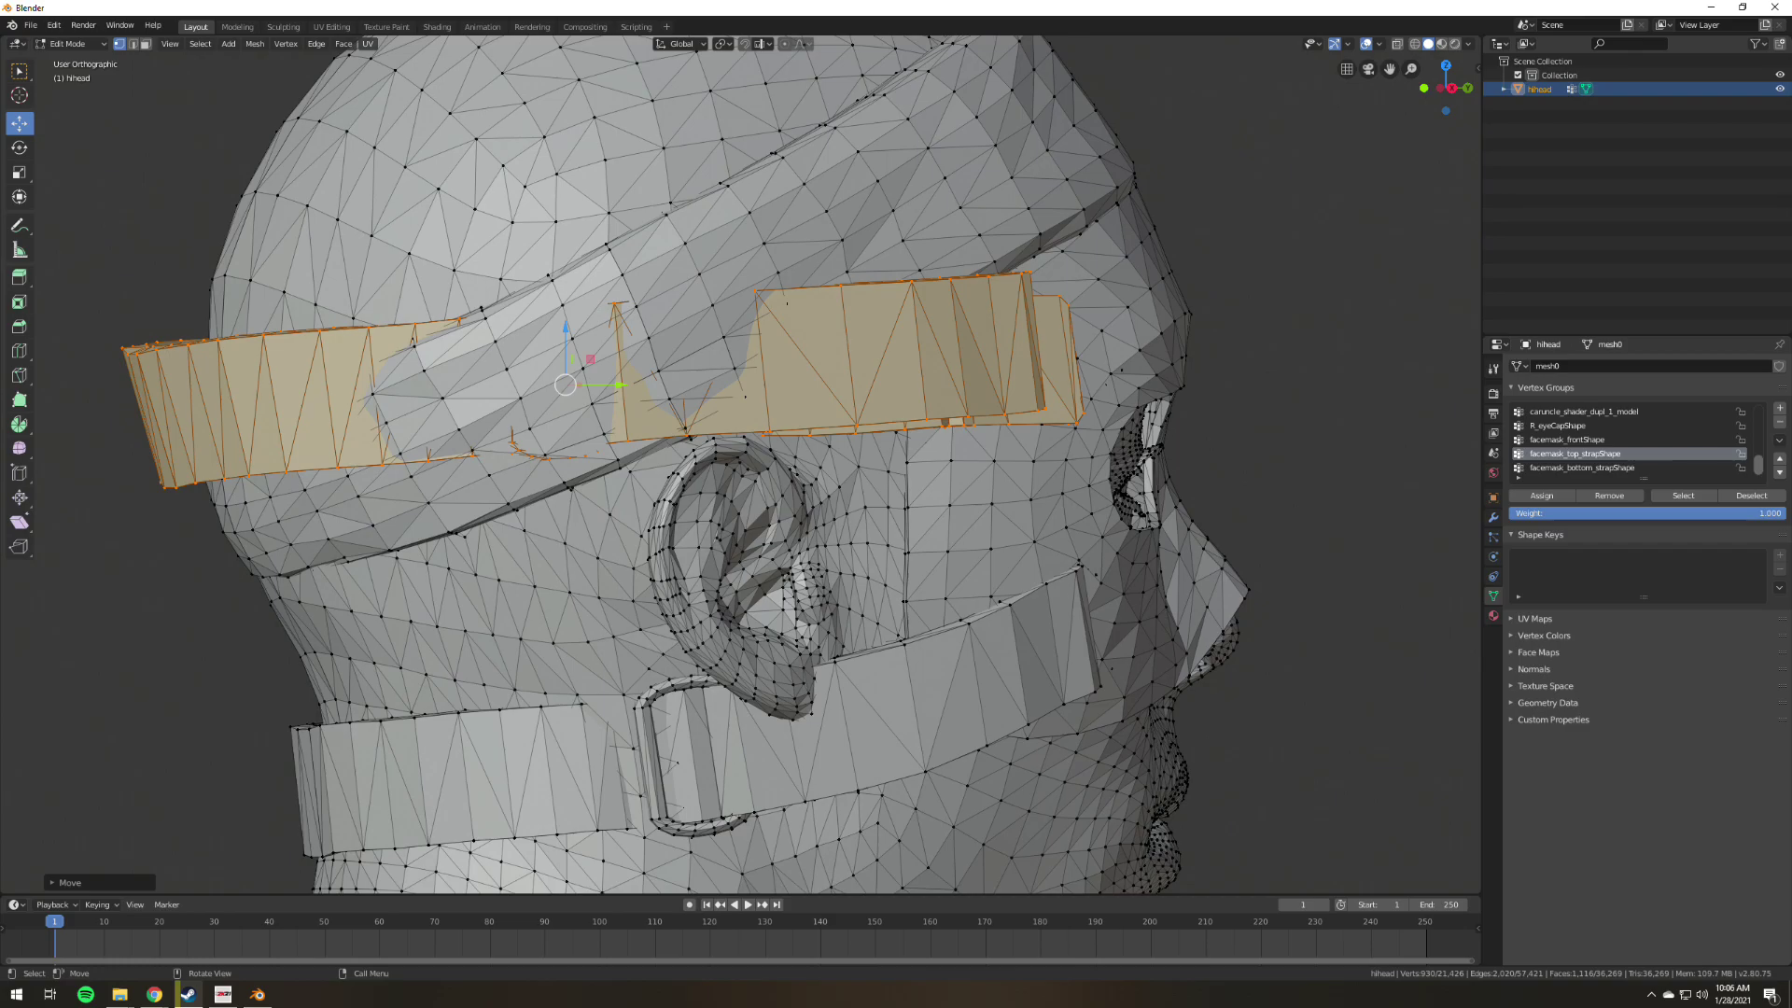
pyautogui.moveTo(802, 420); pyautogui.dragTo(574, 420, button='middle')
pyautogui.press('KP_5')
pyautogui.press('KP_5')
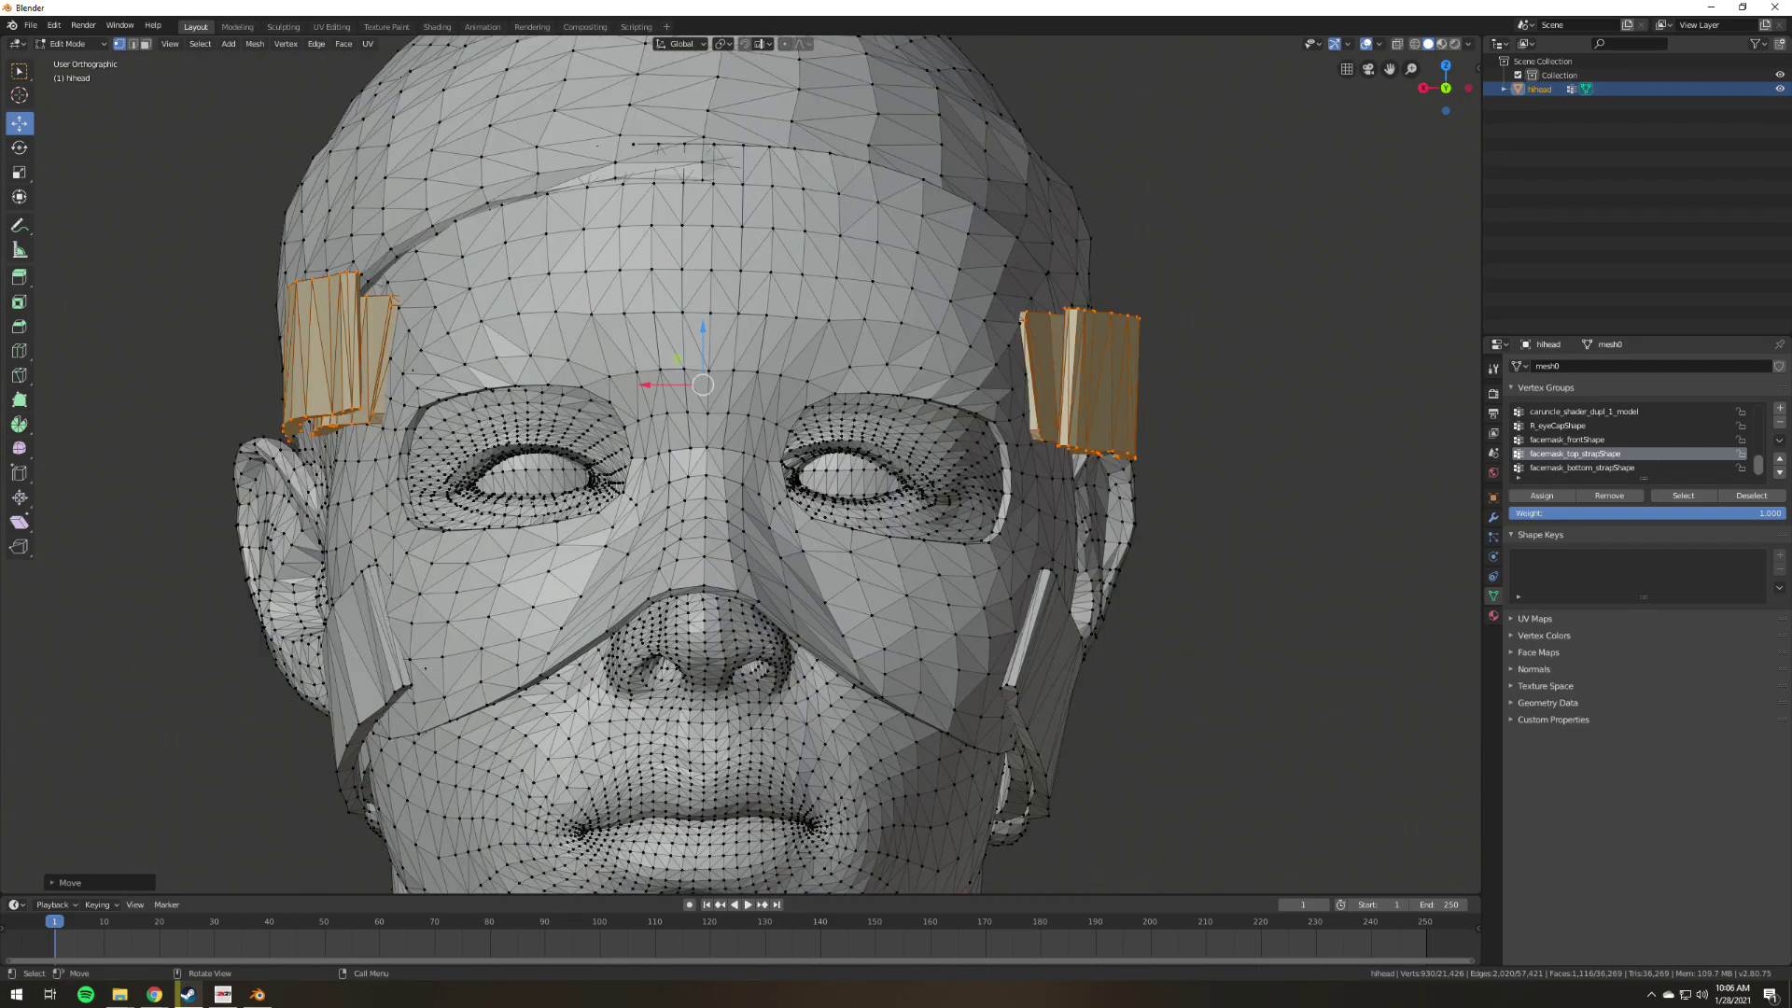
pyautogui.hotkey('alt', 'a')
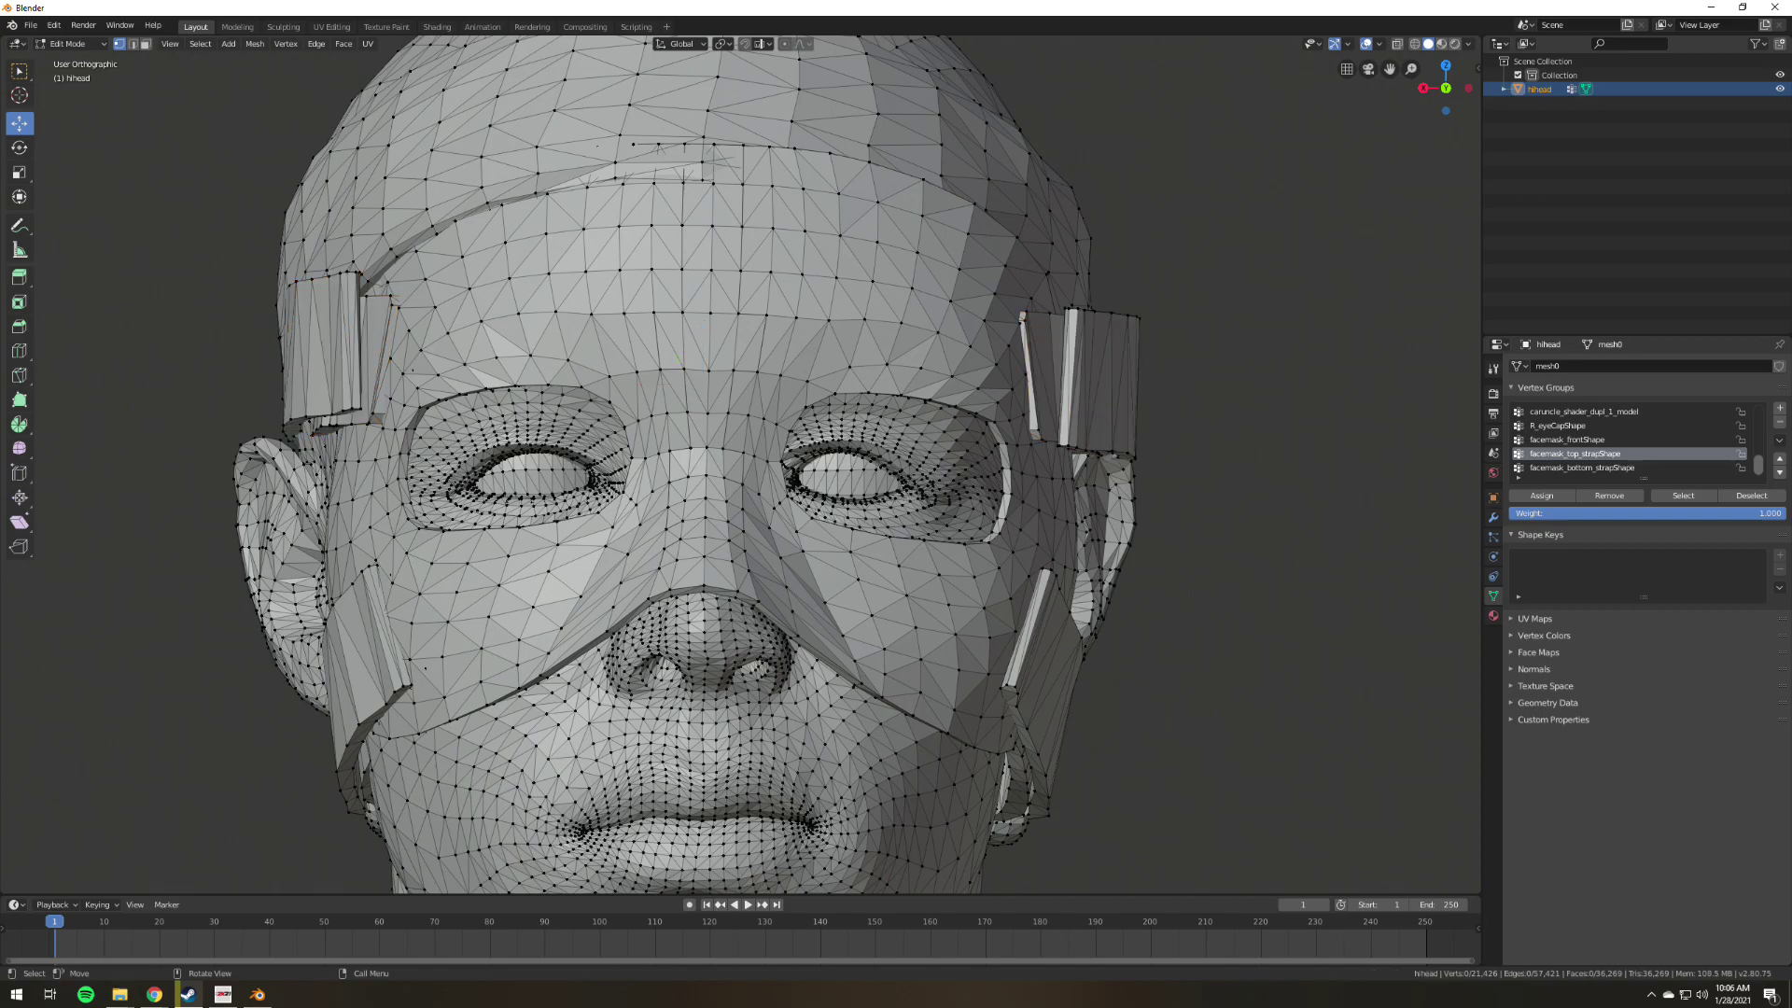
# Select the headbandShape vertices and scale them down to 0.3859.
pyautogui.click(58, 47)
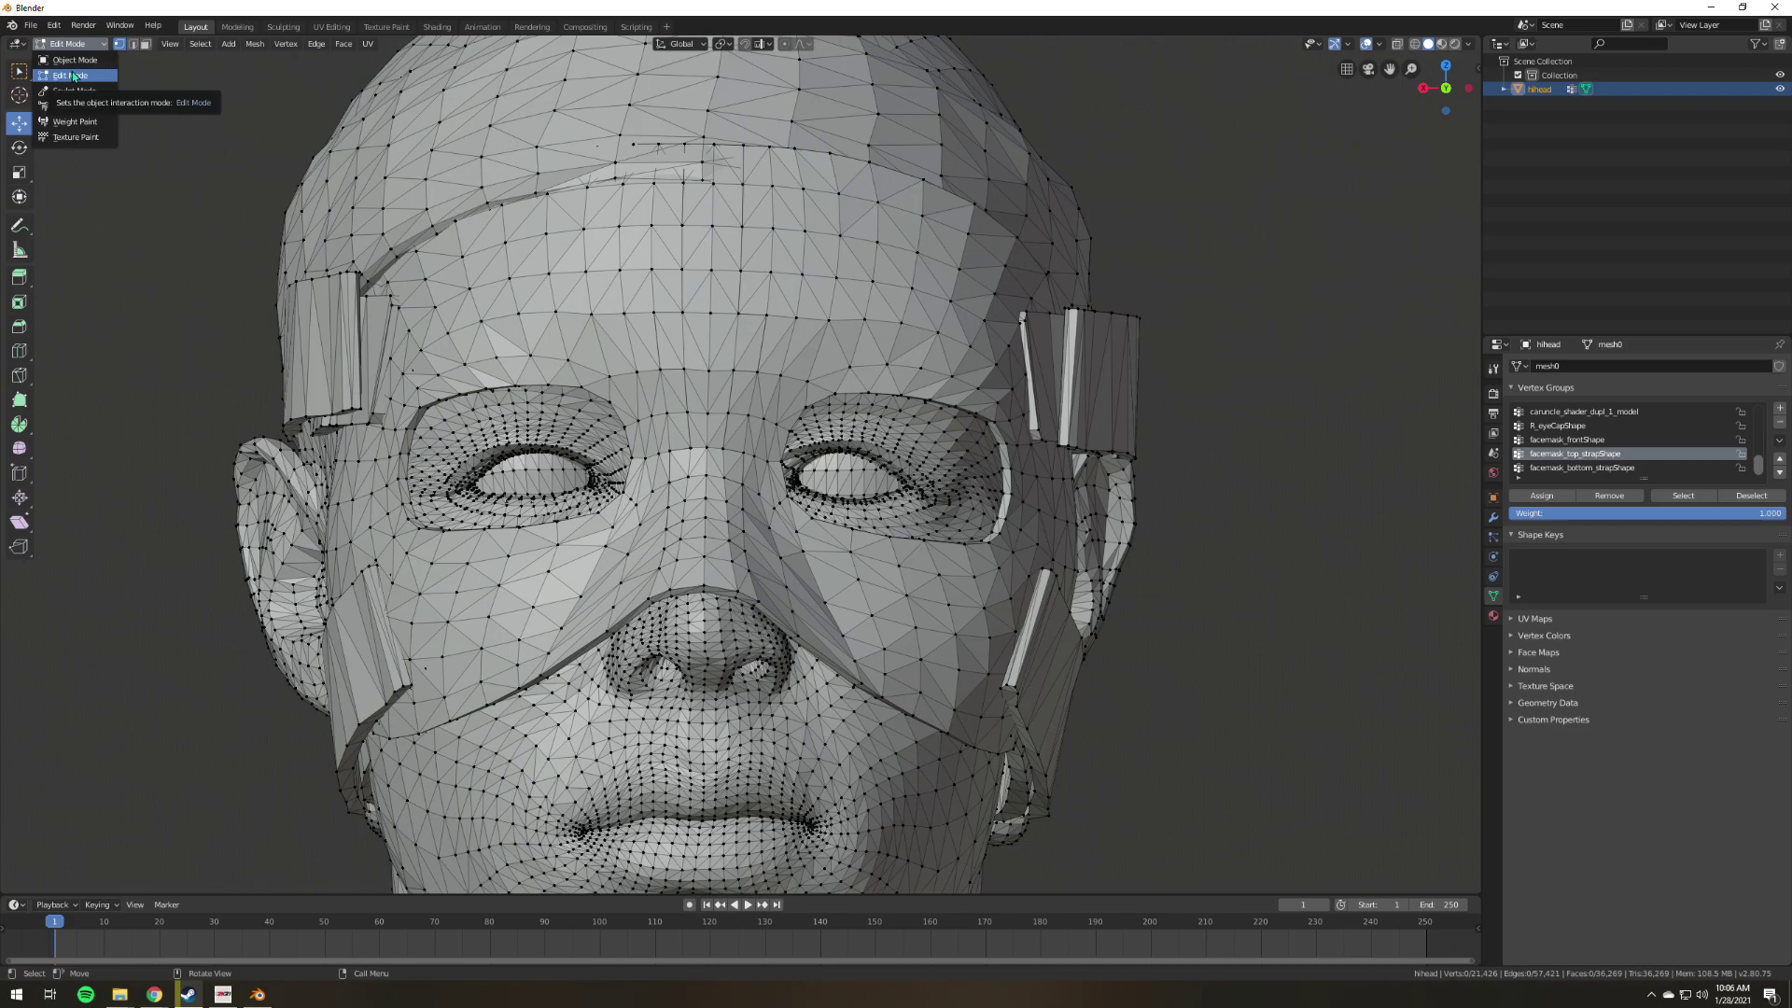
pyautogui.scroll(5, 1624, 453)
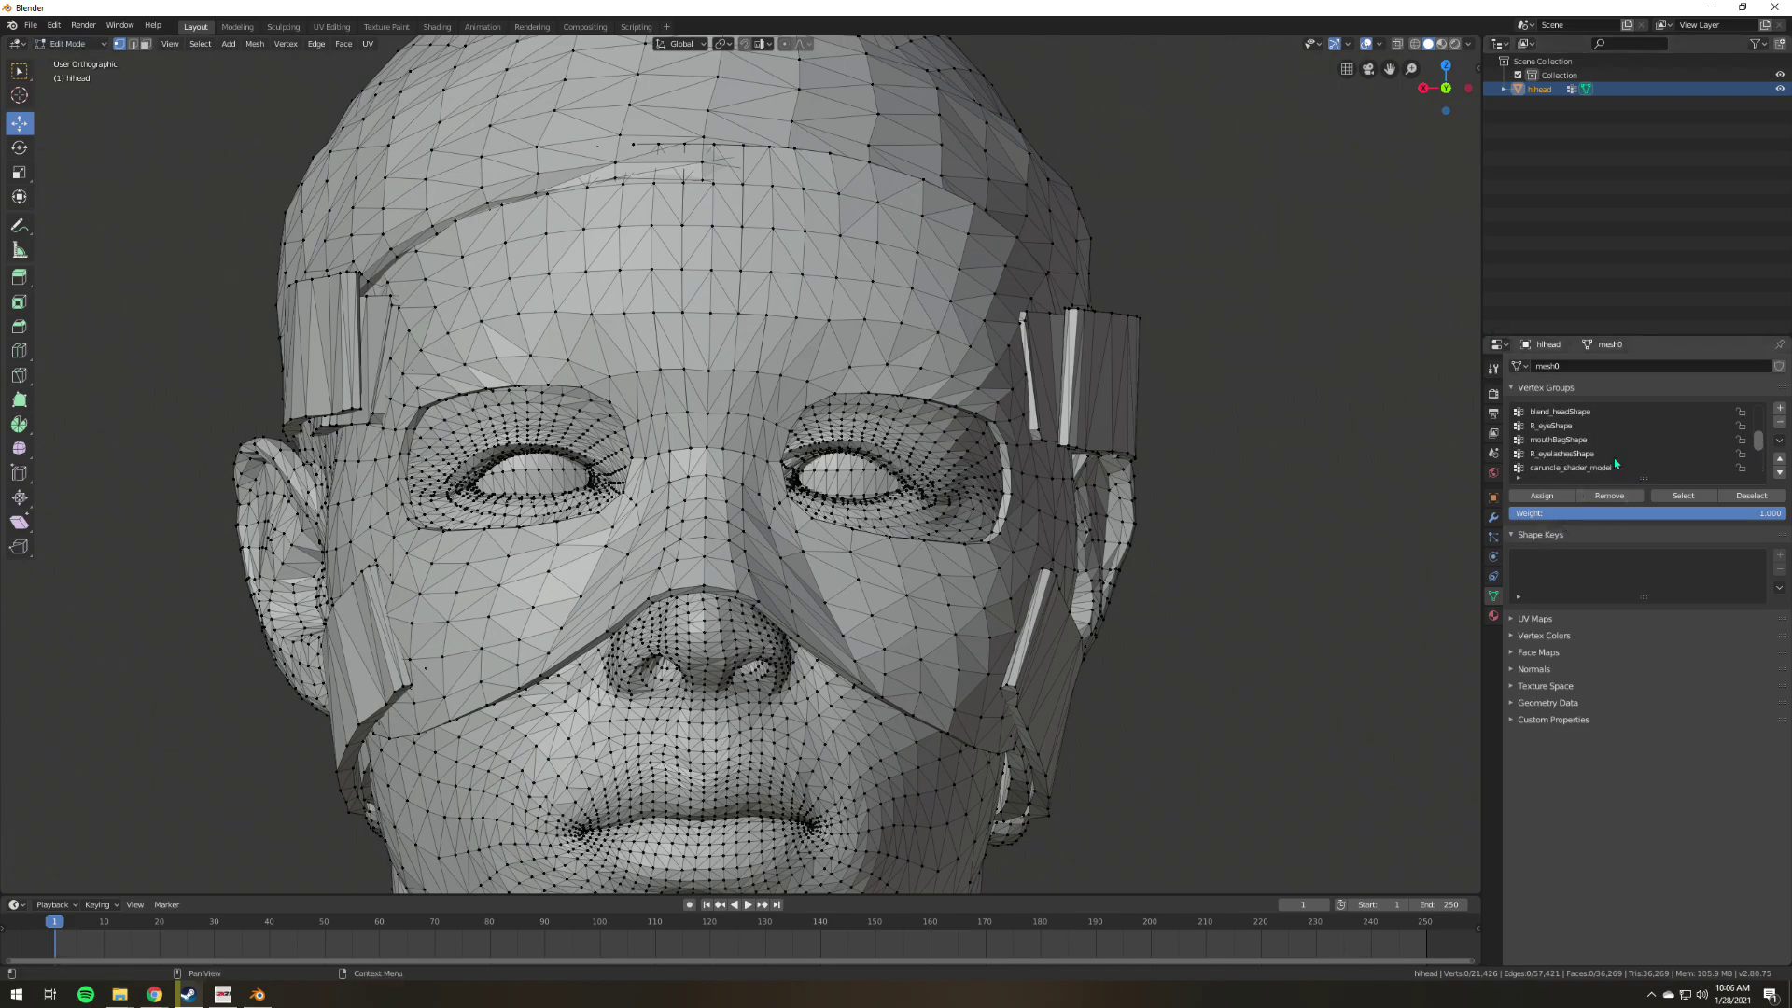
pyautogui.scroll(2, 1609, 462)
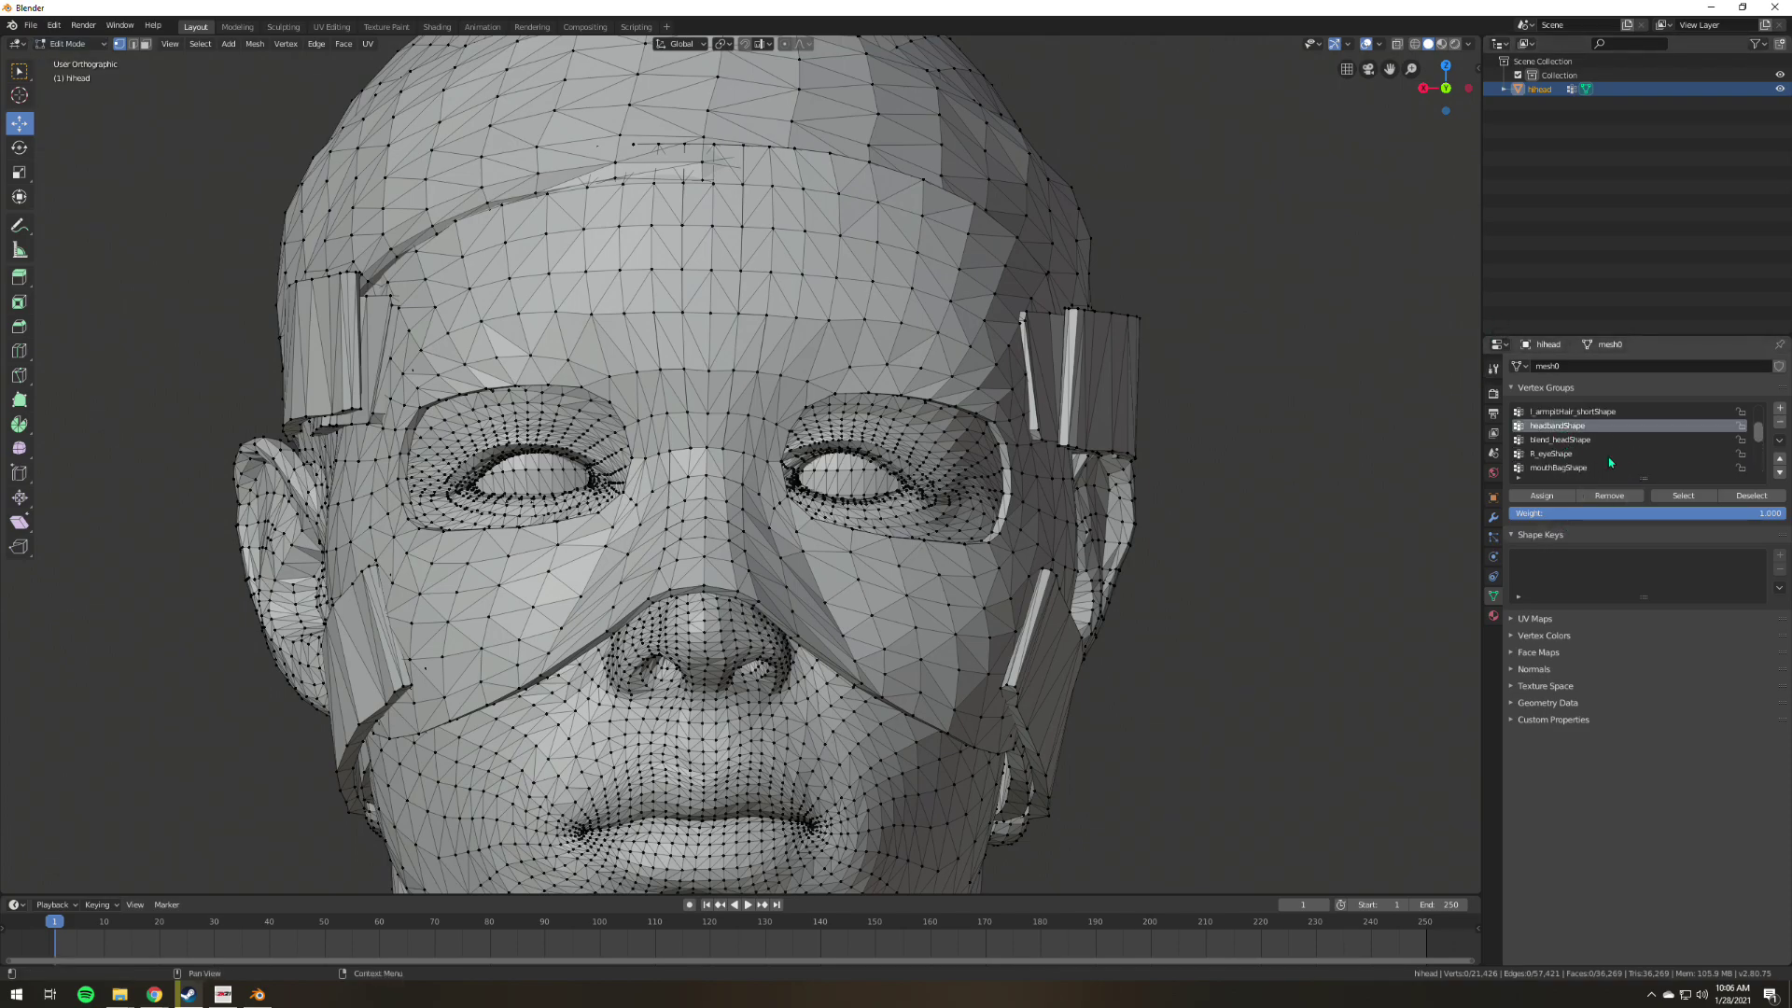
pyautogui.click(1685, 496)
pyautogui.scroll(-6, 1120, 290)
pyautogui.press('s')
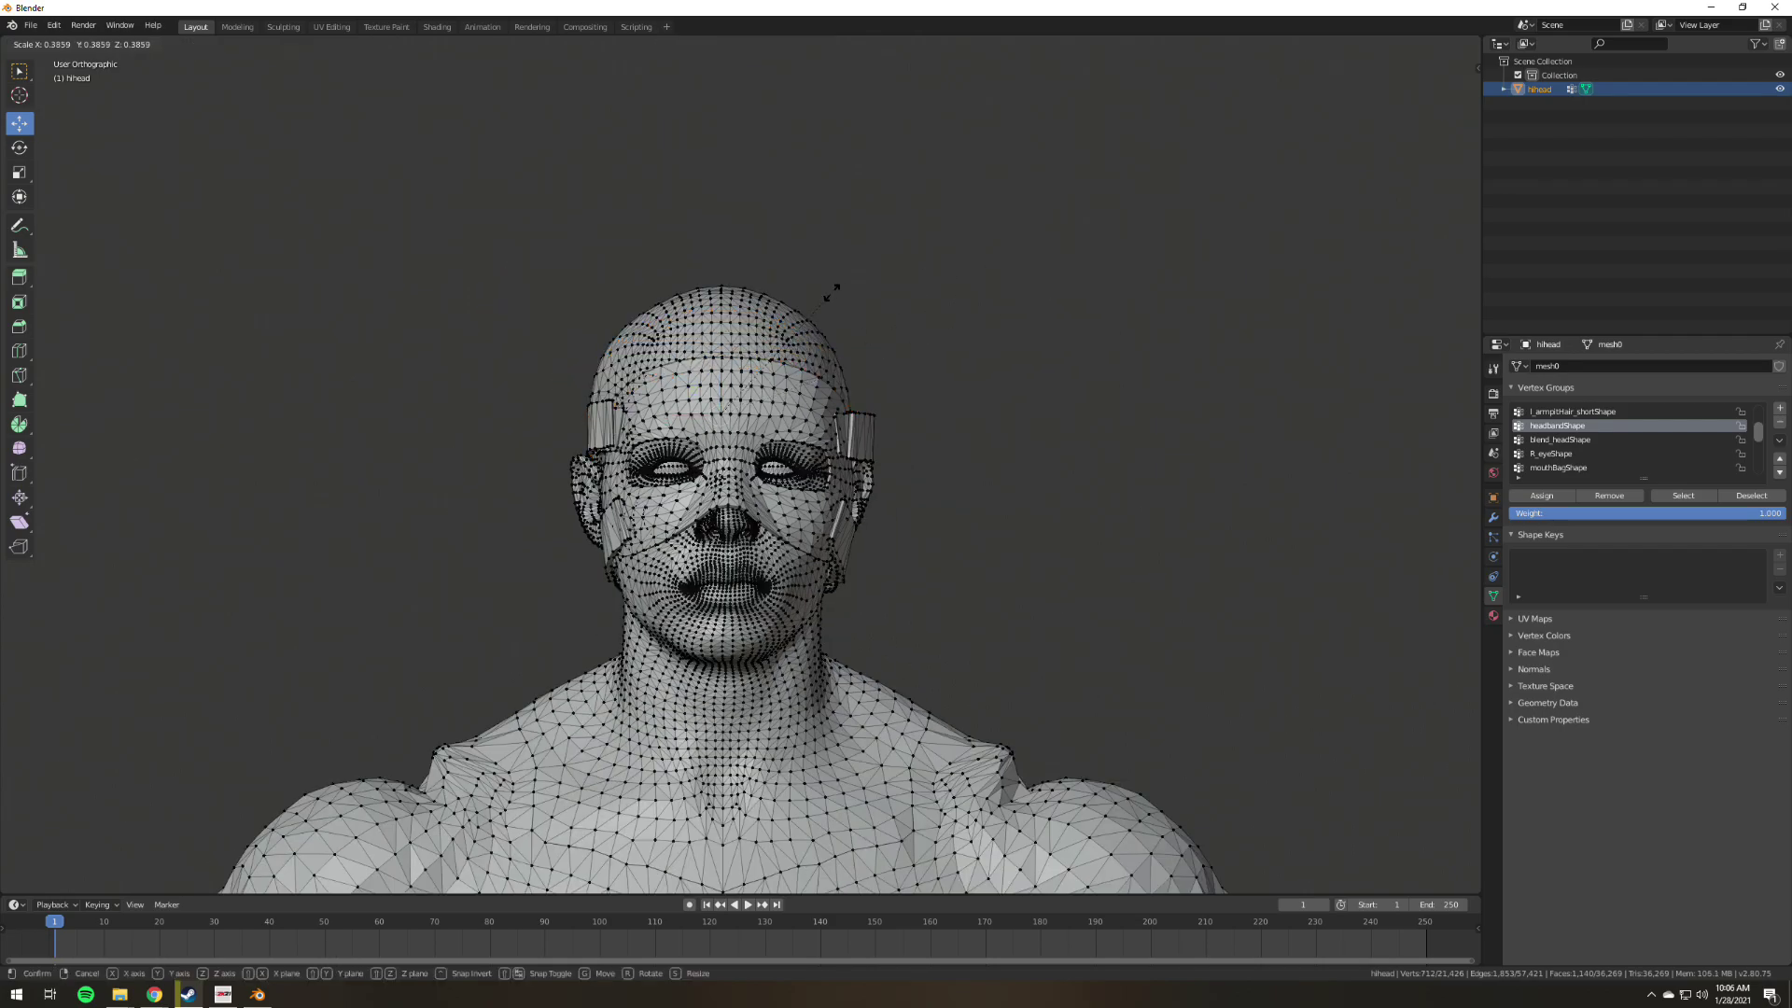
pyautogui.click(774, 368)
# Stay in Edit Mode, deselect all vertices, and pick the facemask_frontShape group.
pyautogui.click(66, 44)
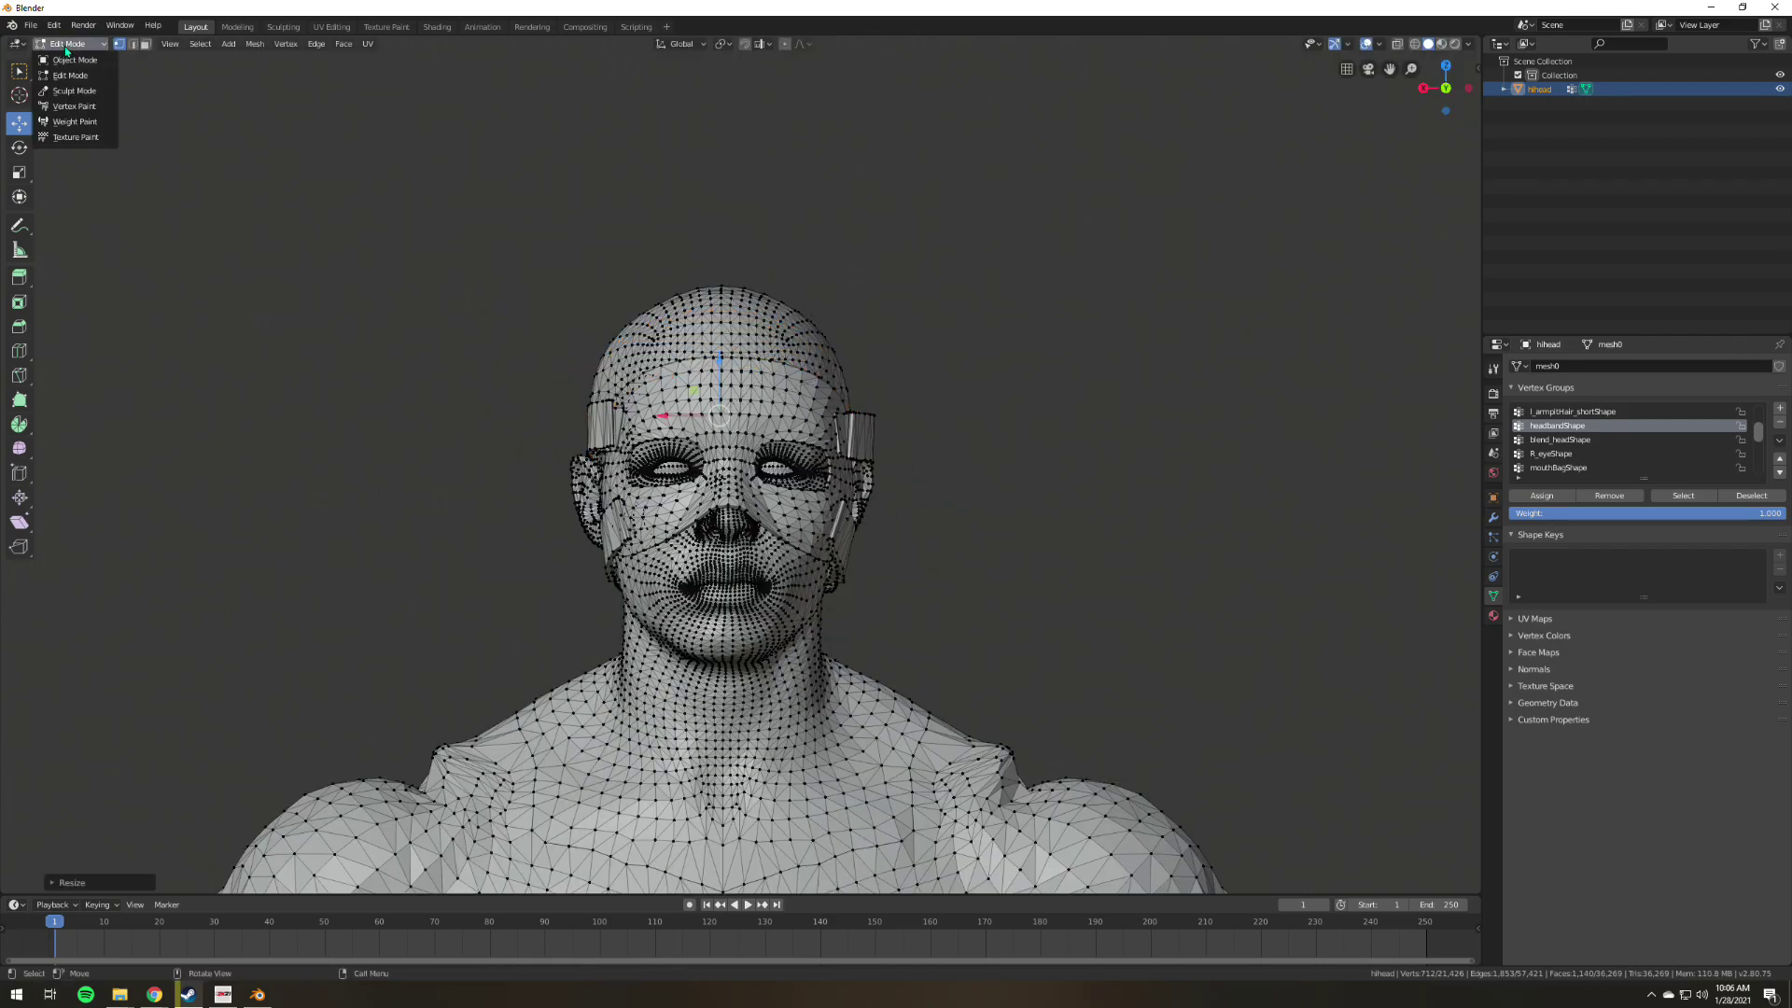
pyautogui.click(71, 76)
pyautogui.click(308, 173)
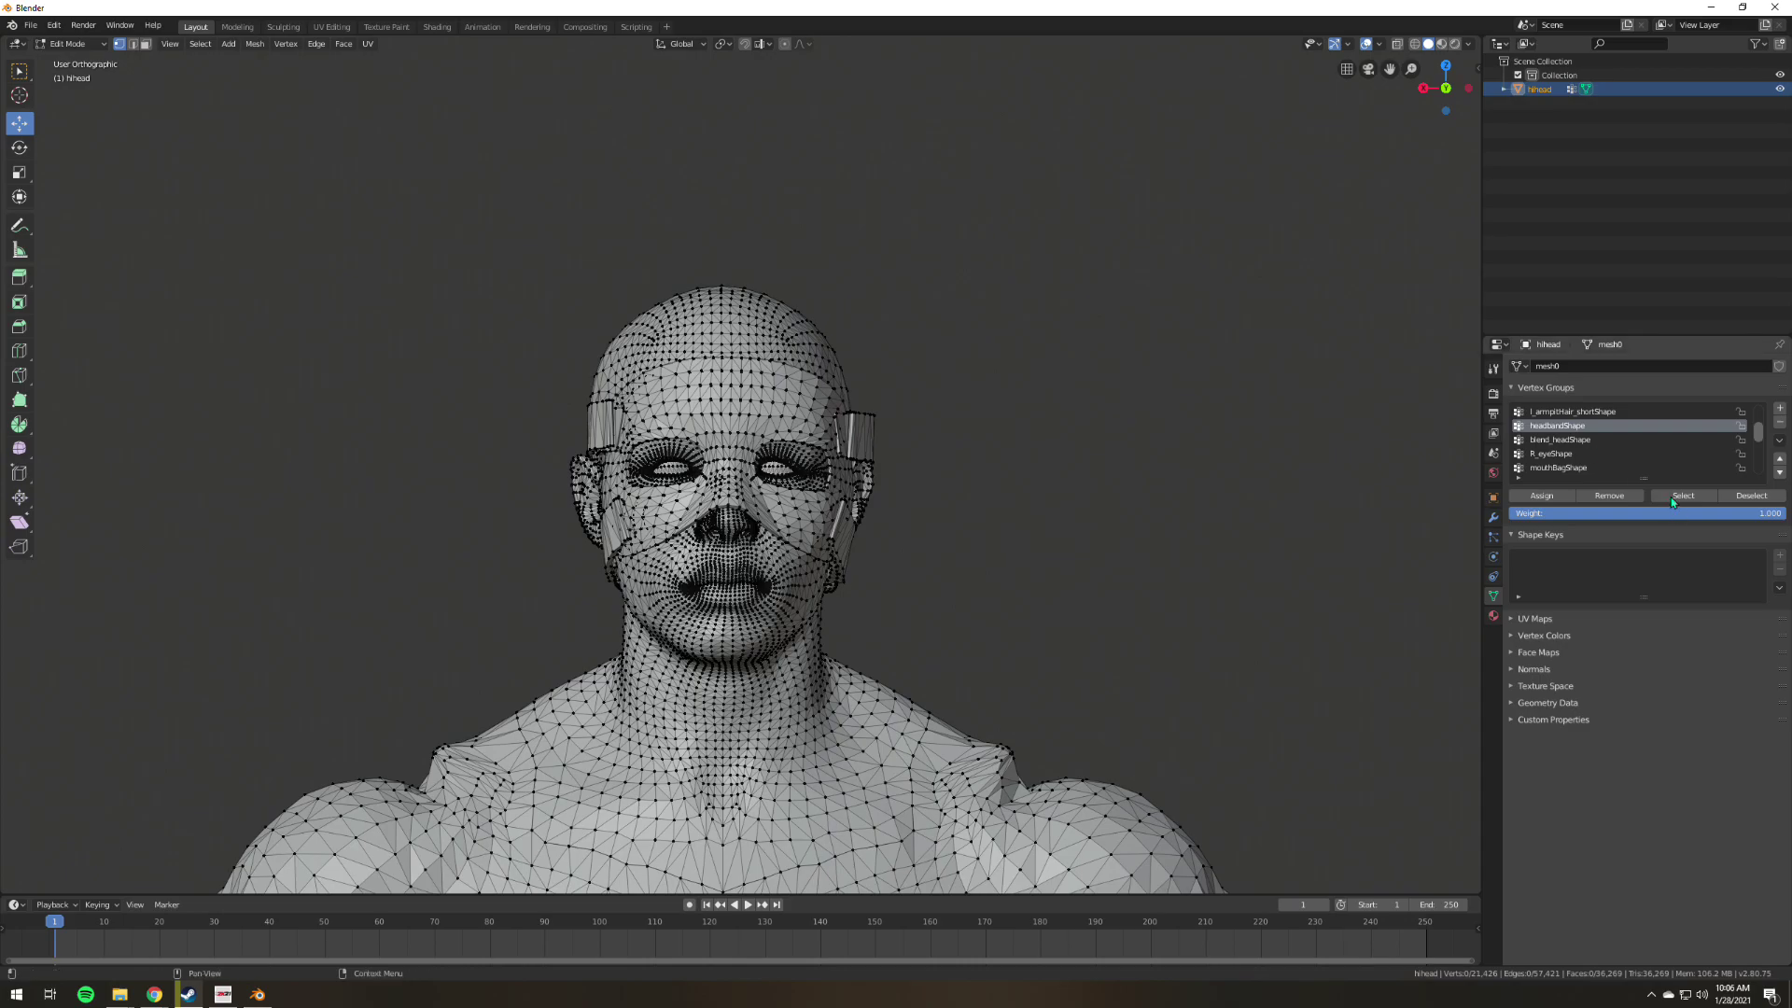
pyautogui.scroll(-5, 1626, 456)
pyautogui.click(1577, 440)
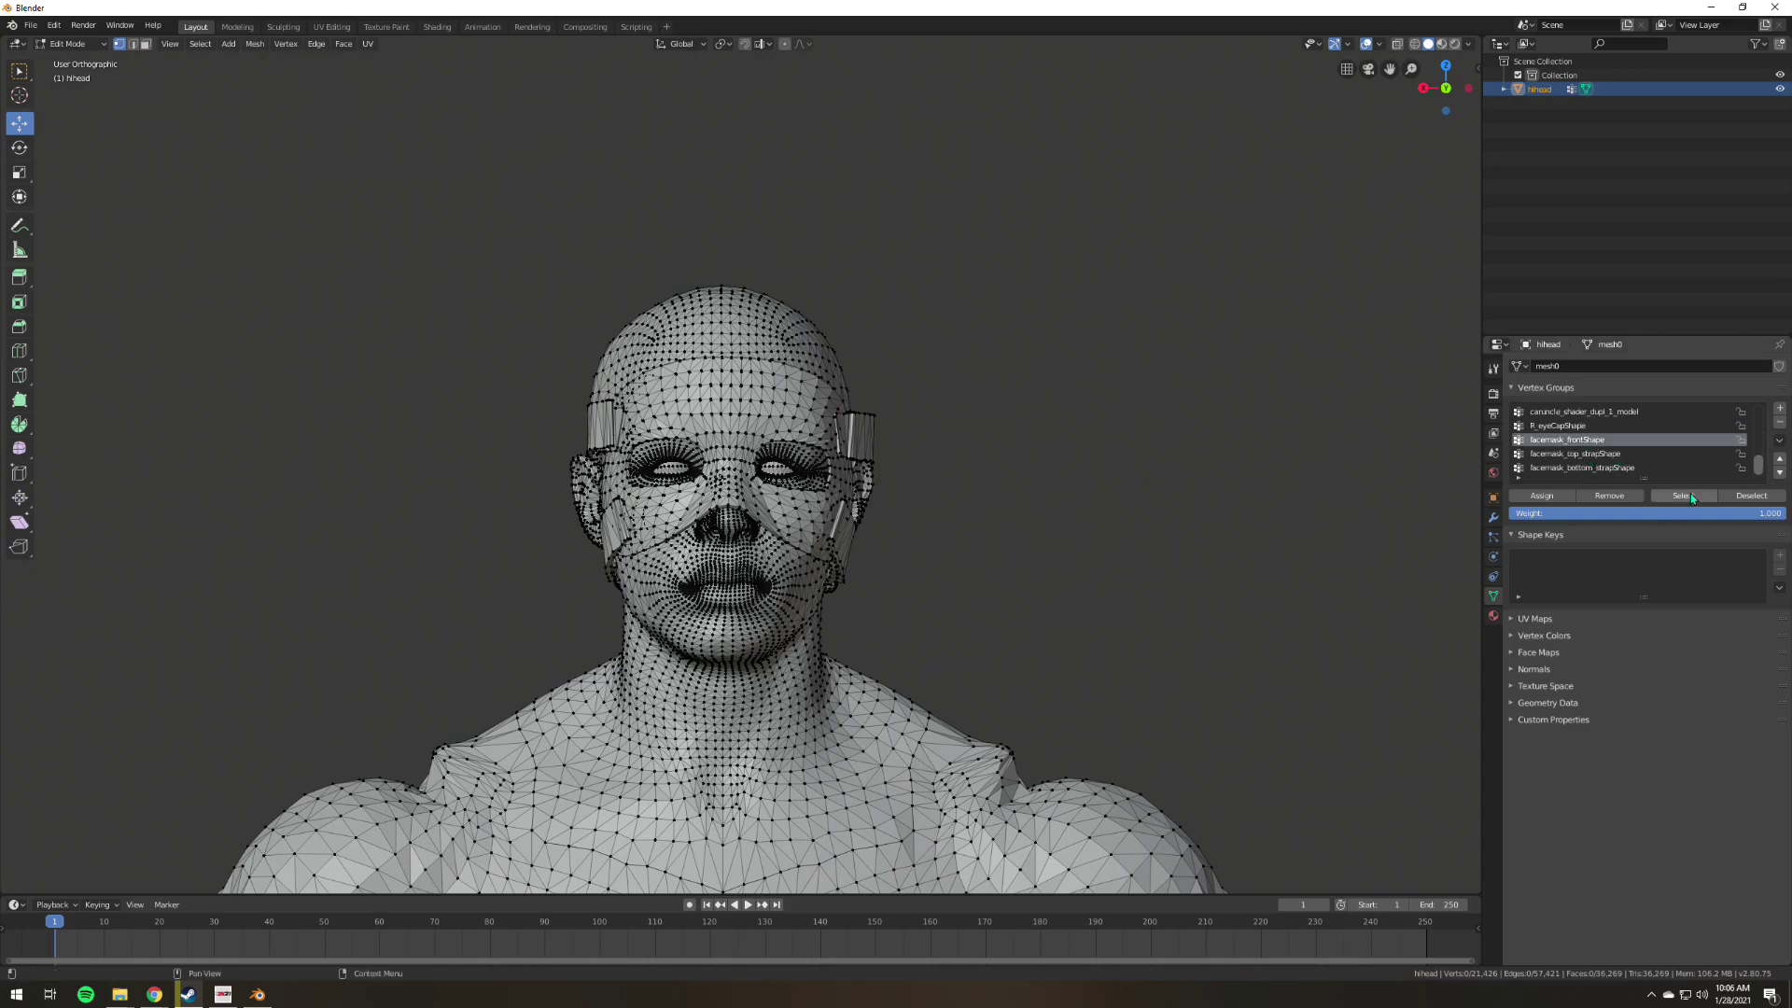
# Slide the facemask_frontShape vertices along X and rotate them a couple of degrees.
pyautogui.click(1690, 493)
pyautogui.press('KP_Decimal')
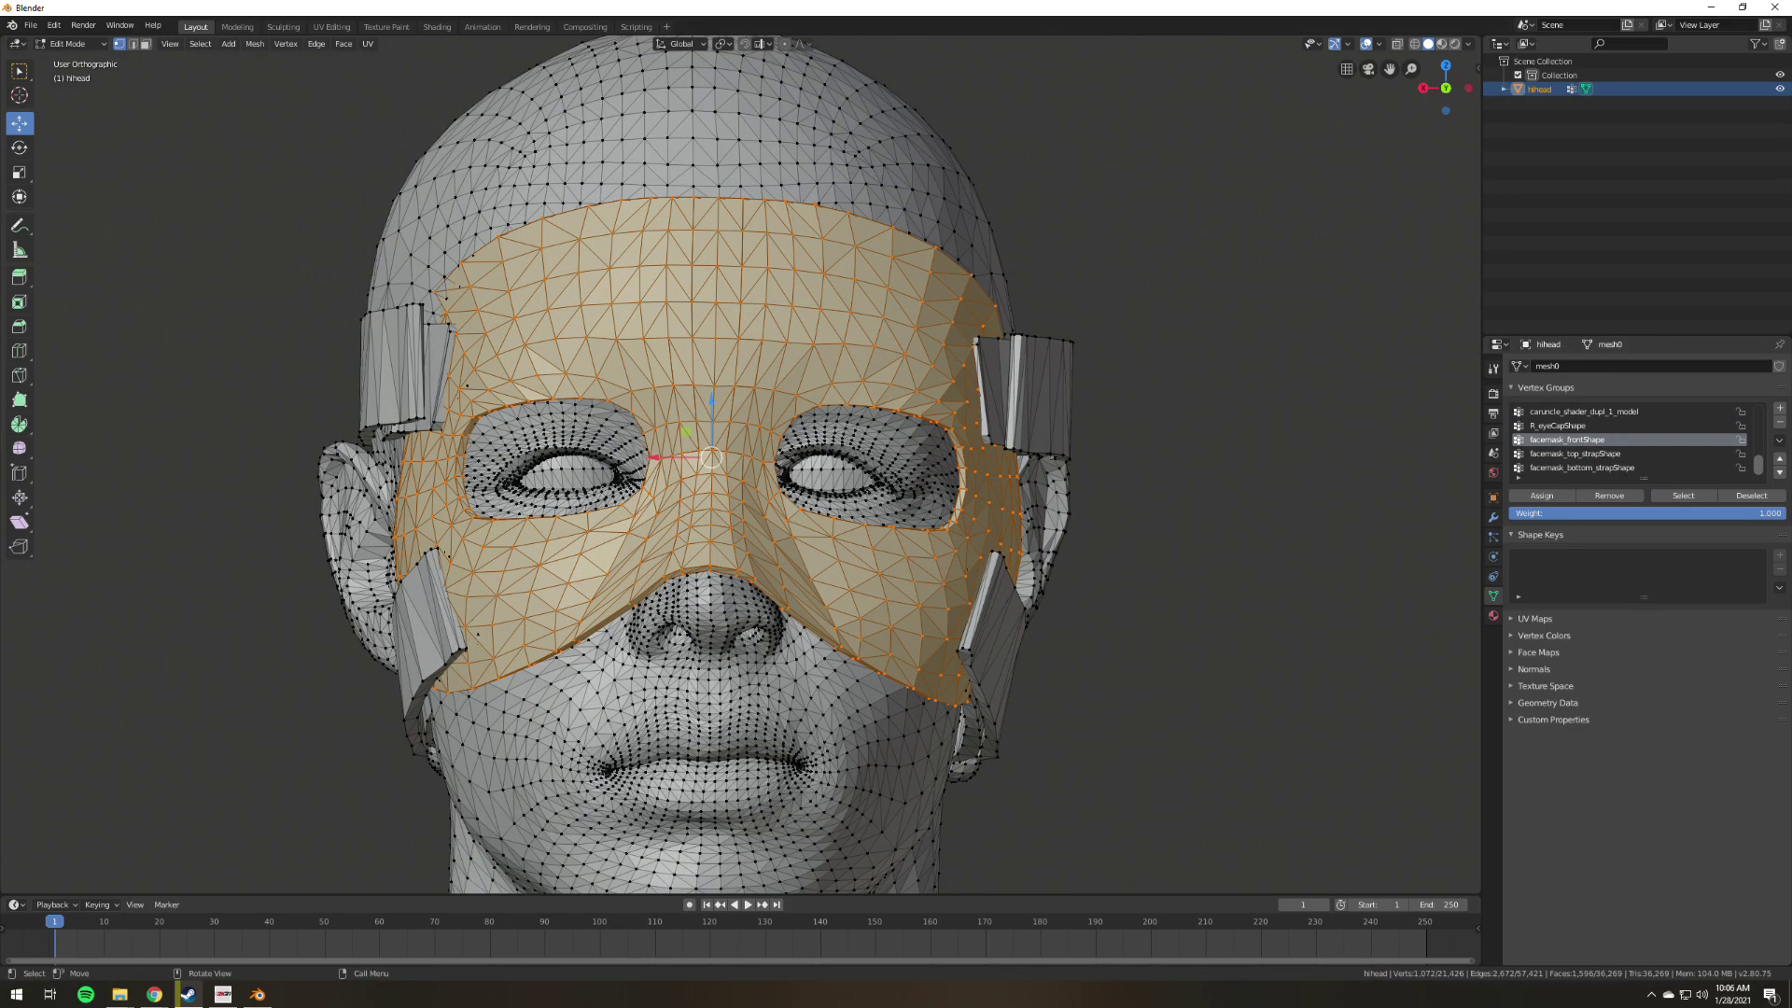
pyautogui.press('g')
pyautogui.press('x')
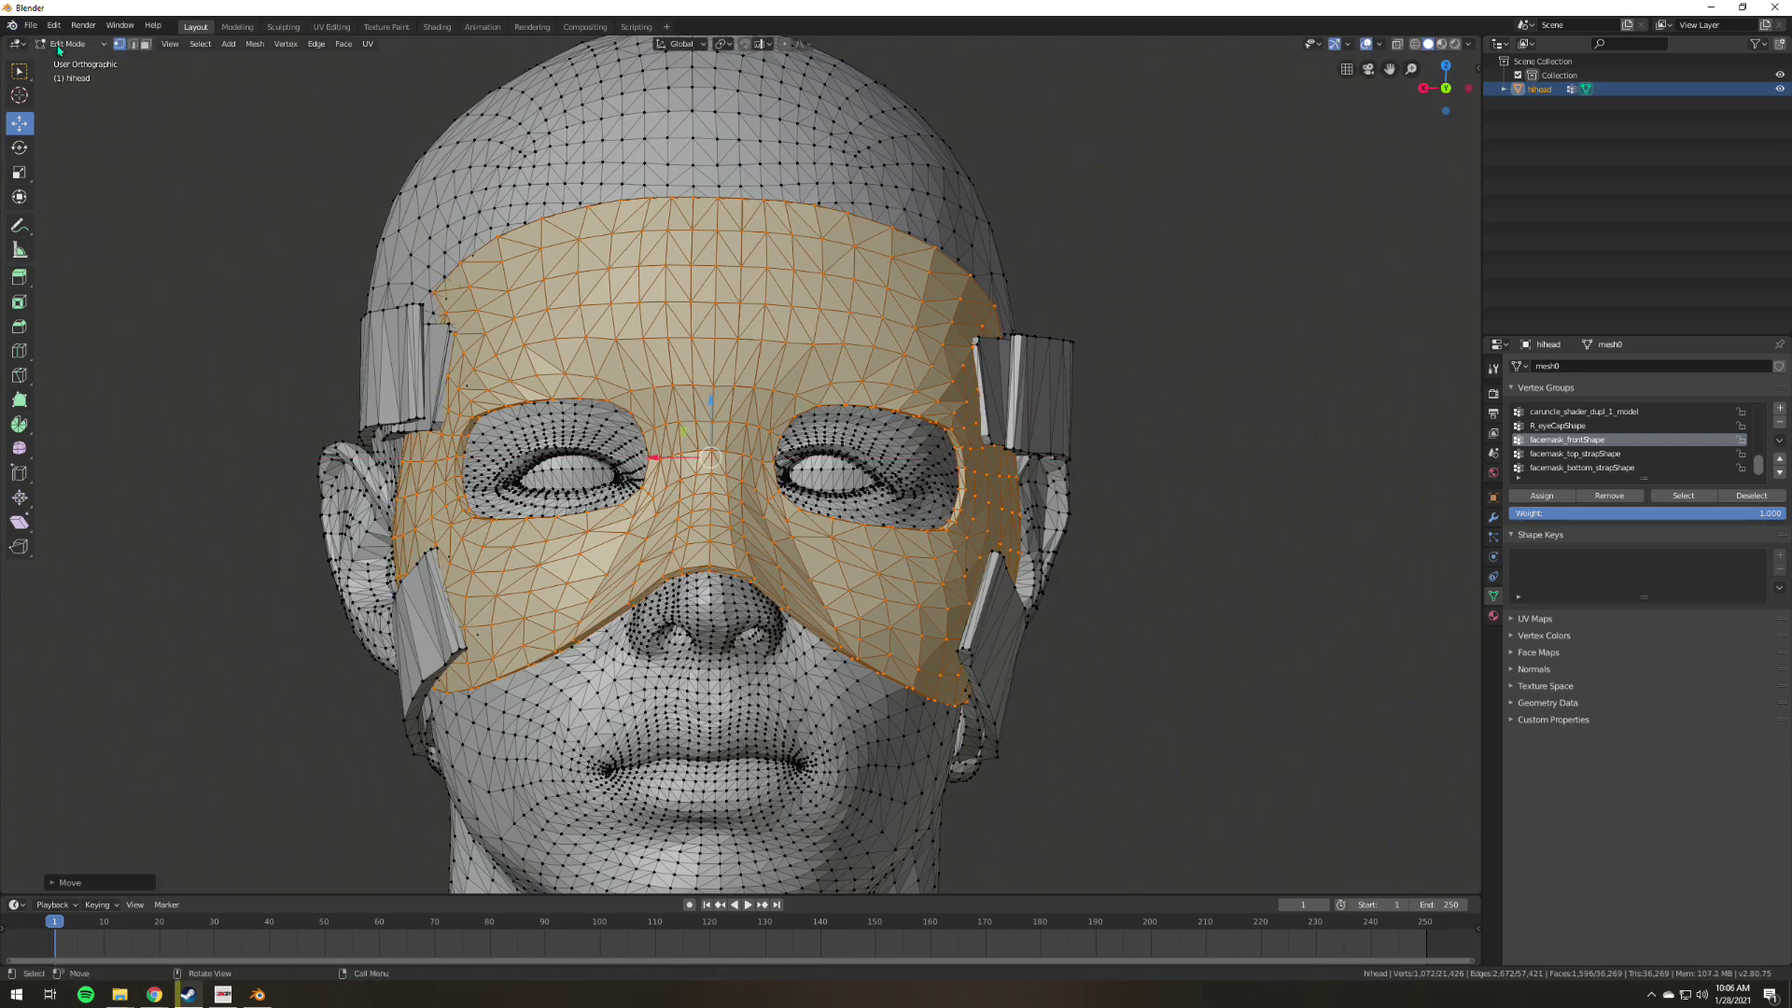
pyautogui.click(19, 148)
pyautogui.scroll(-2, 422, 738)
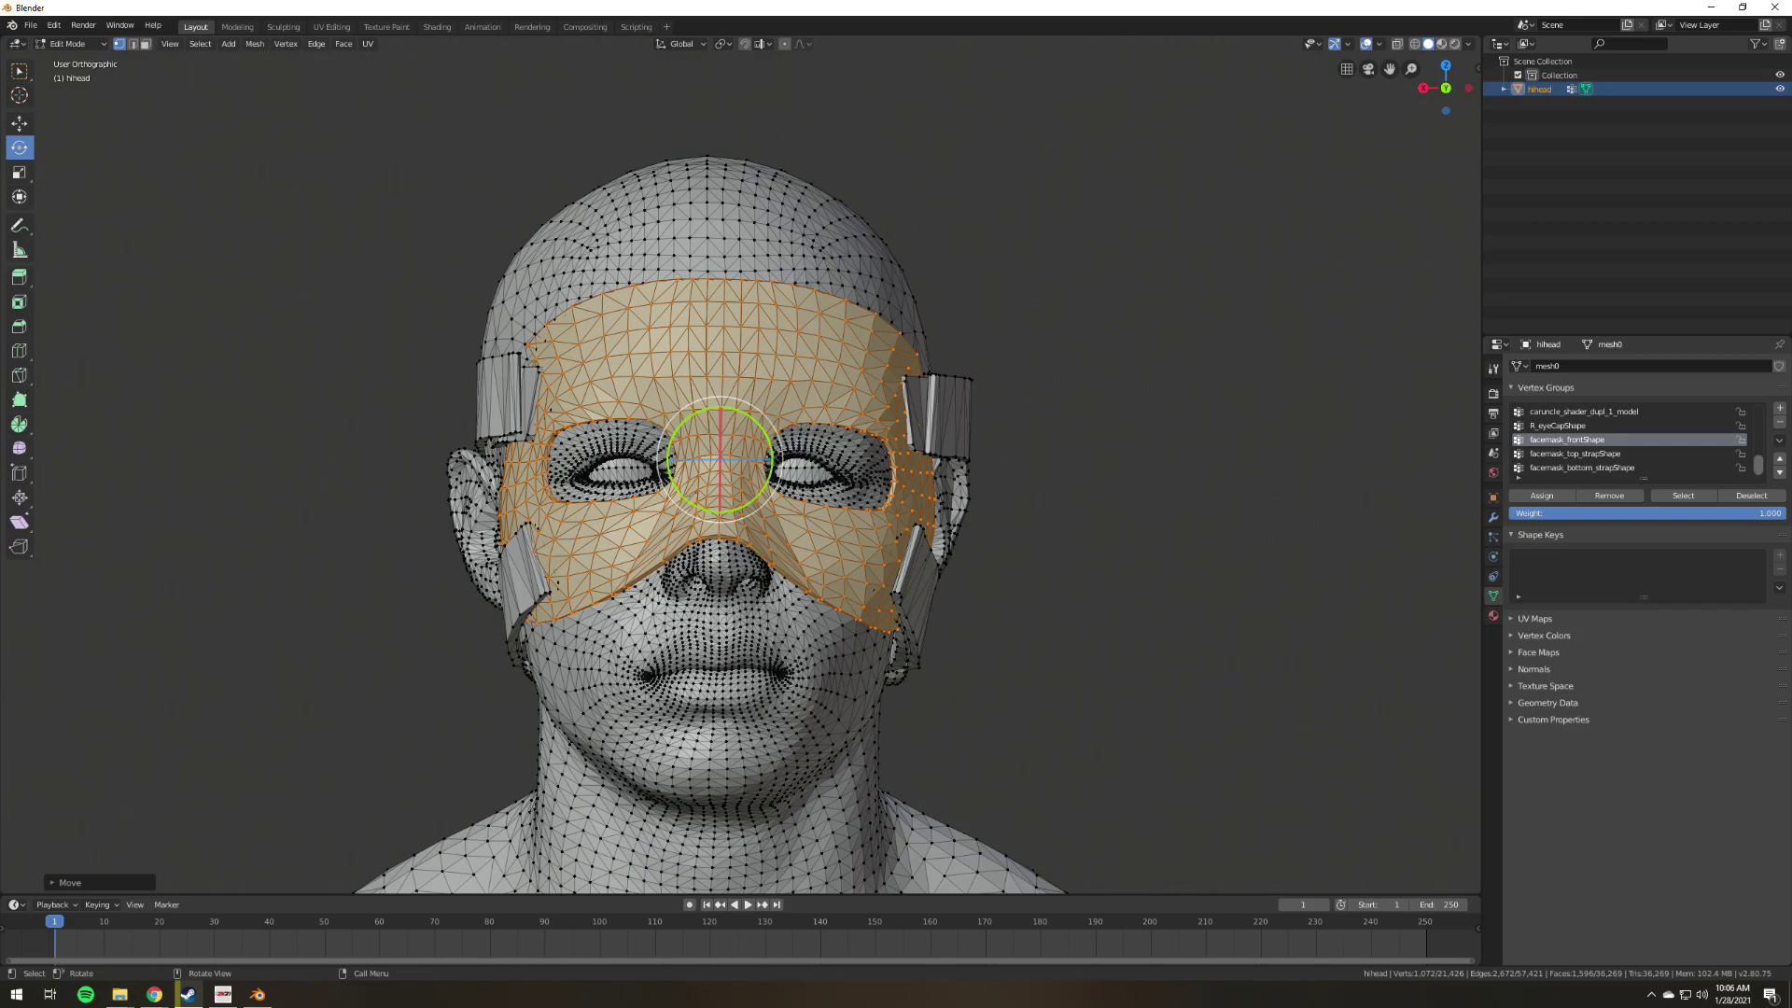
pyautogui.moveTo(704, 410); pyautogui.dragTo(656, 460)
pyautogui.click(19, 124)
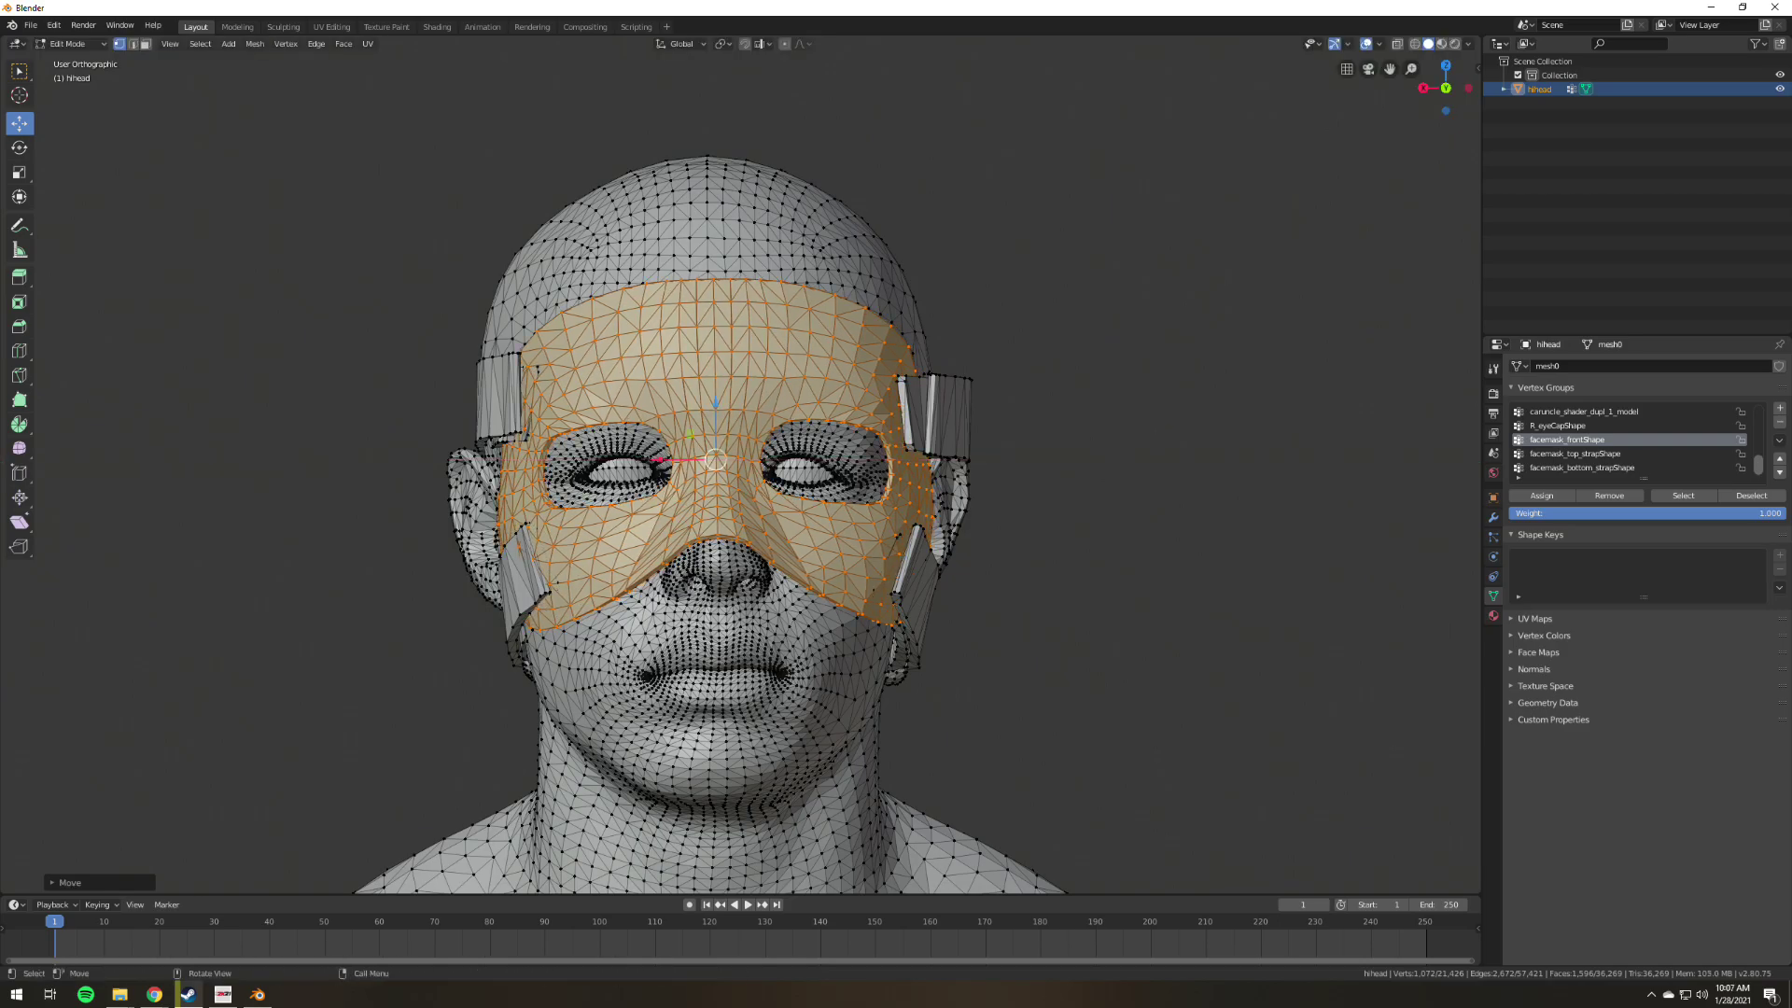
# Select the facemask_top_strapShape temple pieces and rotate them slightly.
pyautogui.click(1586, 454)
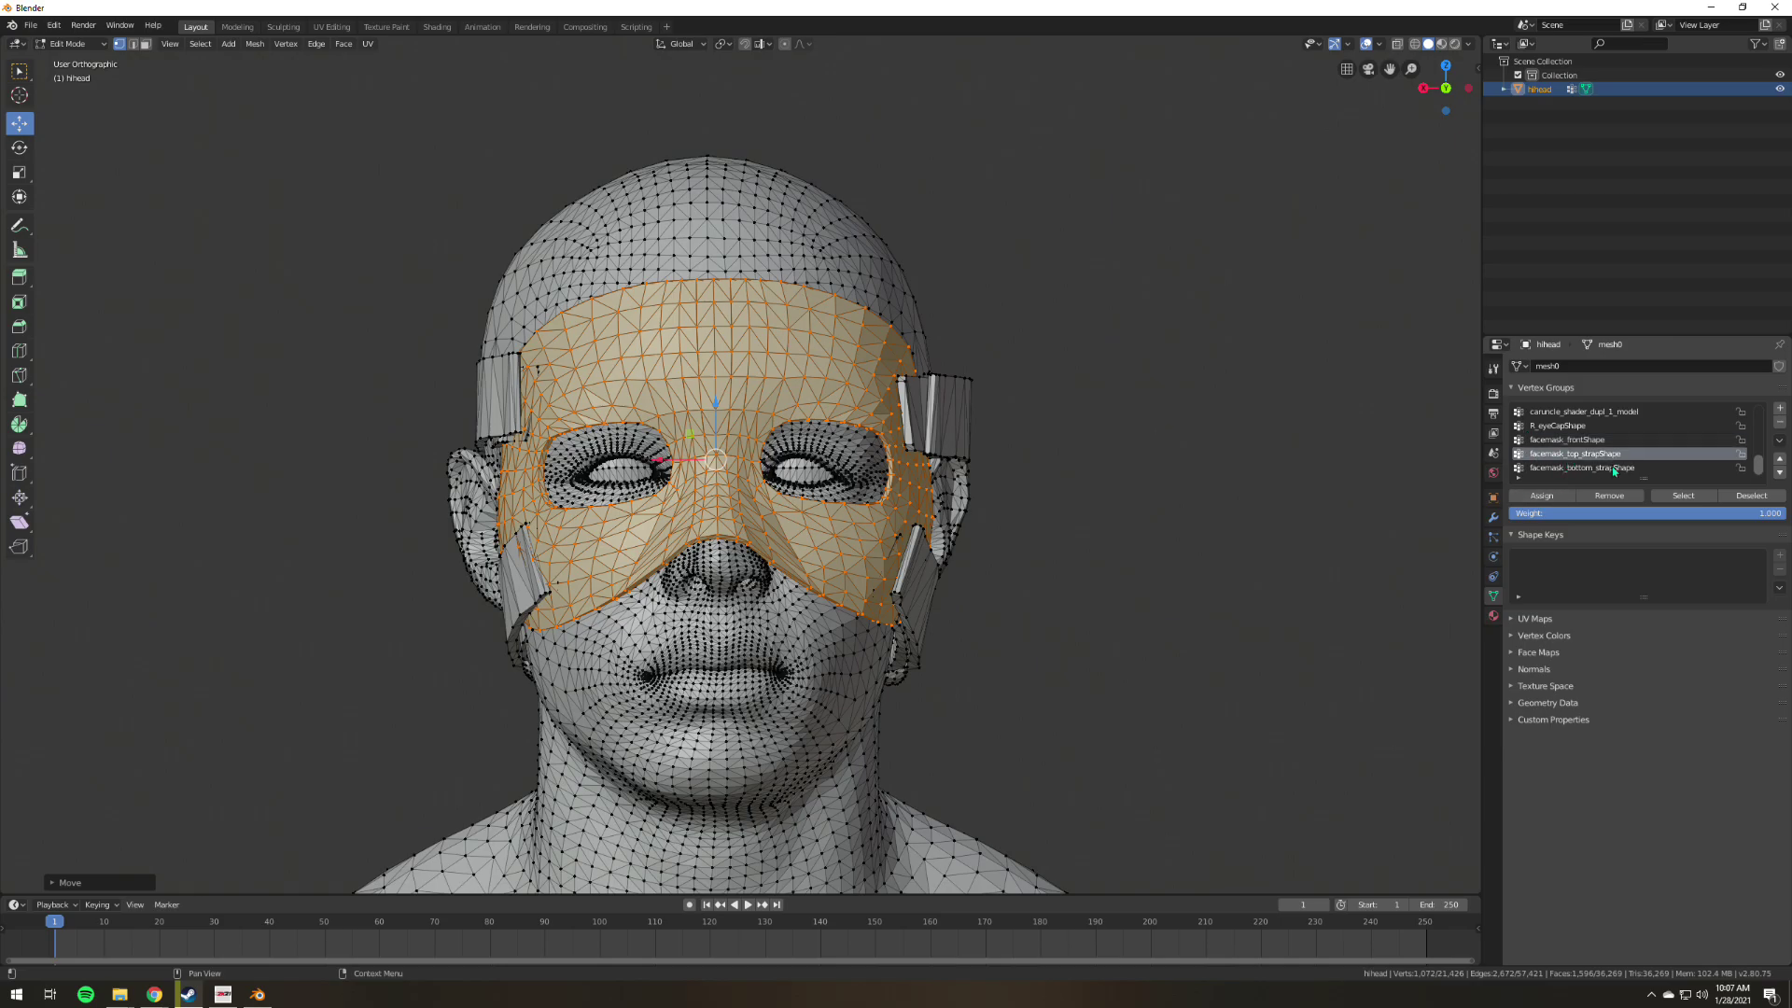
pyautogui.click(1354, 497)
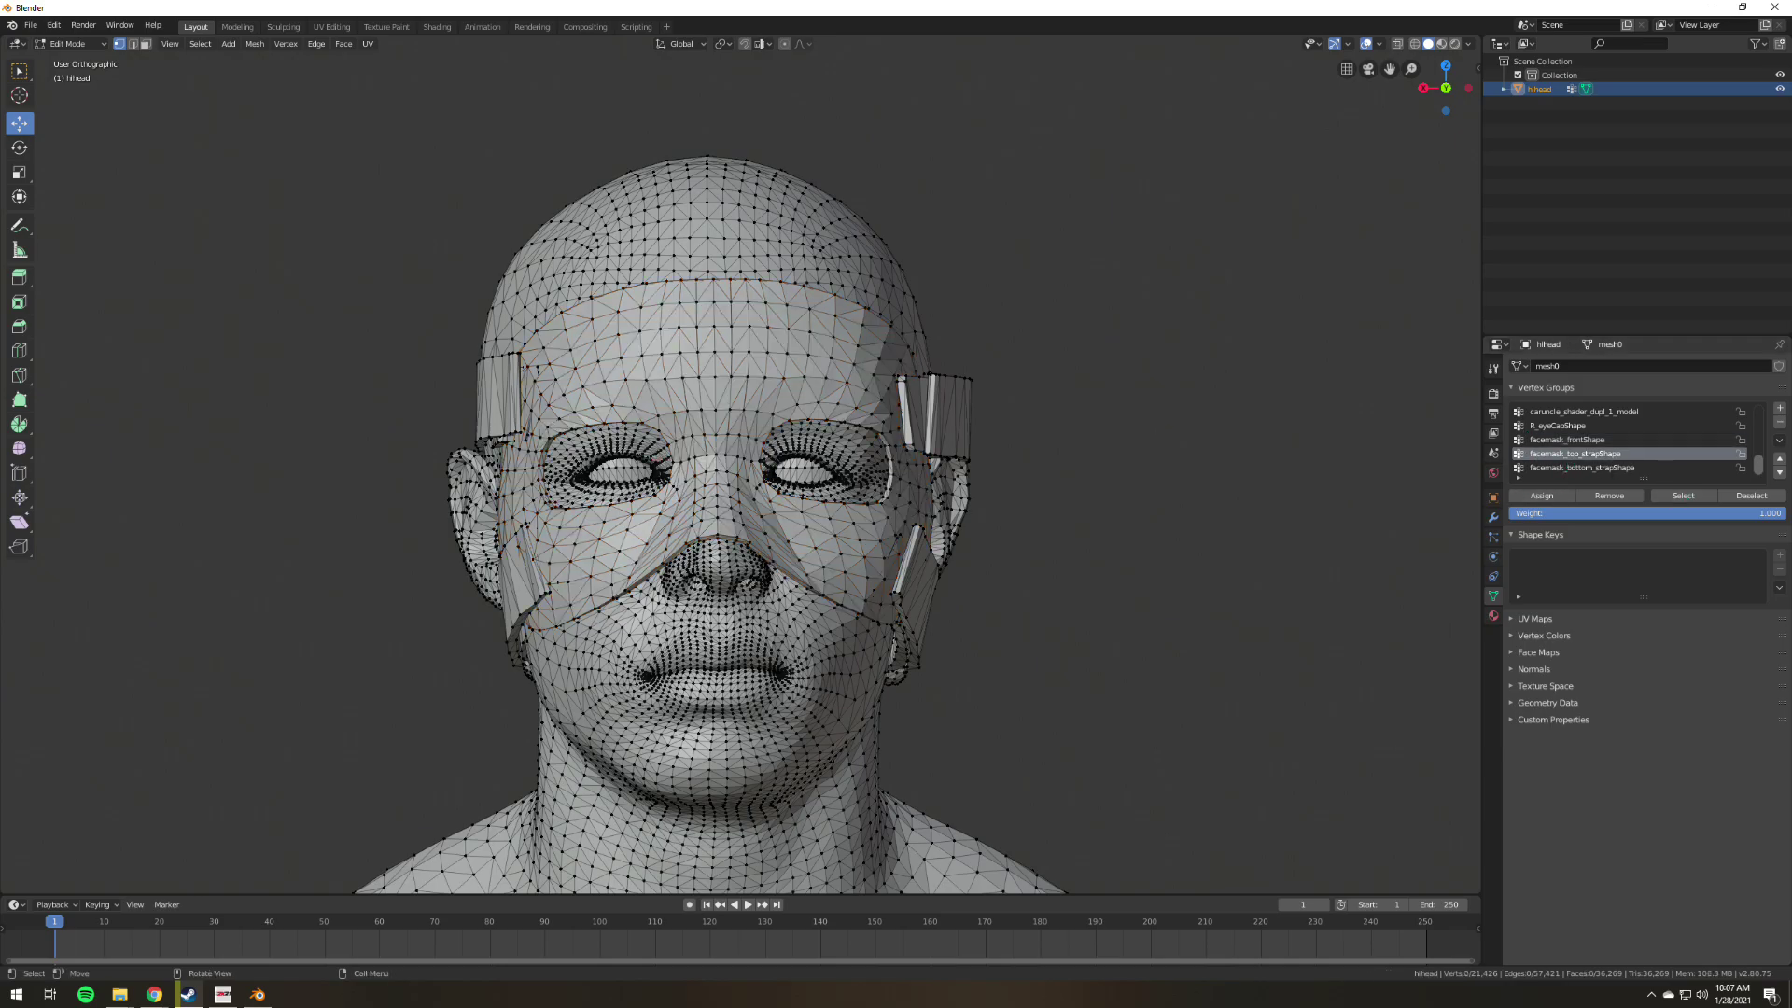
pyautogui.click(1684, 496)
pyautogui.click(521, 400)
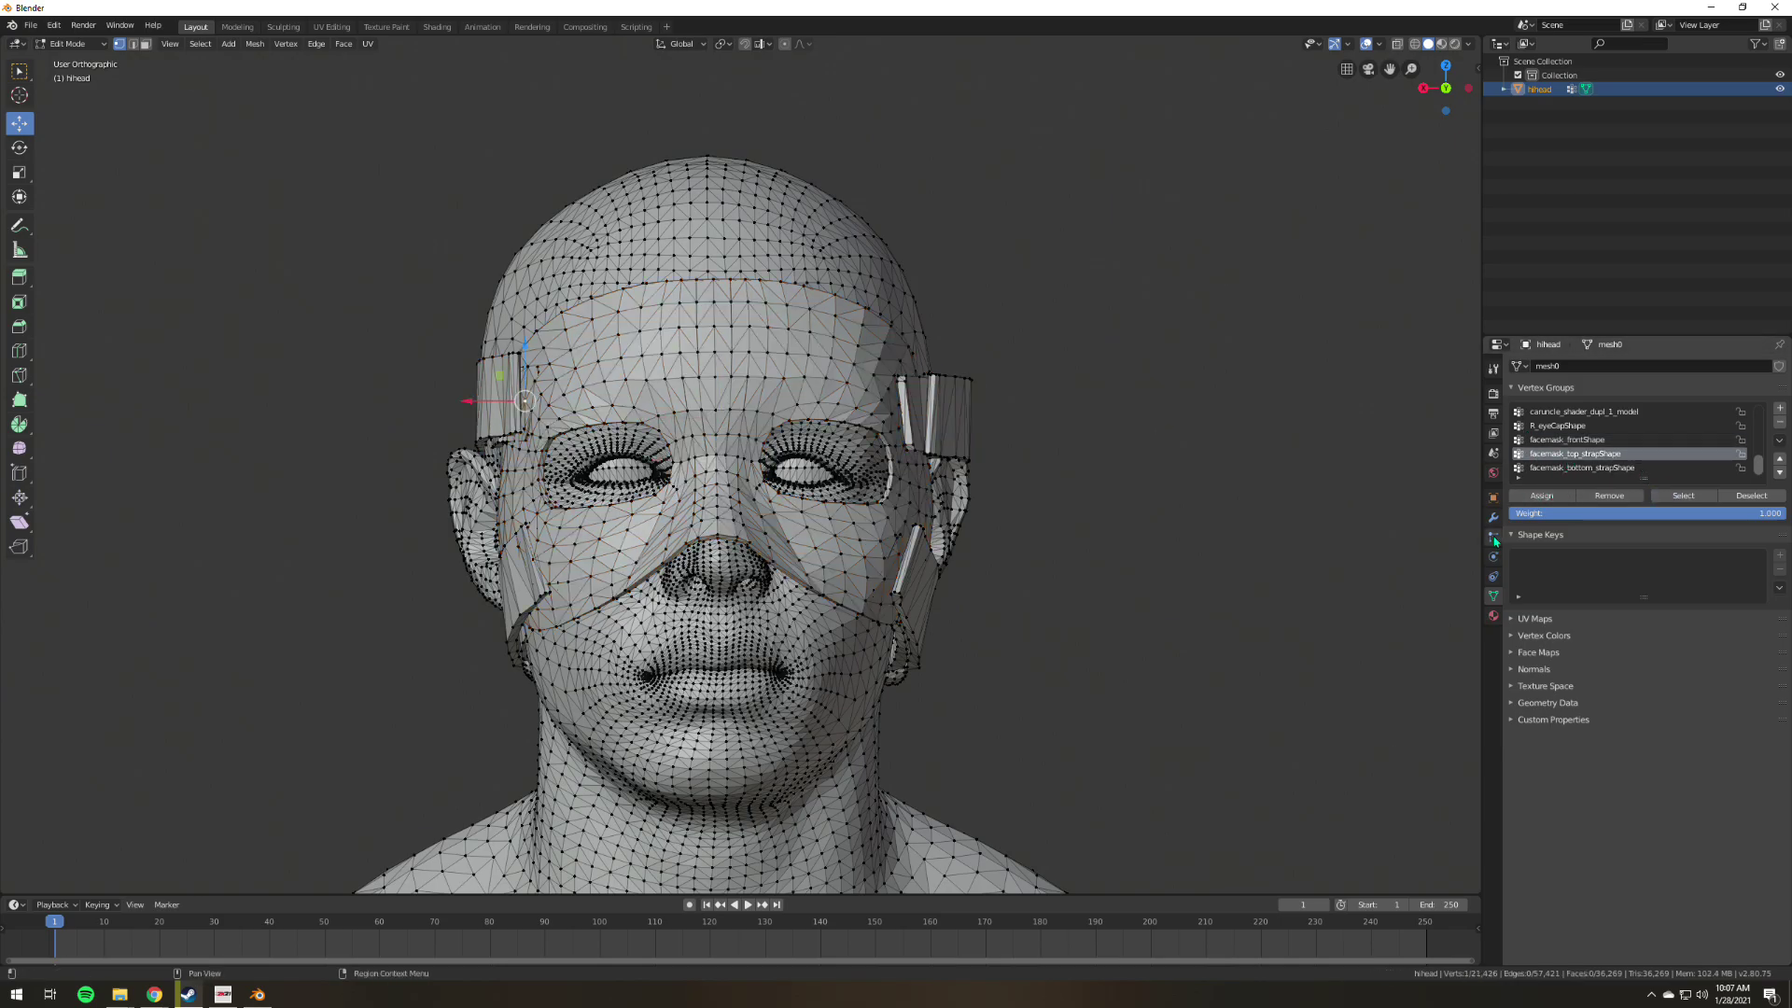
pyautogui.hotkey('ctrl', 'z')
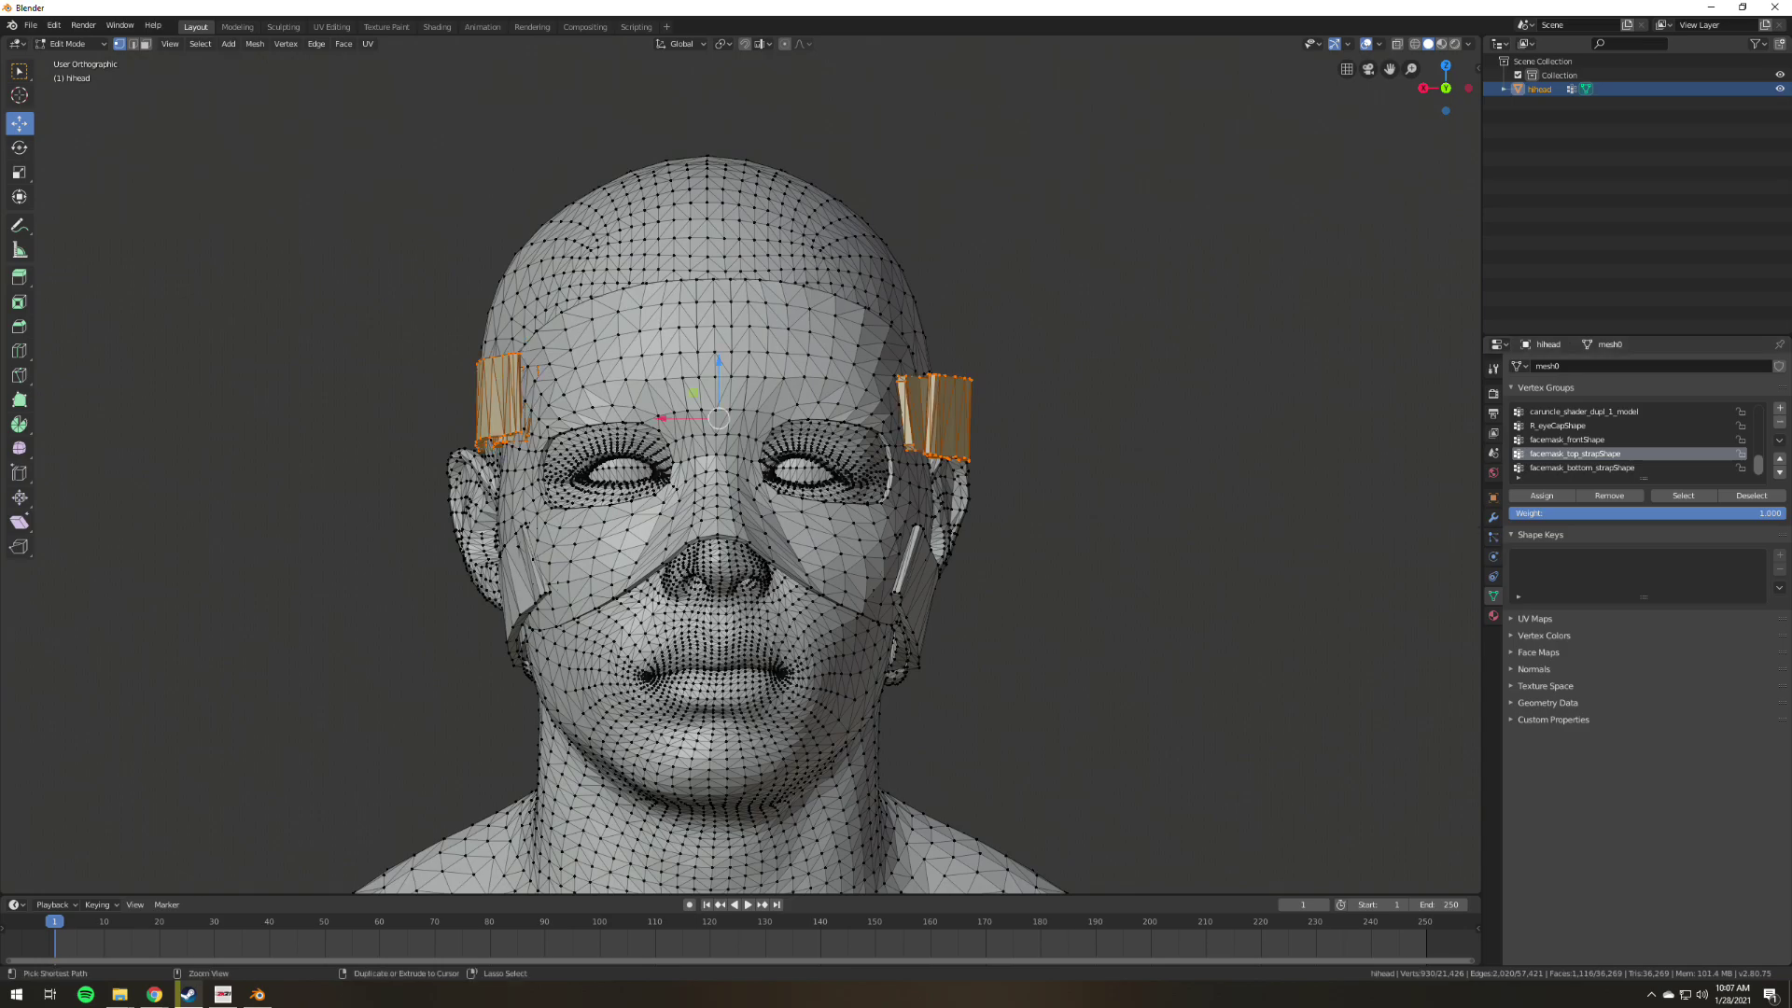
pyautogui.click(20, 147)
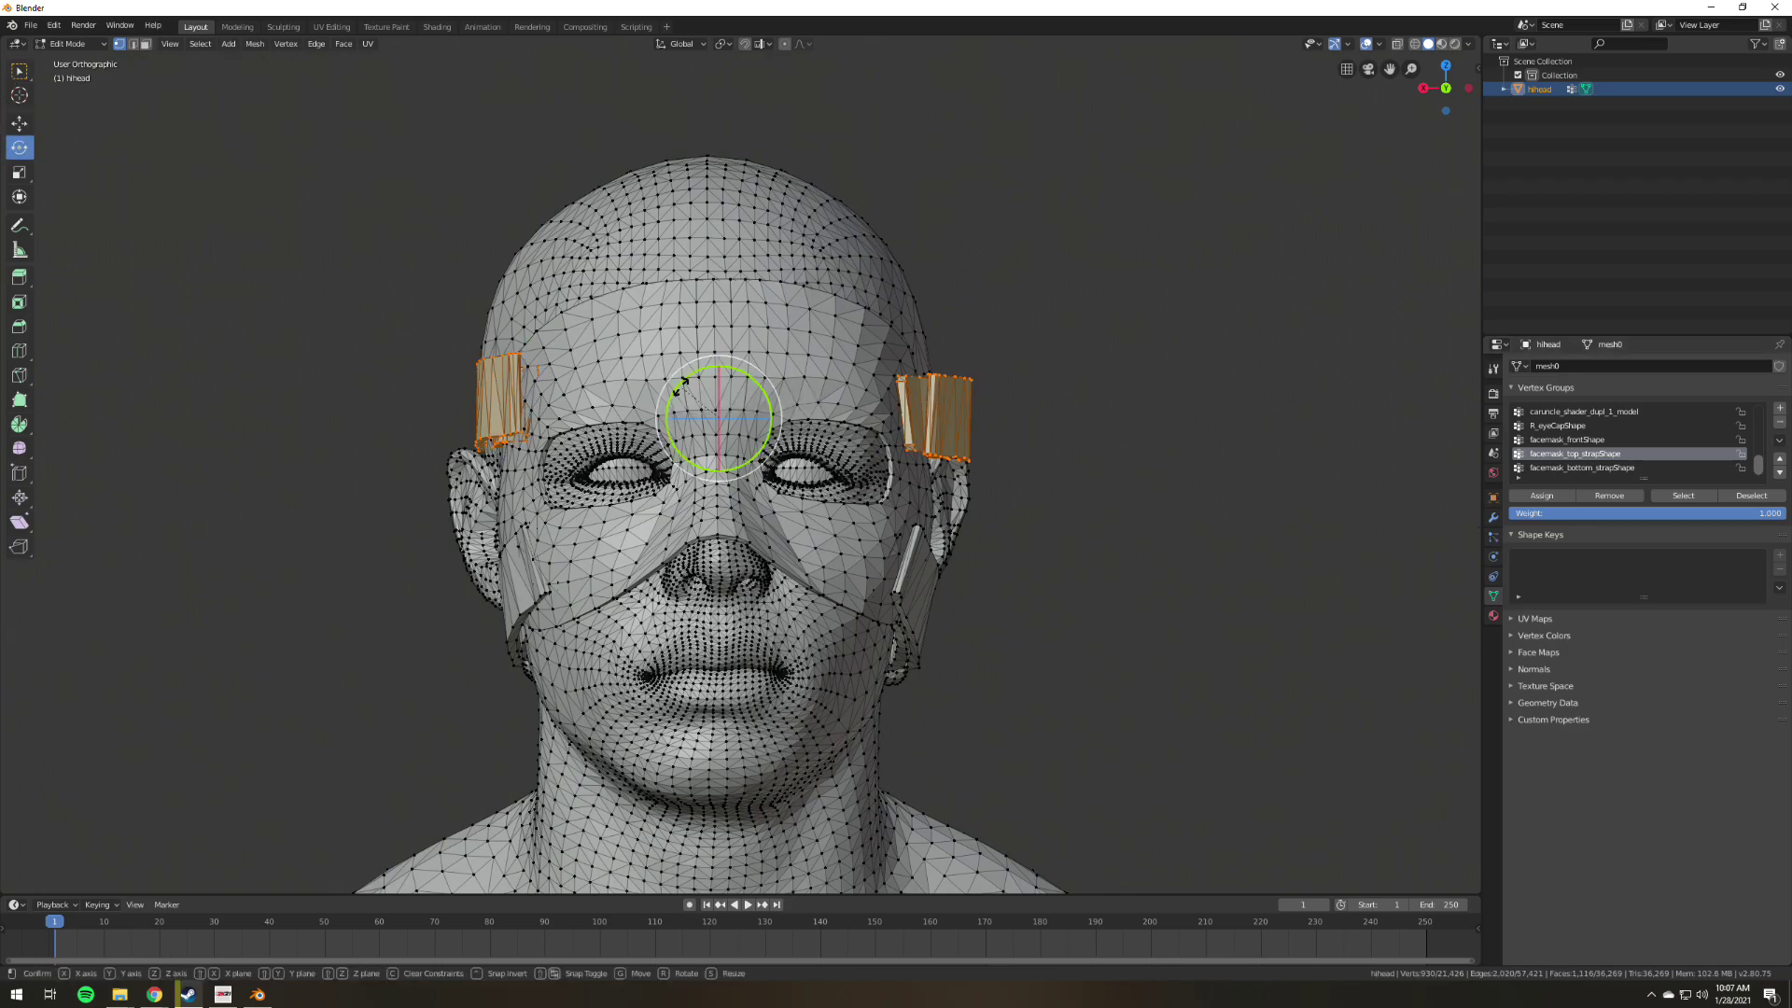
pyautogui.moveTo(681, 385); pyautogui.dragTo(679, 383)
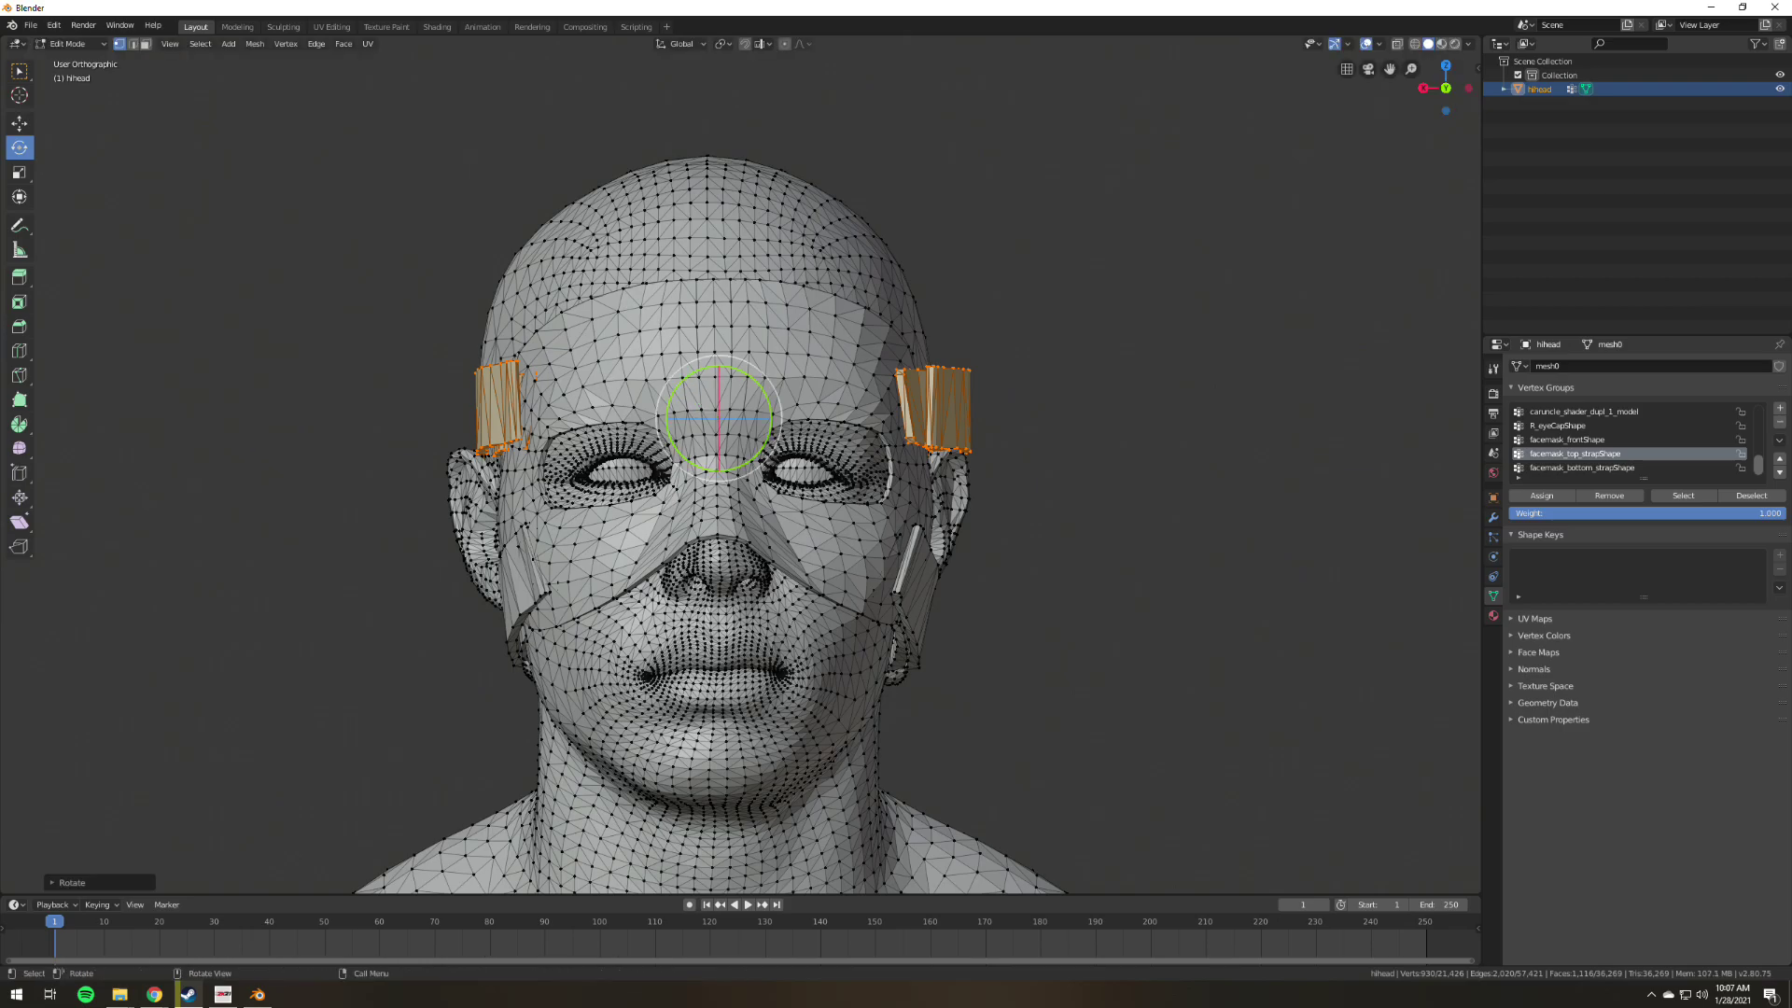
pyautogui.hotkey('alt', 'a')
# Tilt the facemask_bottom_strapShape group slightly against the face, then deselect all.
pyautogui.click(1618, 468)
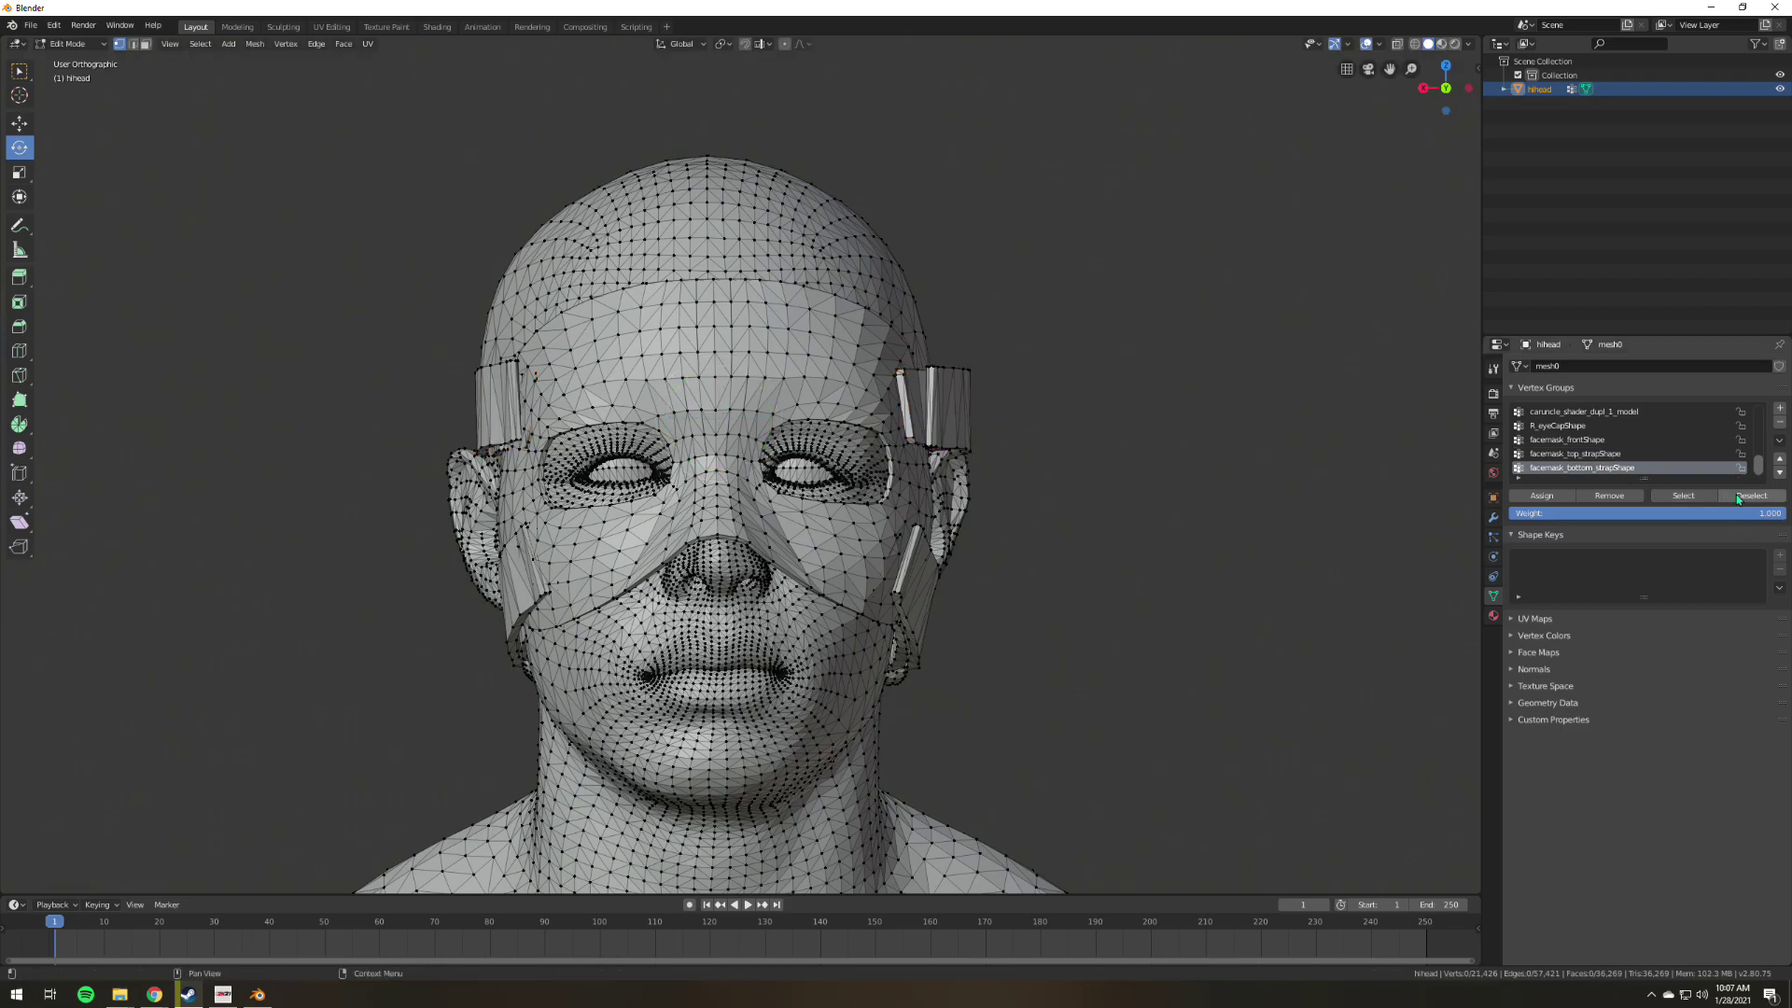
pyautogui.click(1686, 499)
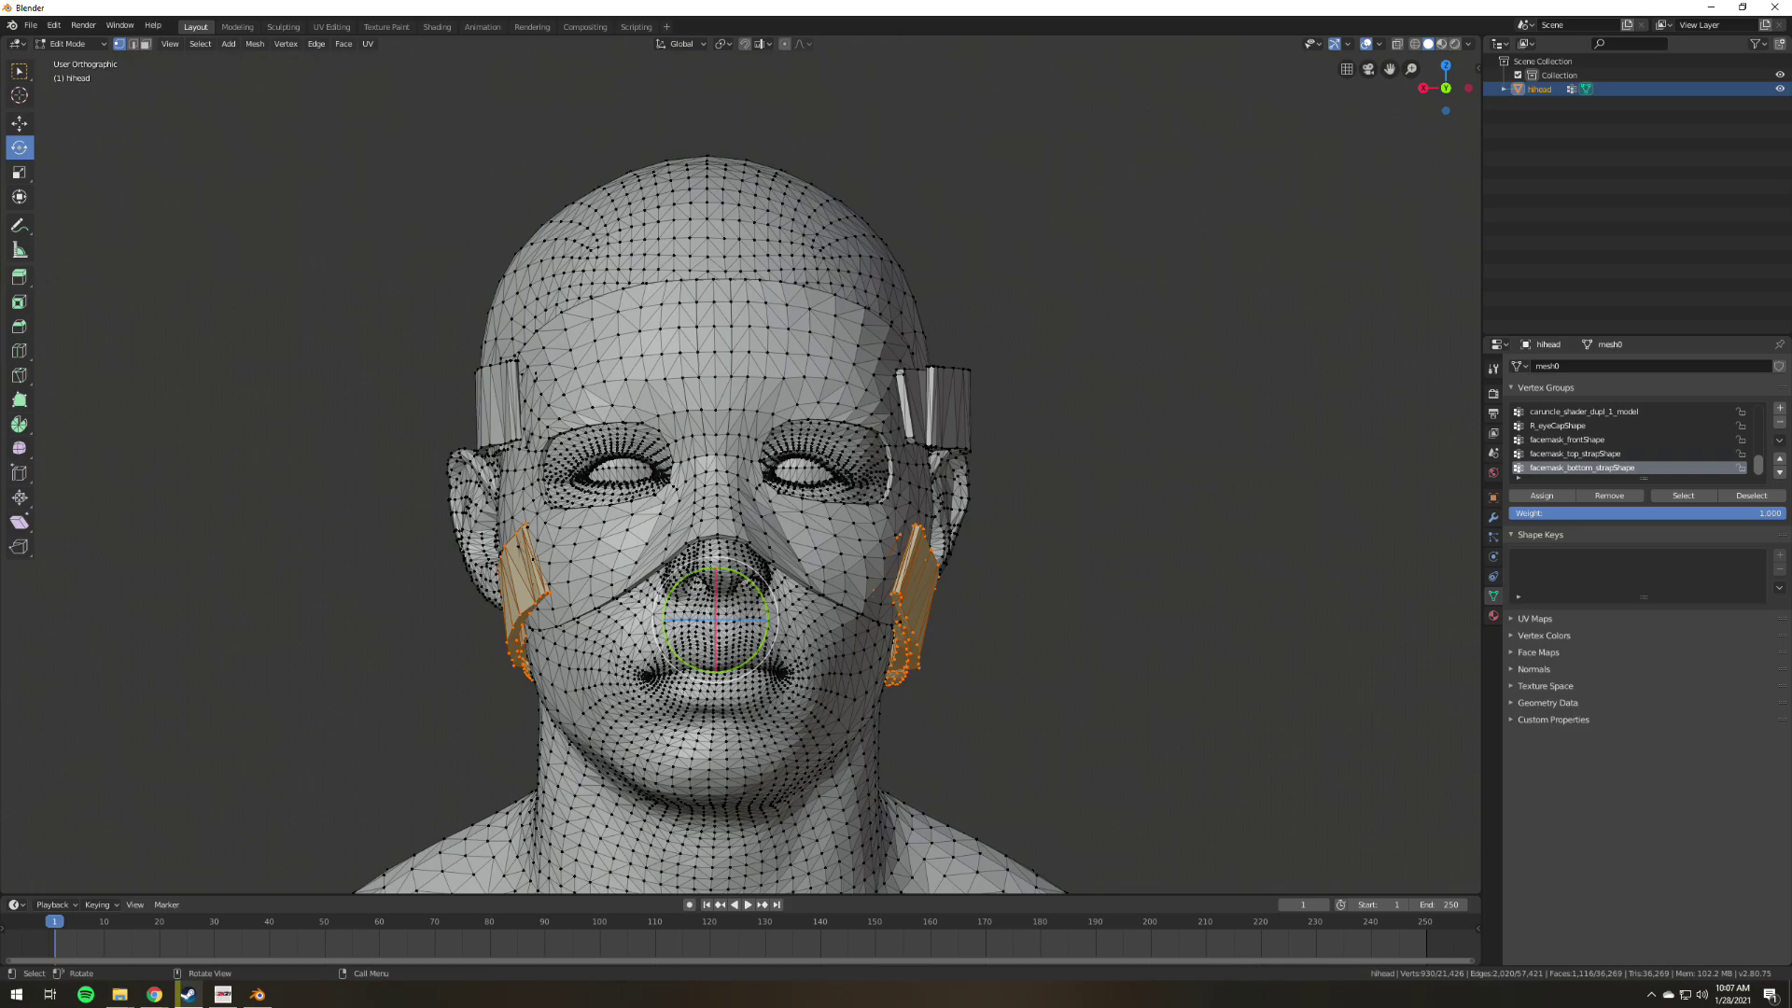
pyautogui.moveTo(691, 571); pyautogui.dragTo(689, 573)
pyautogui.hotkey('alt', 'a')
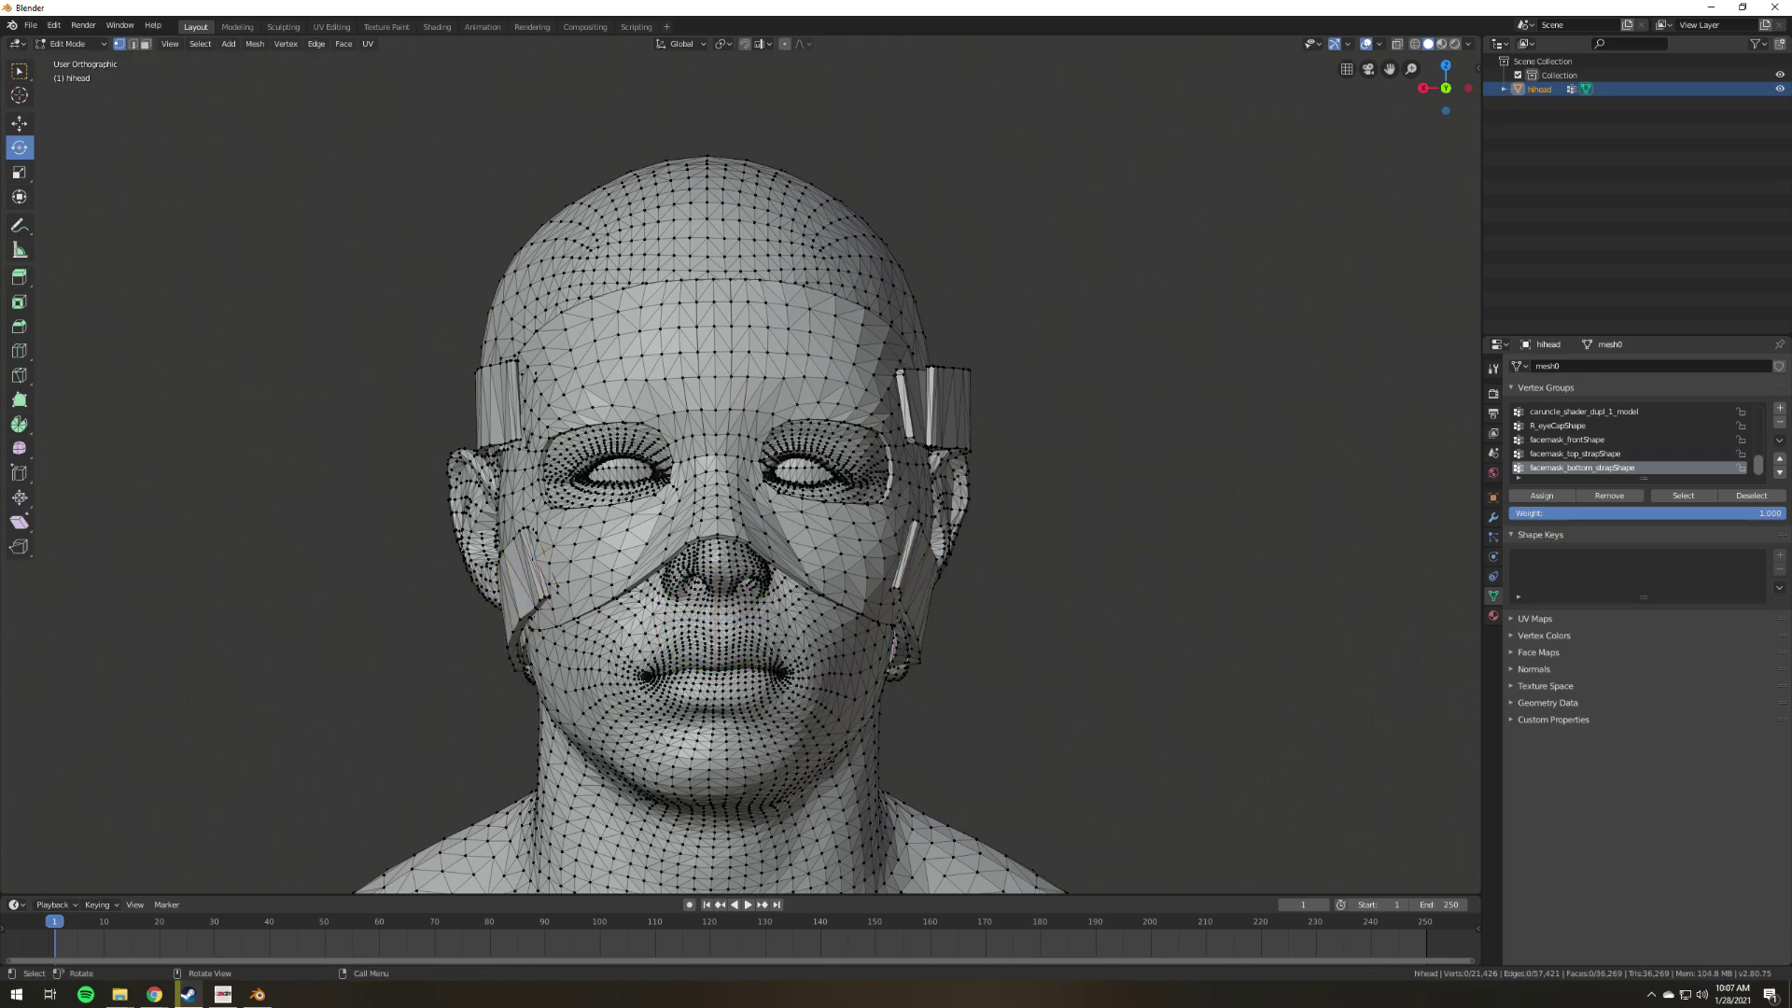
# Return to Object Mode, set the NBA 2K Exporter path to Desktop, and export the hihead model.
pyautogui.click(70, 44)
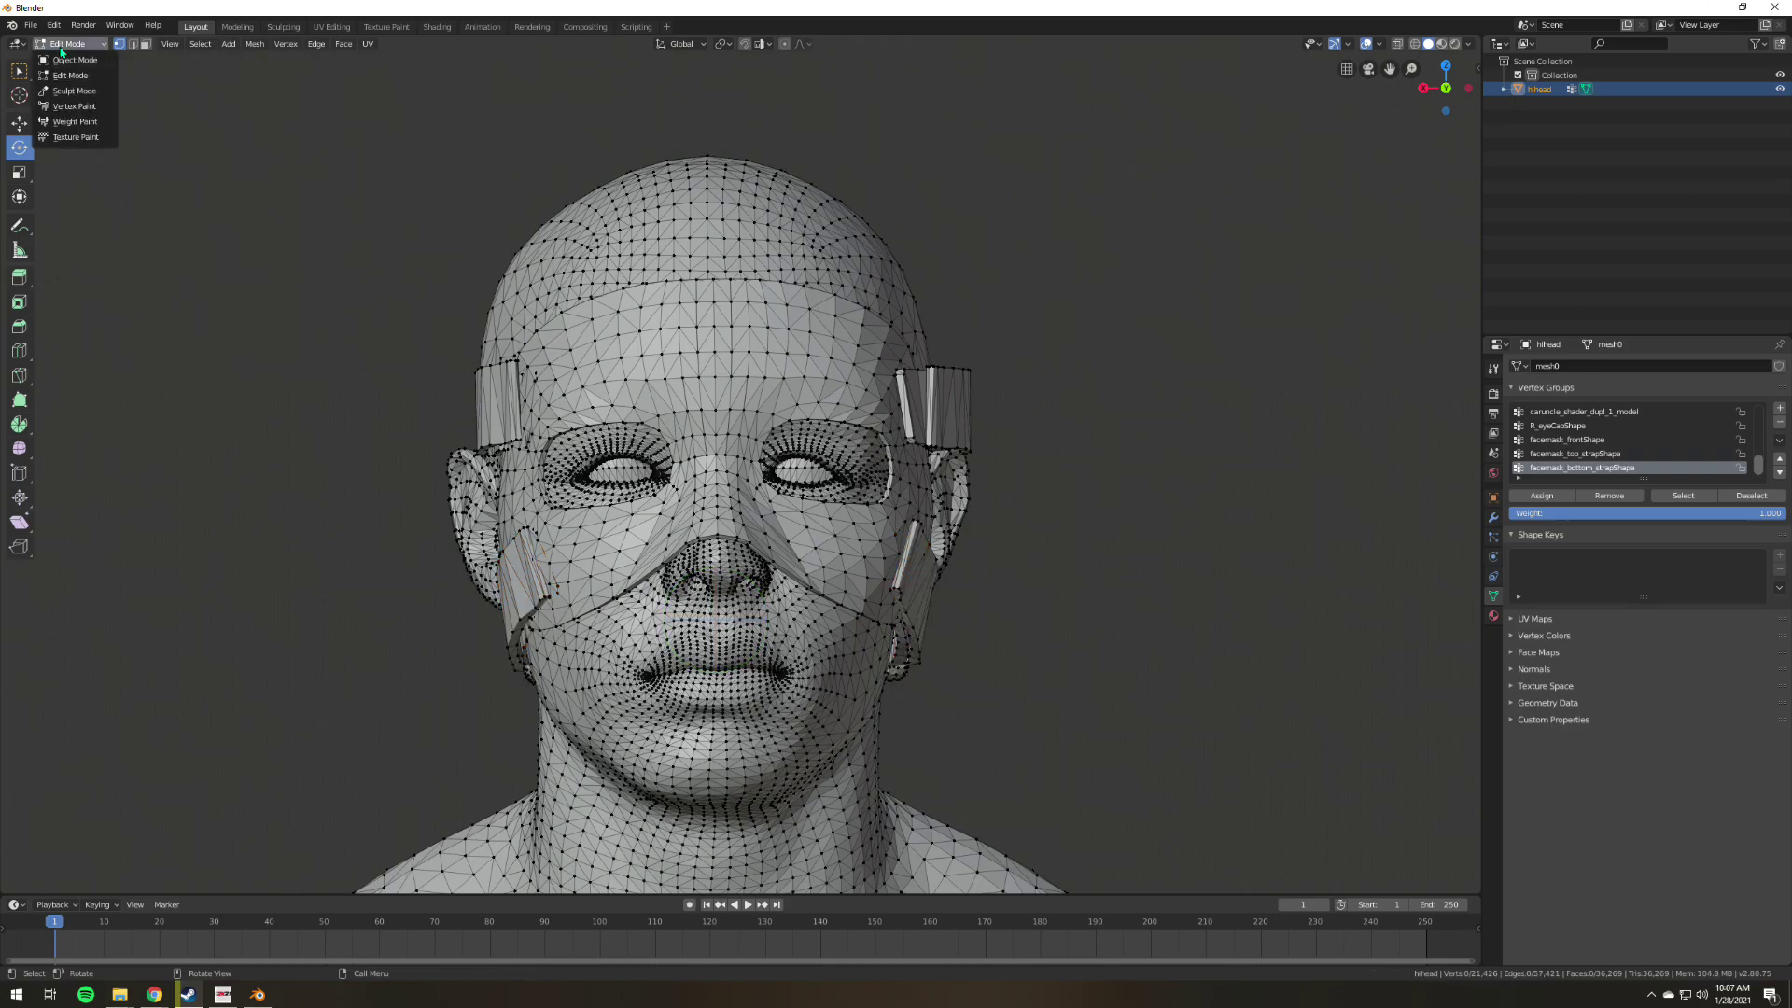
pyautogui.click(65, 58)
pyautogui.scroll(-3, 1204, 448)
pyautogui.scroll(4, 1194, 473)
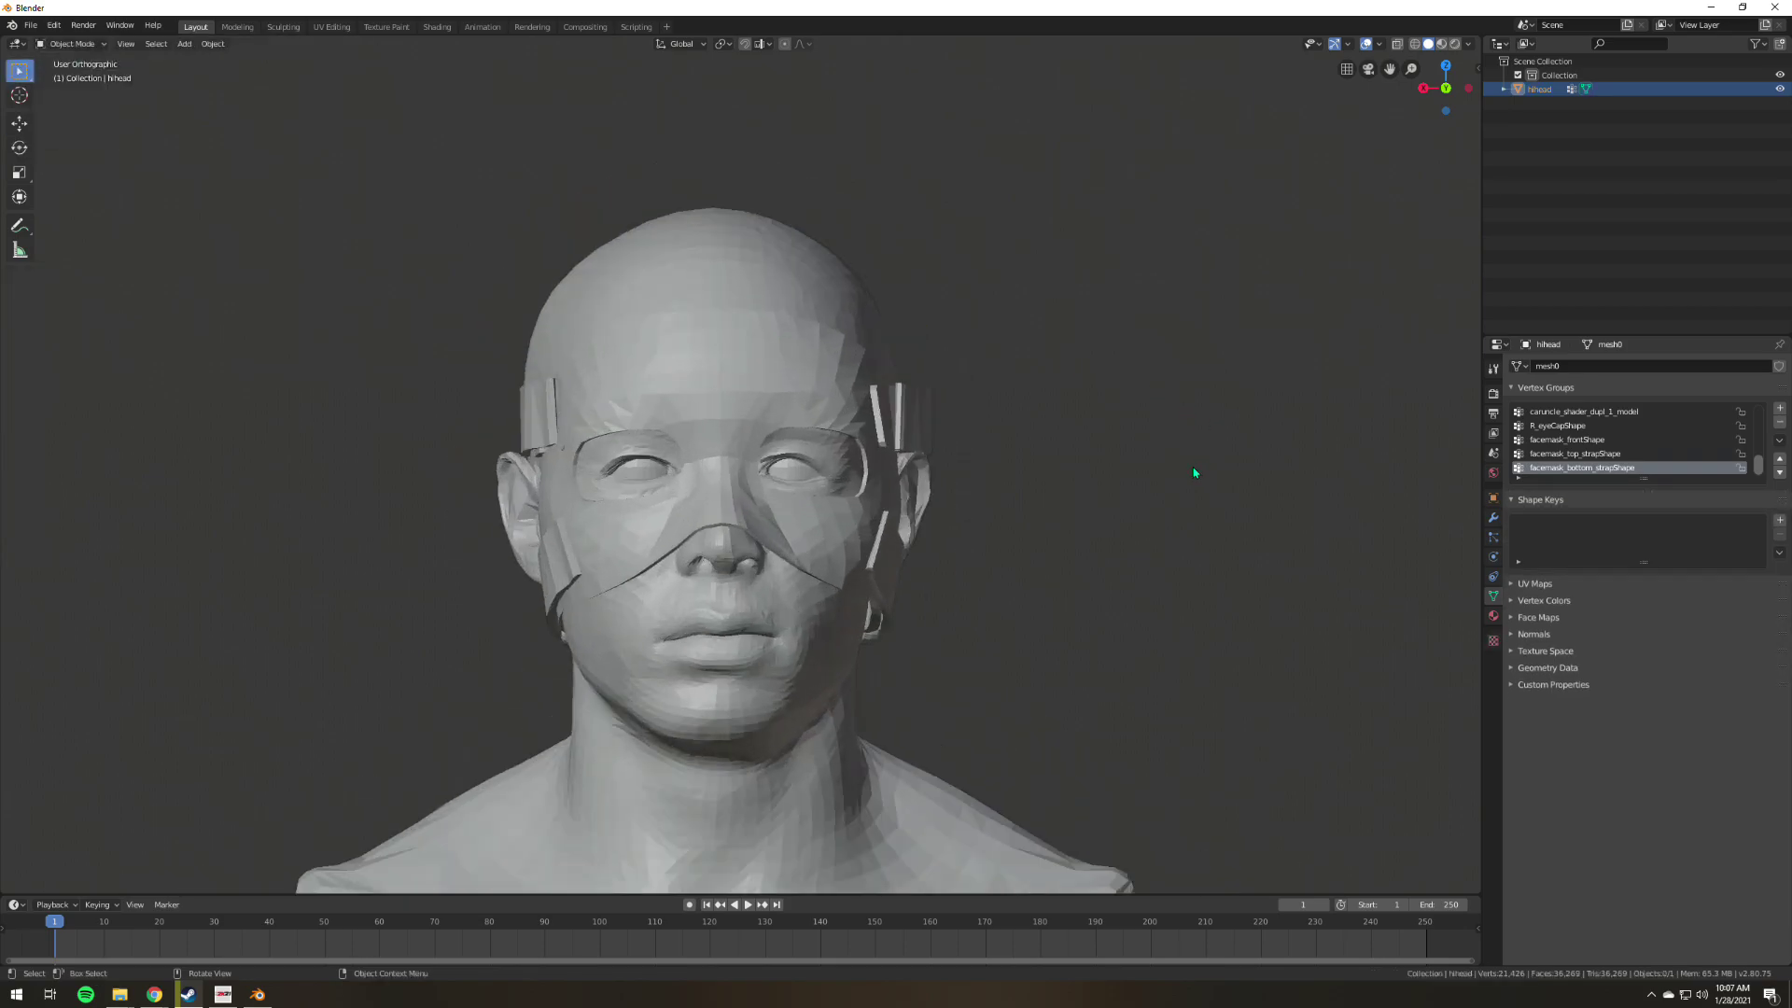
pyautogui.click(1494, 453)
pyautogui.click(1775, 653)
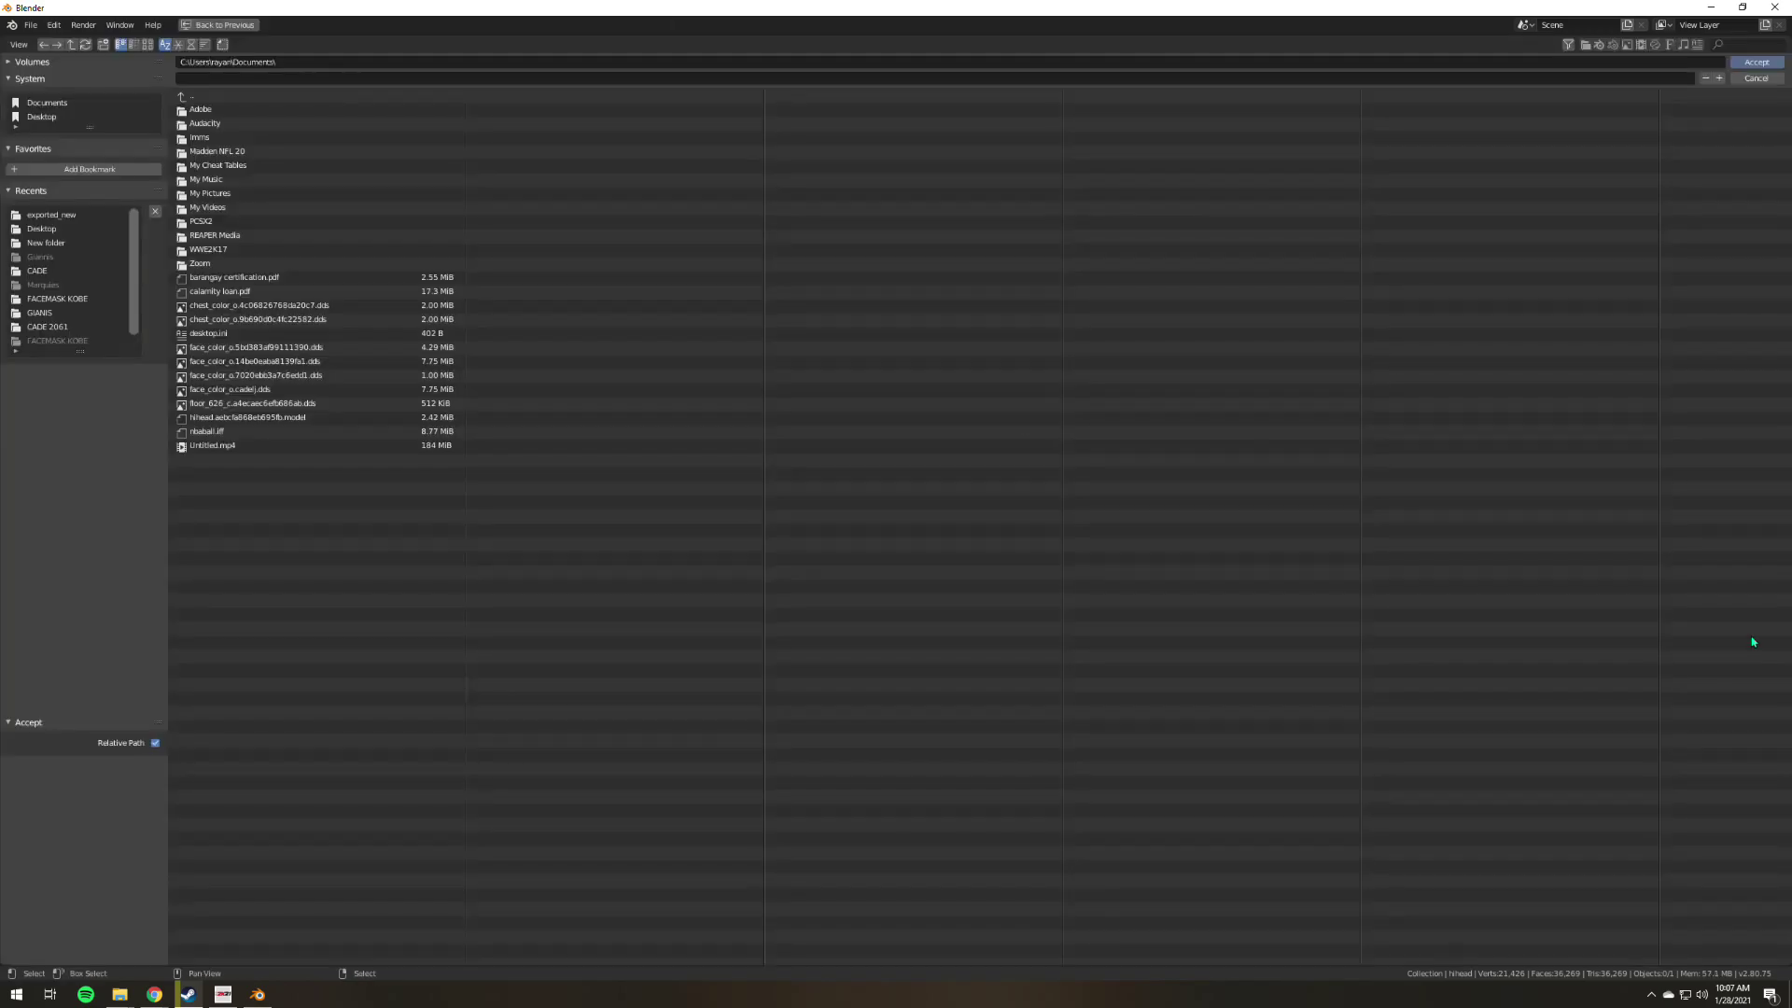
pyautogui.click(42, 117)
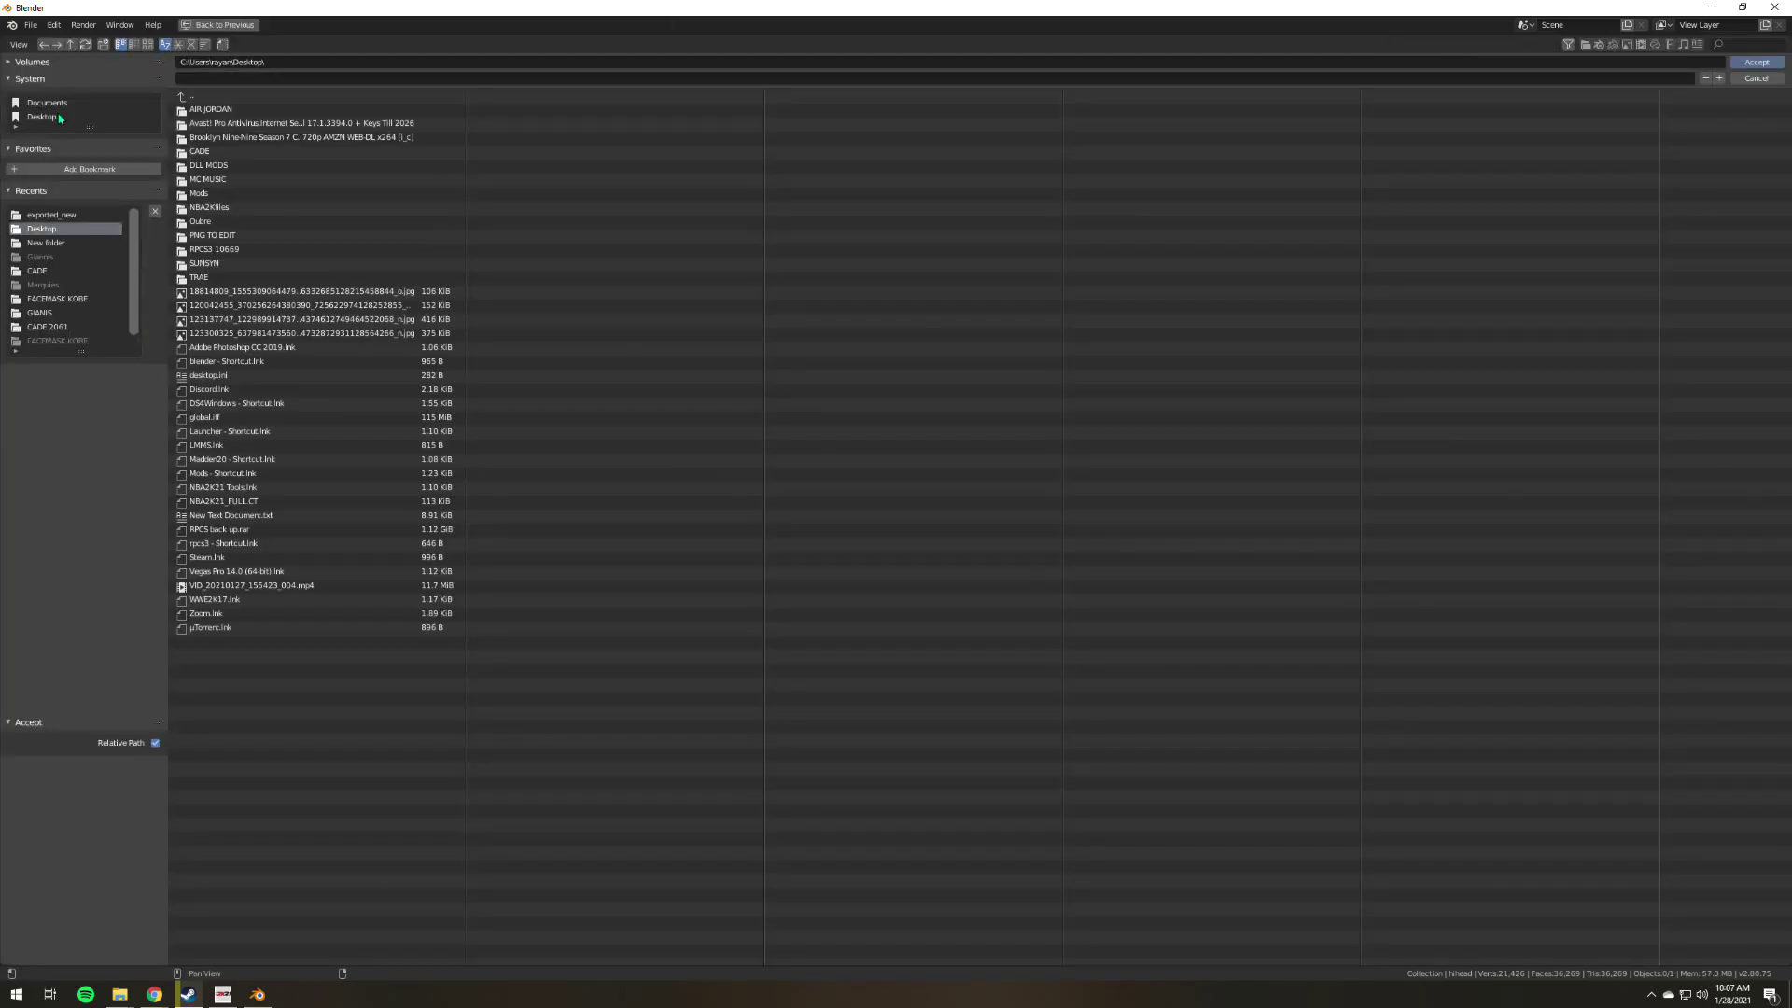
pyautogui.click(1755, 62)
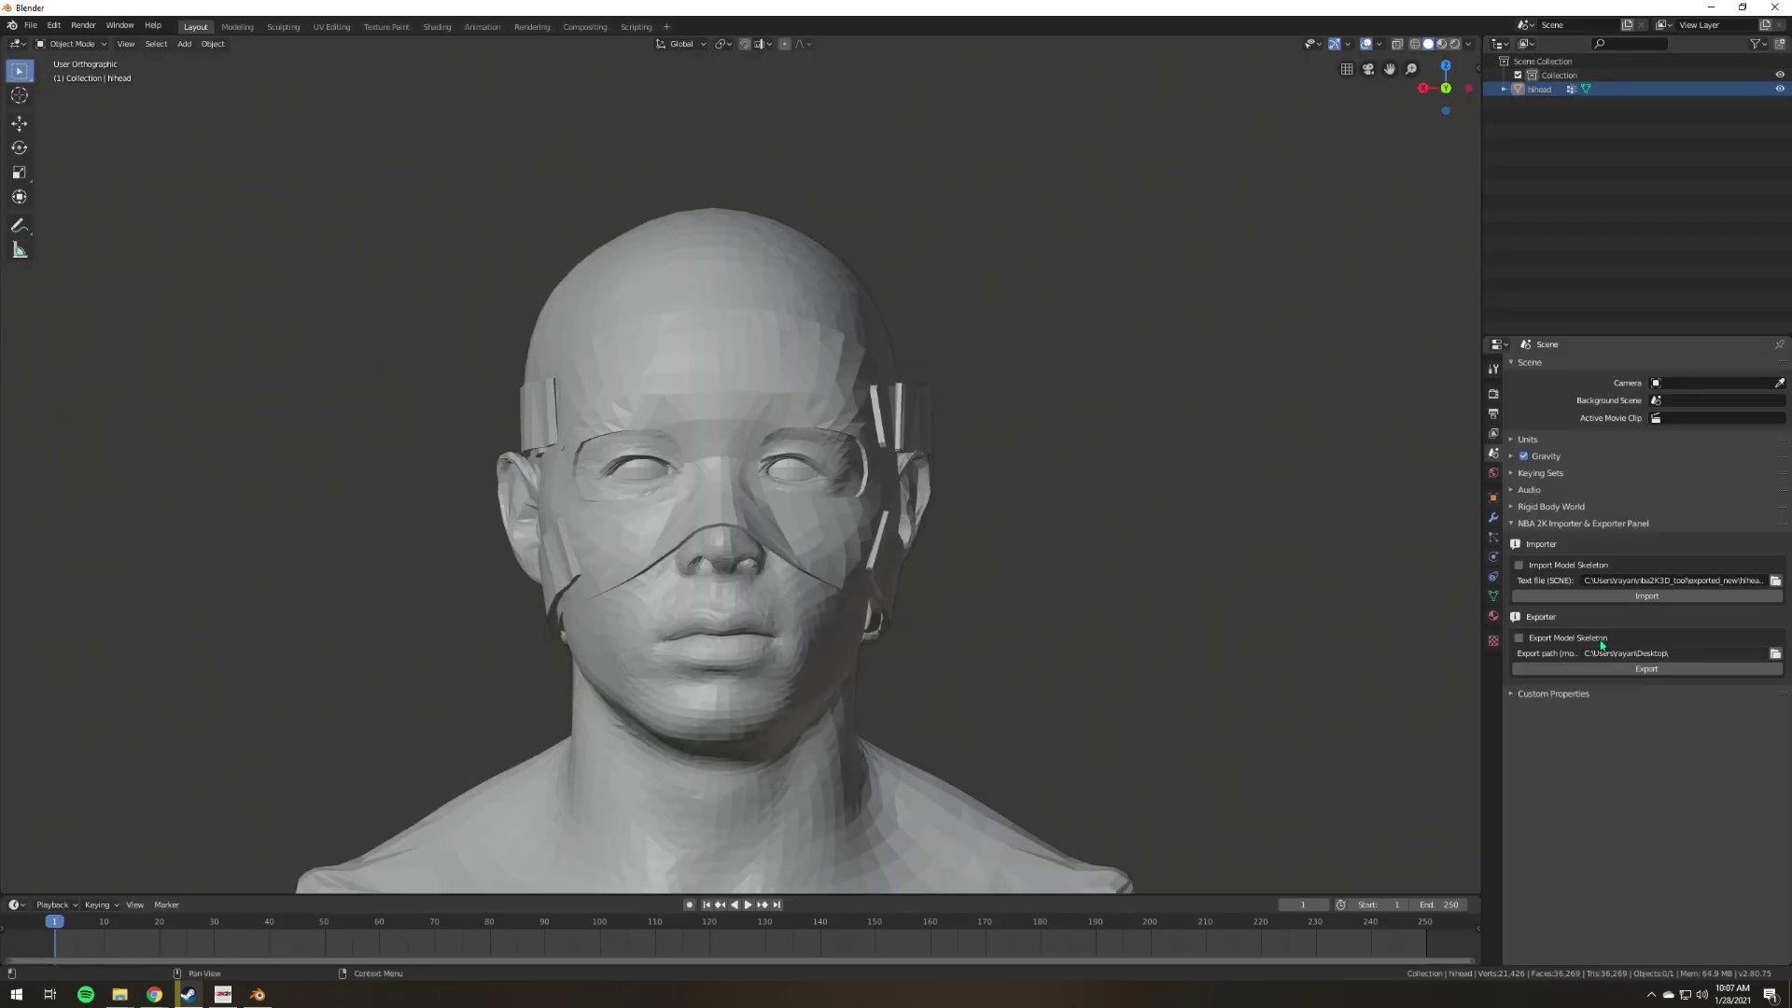
pyautogui.click(1673, 669)
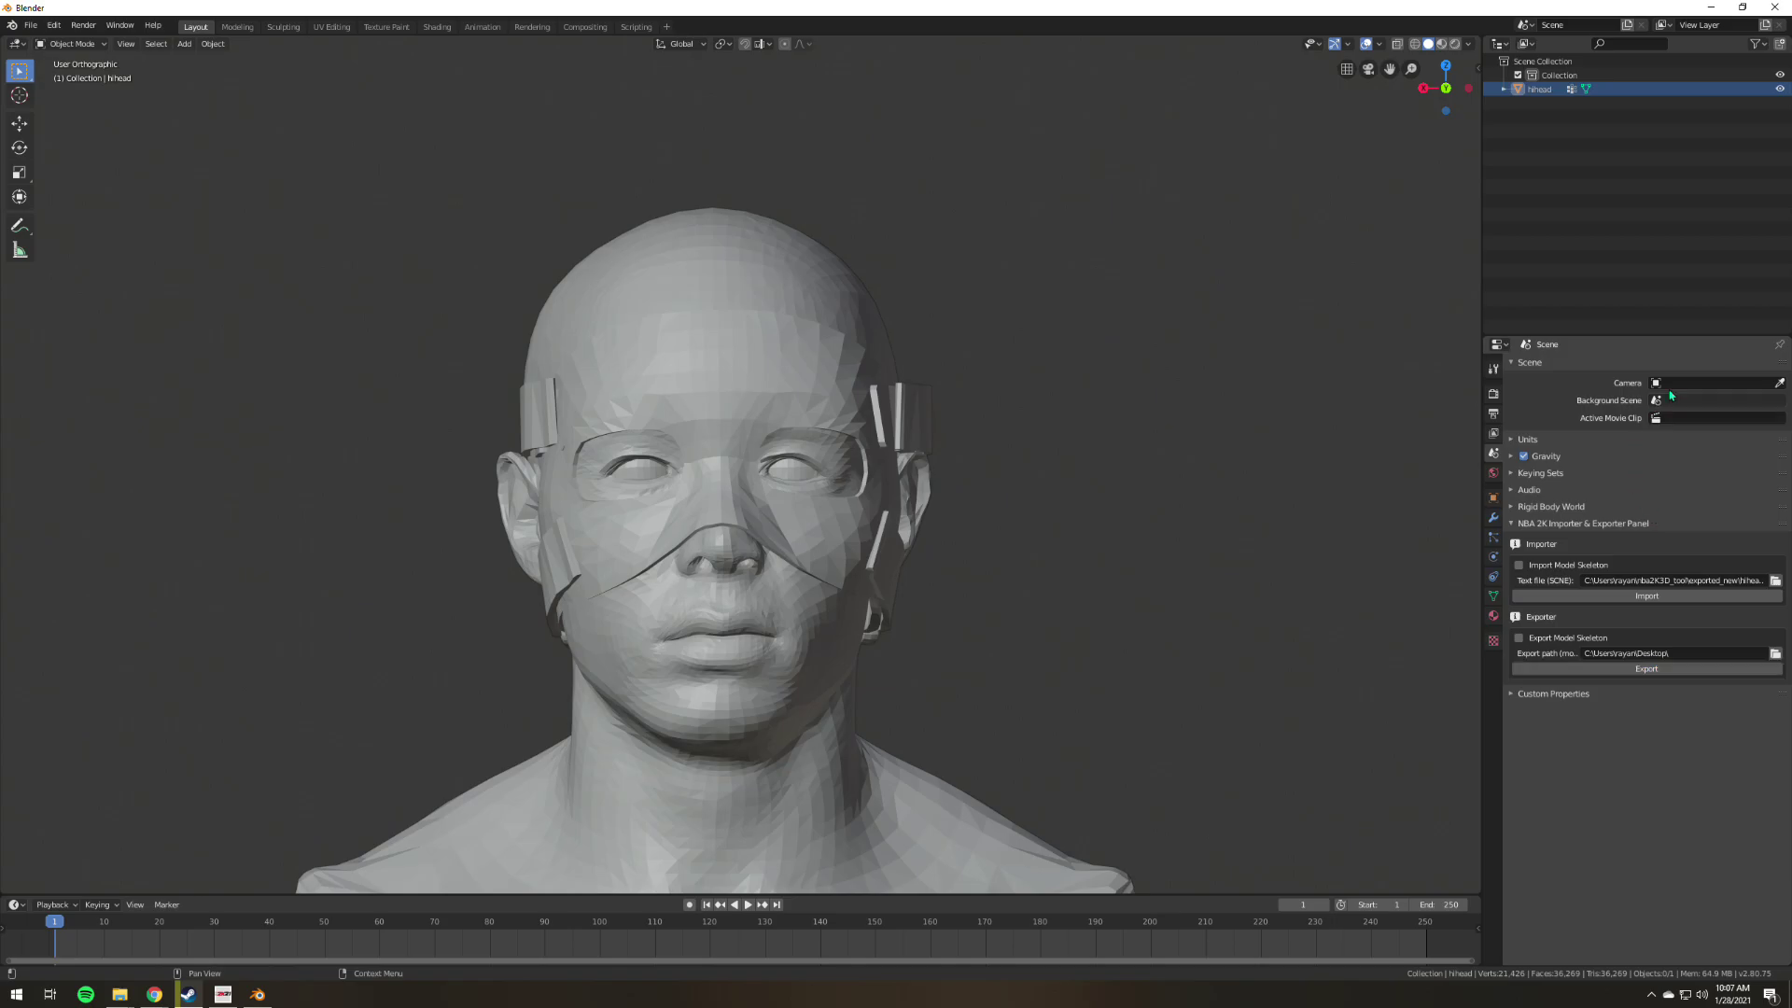
# Minimize Blender and arrange the exported_new and NBA 2K21 Mods folder windows.
pyautogui.click(1711, 8)
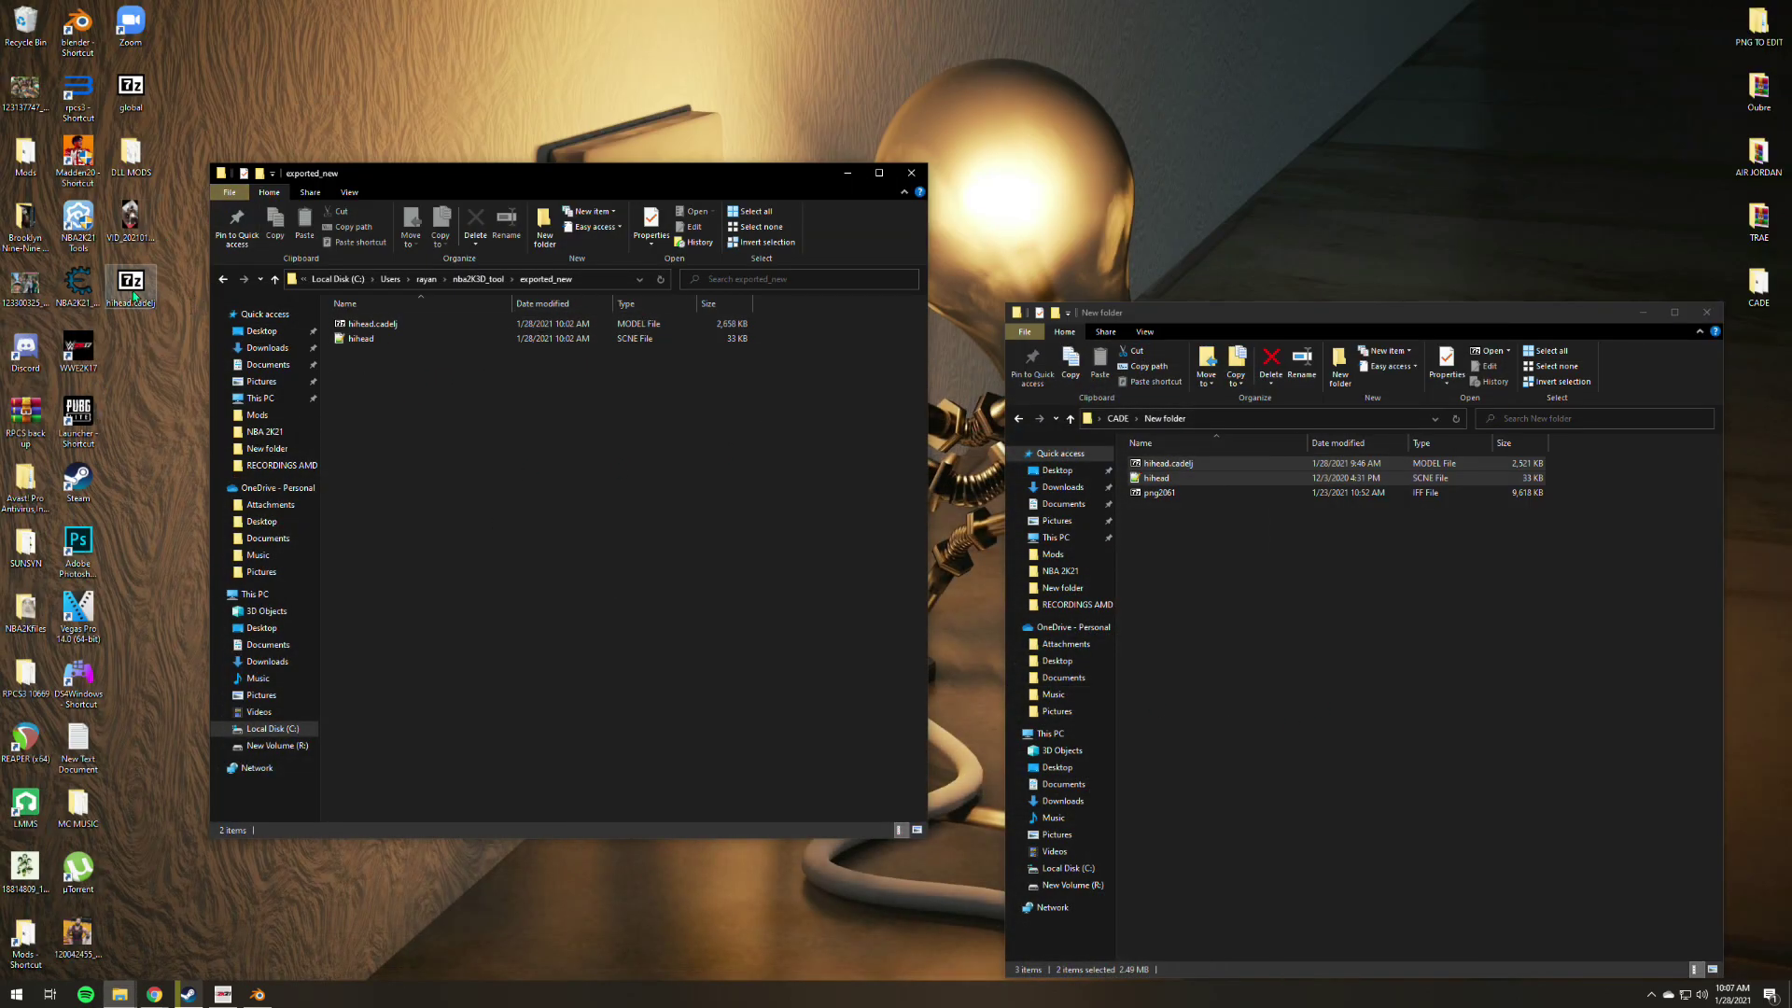
pyautogui.moveTo(568, 189); pyautogui.dragTo(687, 147)
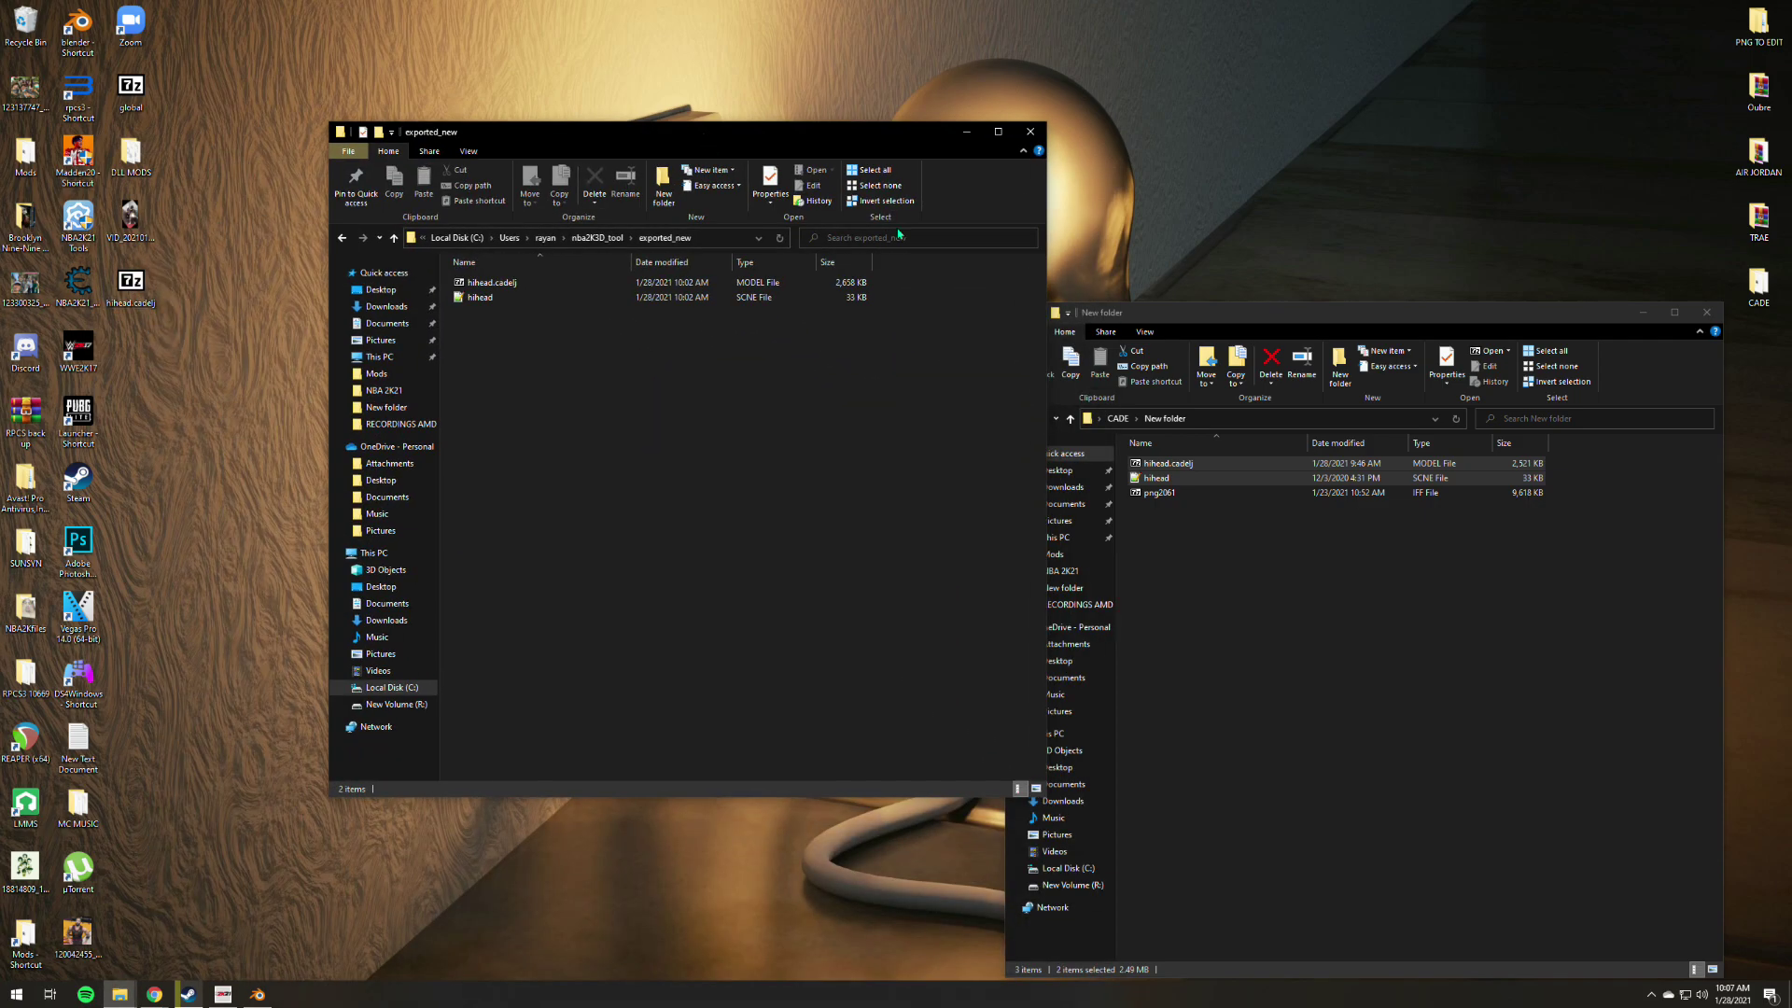
pyautogui.click(120, 992)
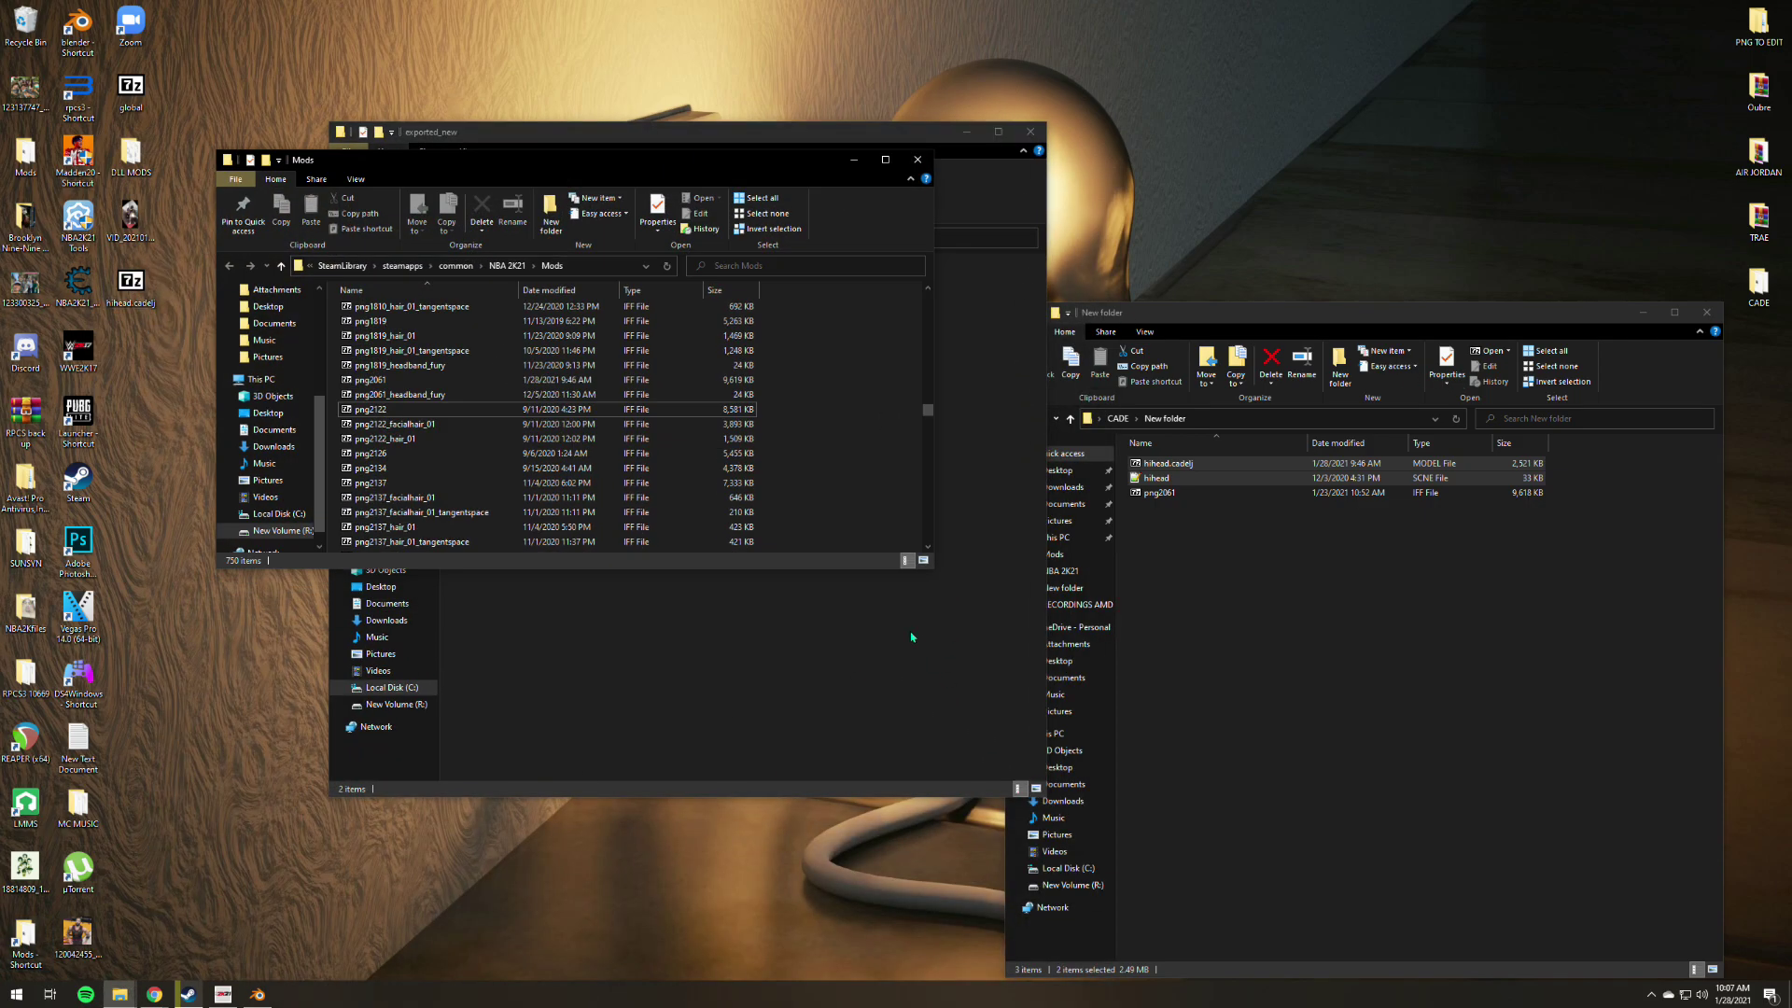
pyautogui.moveTo(581, 172); pyautogui.dragTo(774, 103)
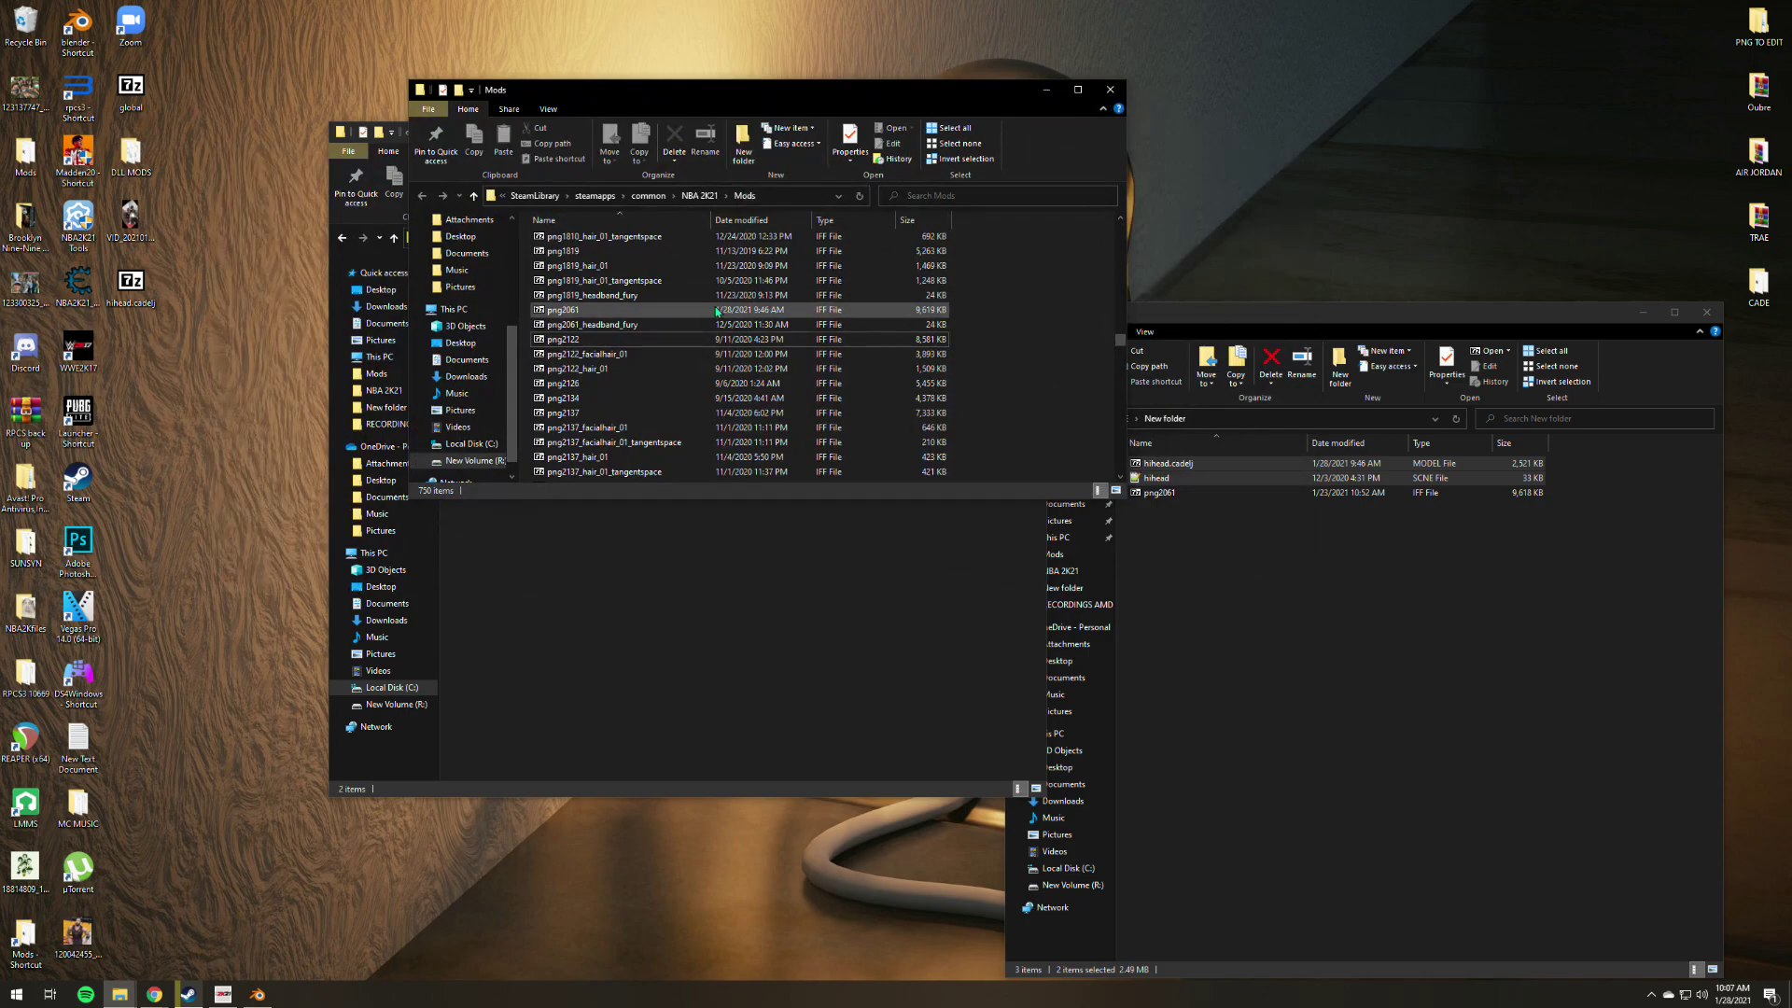
# Open png2061.iff in 7-Zip and copy hihead.cadelj from the desktop into it.
pyautogui.doubleClick(591, 310)
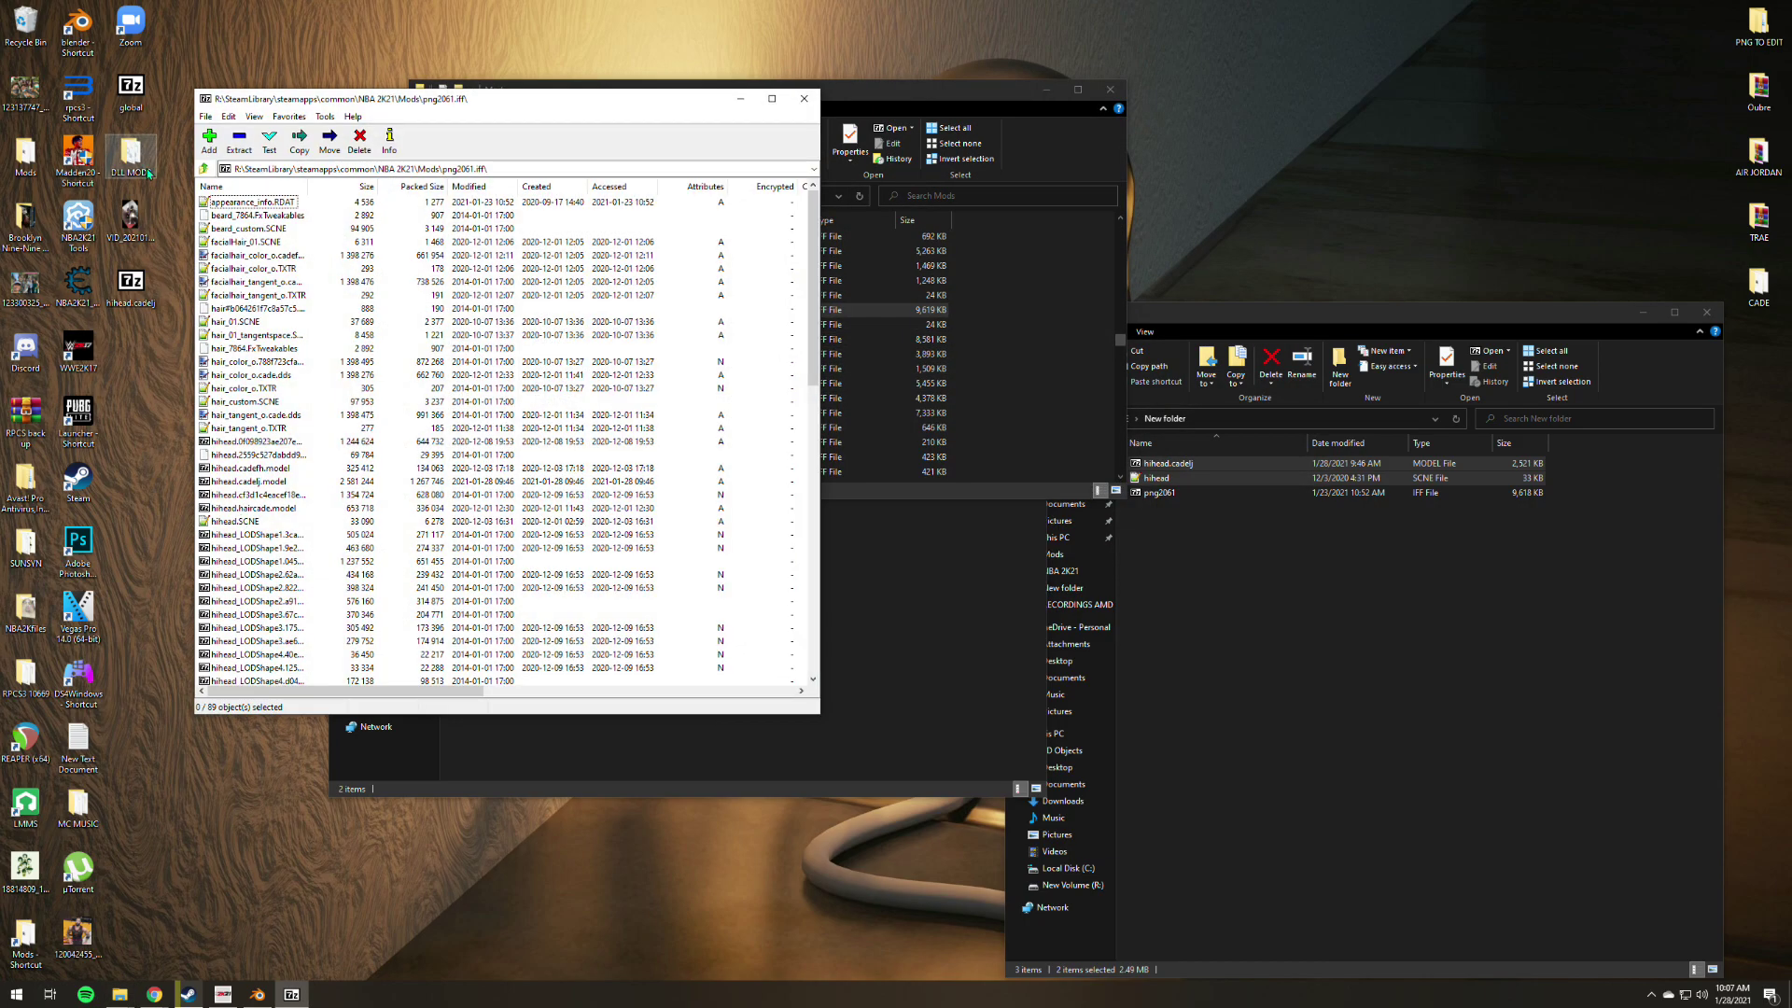
pyautogui.rightClick(143, 353)
pyautogui.click(182, 414)
pyautogui.rightClick(136, 327)
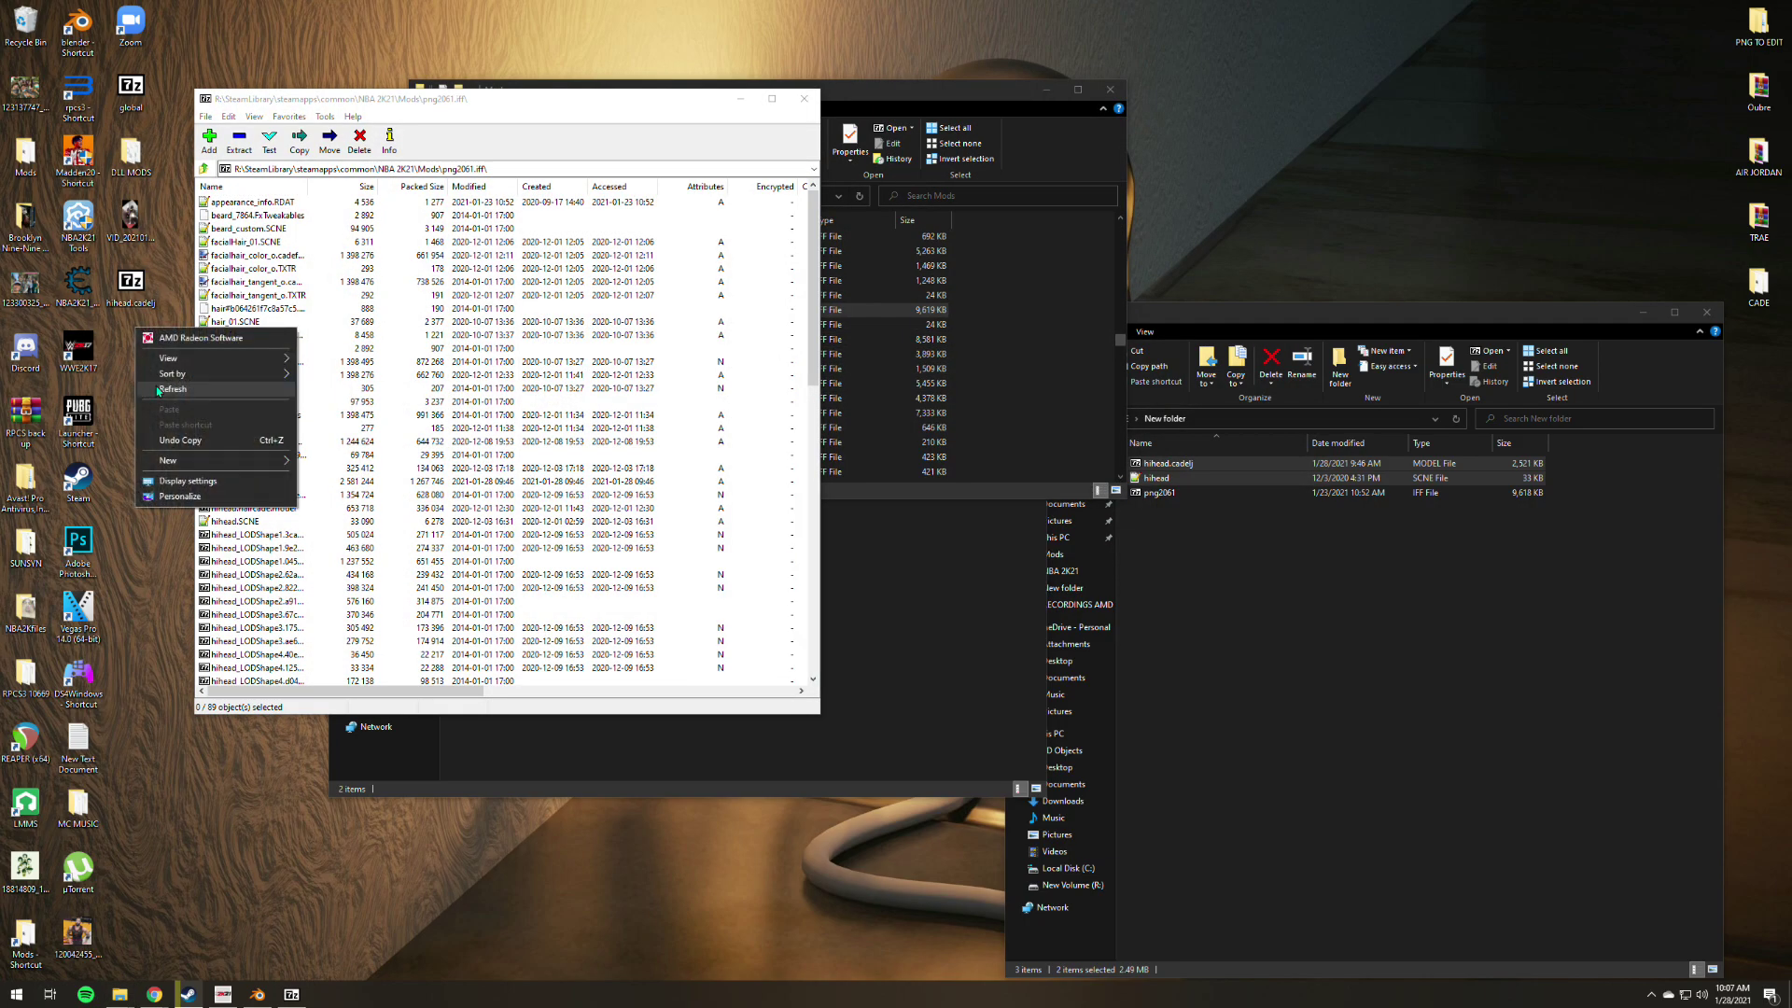
pyautogui.rightClick(141, 374)
pyautogui.click(171, 445)
pyautogui.rightClick(148, 397)
pyautogui.click(177, 459)
pyautogui.moveTo(131, 283); pyautogui.dragTo(504, 509)
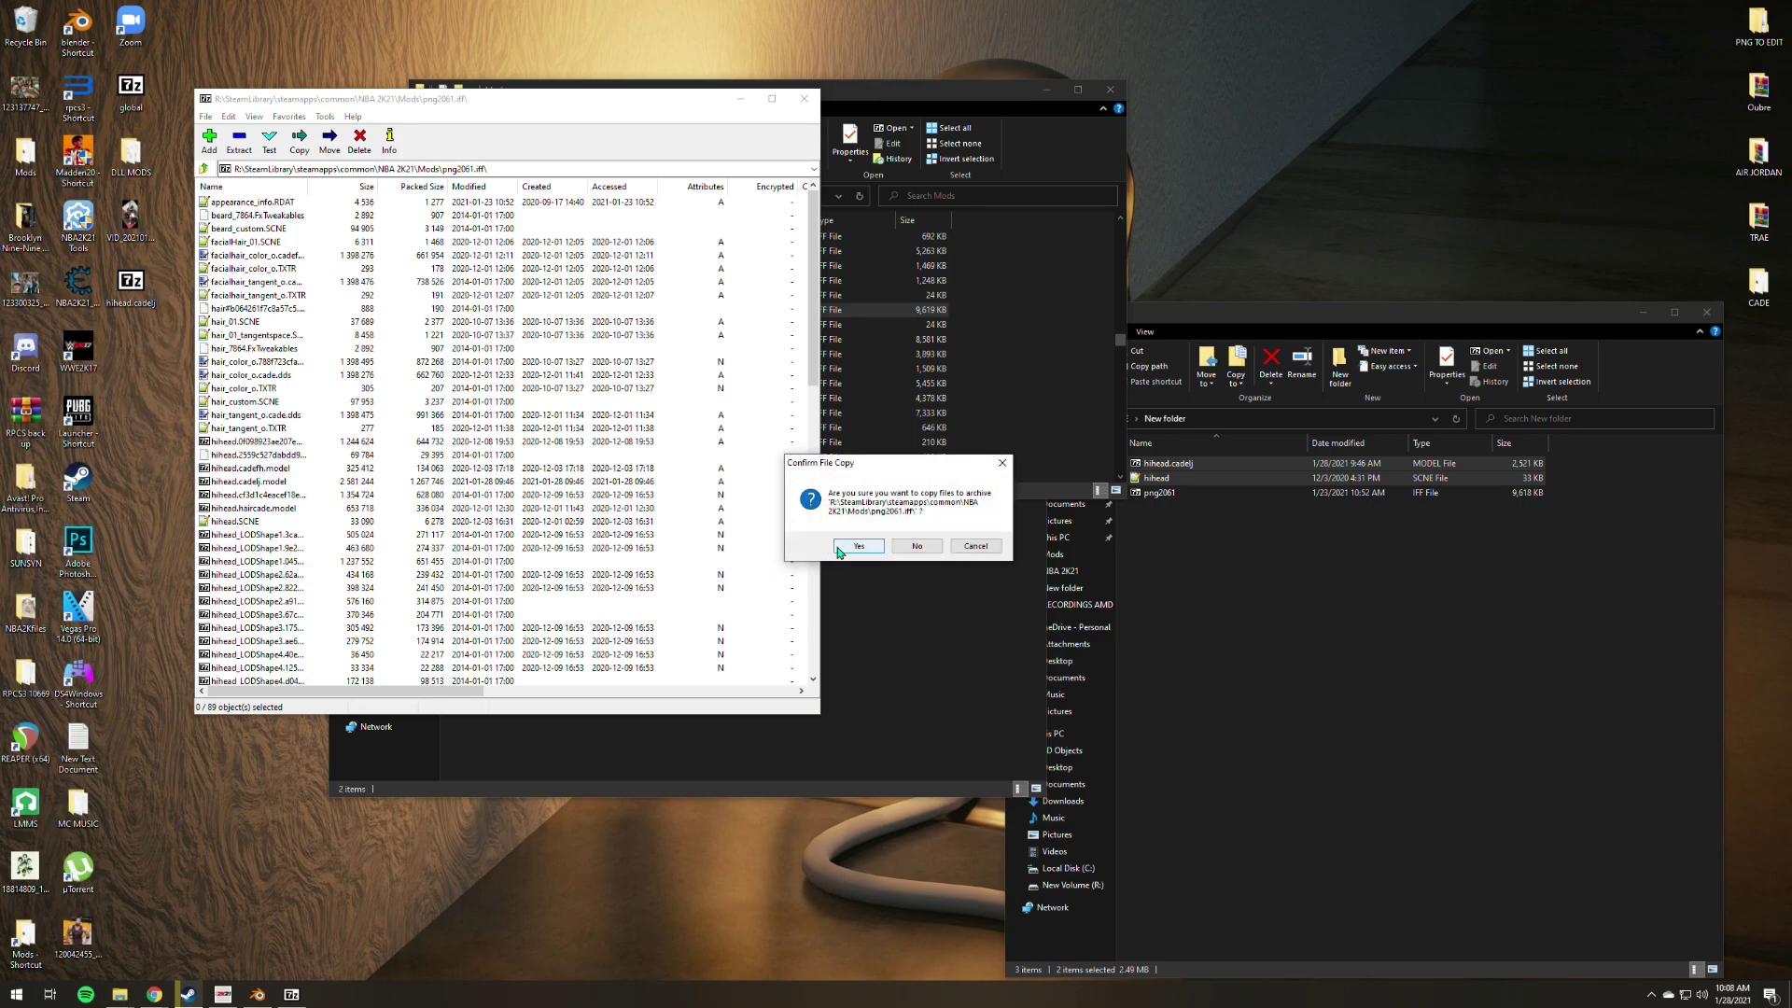
pyautogui.click(856, 546)
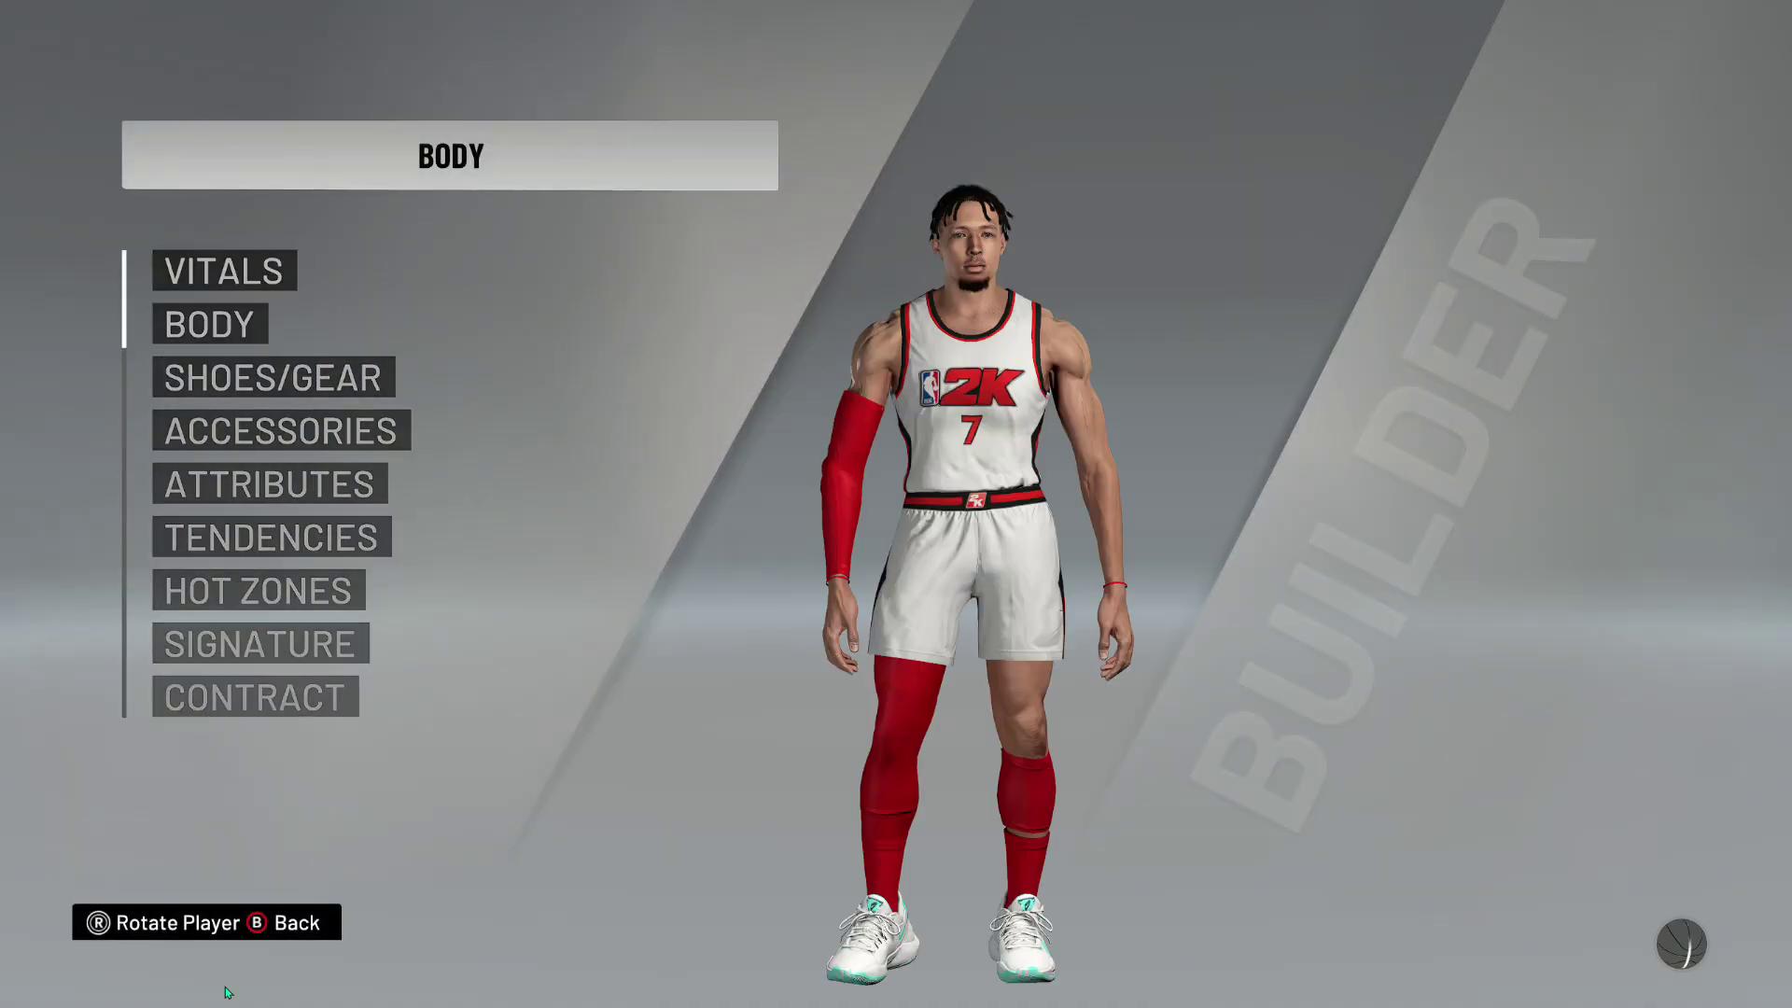
# Copy the hihead scene file from exported_new into the archive and refresh the desktop.
pyautogui.hotkey('alt', 'Tab')
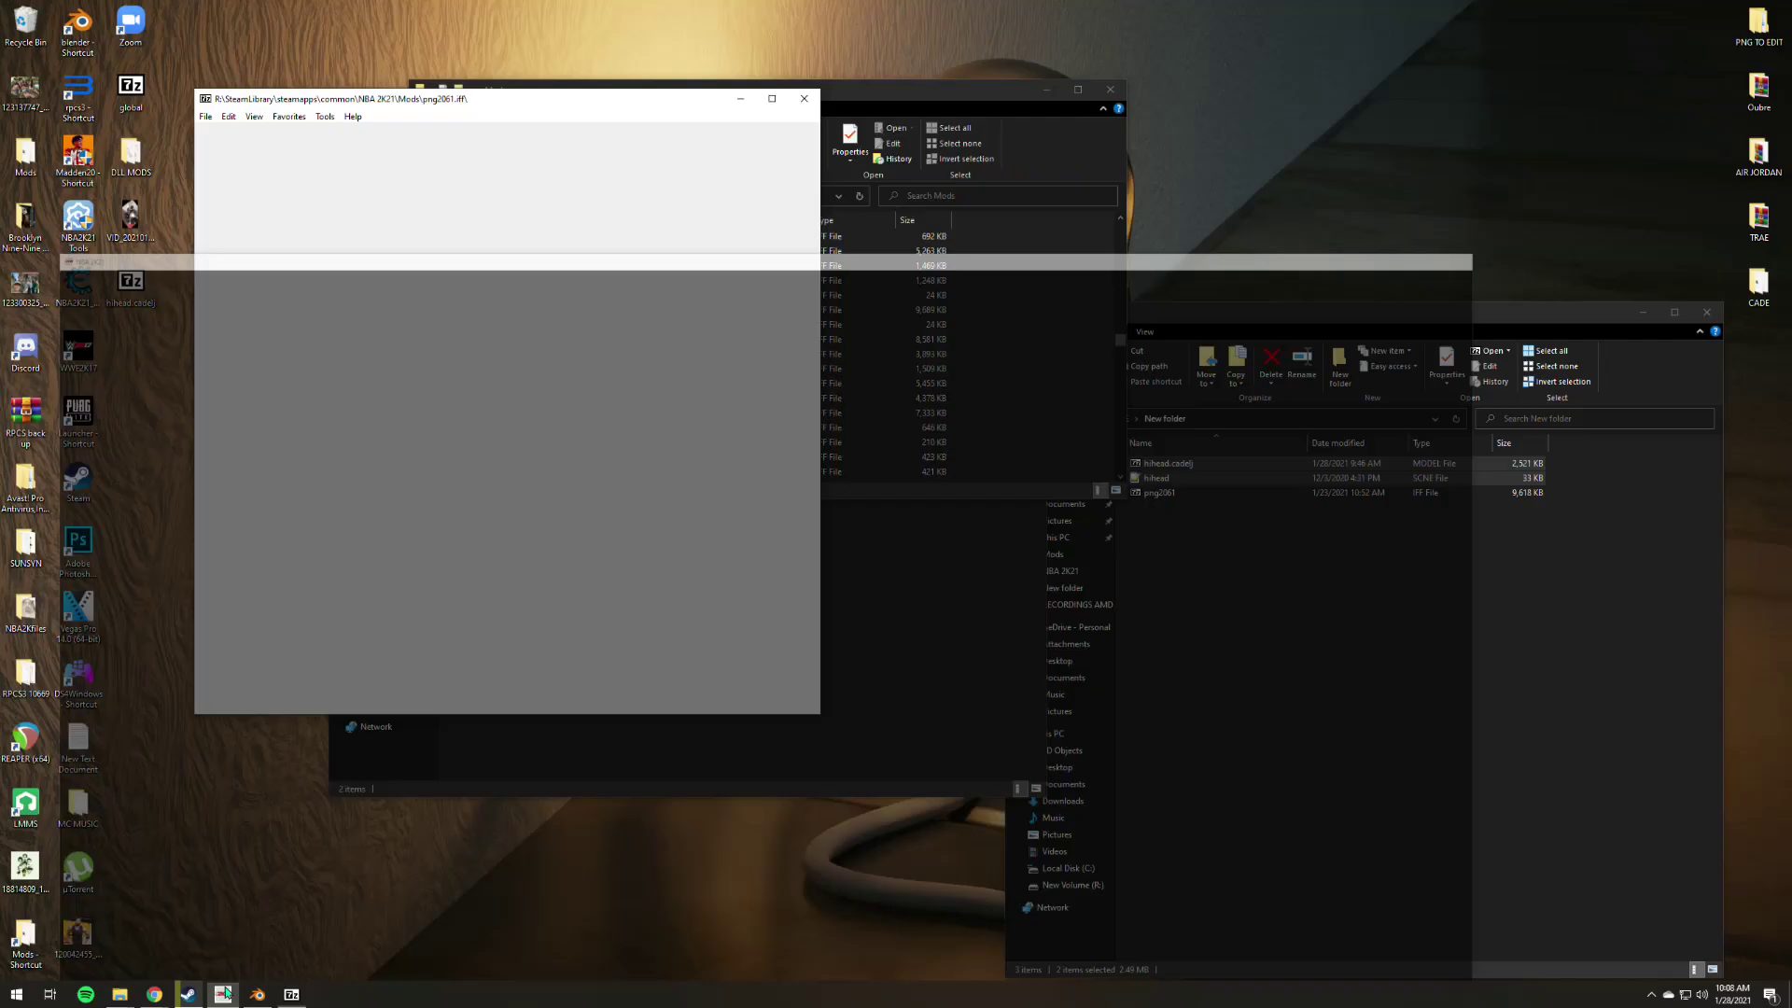
pyautogui.click(871, 725)
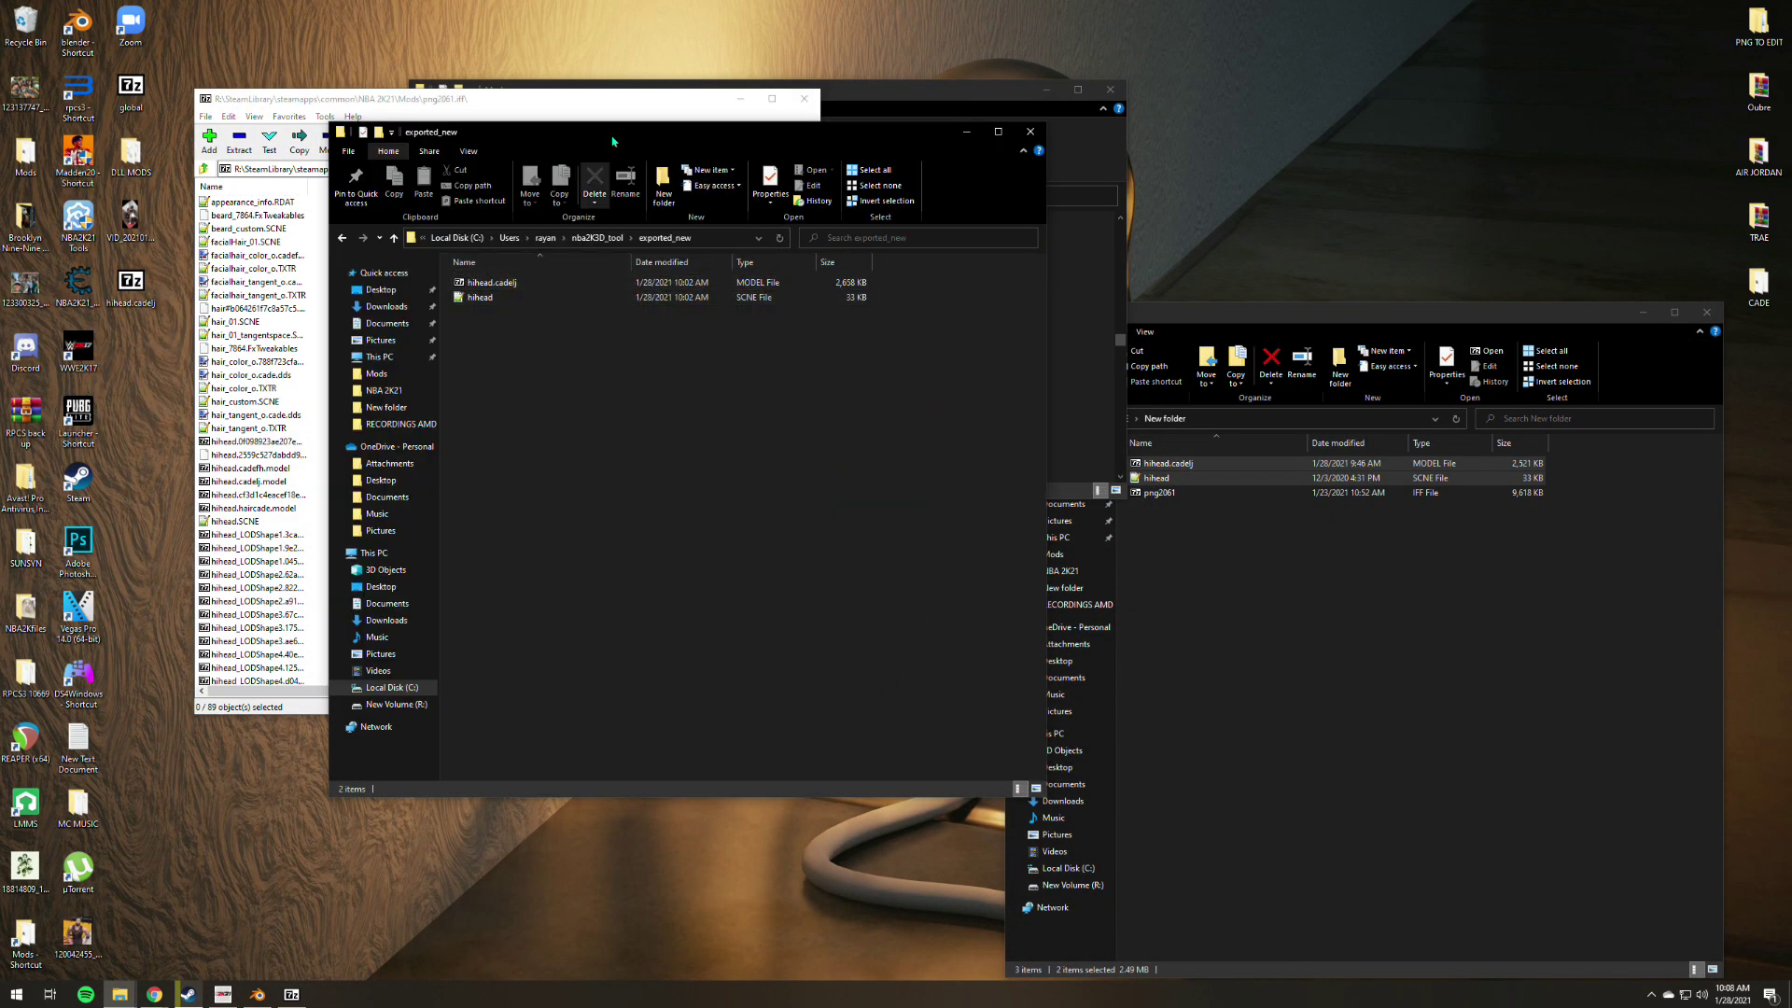
pyautogui.moveTo(613, 141); pyautogui.dragTo(974, 421)
pyautogui.click(840, 578)
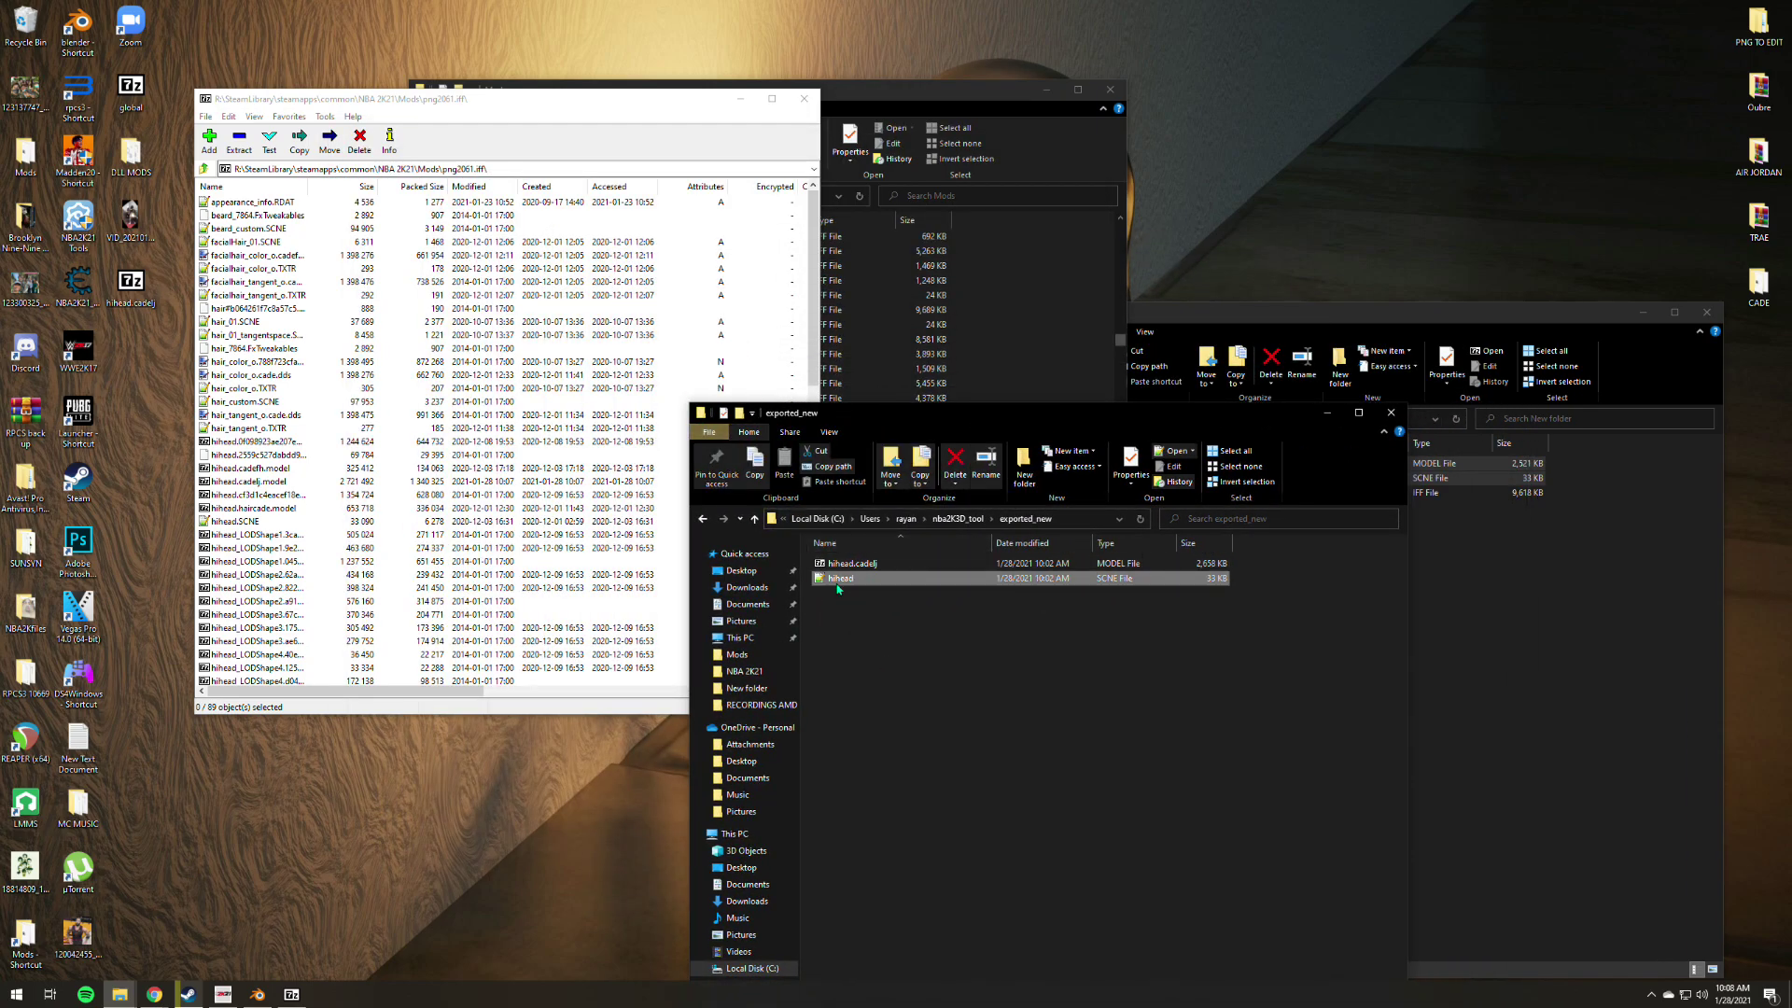
pyautogui.moveTo(521, 391); pyautogui.dragTo(516, 391)
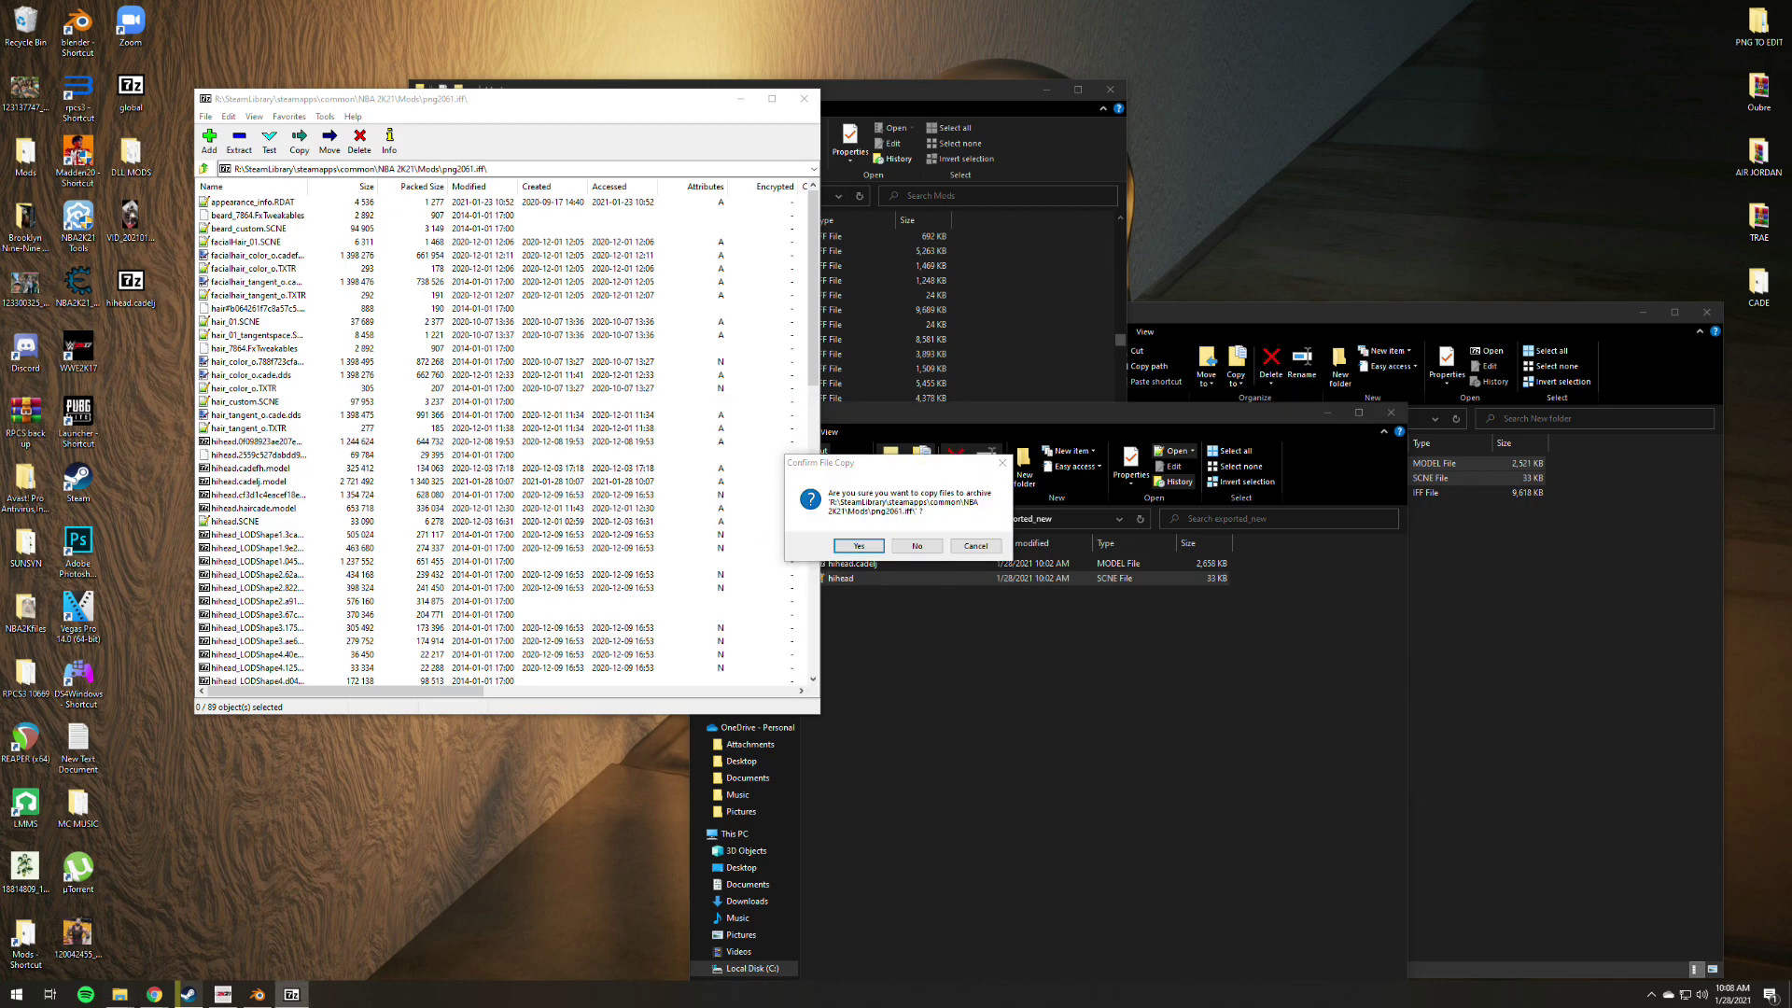
pyautogui.click(856, 544)
pyautogui.click(827, 609)
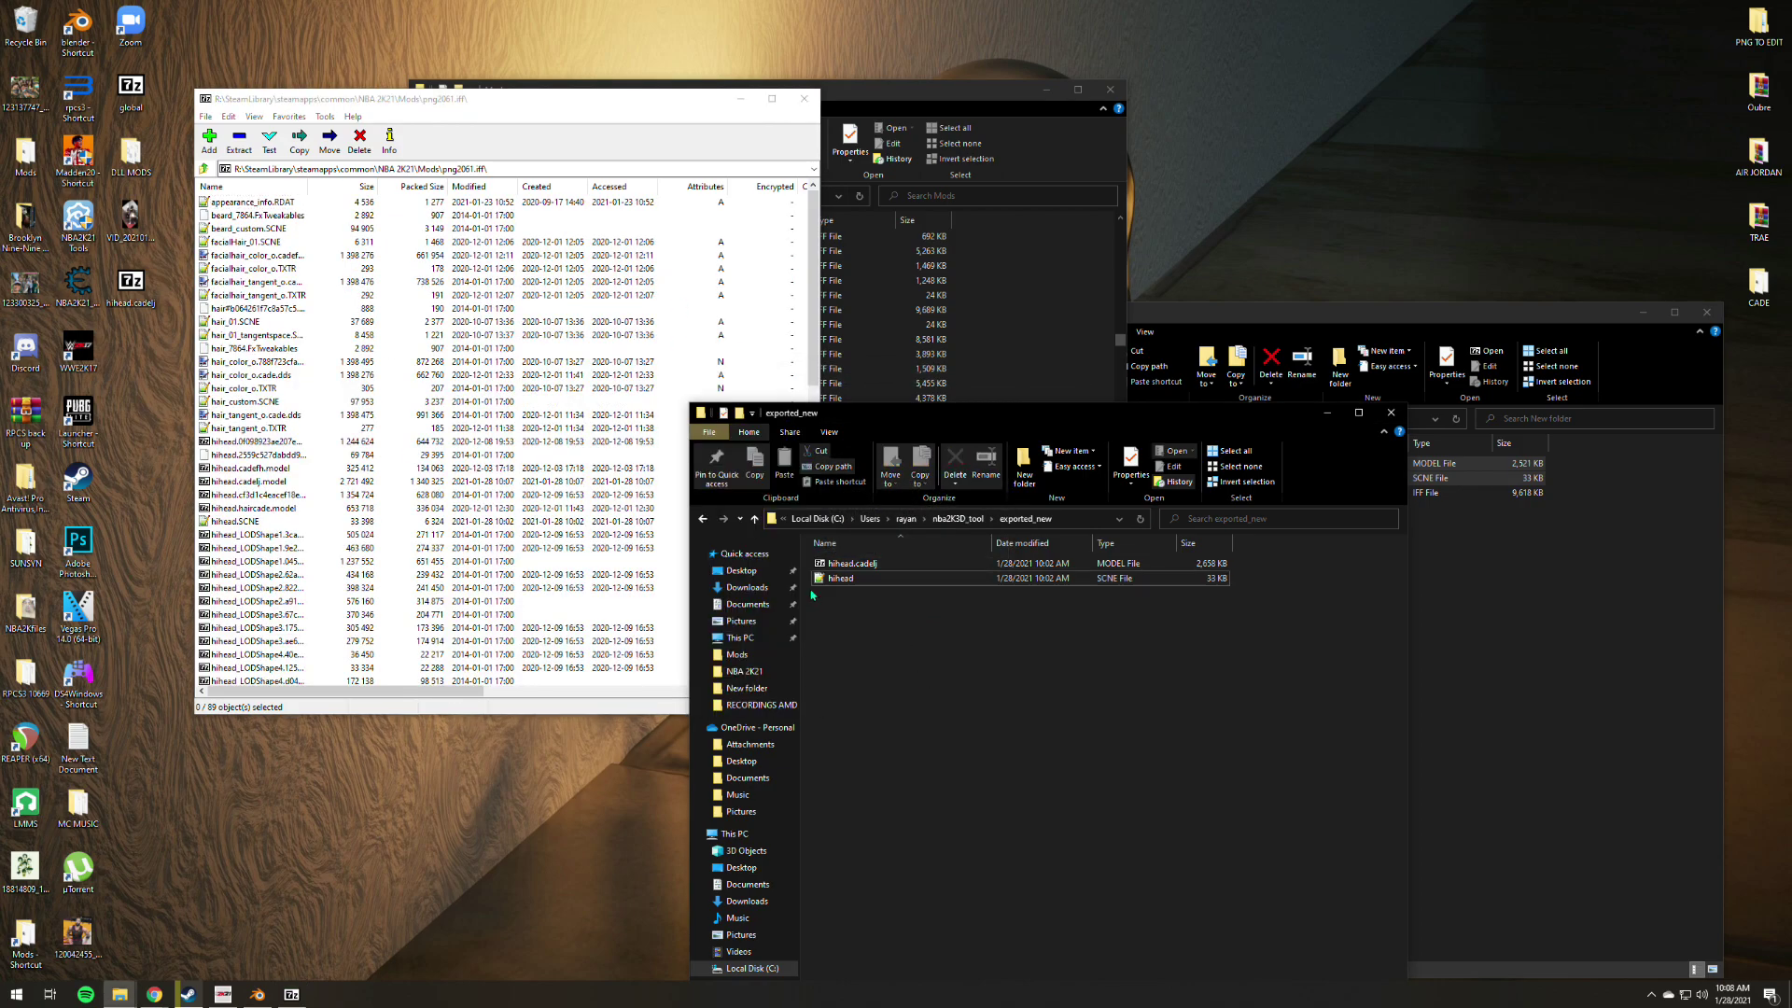
pyautogui.rightClick(352, 805)
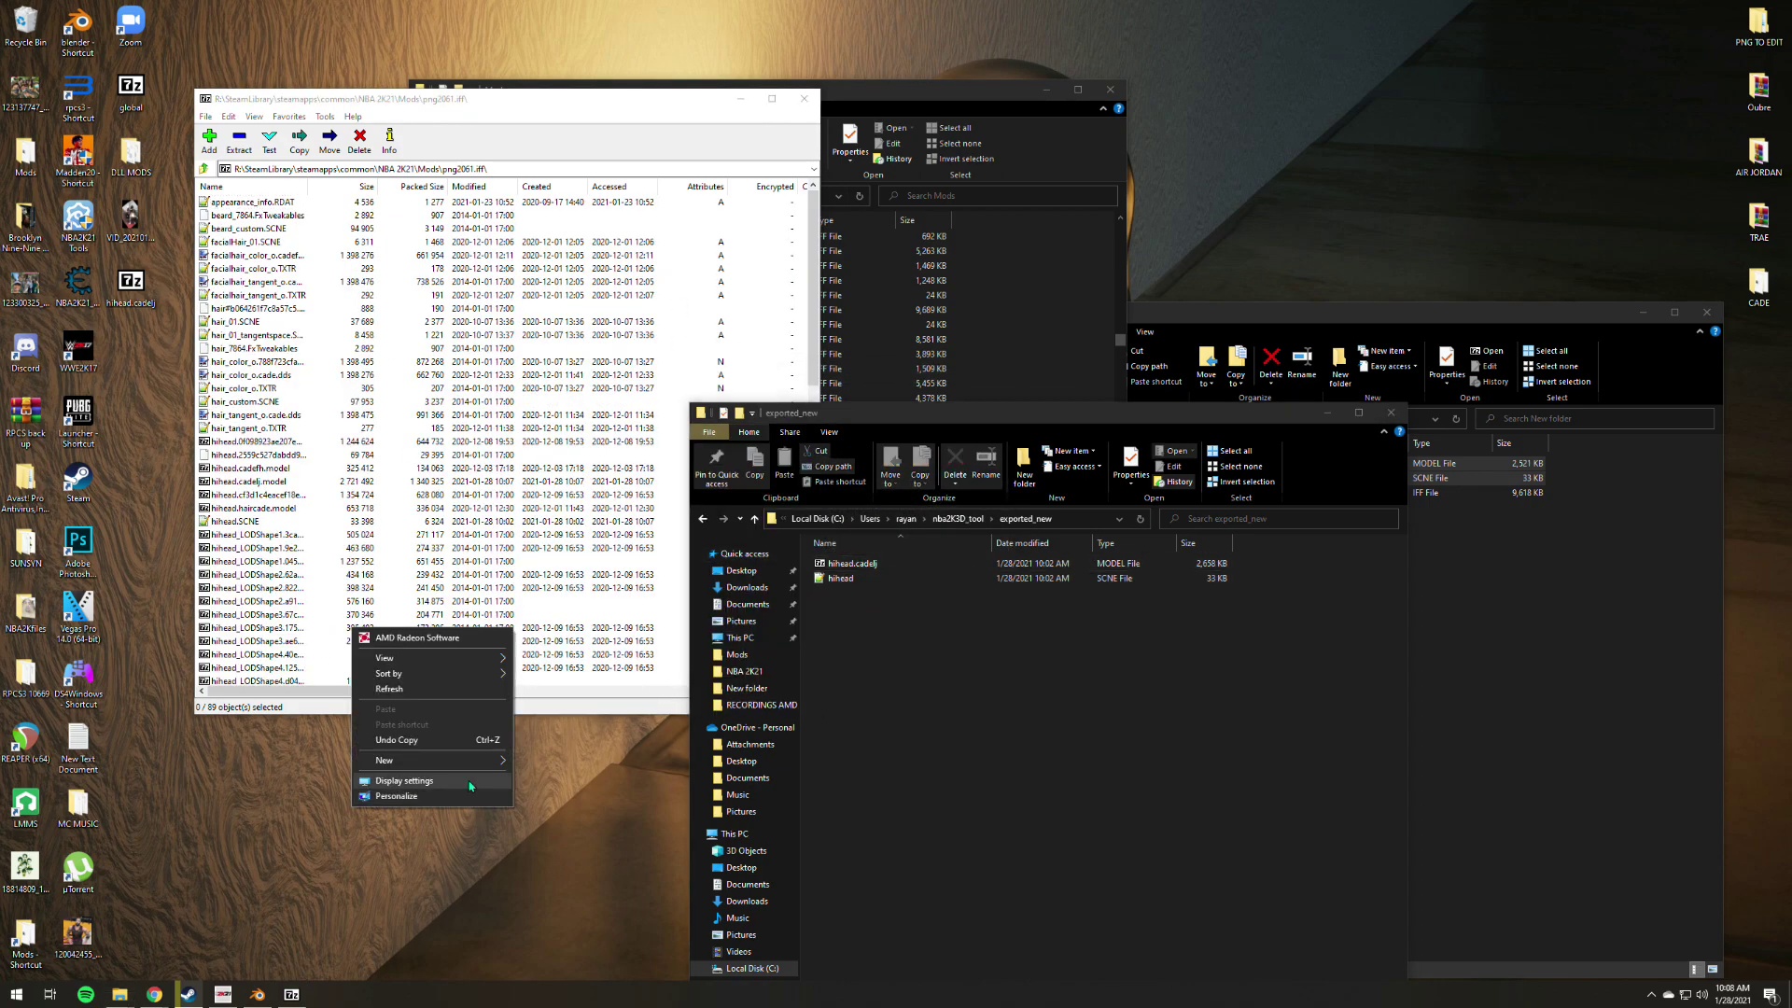
pyautogui.click(434, 687)
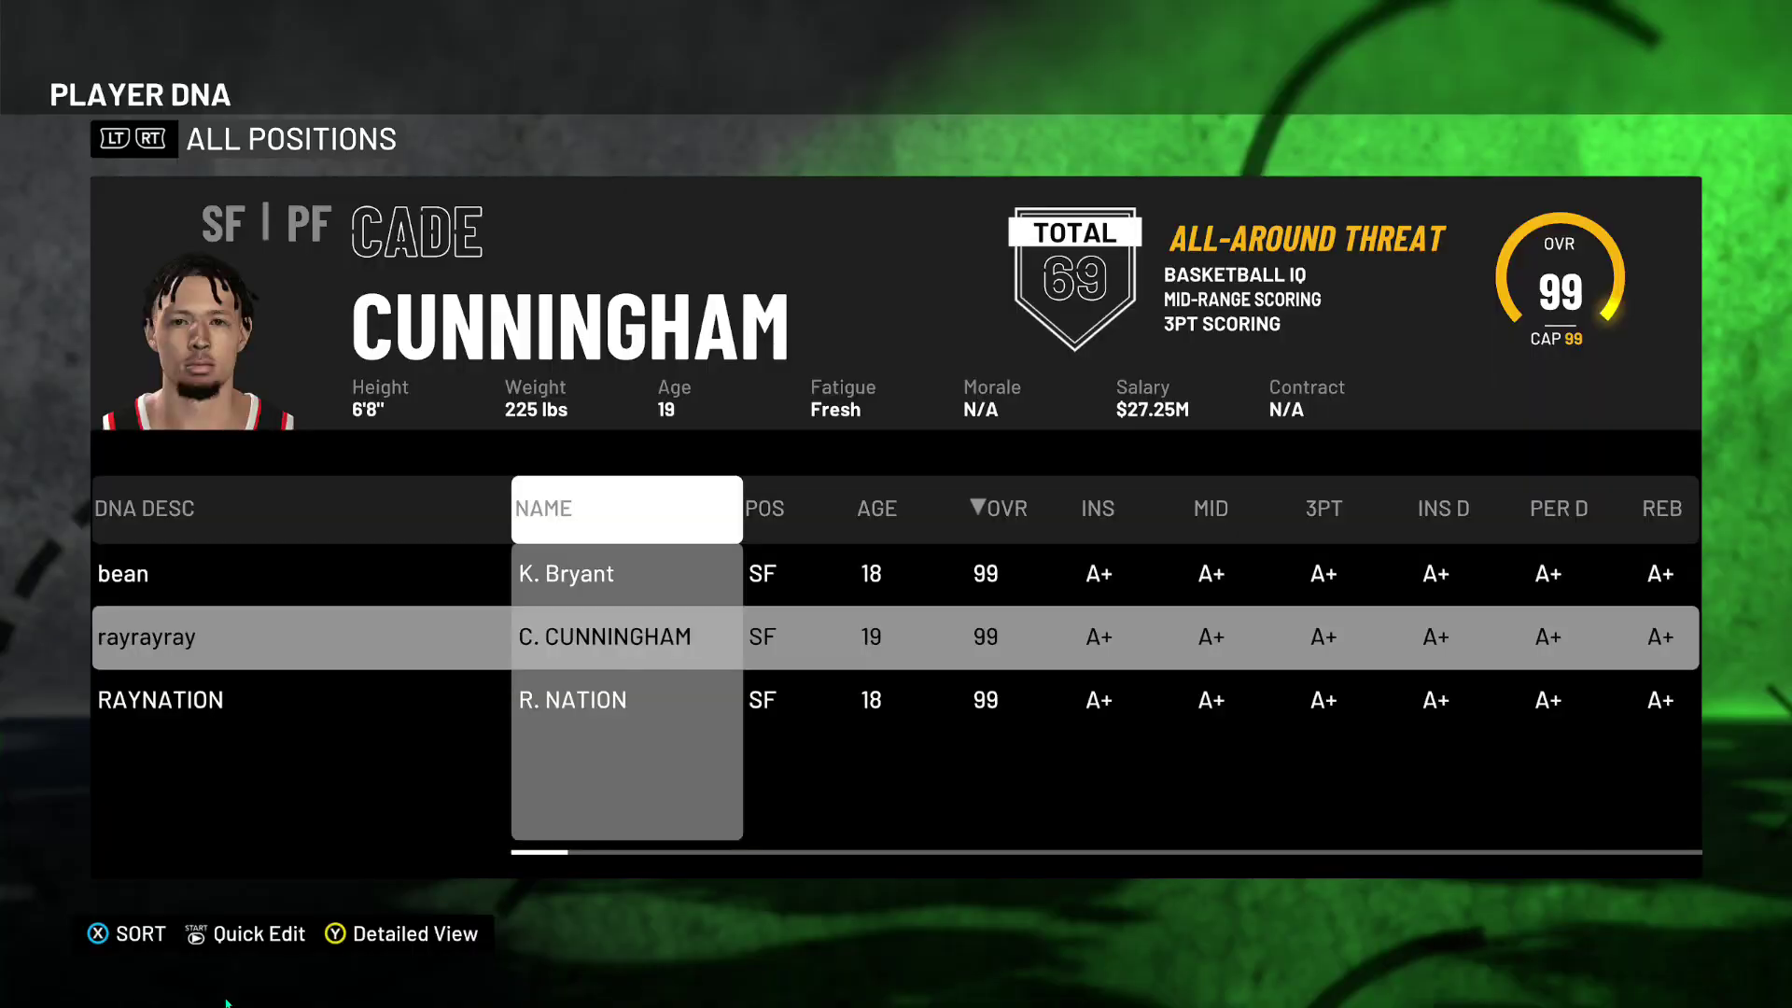
# Bring up the player list and open the edited player's editor.
pyautogui.press('Escape')
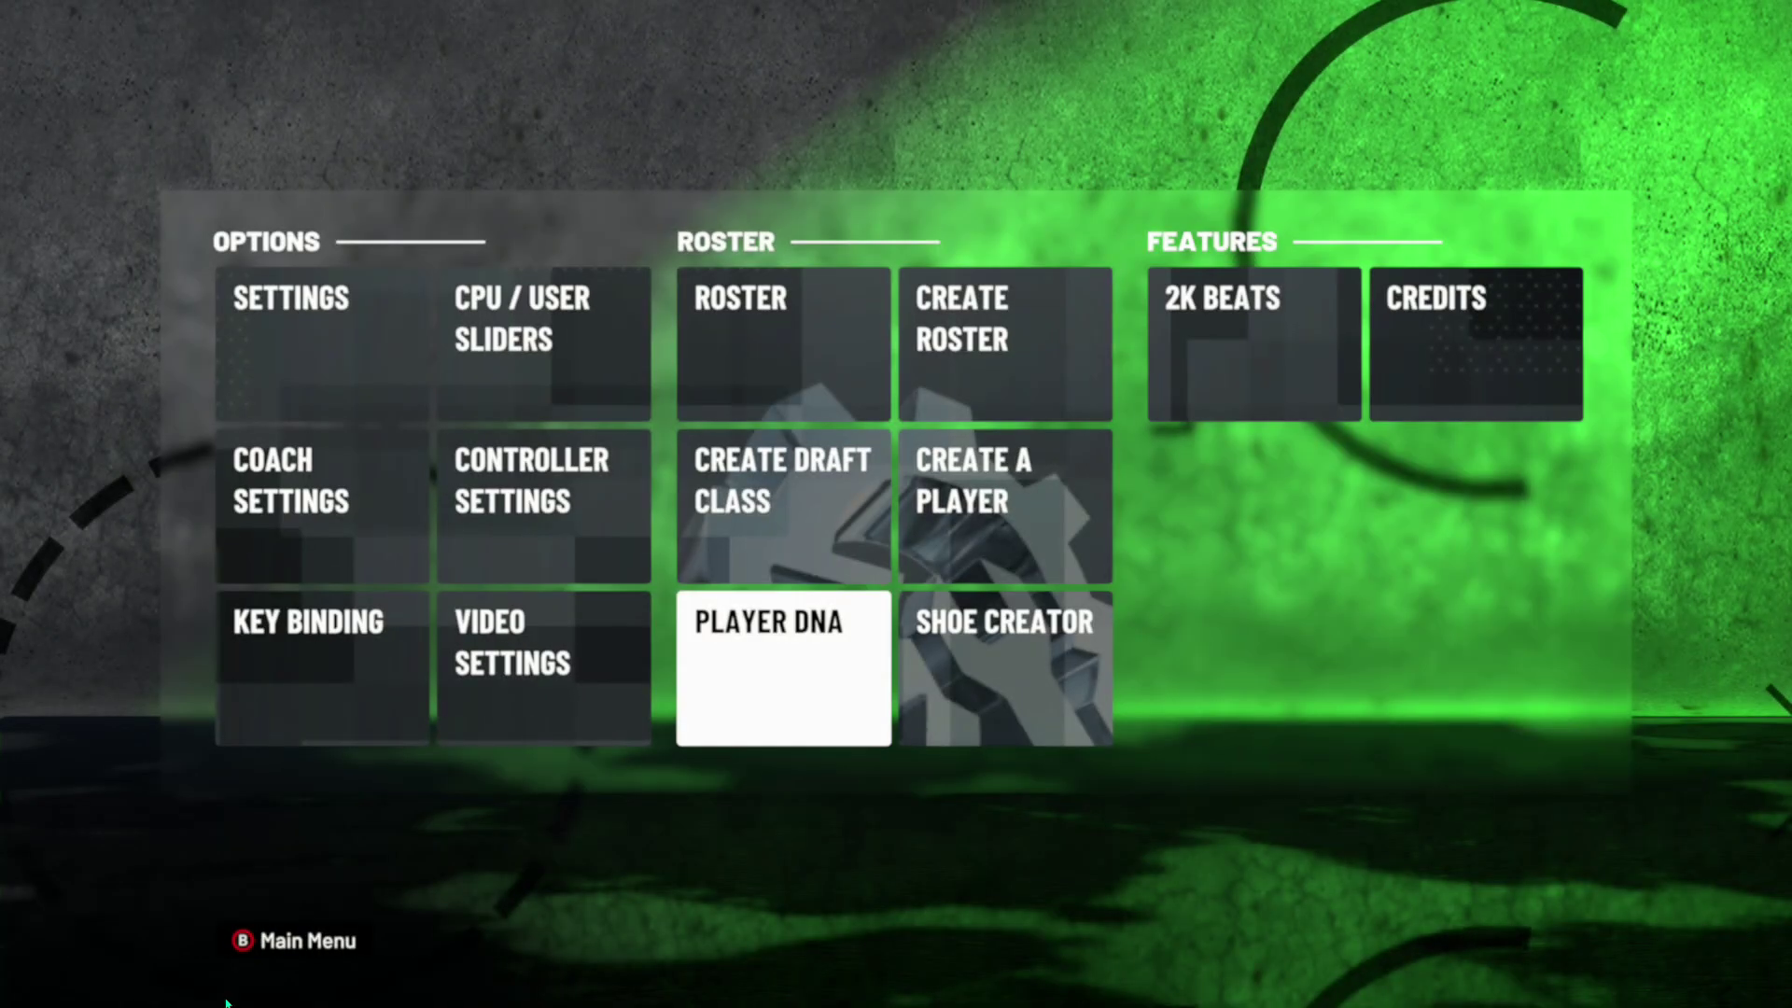
pyautogui.press('Return')
pyautogui.press('Down')
pyautogui.press('Return')
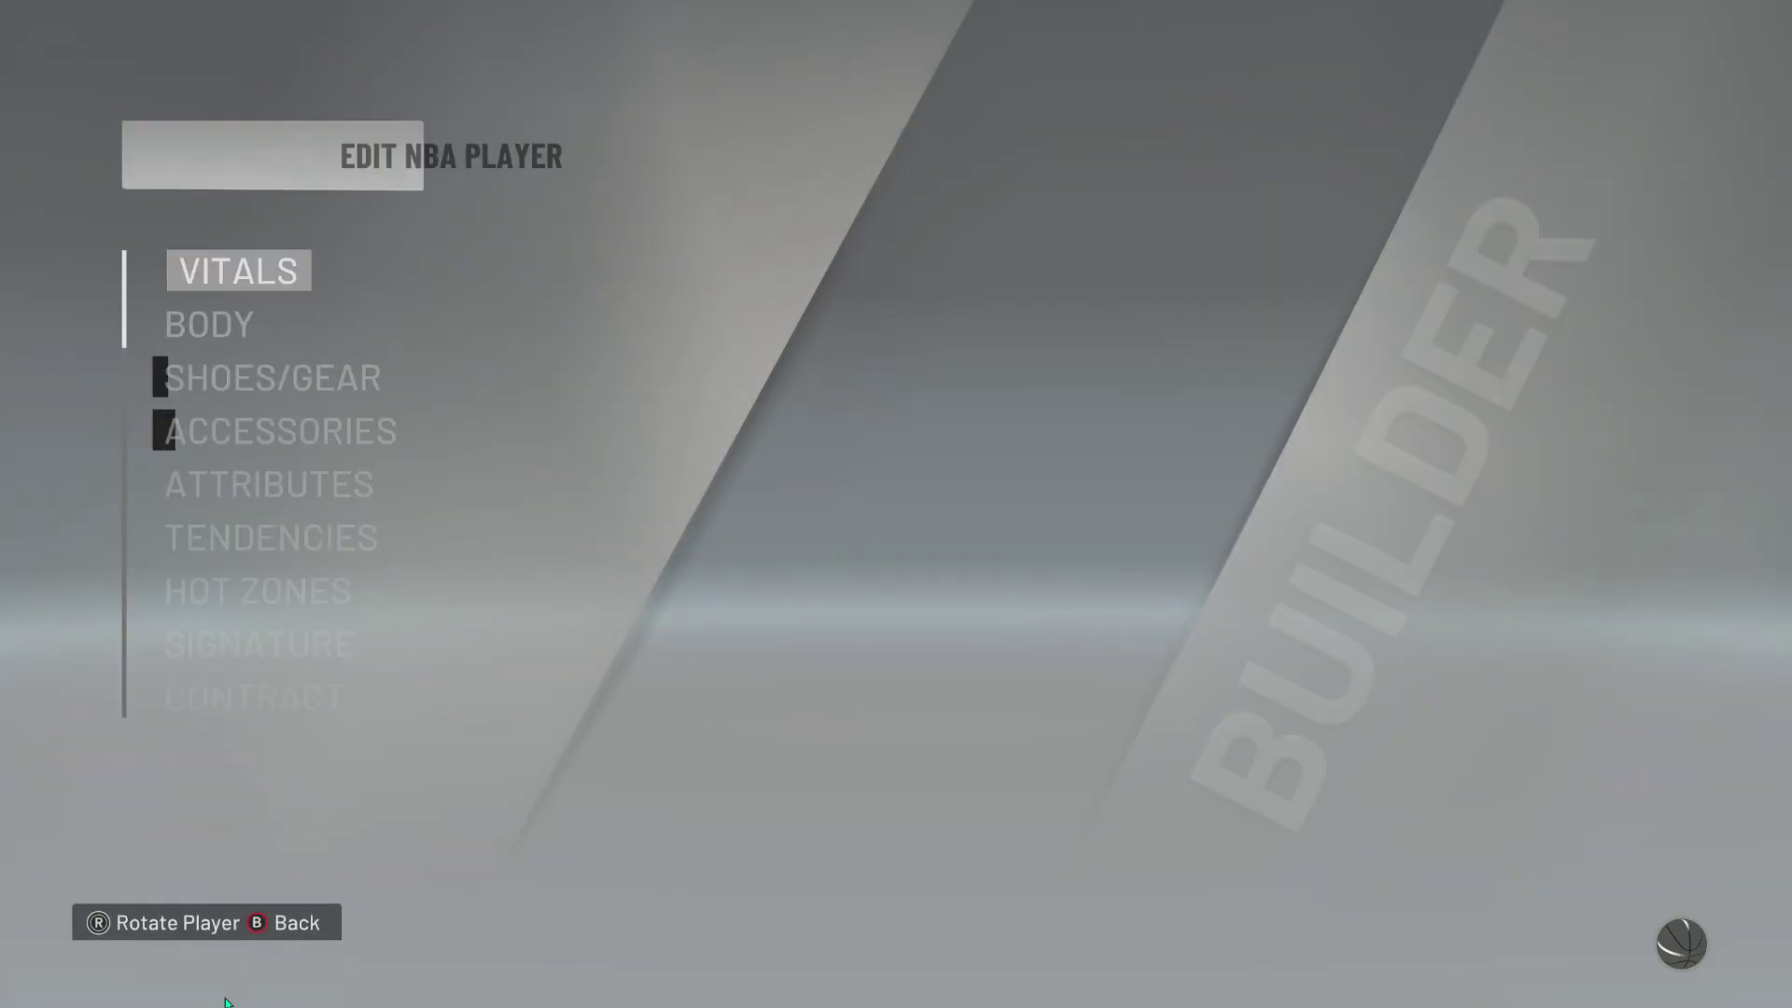
# View the player's Body settings showing the clear facemask with straps.
pyautogui.press('Down')
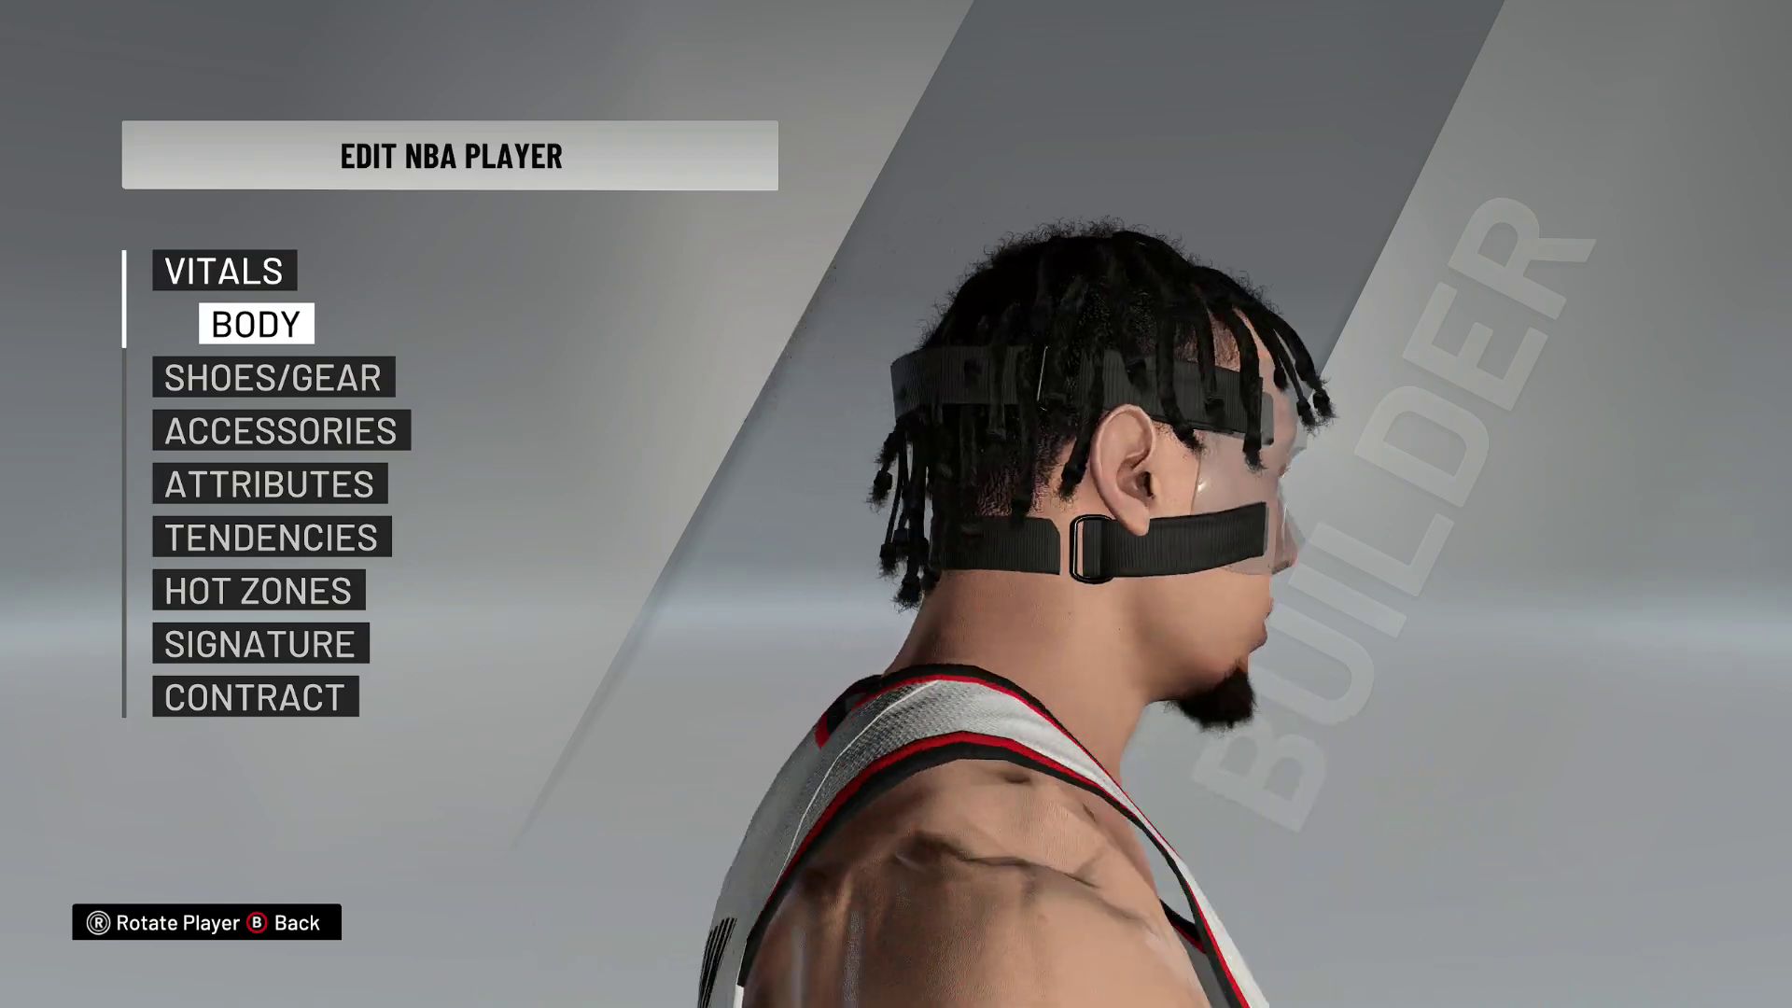
pyautogui.press('Return')
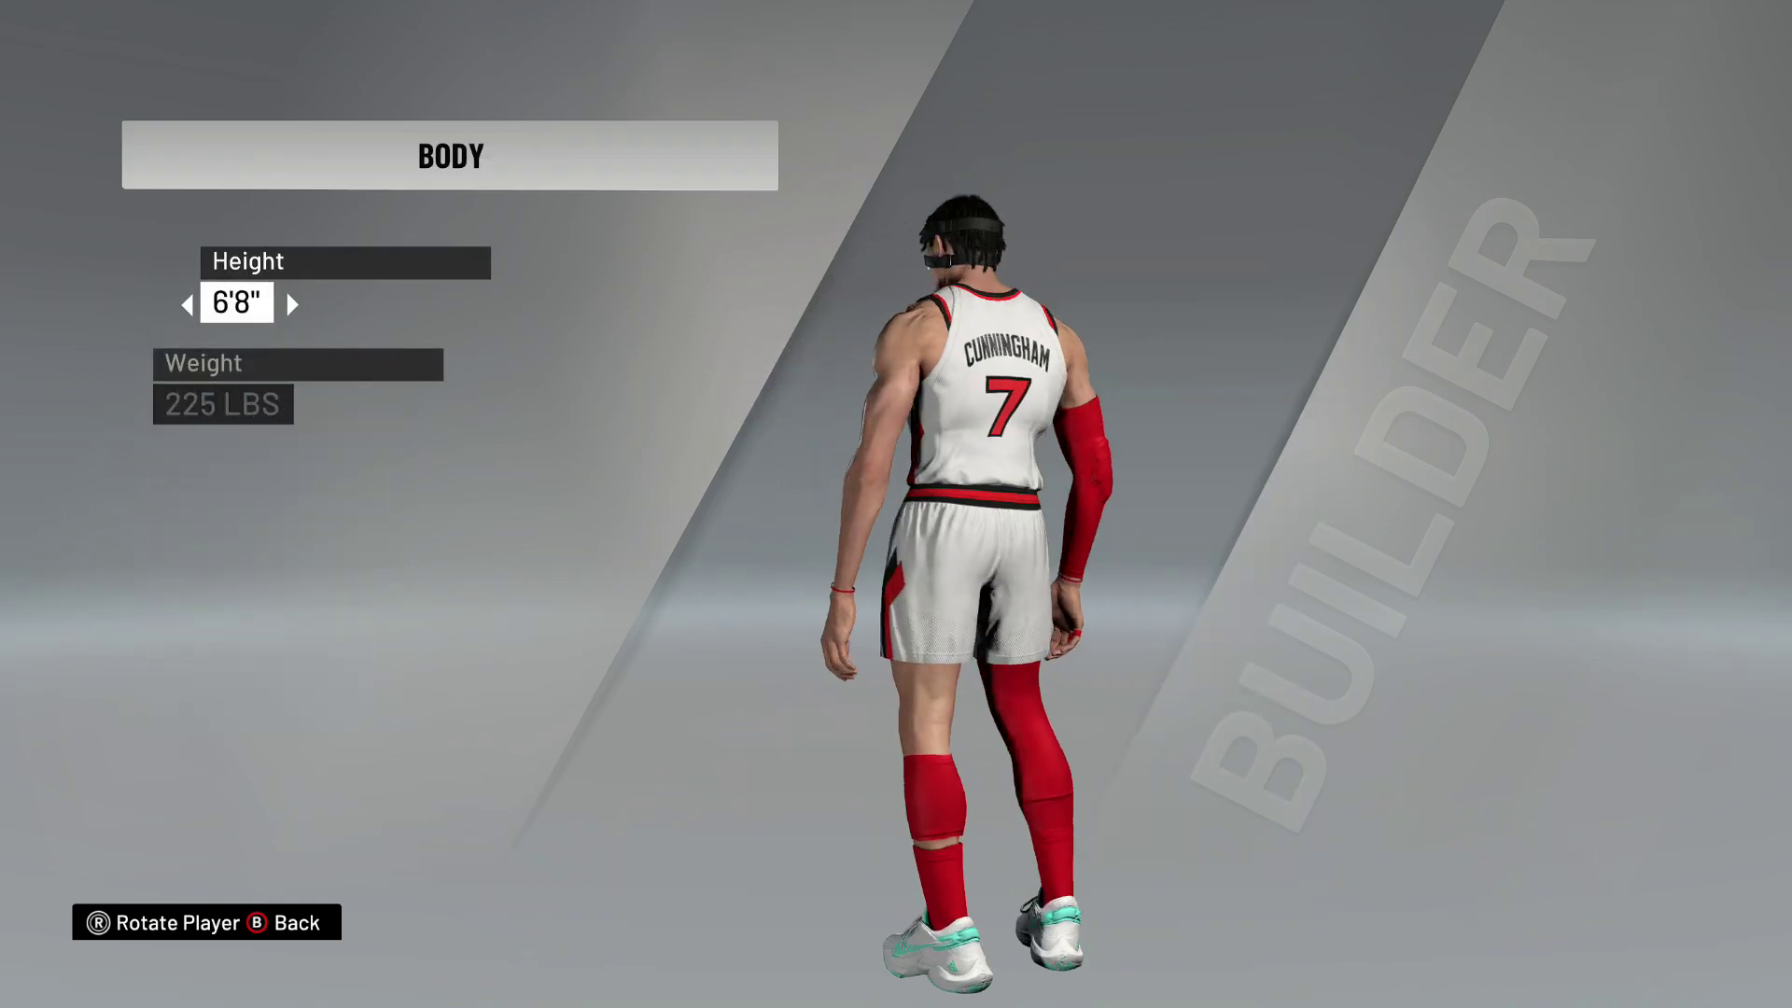
pyautogui.press('Escape')
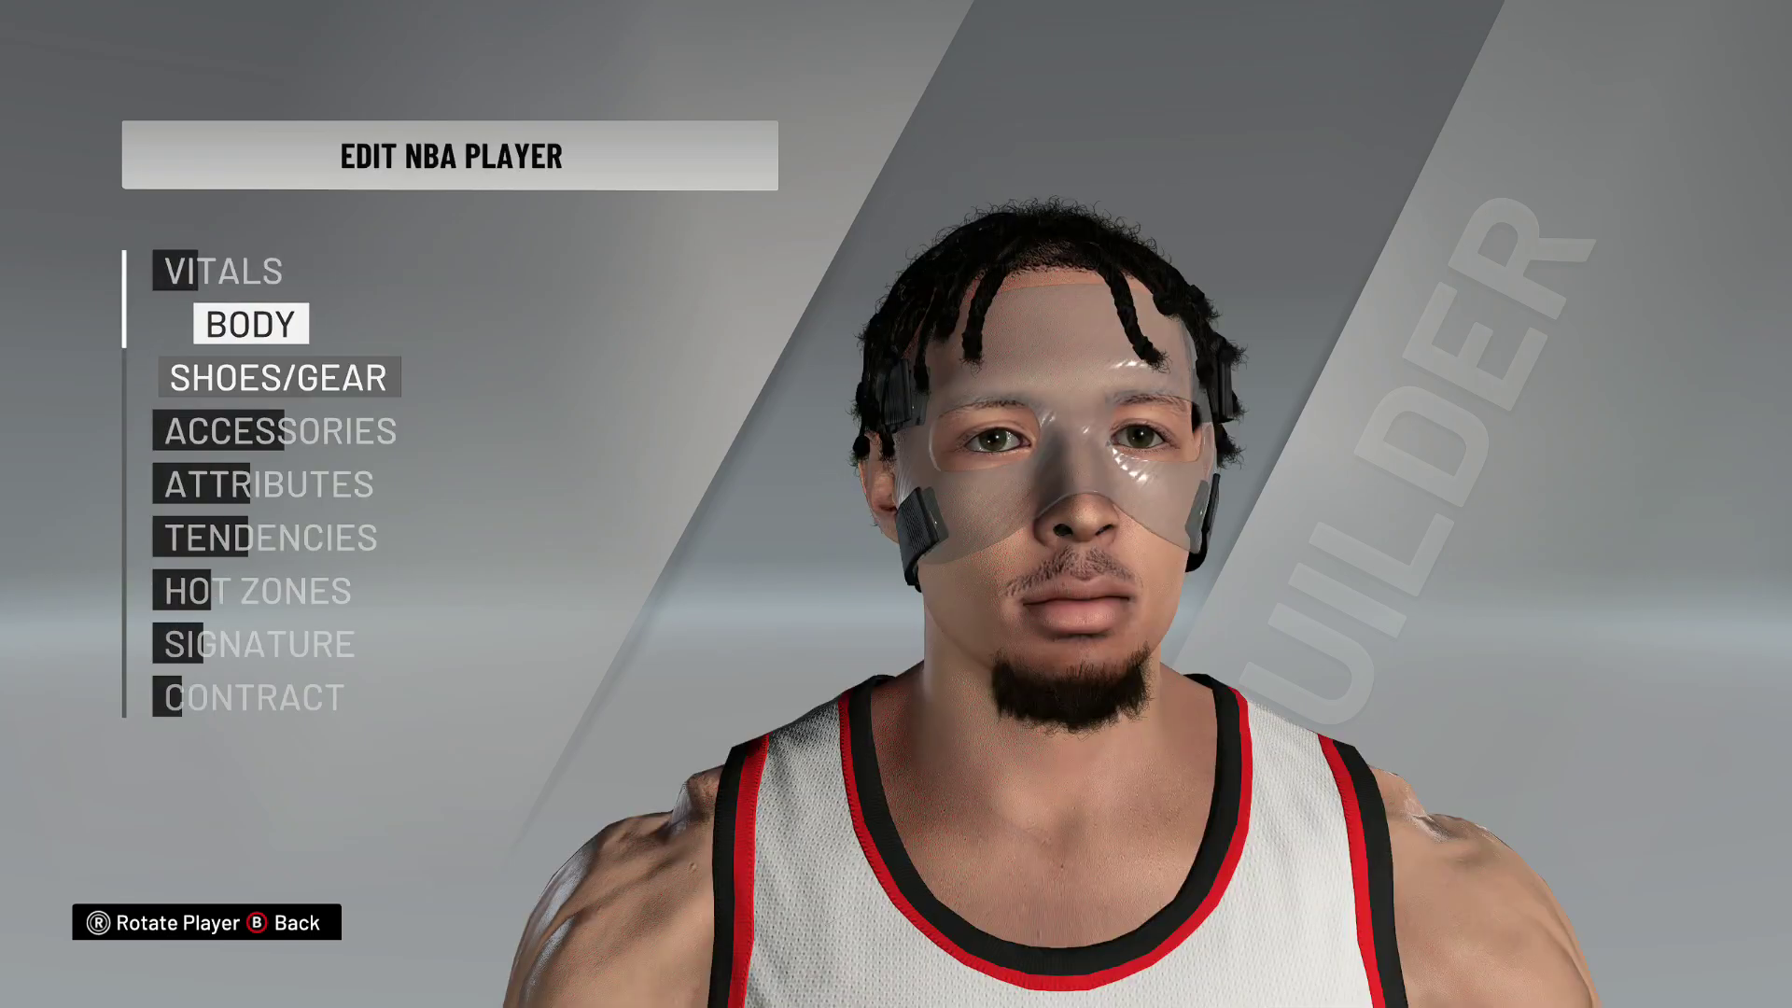
# Set the Signature base jump shot to JUMP SHOT 50, then return to the edit menu.
pyautogui.press('Down')
pyautogui.press('Down')
pyautogui.press('Down')
pyautogui.press('Down')
pyautogui.press('Down')
pyautogui.press('Down')
pyautogui.press('Return')
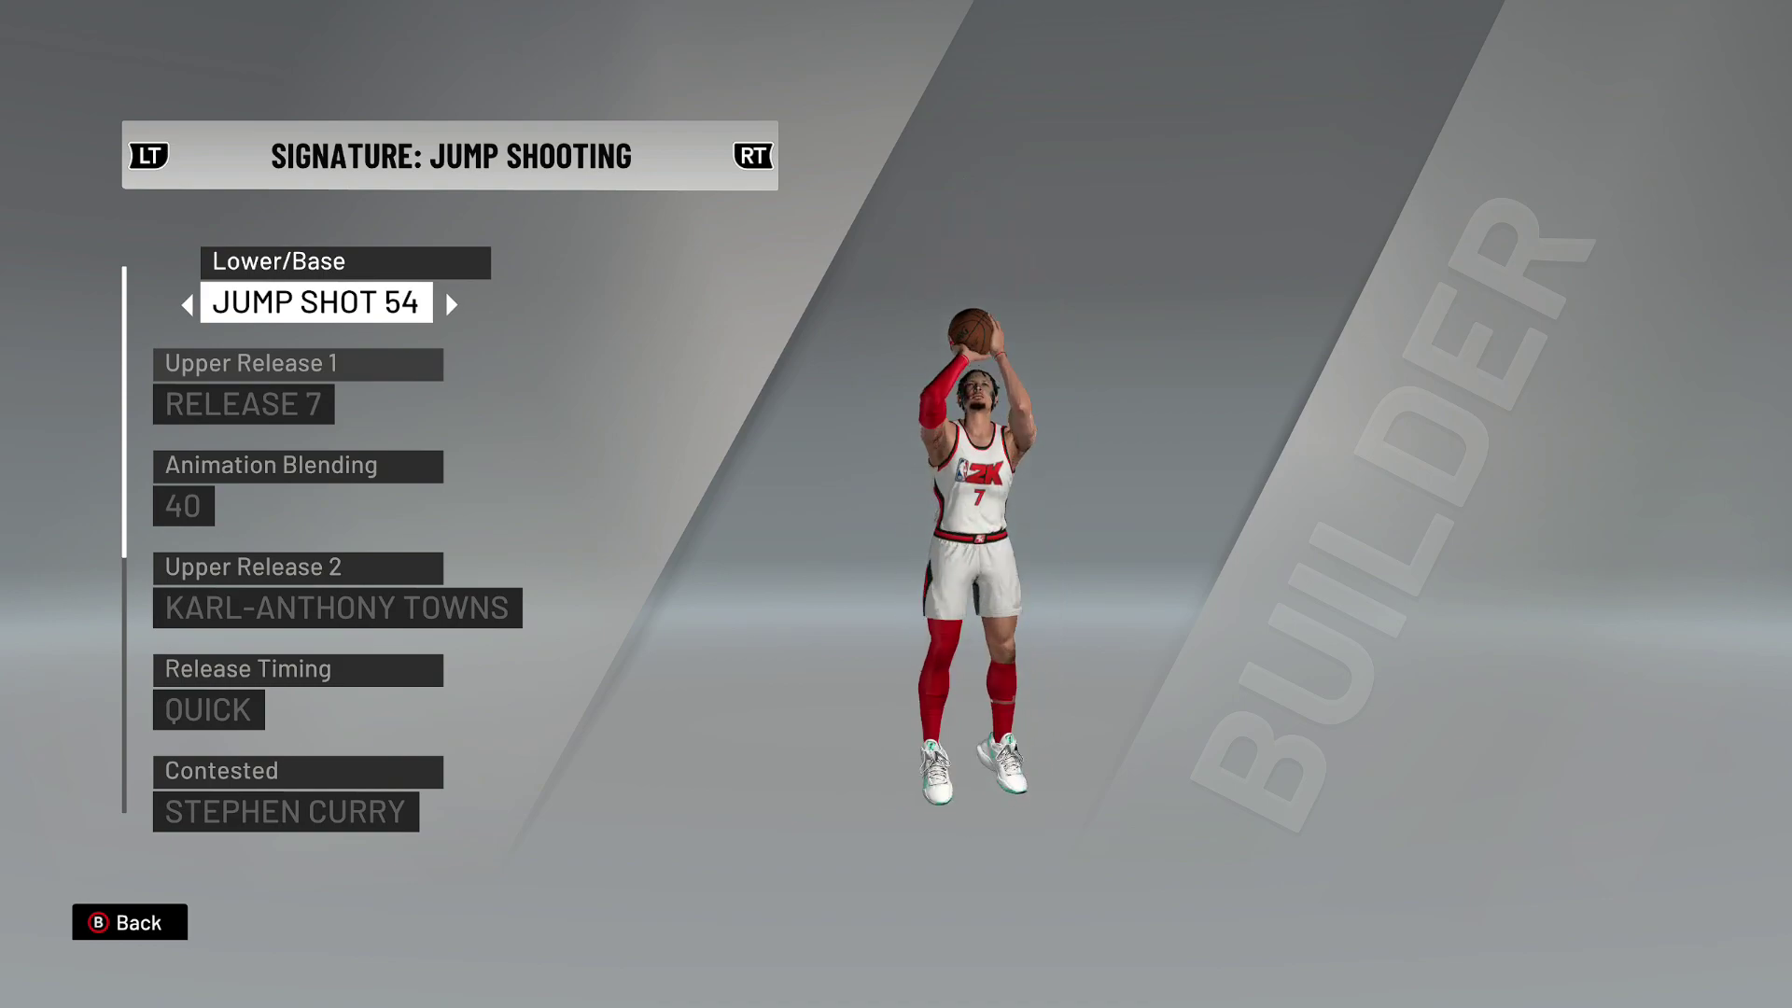
pyautogui.press('Left')
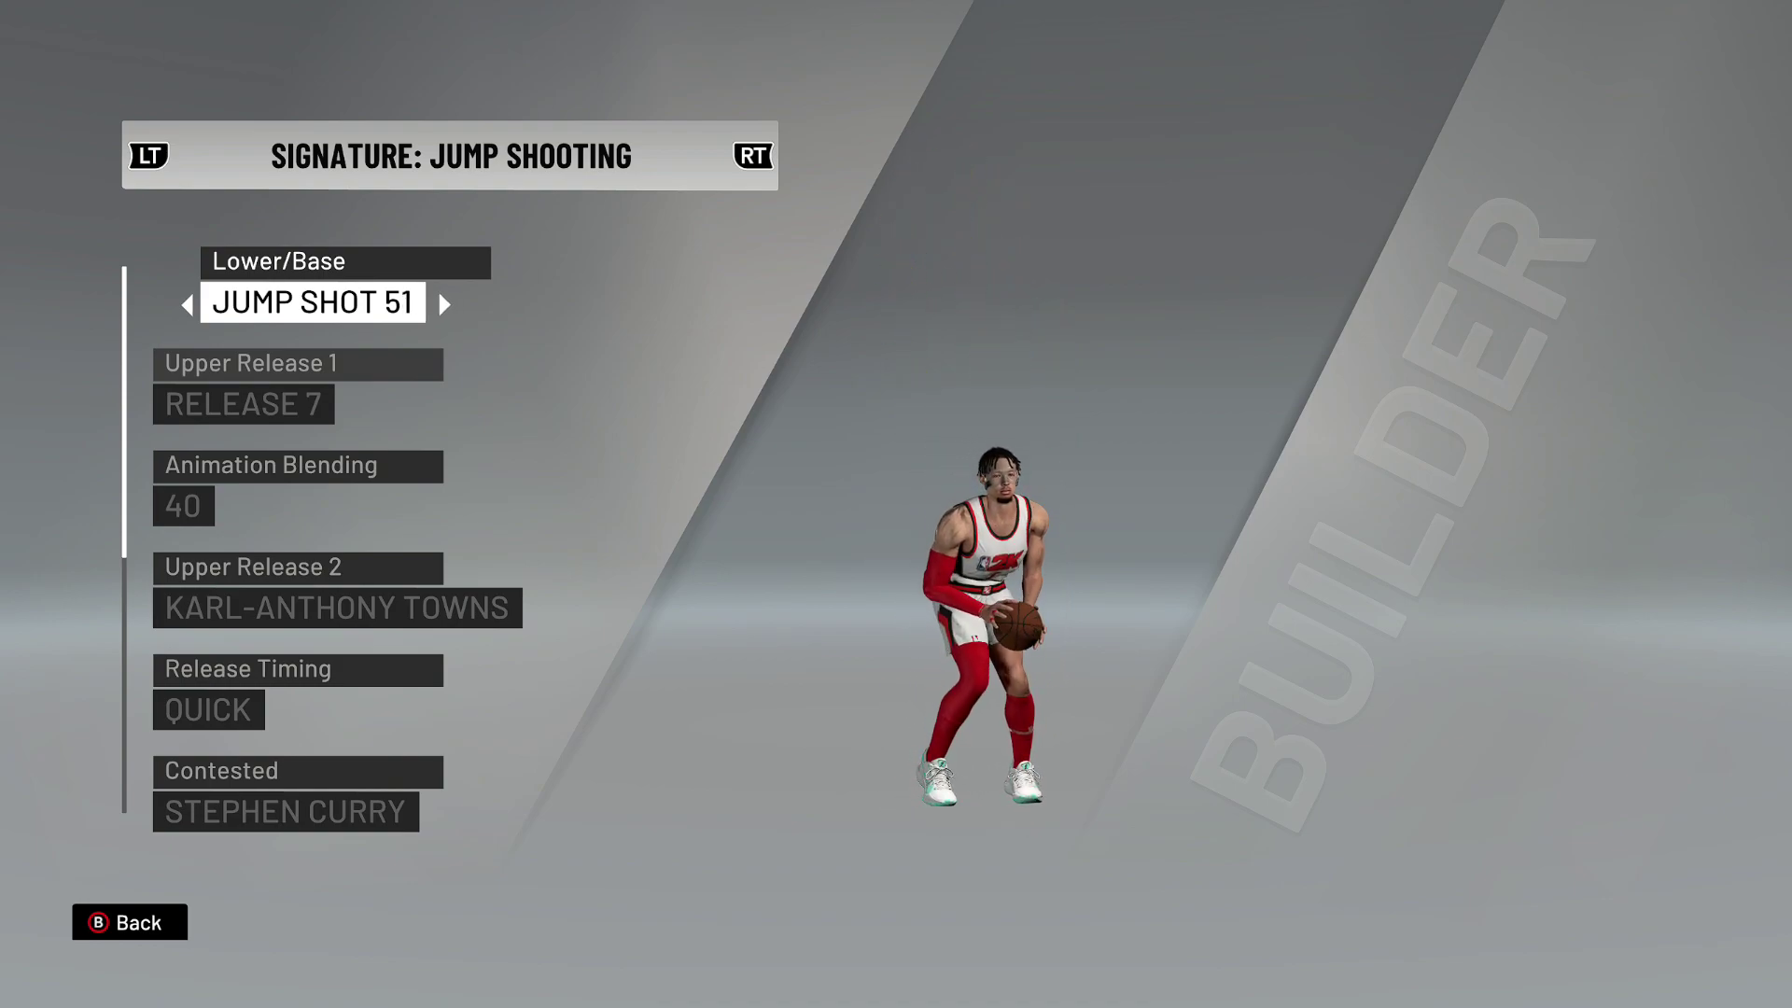
pyautogui.press('Left')
pyautogui.press('Escape')
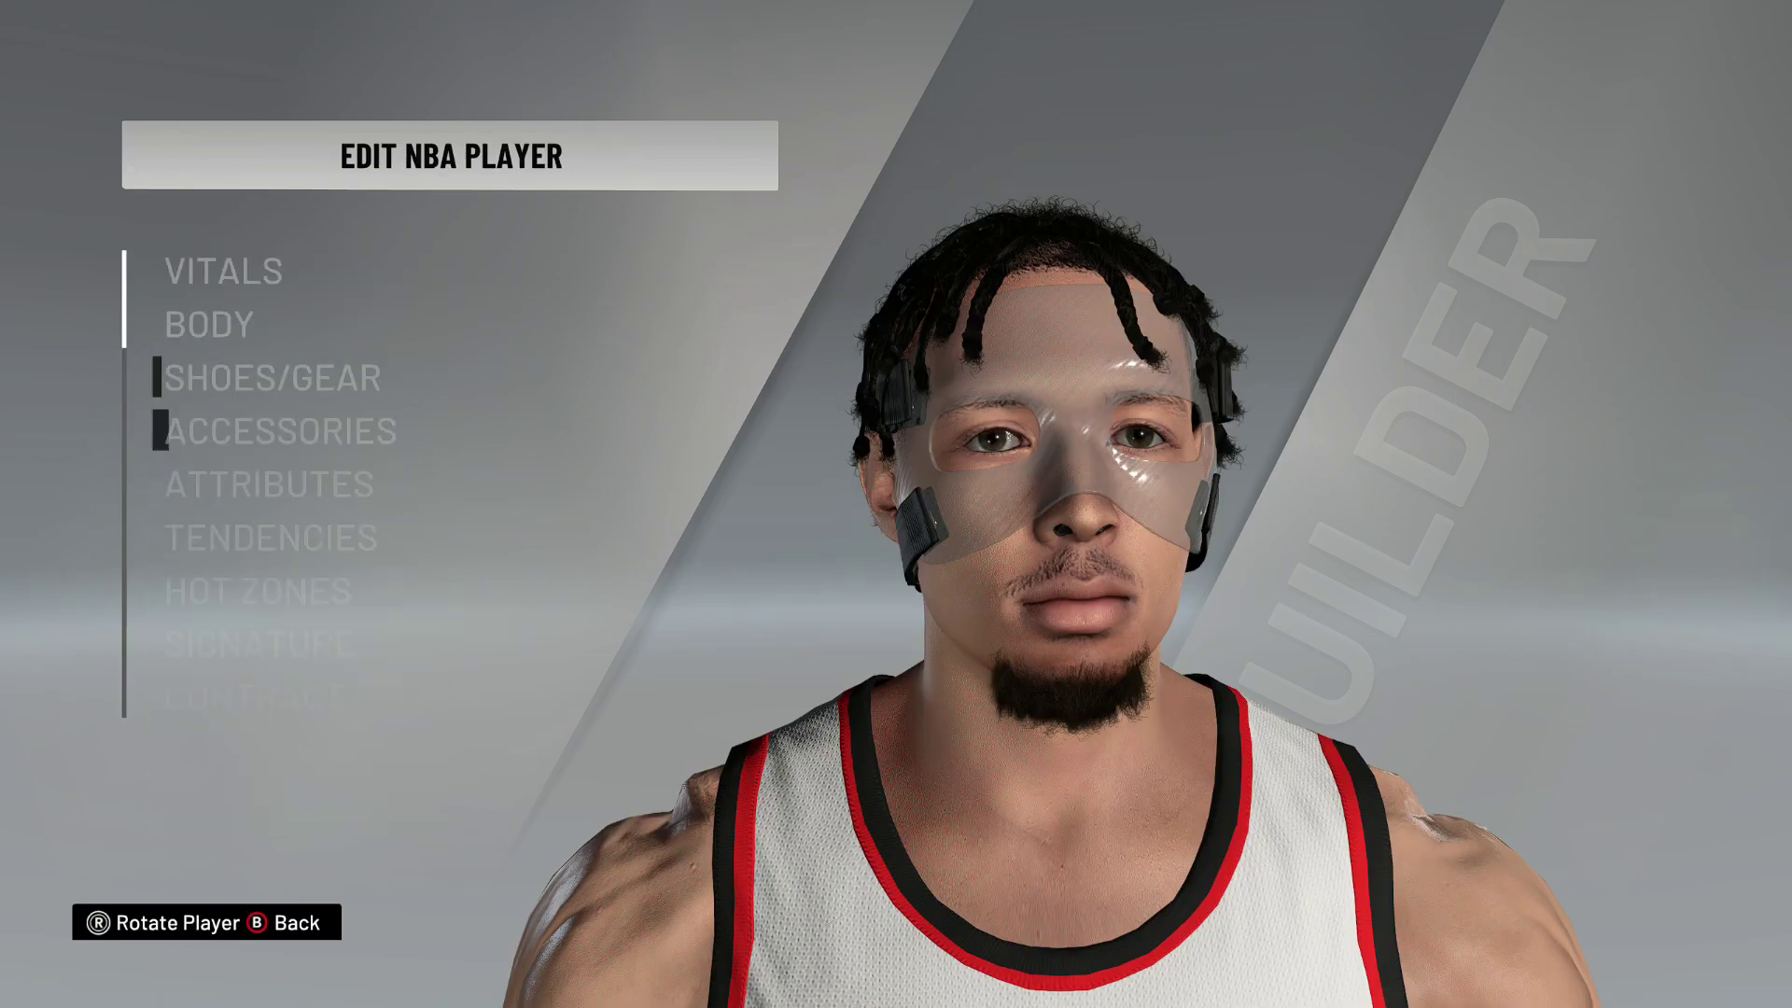